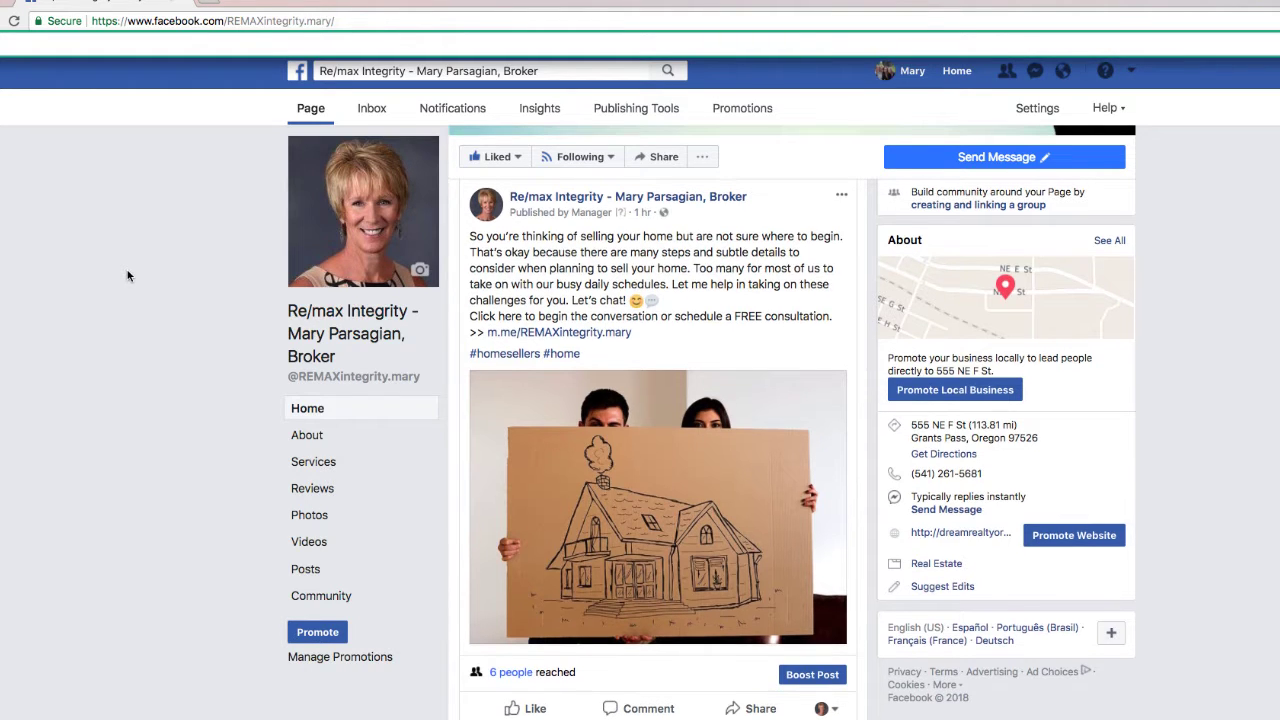
Step: Examine the home-seller post's call to action and compare its m.me link with the page username in the web address
scroll(127, 276, down, 1)
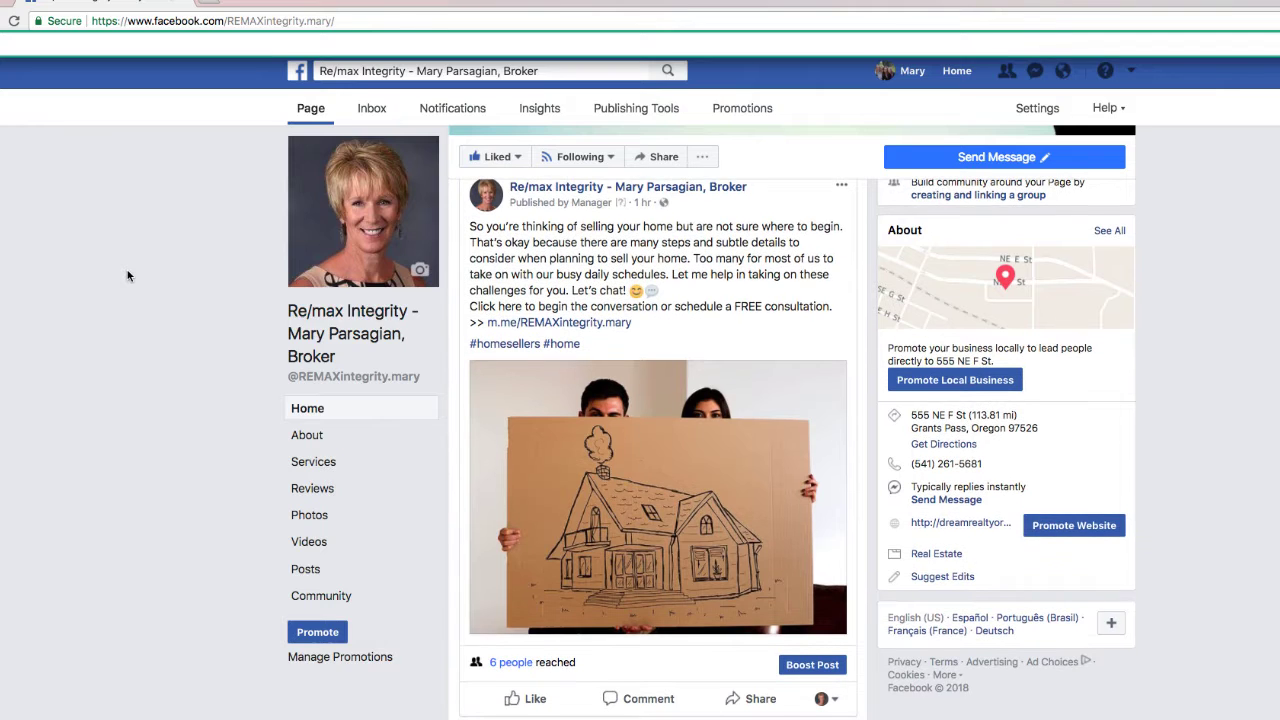
scroll(127, 276, up, 1)
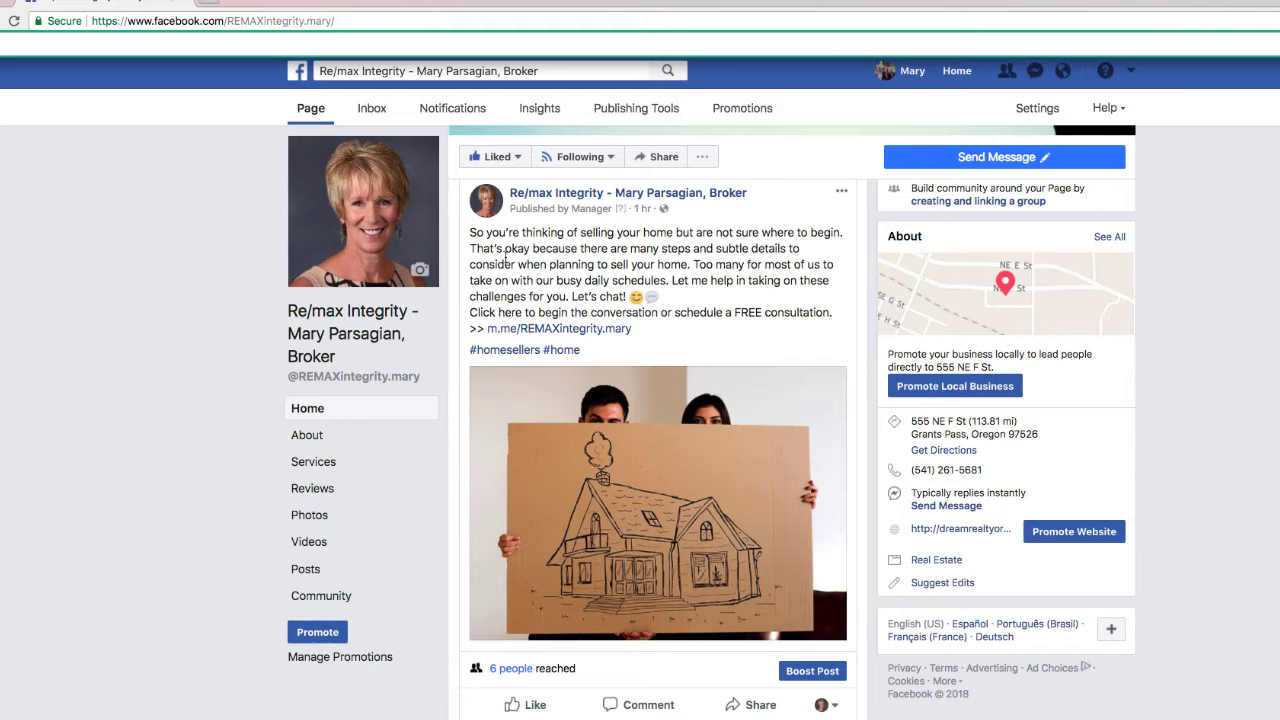
drag(571, 297, 679, 303)
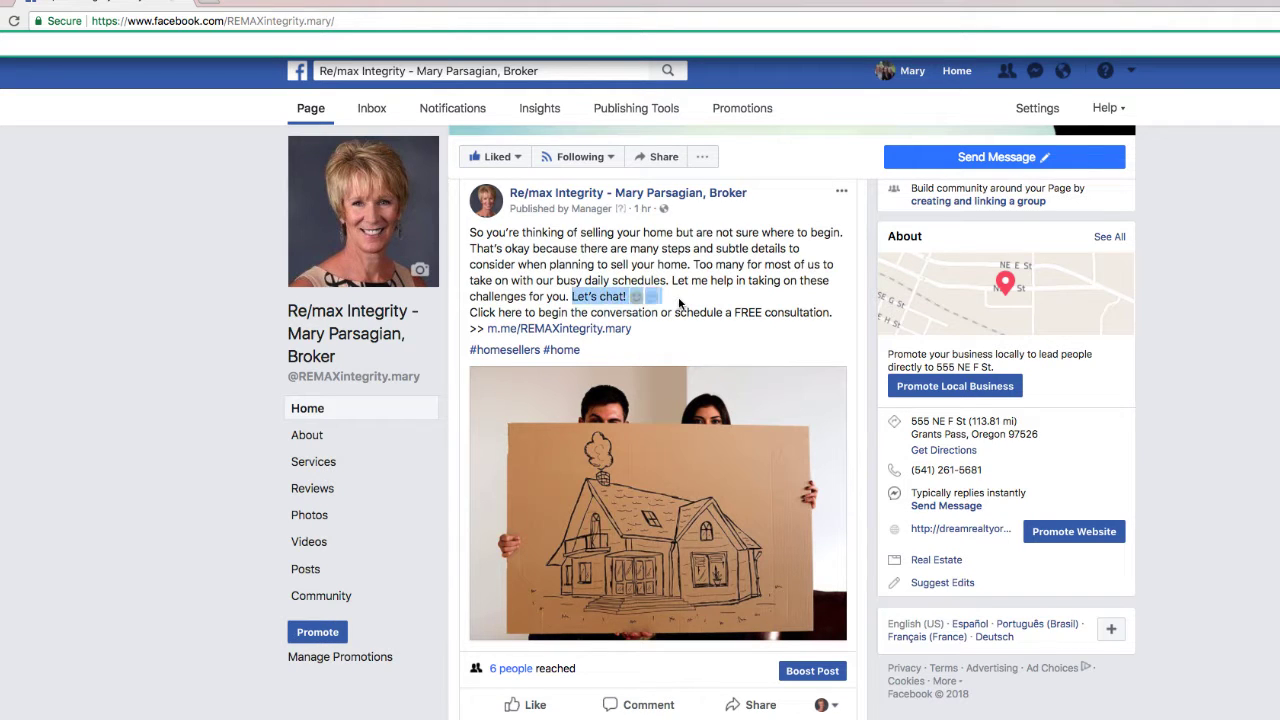
click(552, 313)
drag(470, 313, 838, 316)
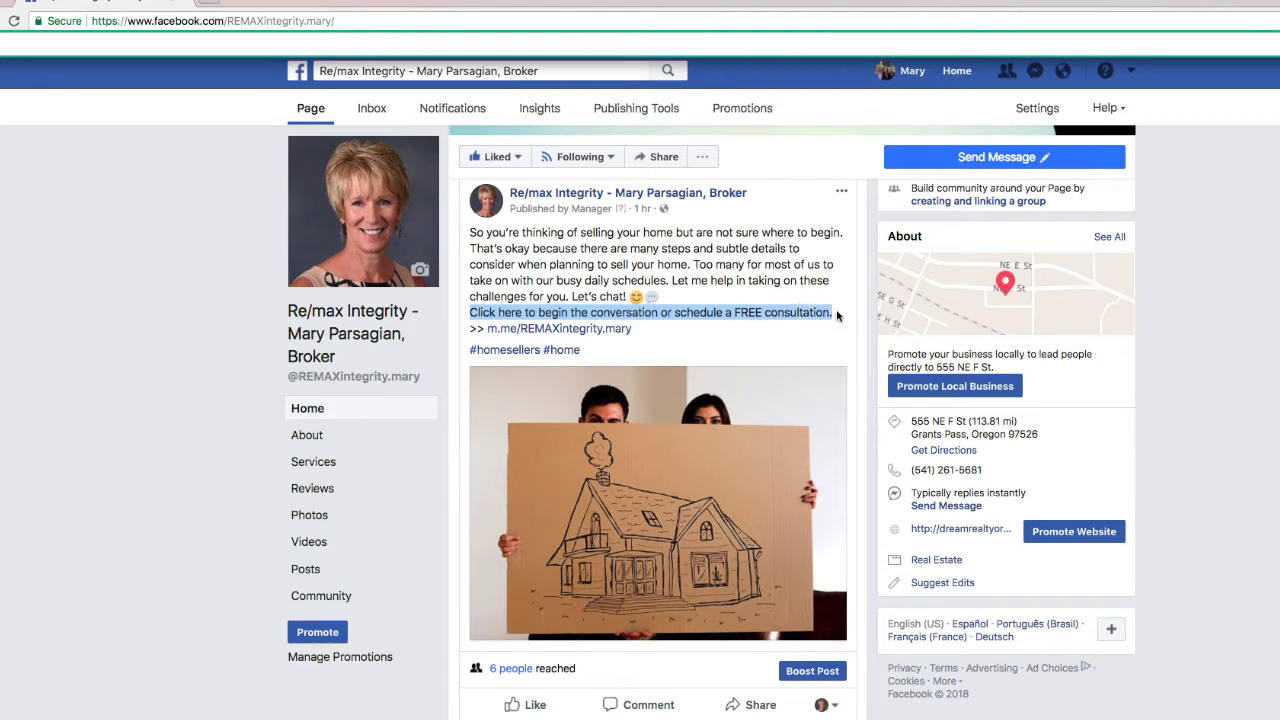
click(673, 336)
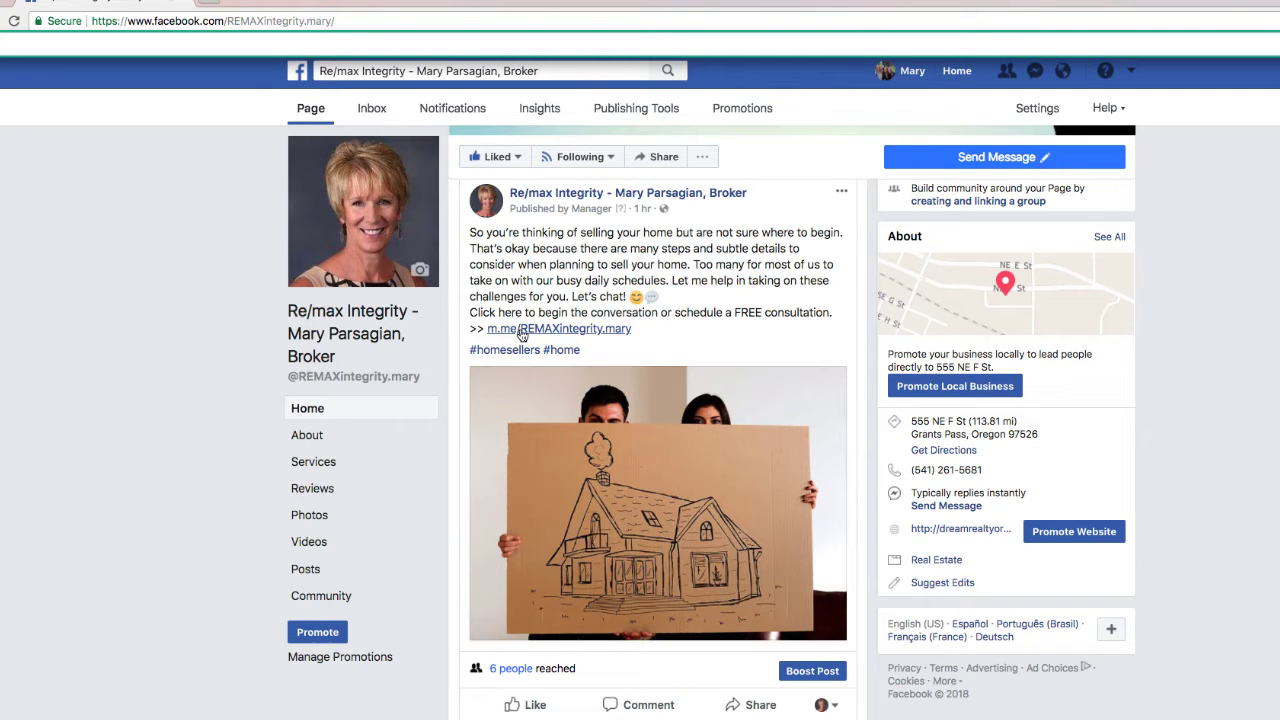
double_click(250, 21)
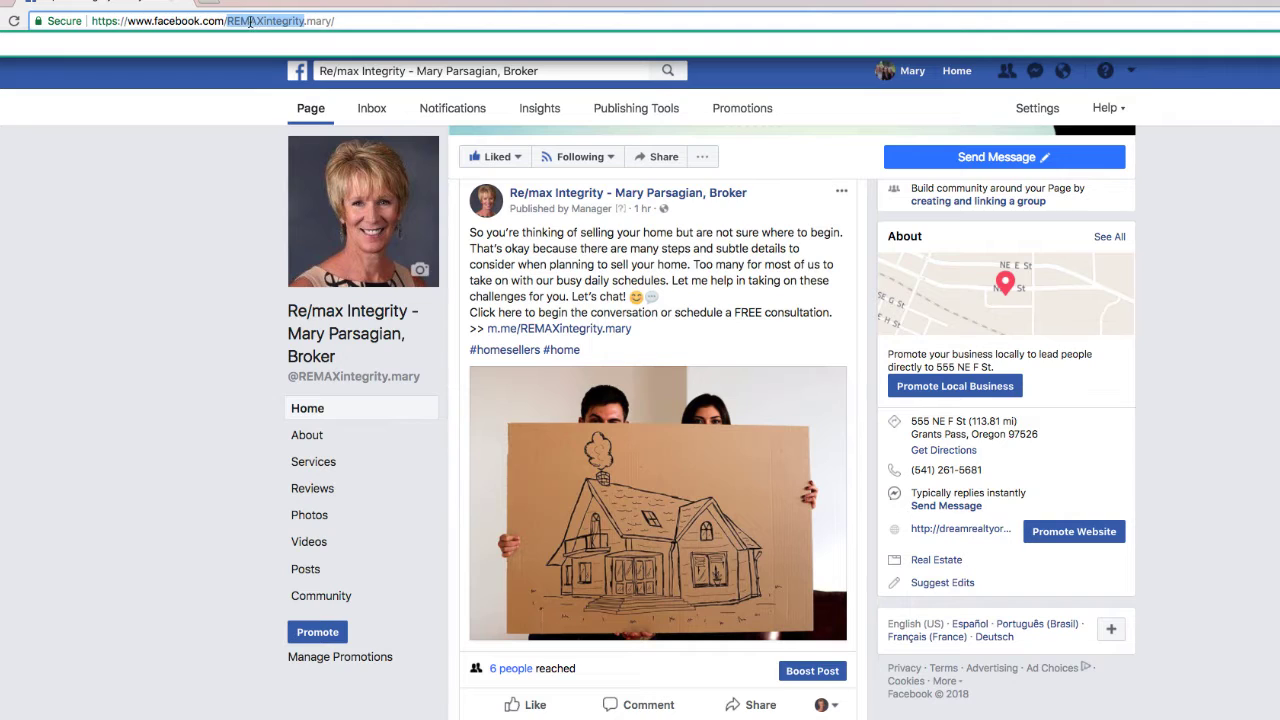
drag(226, 21, 329, 20)
click(647, 336)
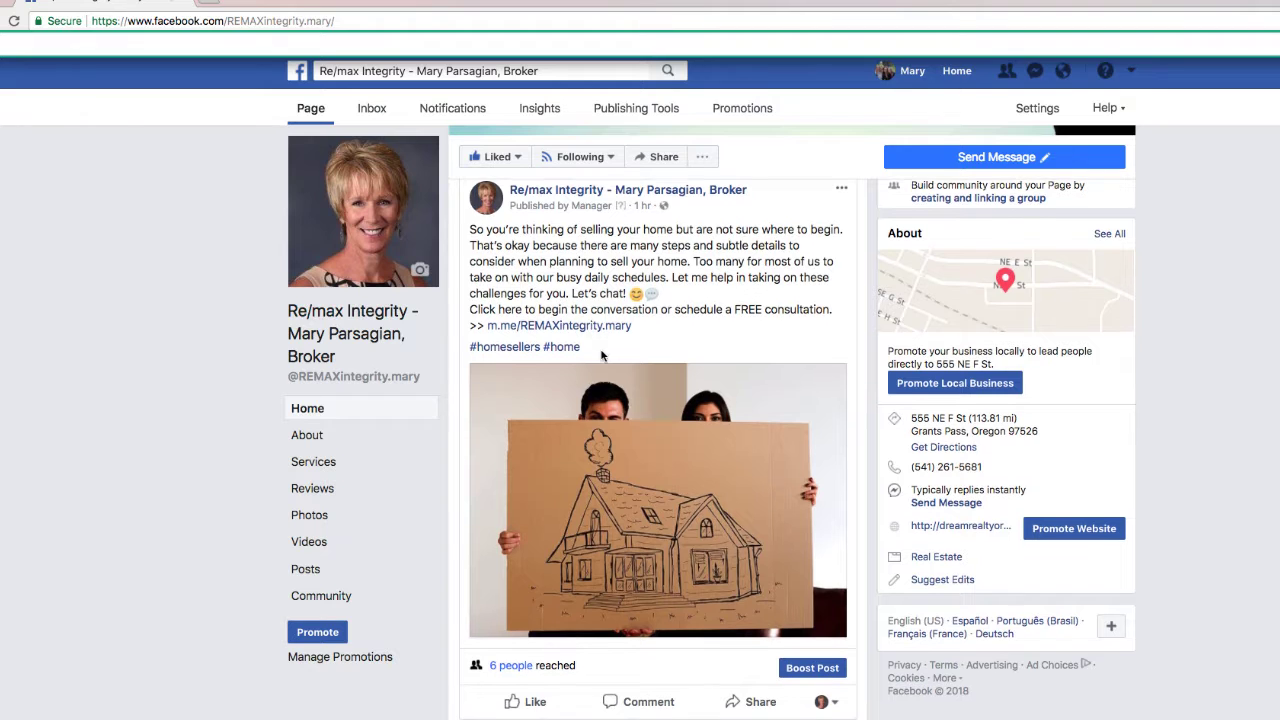
Step: Look over the post's hashtags and house-drawing image
scroll(601, 355, up, 1)
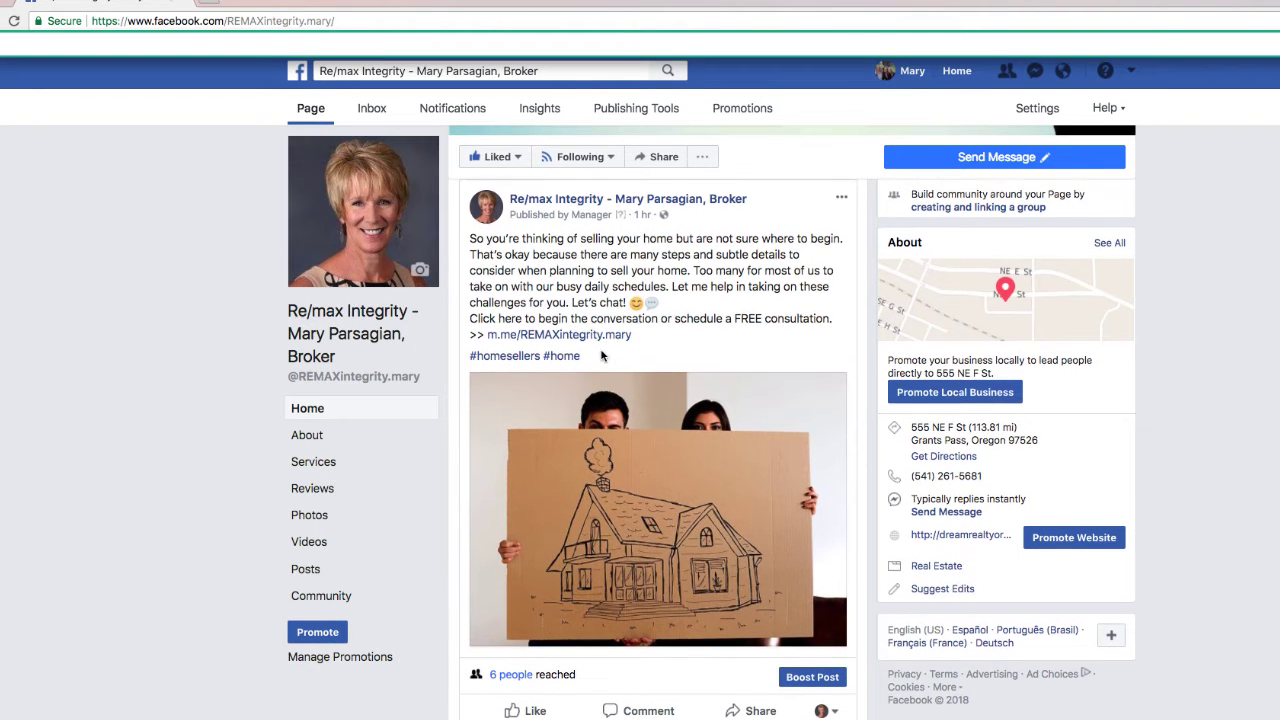
scroll(601, 355, down, 1)
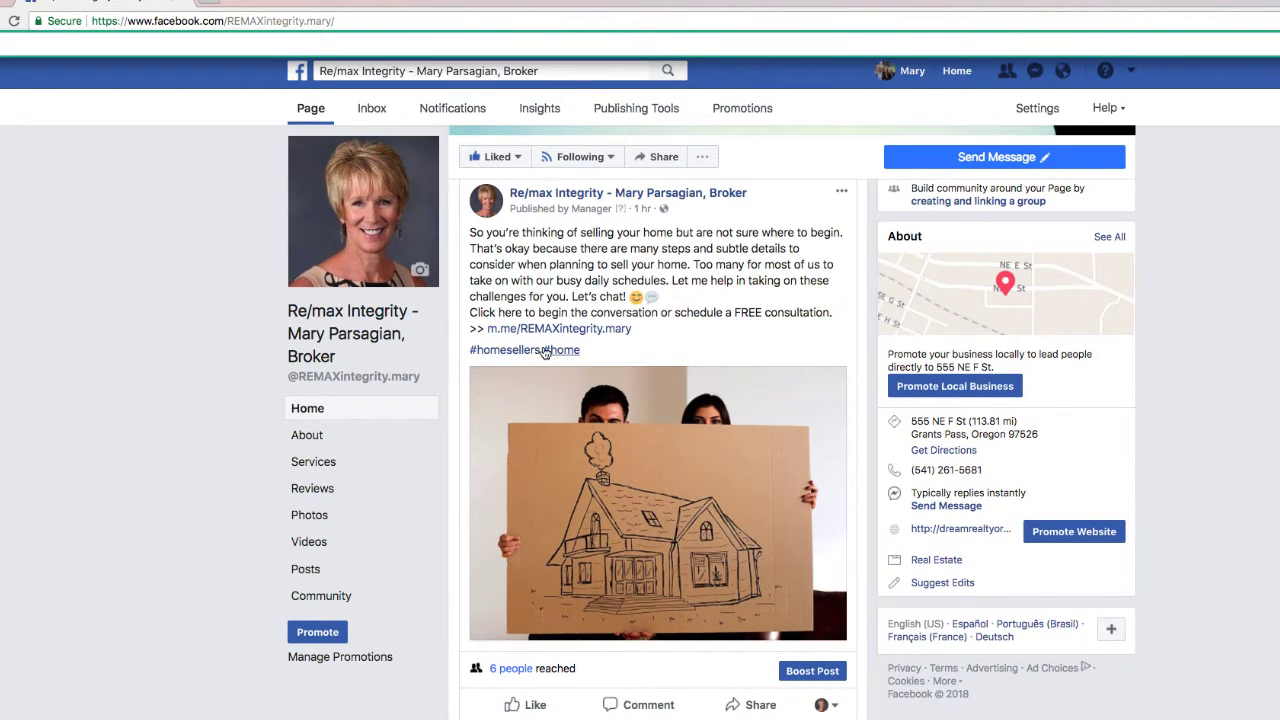
scroll(540, 358, up, 1)
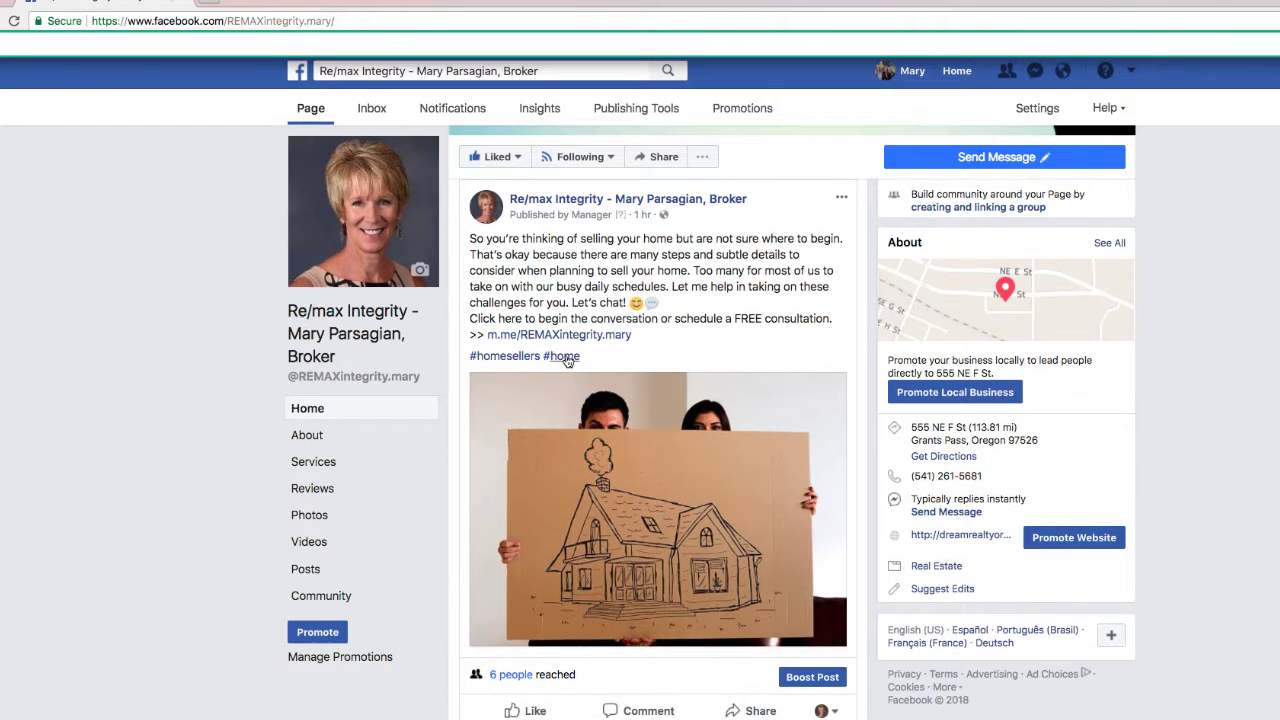
scroll(566, 361, up, 1)
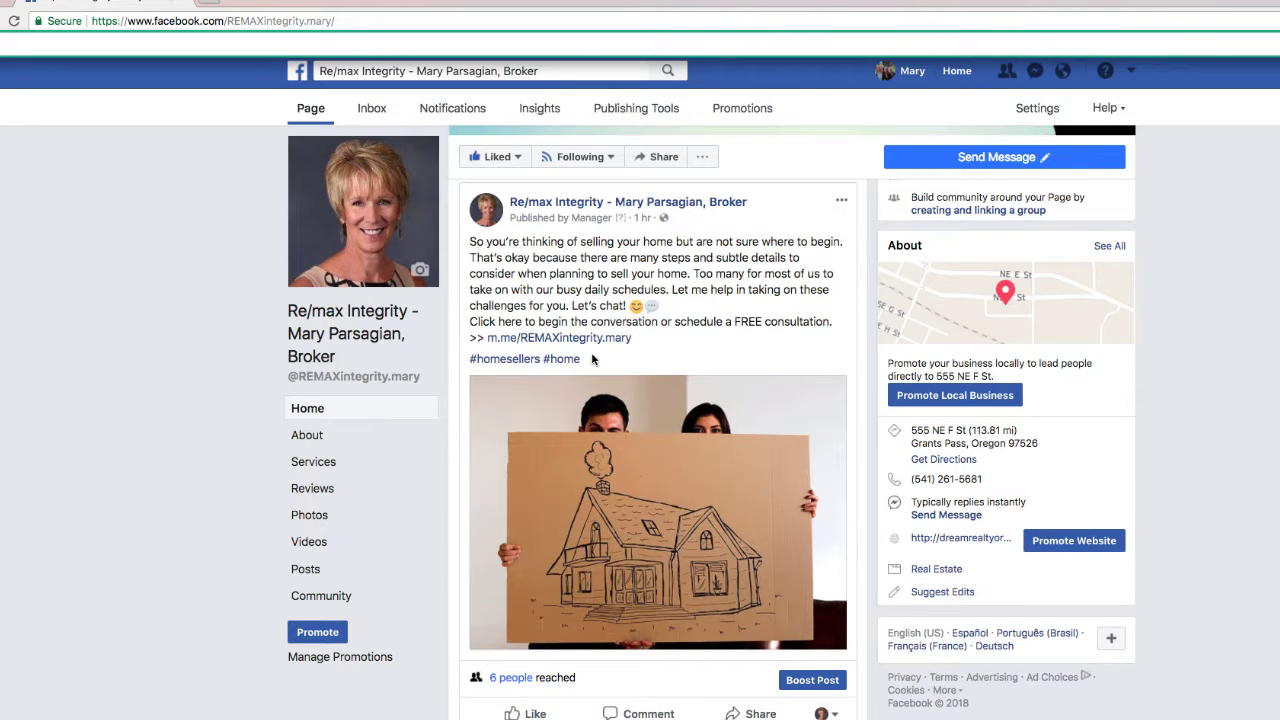
scroll(592, 359, up, 1)
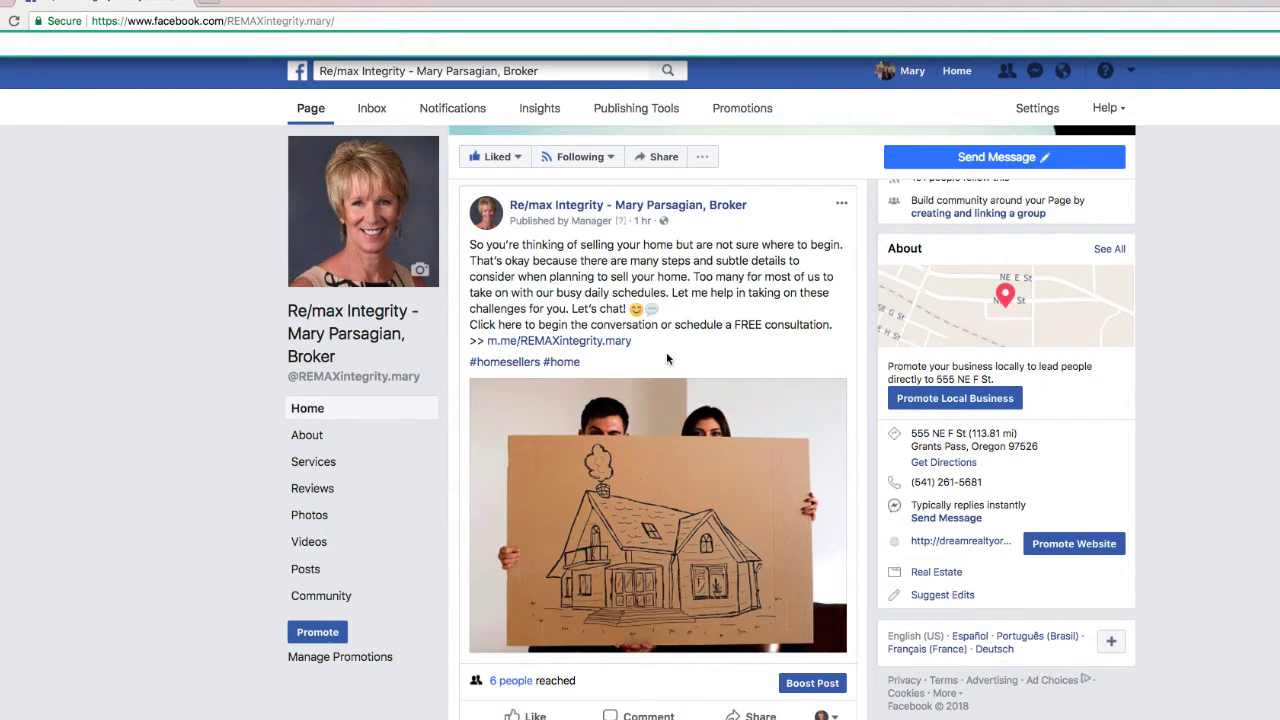
scroll(667, 358, down, 1)
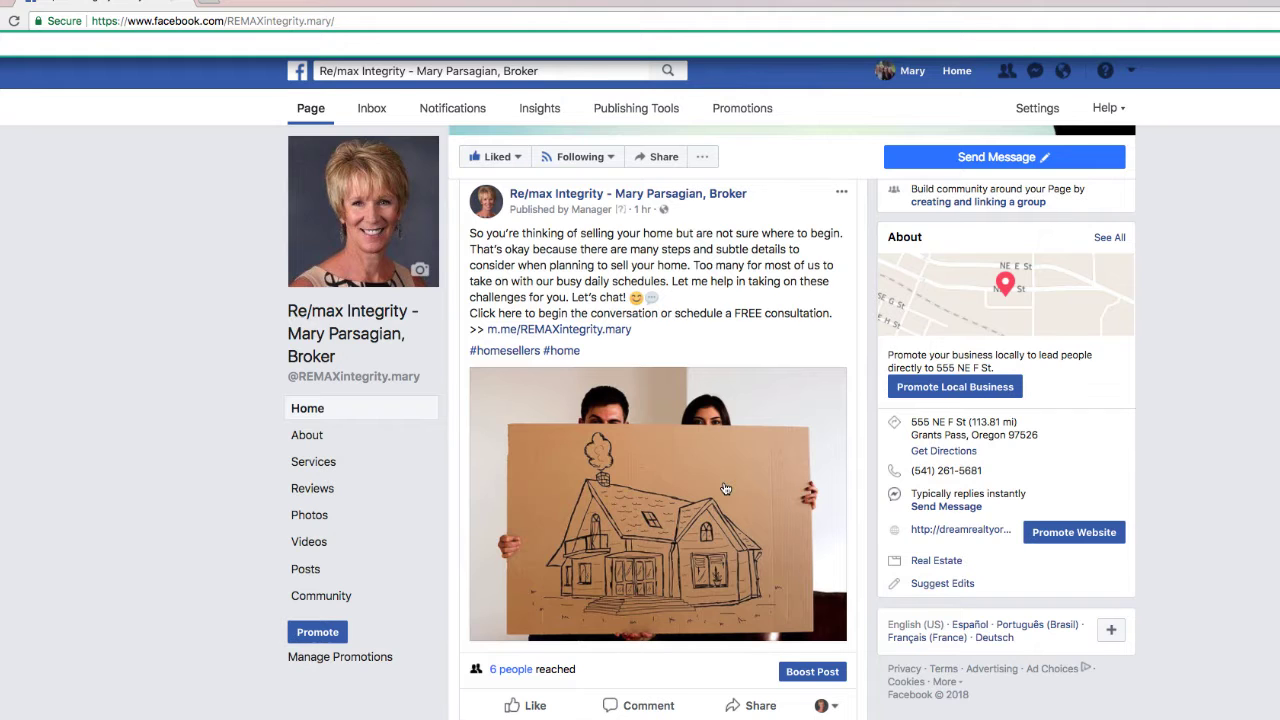
scroll(726, 488, down, 1)
scroll(726, 488, up, 1)
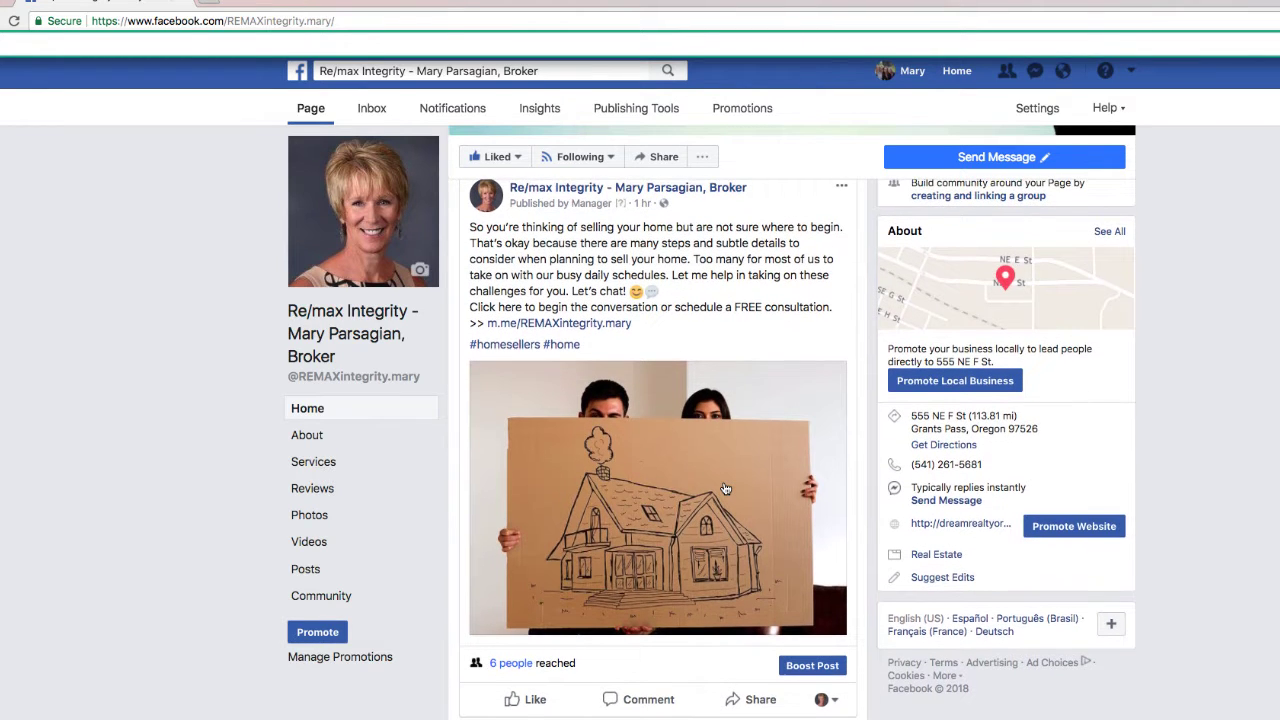
Step: Start boosting the home-seller post and dismiss the tip about helping people take an action
scroll(726, 488, up, 1)
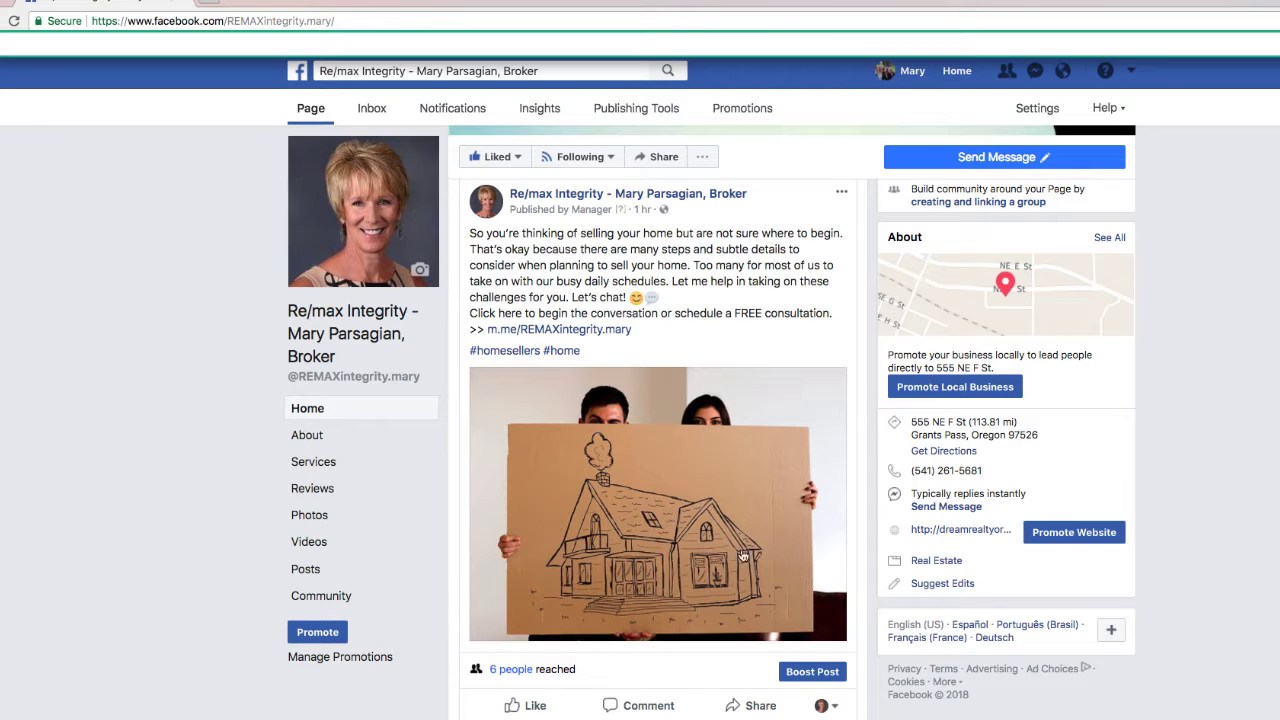
click(800, 672)
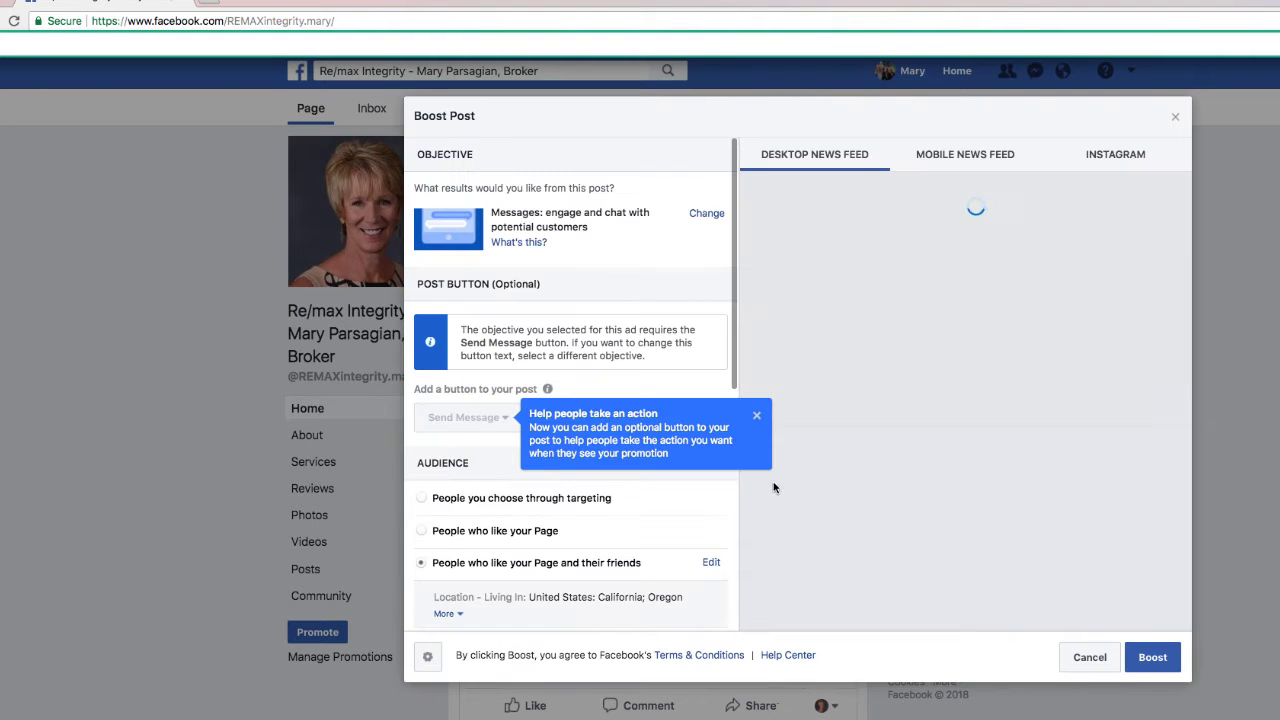
click(756, 414)
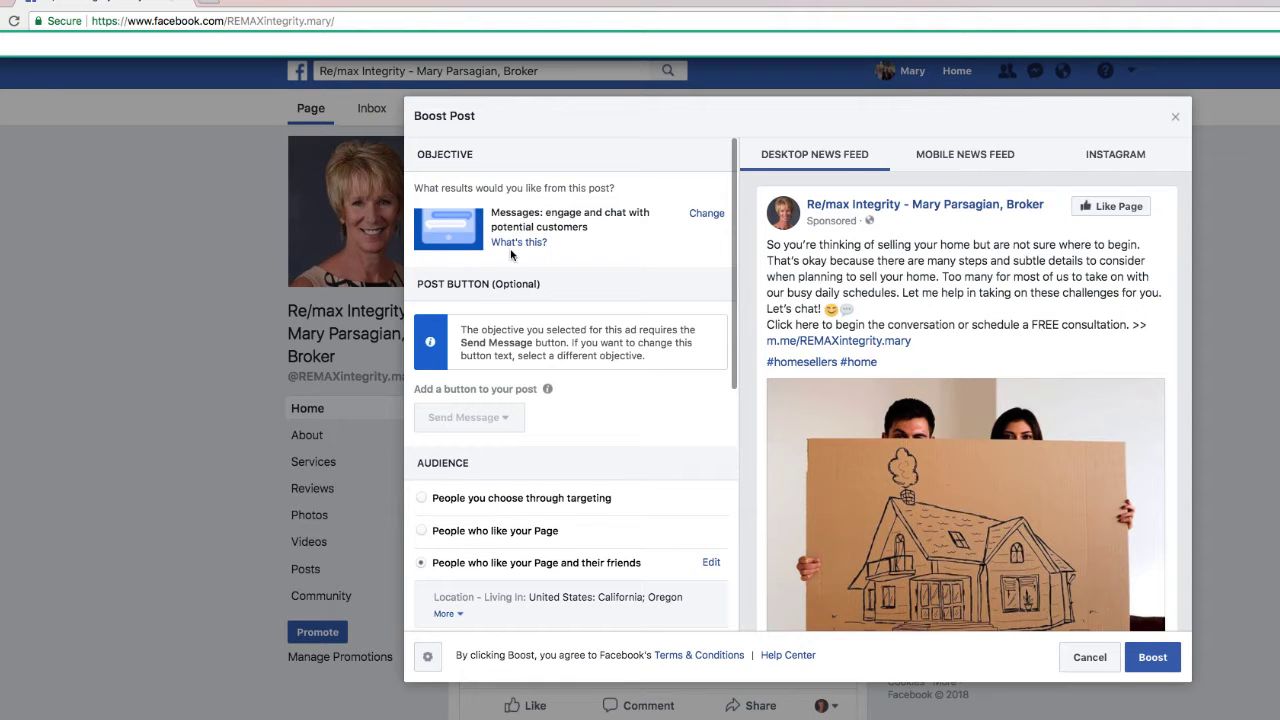
Step: Examine the desktop news feed preview of the boosted post, comparing its m.me link with the Send Message button
scroll(551, 231, down, 1)
scroll(551, 231, up, 1)
scroll(816, 330, down, 3)
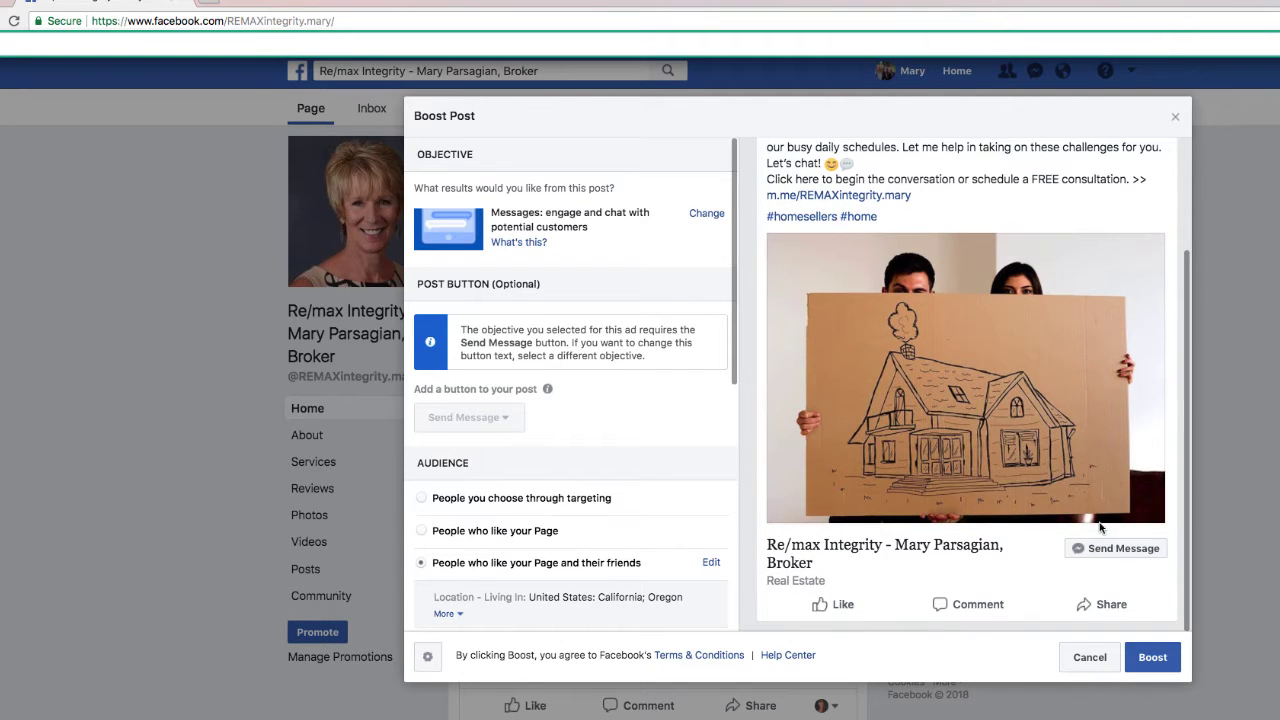
scroll(787, 418, up, 3)
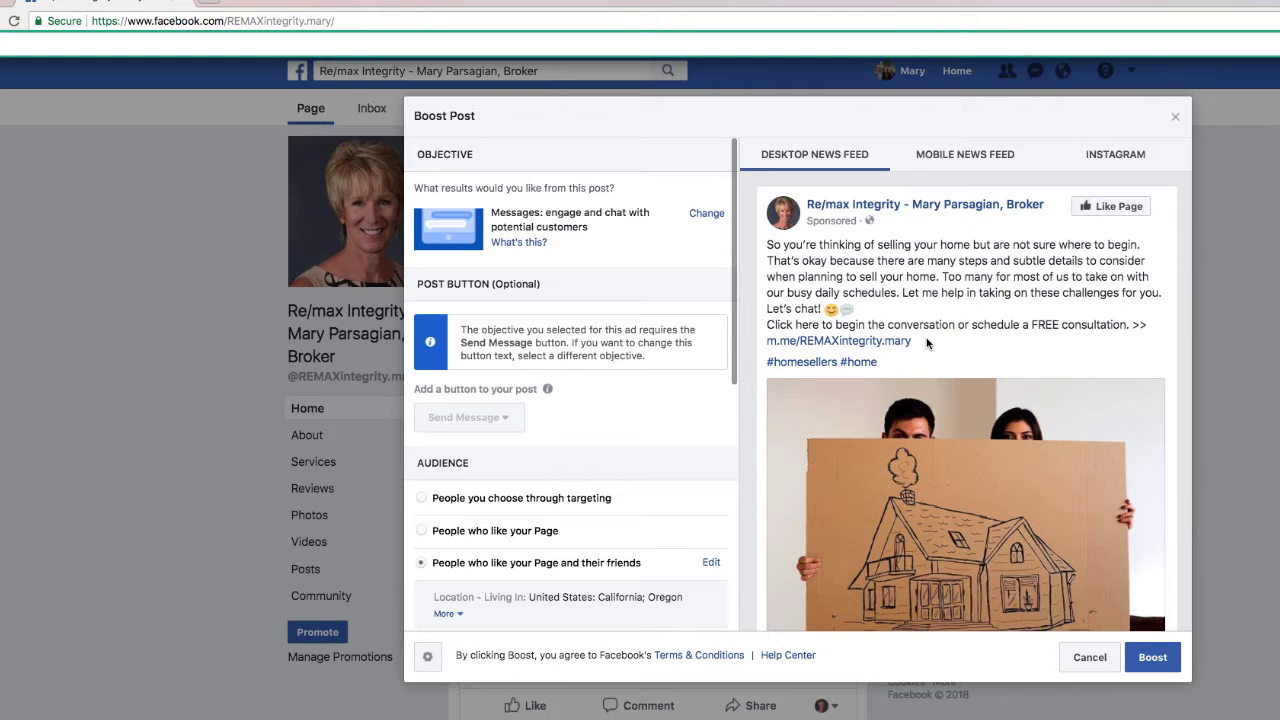
scroll(848, 345, down, 1)
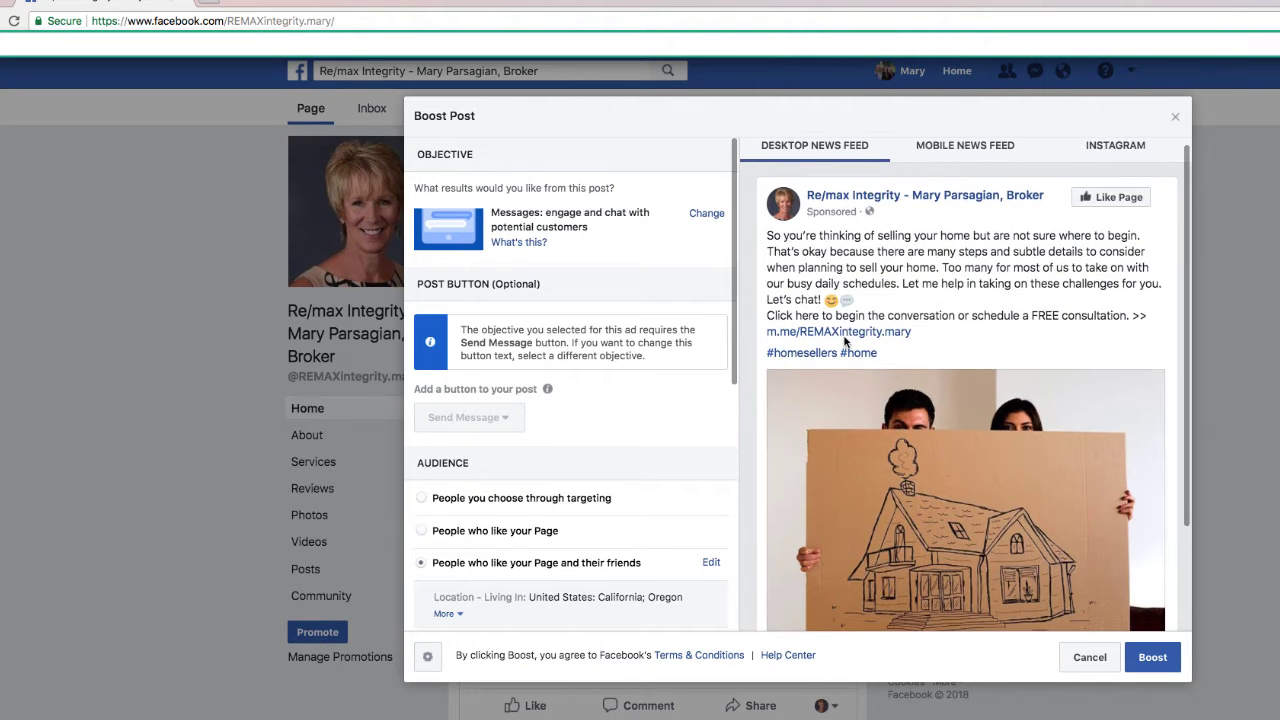
scroll(934, 326, down, 3)
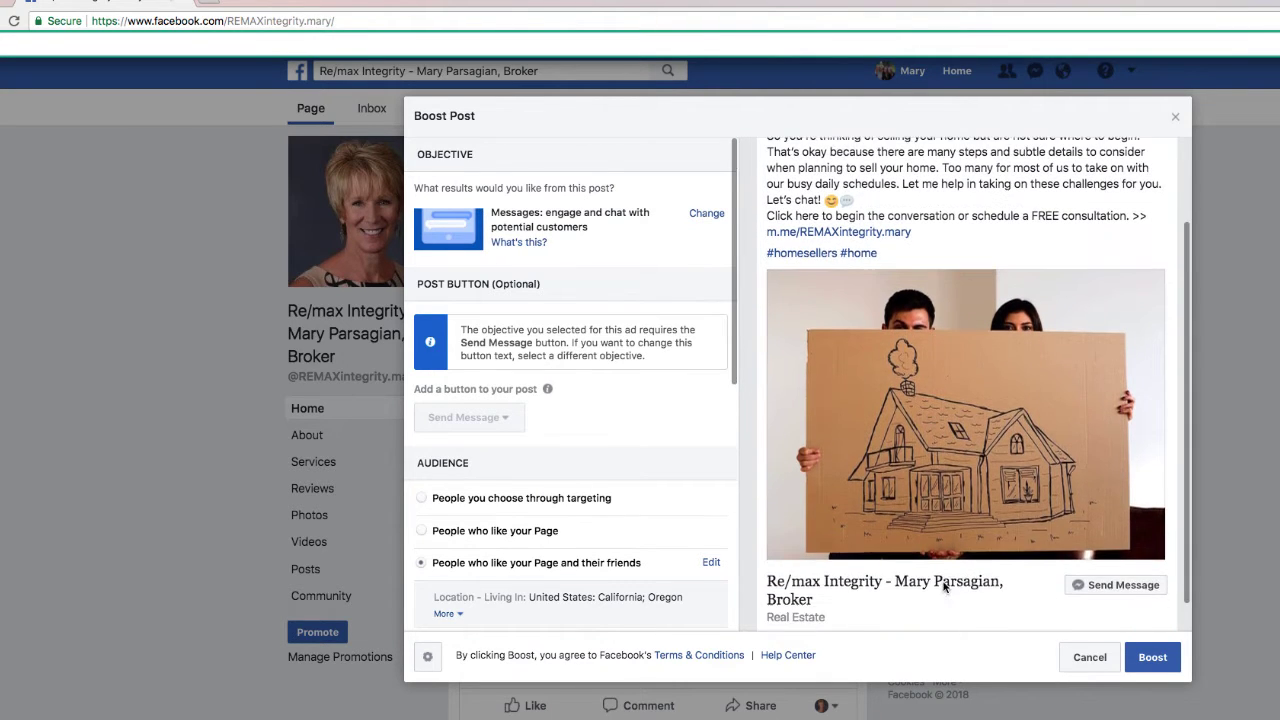
scroll(962, 394, up, 3)
scroll(963, 399, down, 3)
scroll(1111, 545, up, 3)
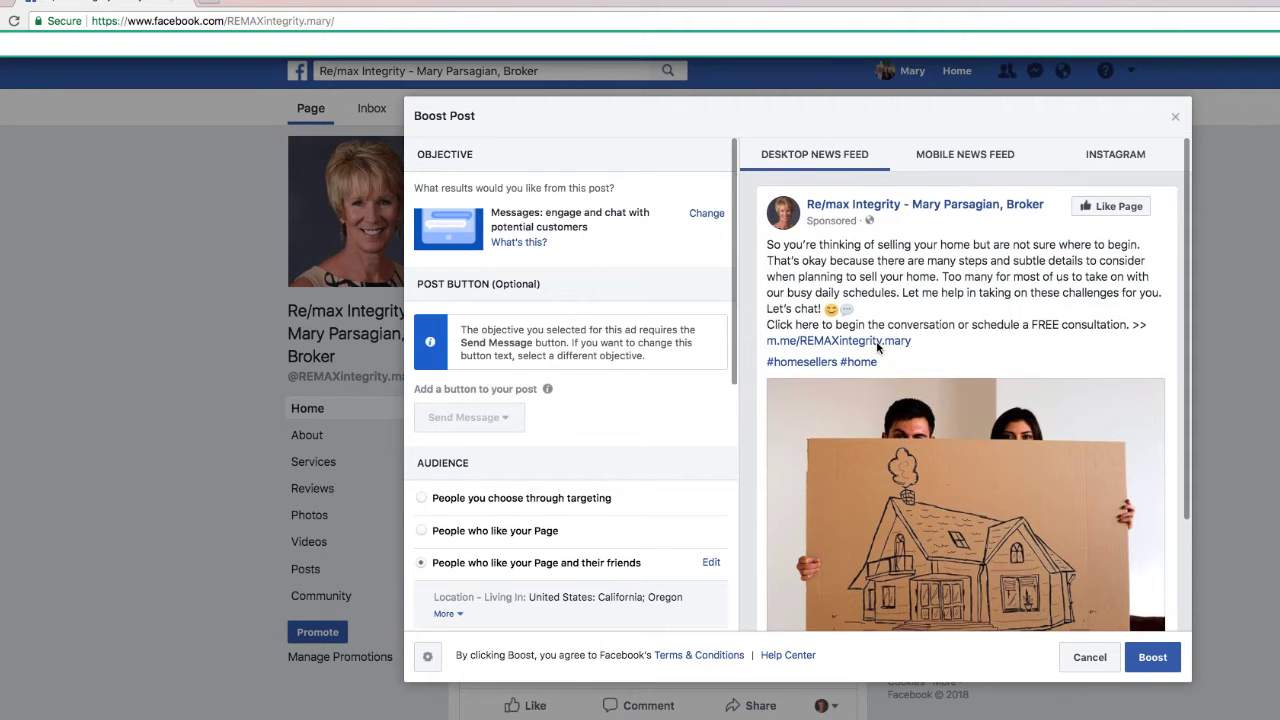
scroll(885, 352, down, 3)
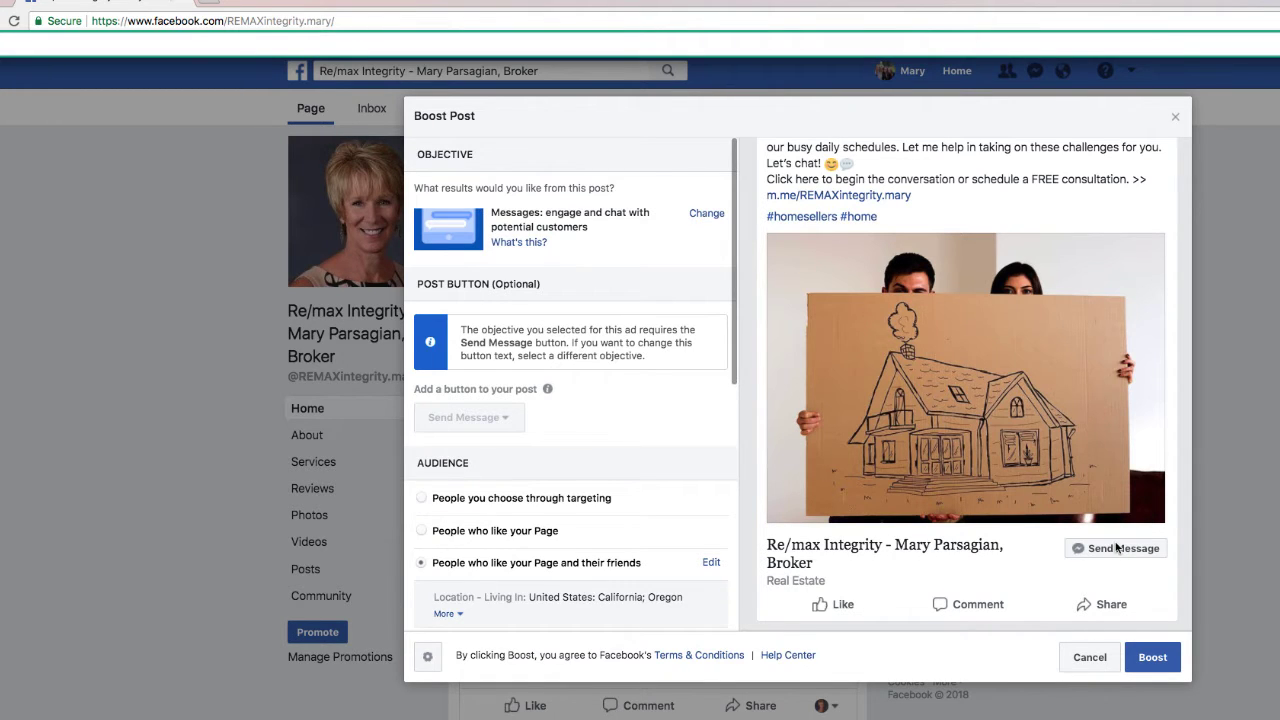
scroll(1116, 546, up, 3)
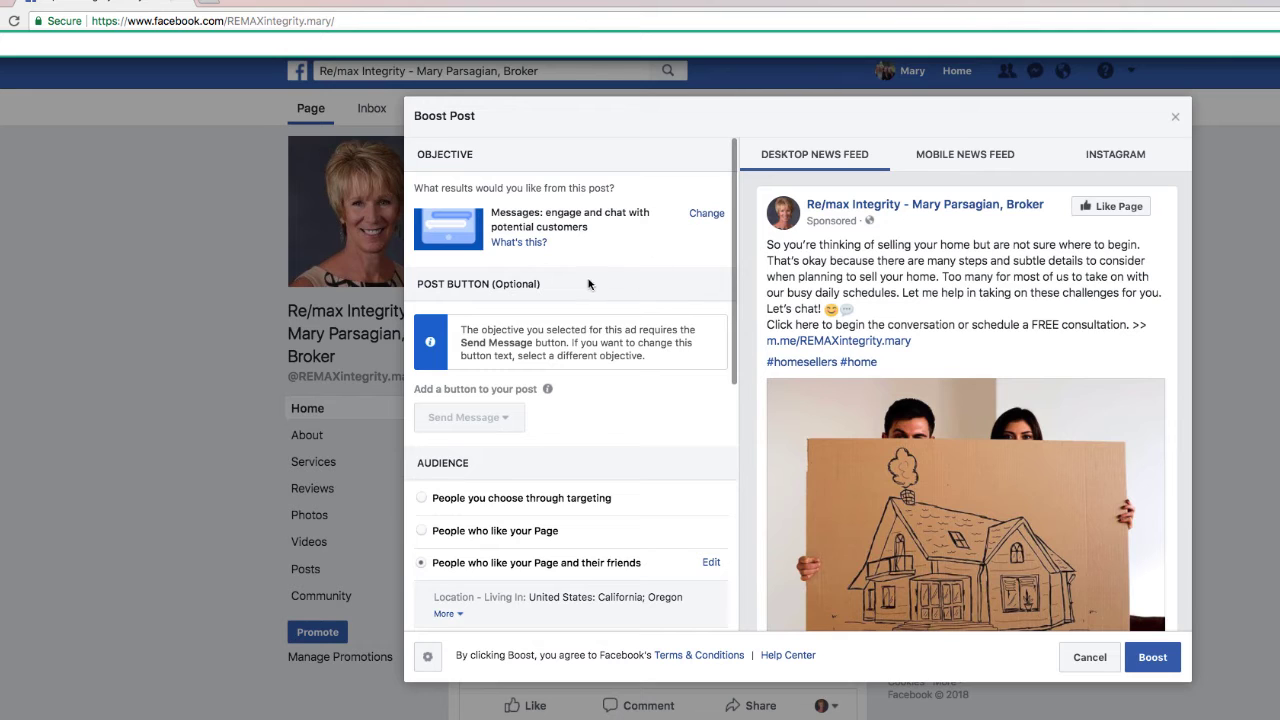
Step: Compare the two boost objectives and change the objective to Engagement: reactions, comments and shares
click(526, 246)
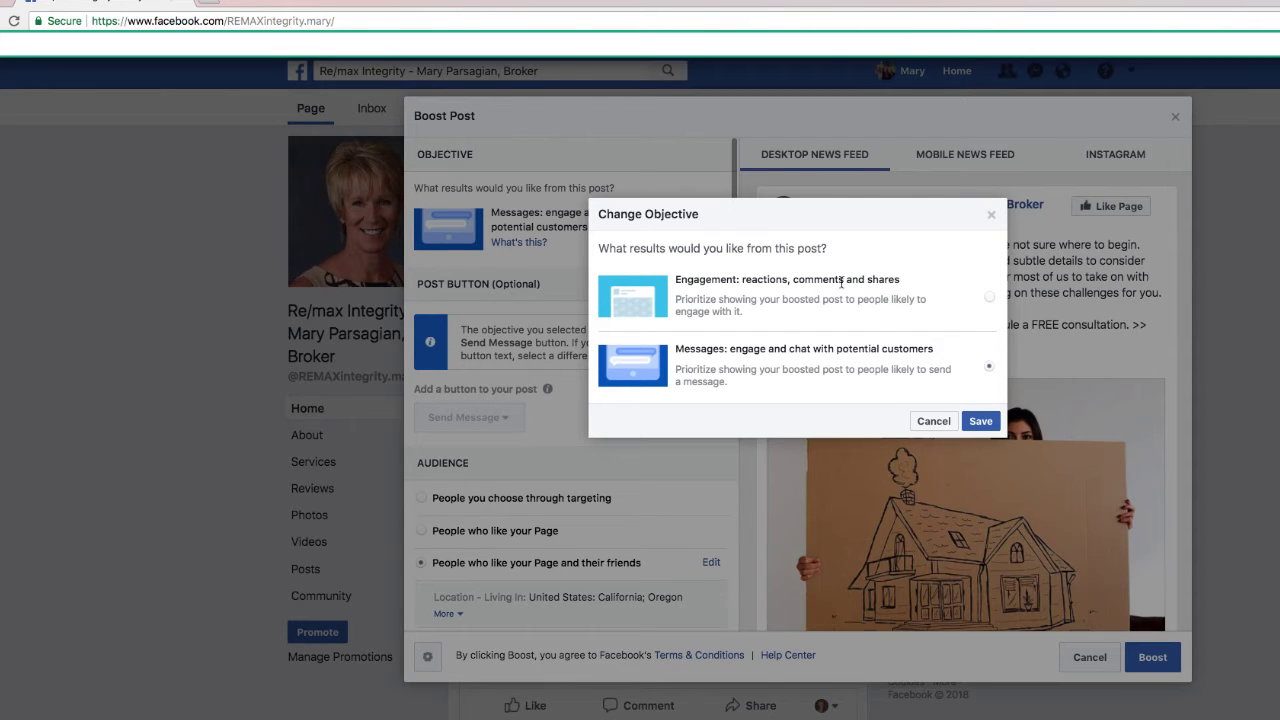
drag(902, 279, 674, 280)
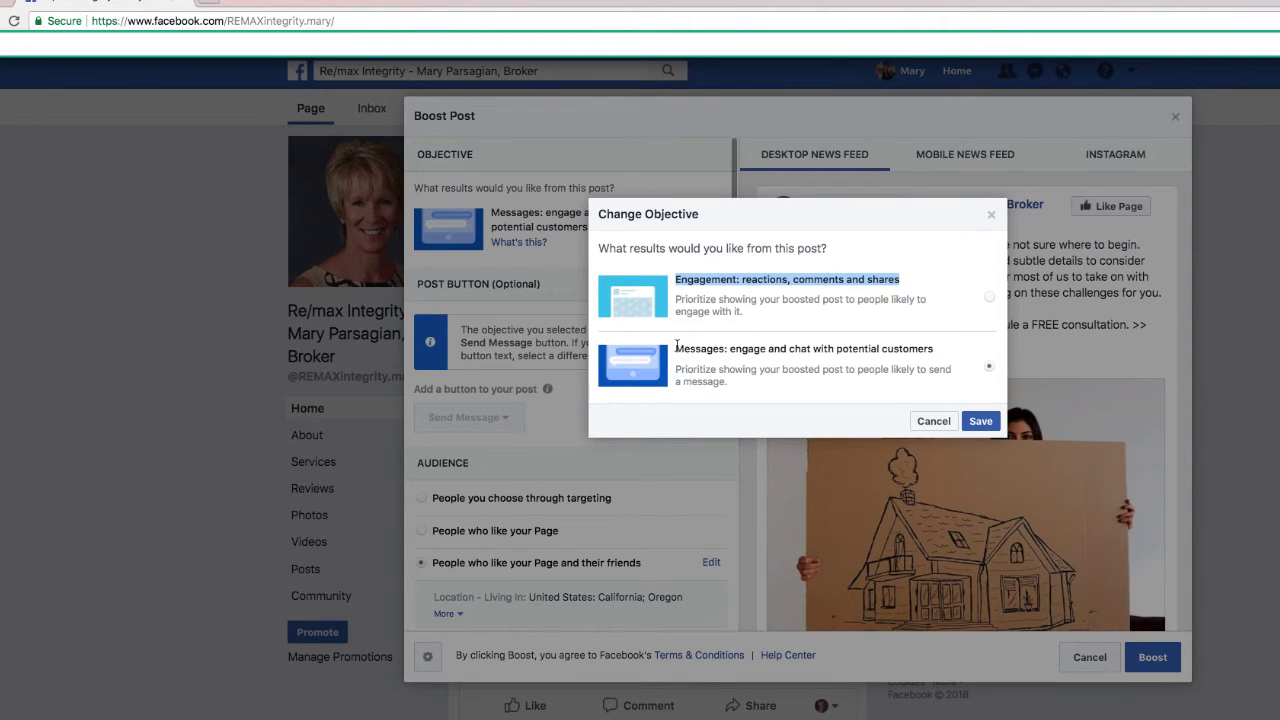
drag(676, 347, 946, 350)
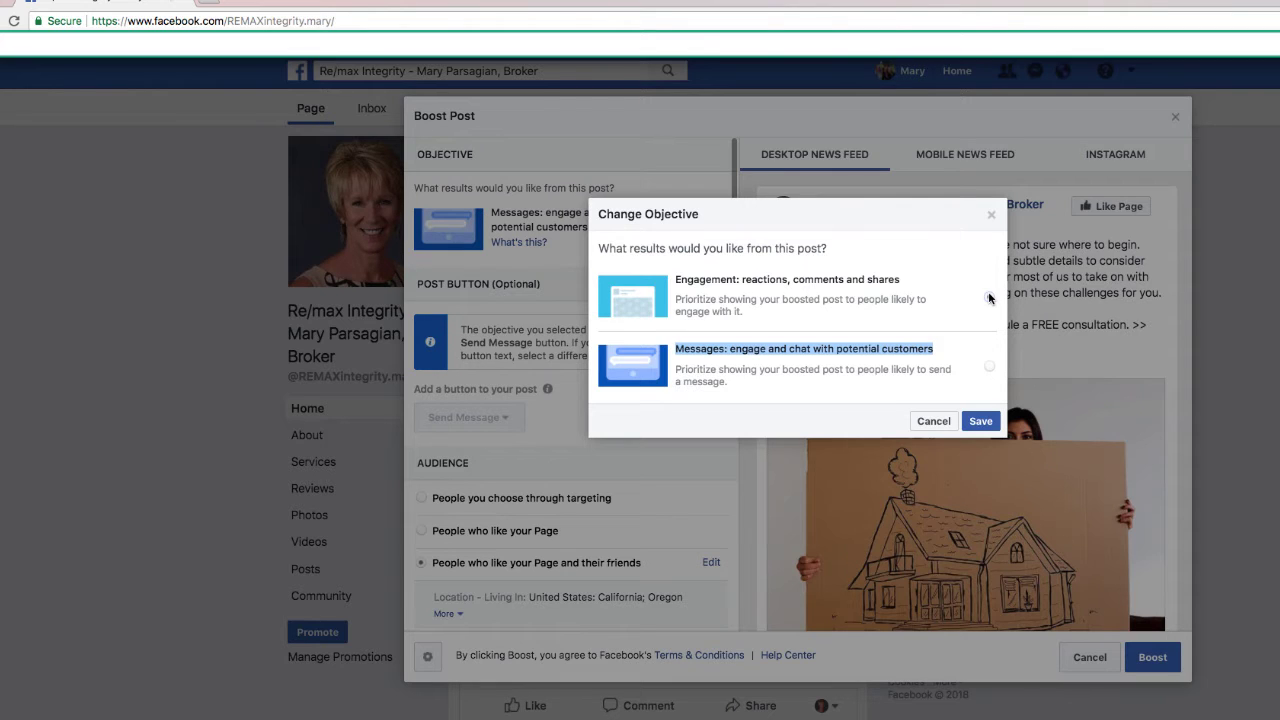
click(989, 297)
click(982, 421)
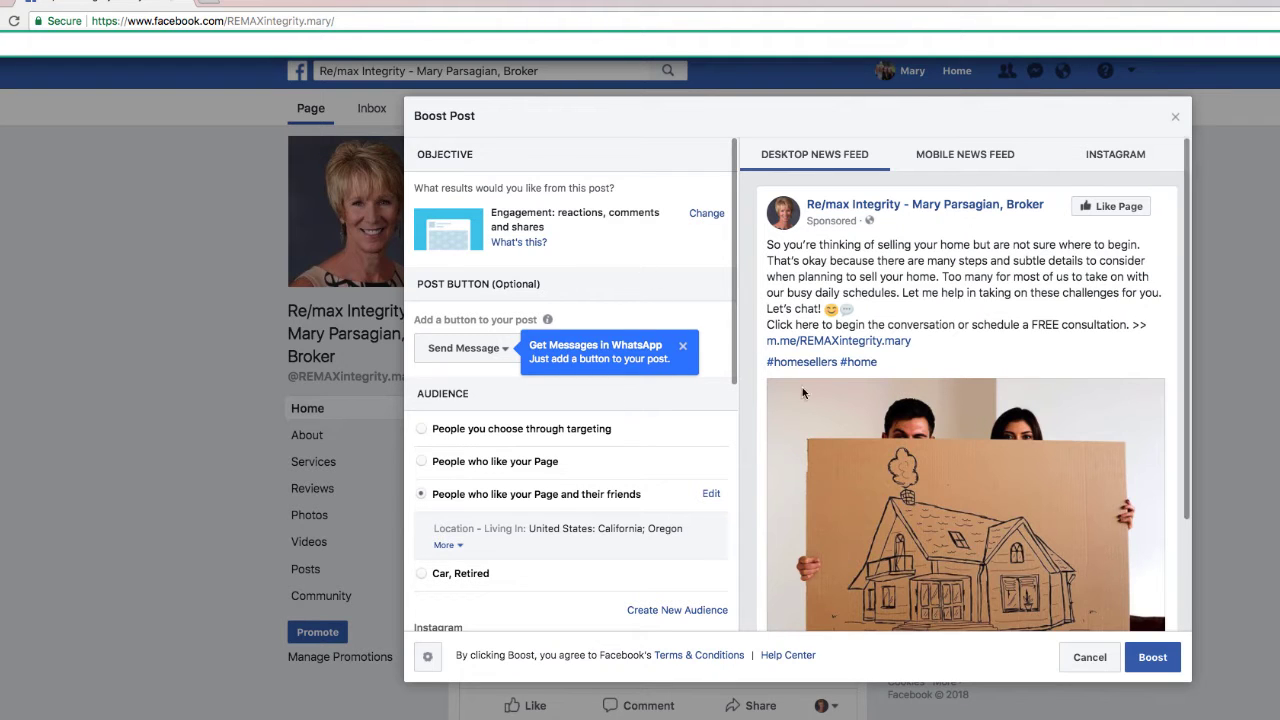
Step: Set the boosted post's button to No Button, then review the other button options and the desktop preview
scroll(802, 387, down, 2)
scroll(804, 388, up, 2)
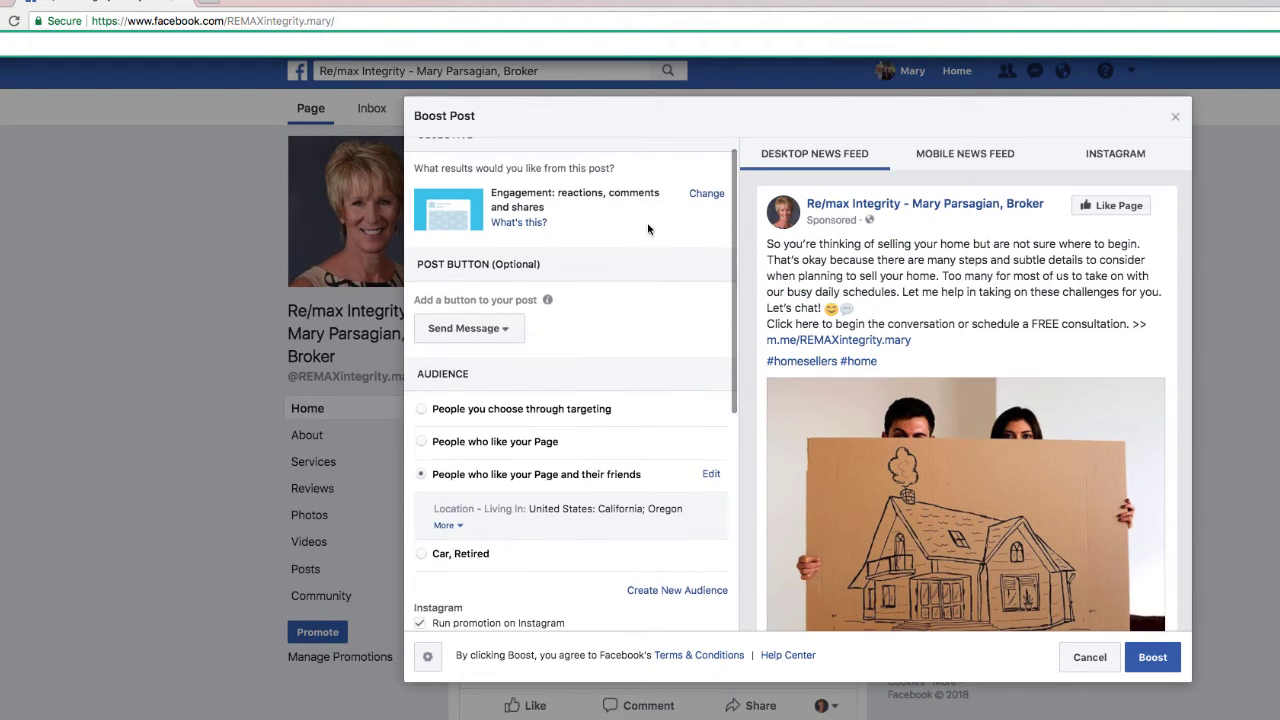
scroll(647, 222, down, 2)
scroll(800, 277, down, 2)
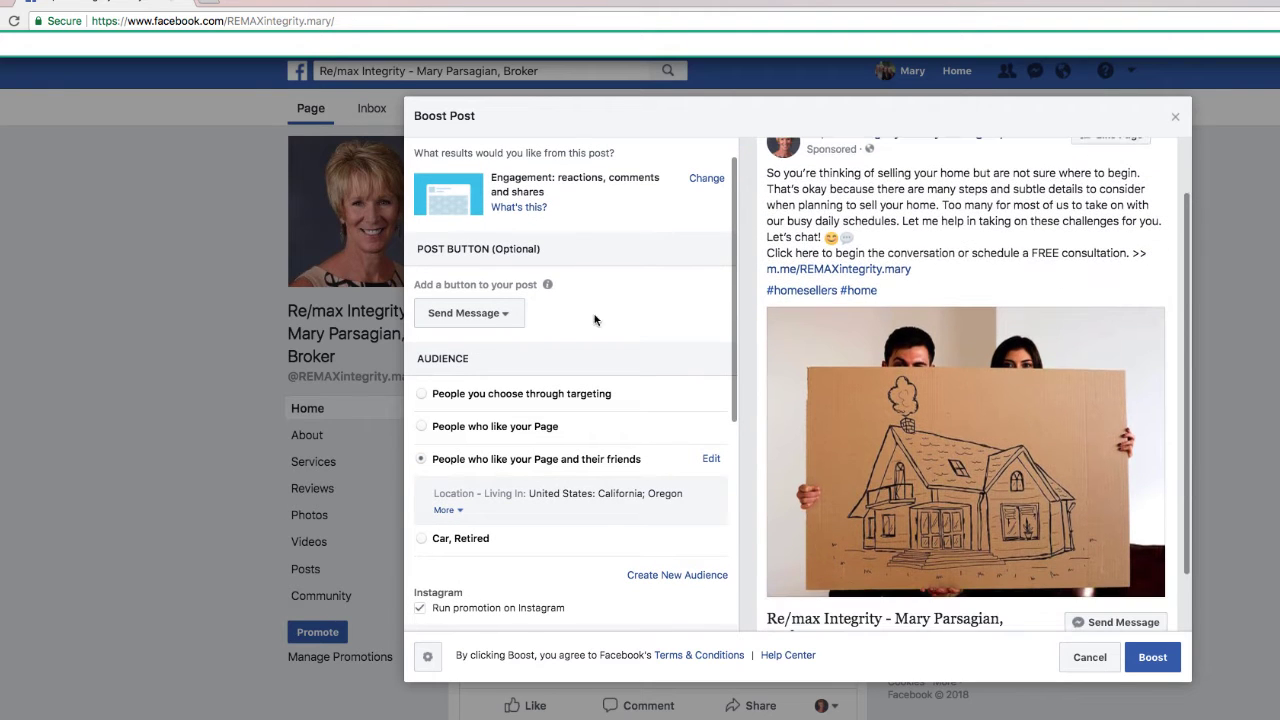
click(509, 316)
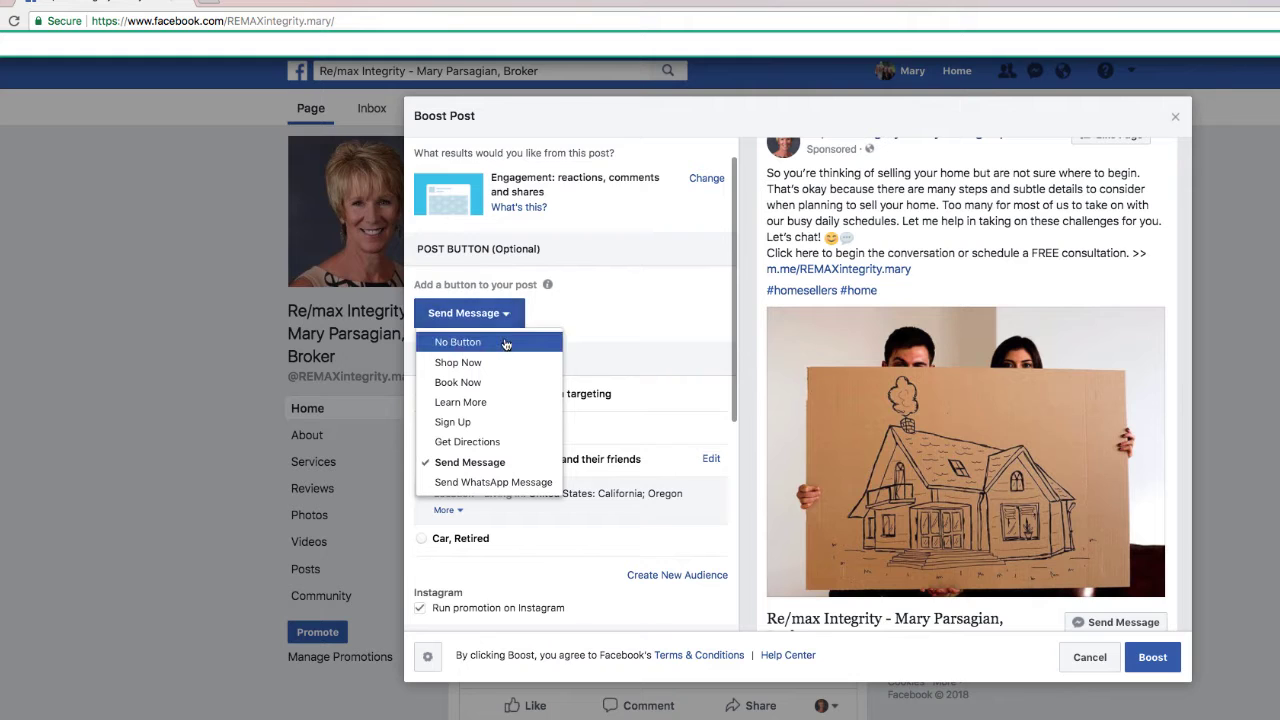
click(462, 342)
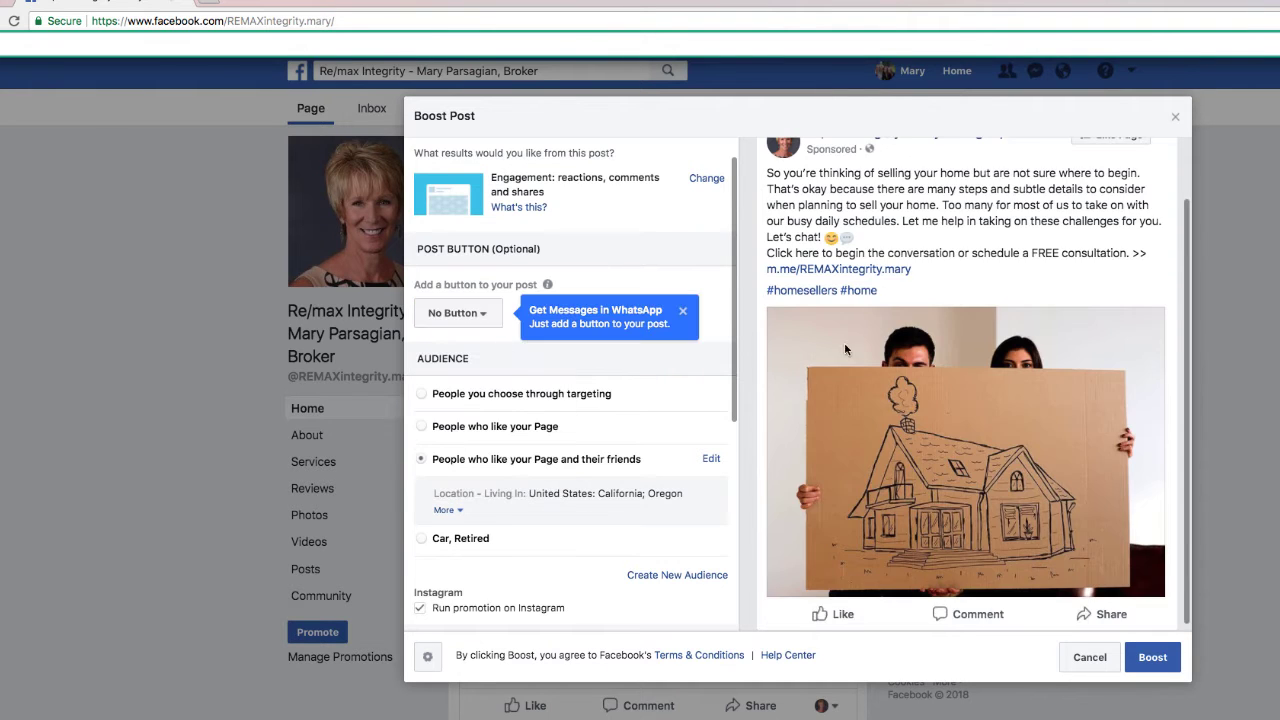
scroll(818, 362, up, 2)
click(472, 316)
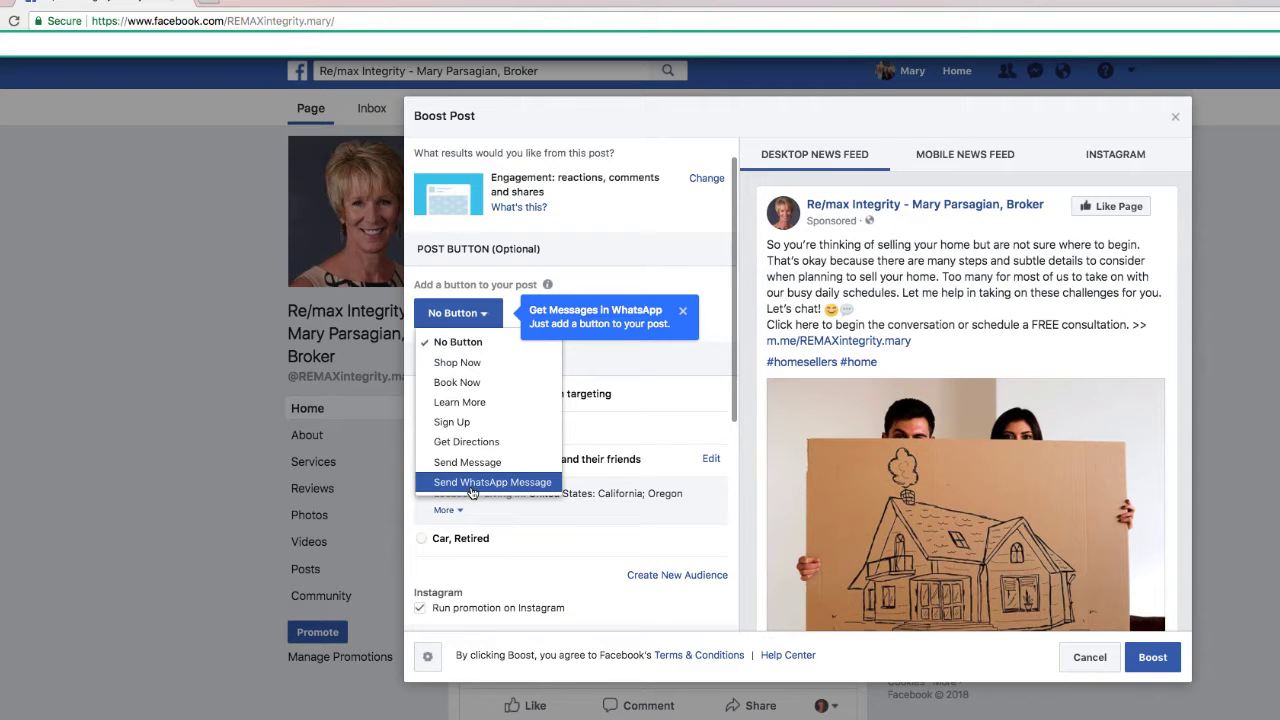
click(618, 370)
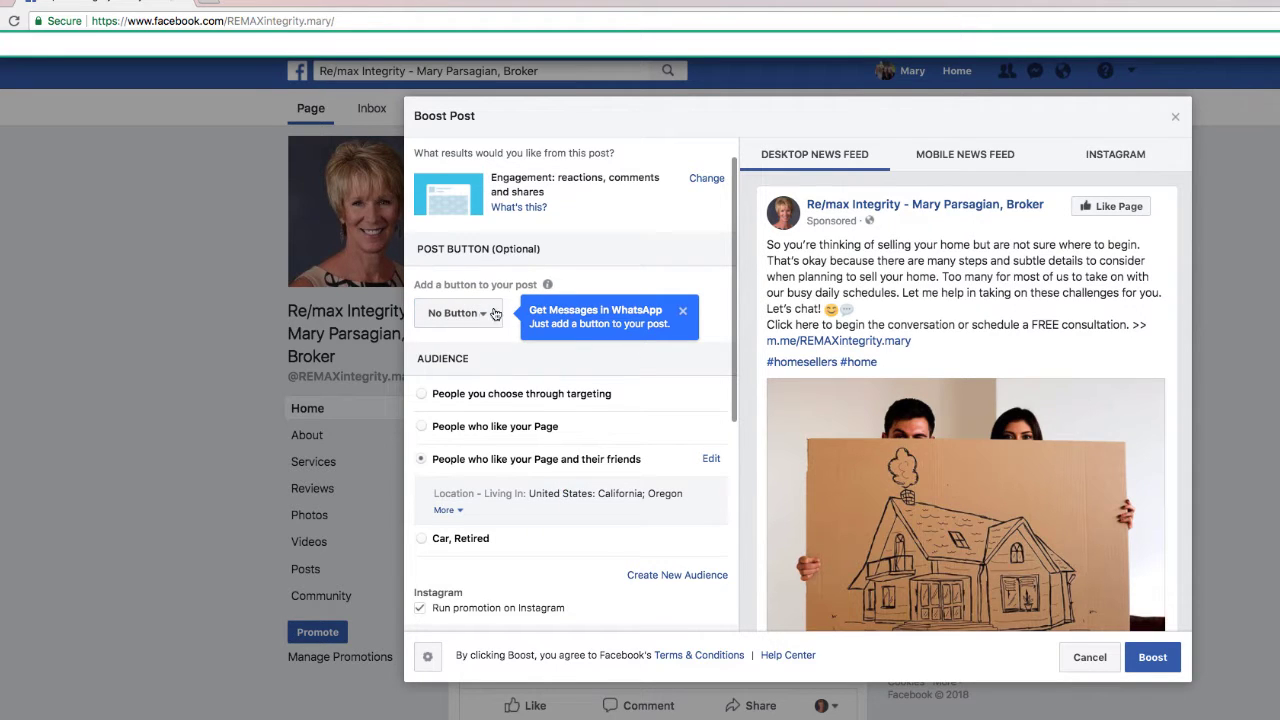
scroll(830, 323, down, 2)
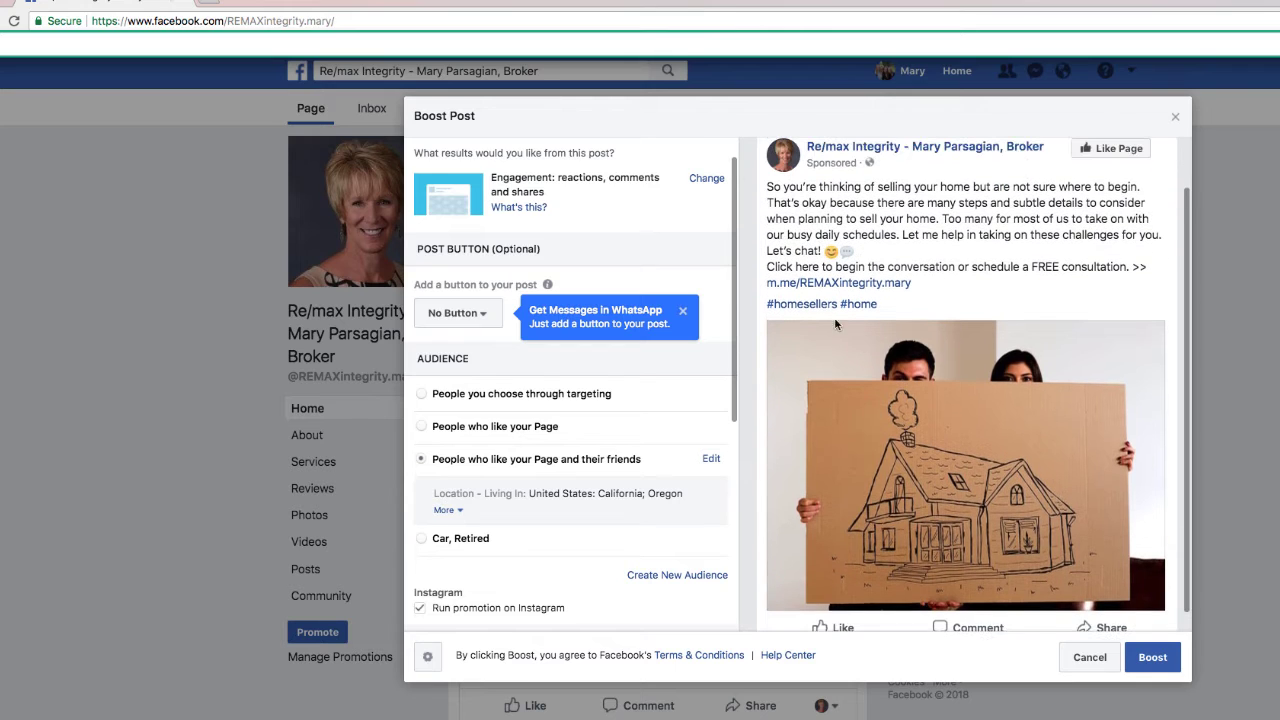
Step: Choose People you choose through targeting as the boost's audience and open that audience for editing
scroll(820, 320, up, 1)
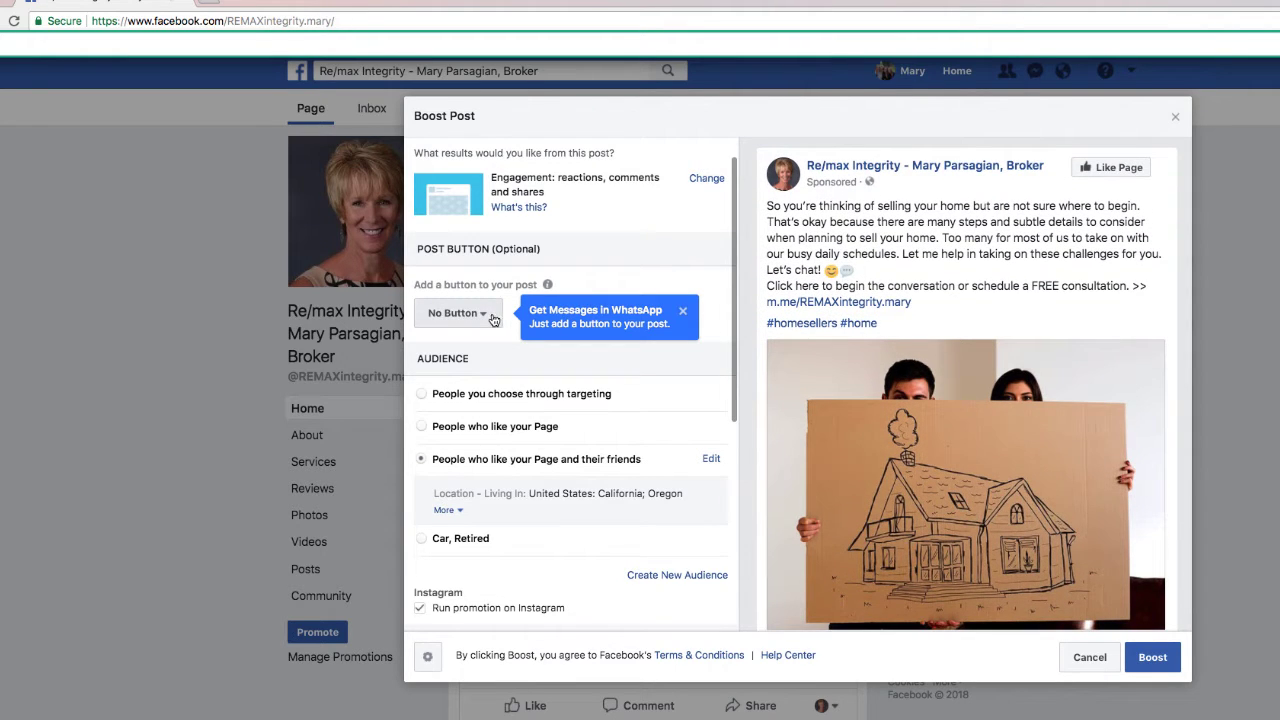
scroll(506, 340, down, 1)
scroll(500, 350, up, 2)
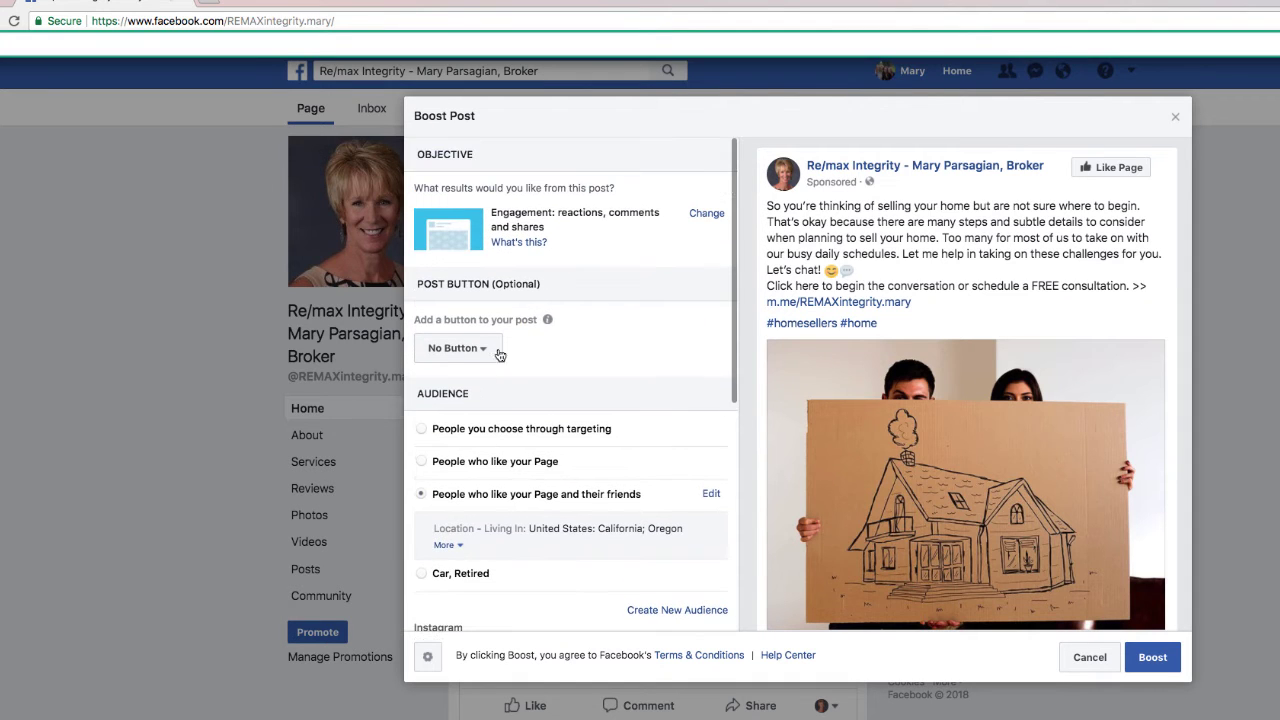
scroll(480, 360, down, 1)
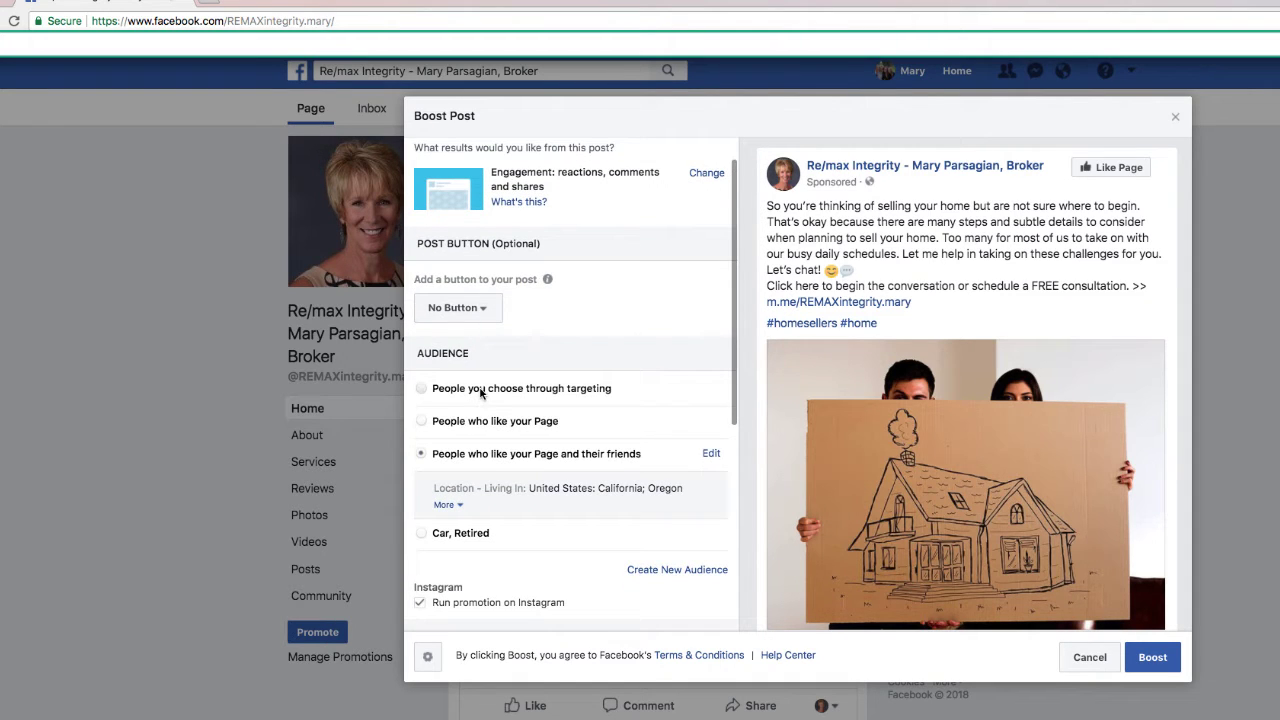
click(481, 391)
scroll(482, 390, down, 2)
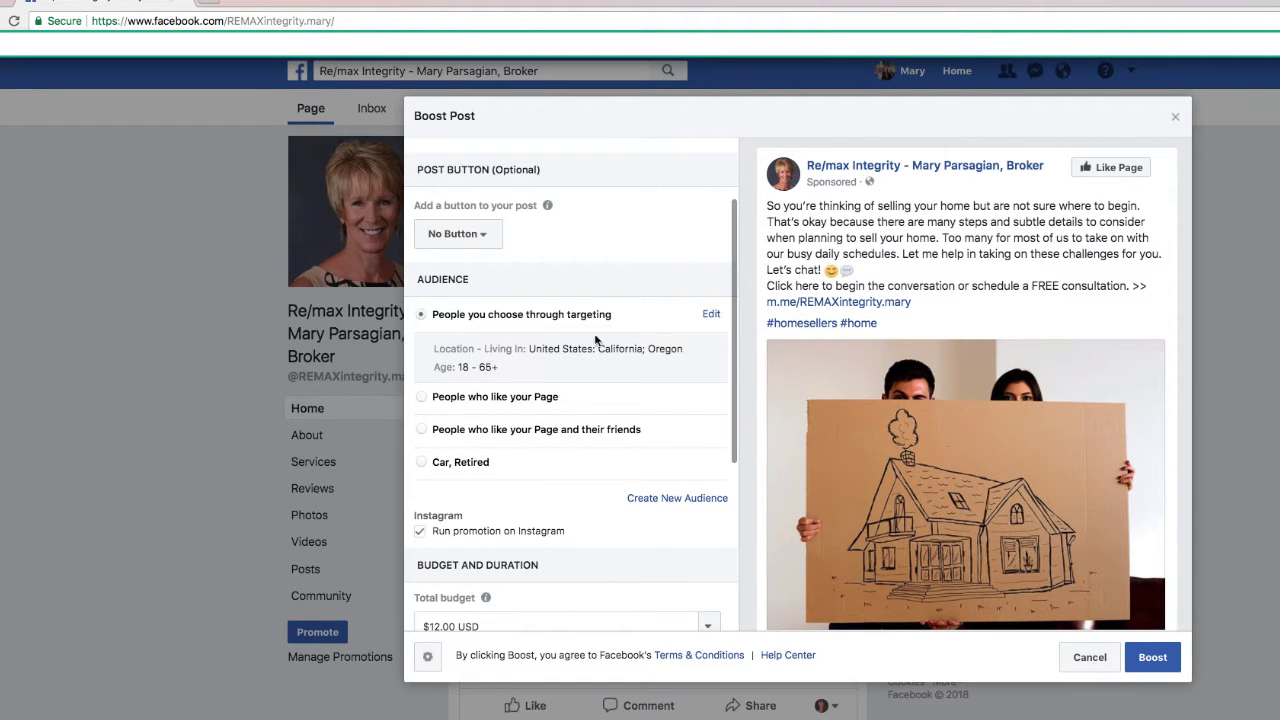
click(711, 316)
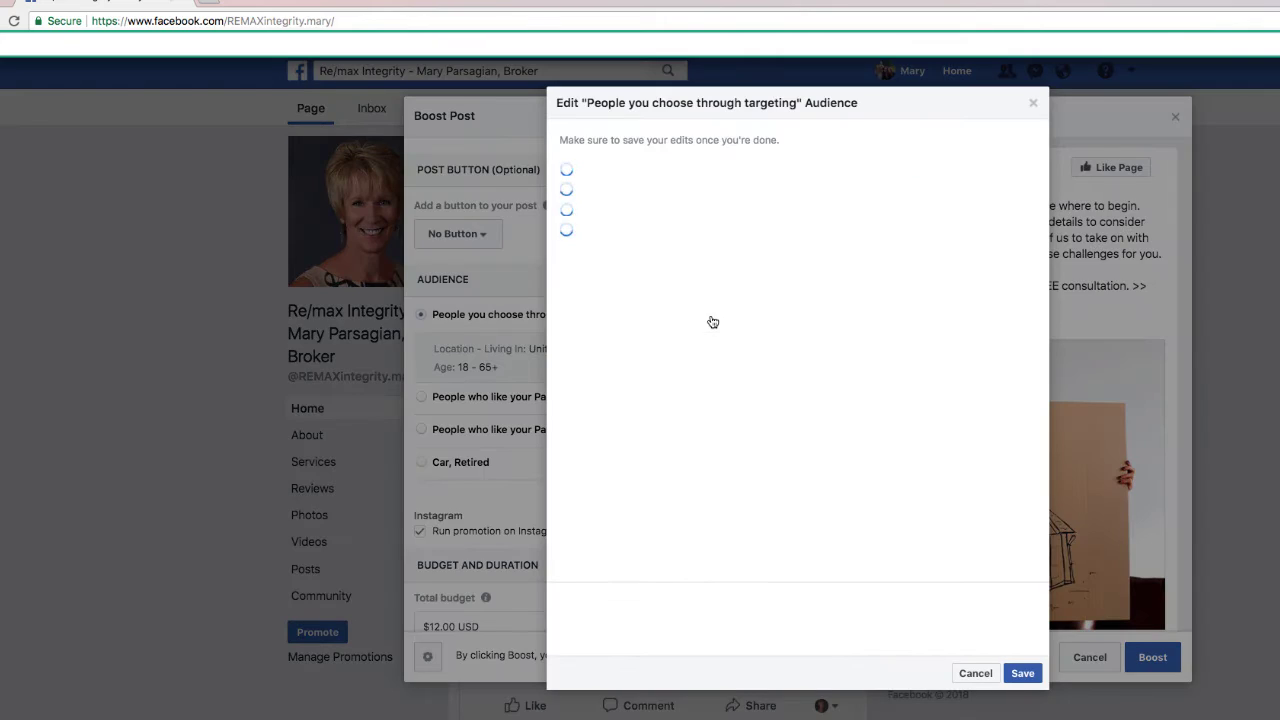
Step: Set the audience's minimum age to 21 and remove California from its locations
click(600, 267)
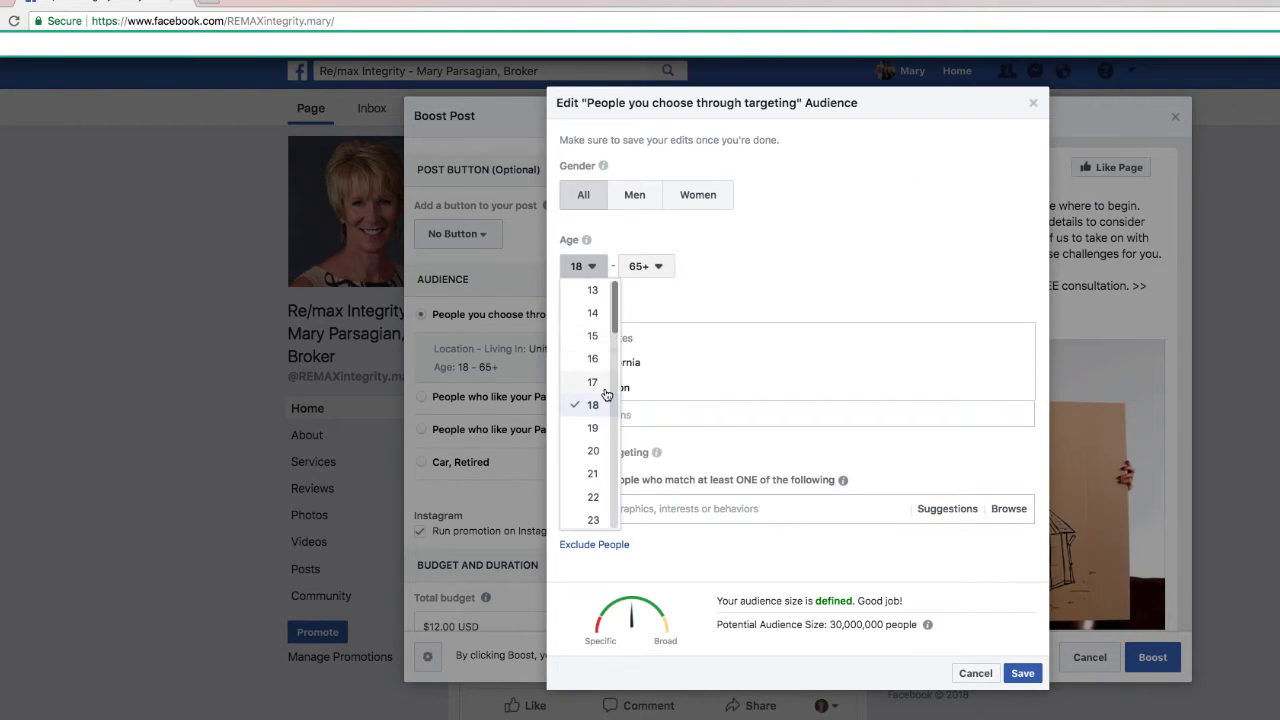
scroll(590, 377, down, 1)
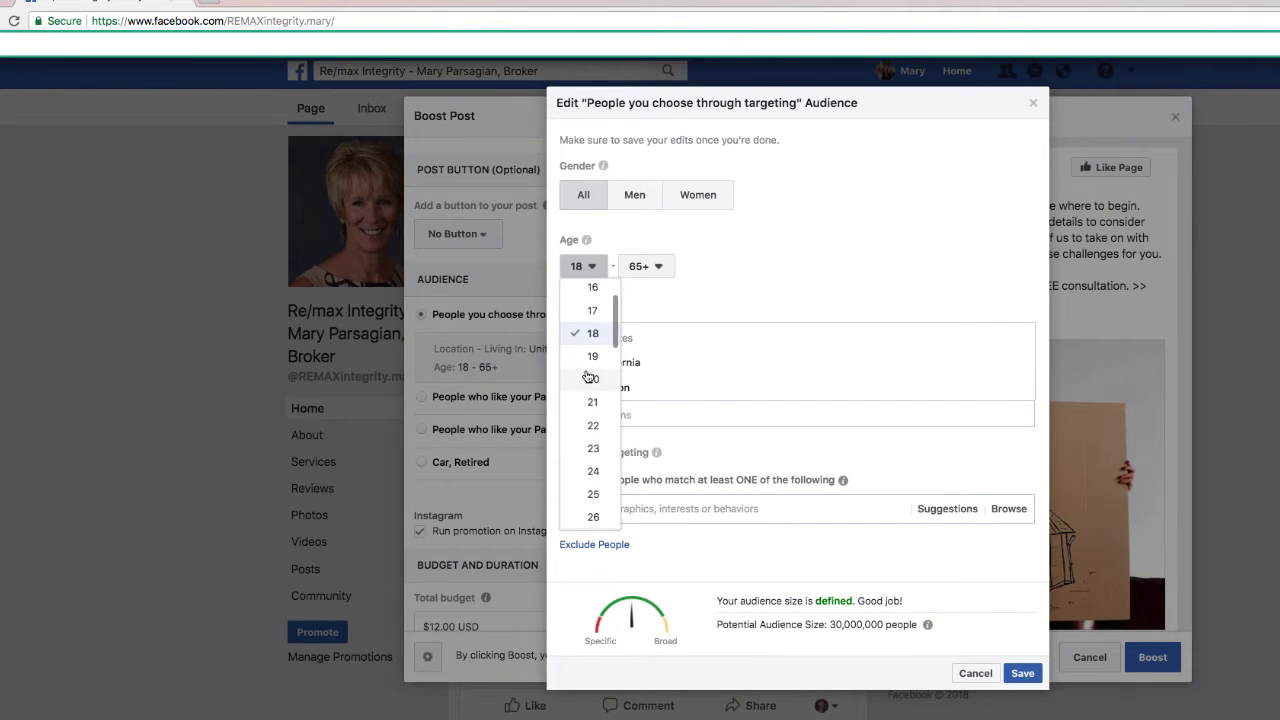
scroll(590, 377, up, 1)
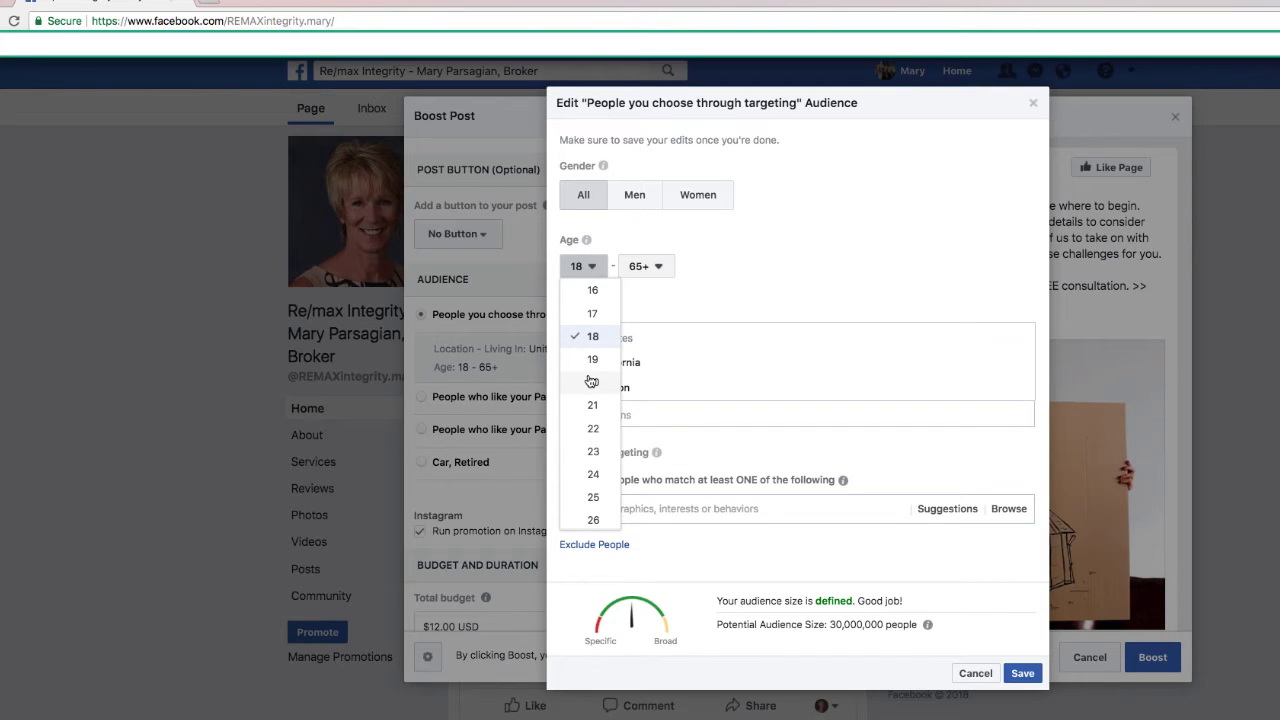
click(592, 404)
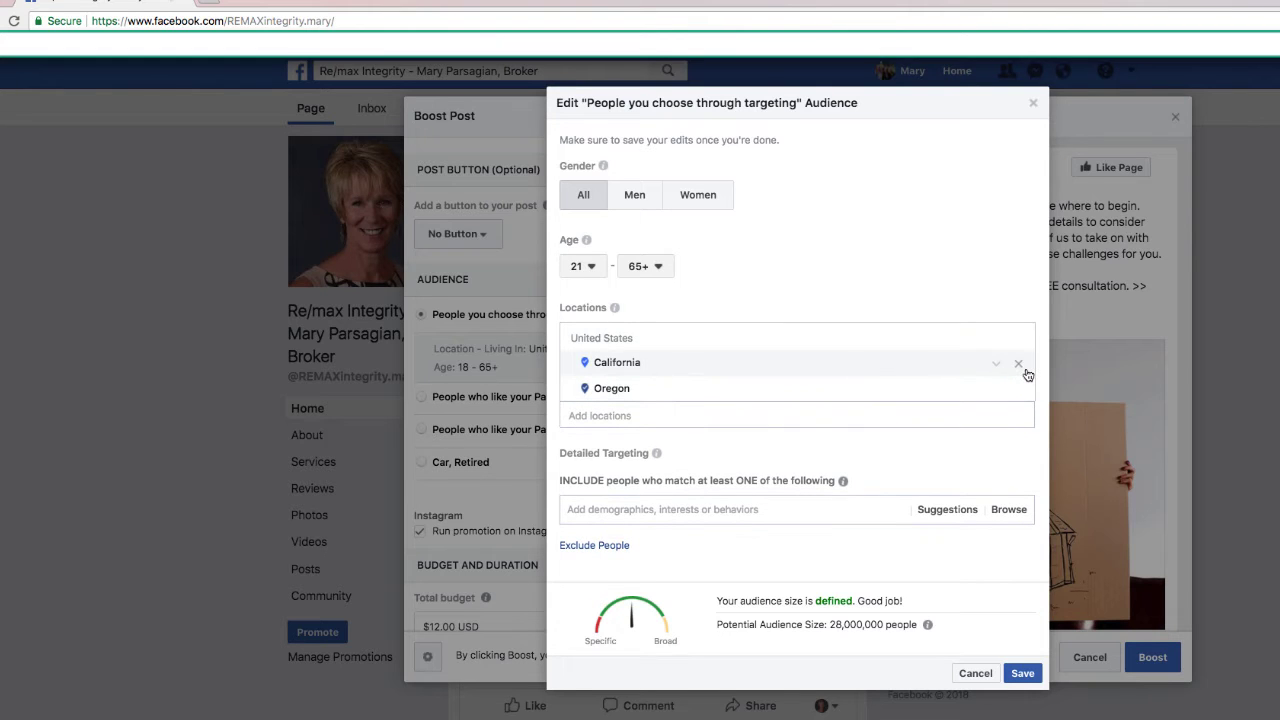
click(1019, 365)
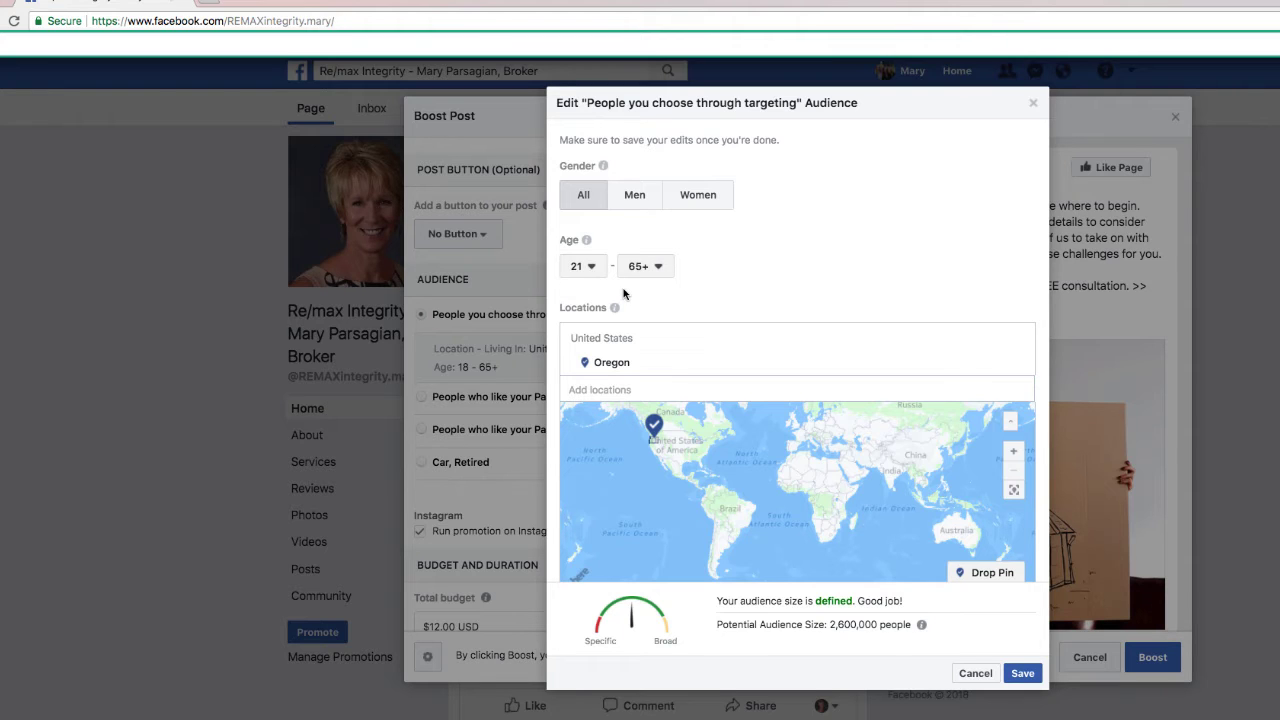
Step: Examine the audience's age, location, map and detailed targeting settings
scroll(623, 293, down, 1)
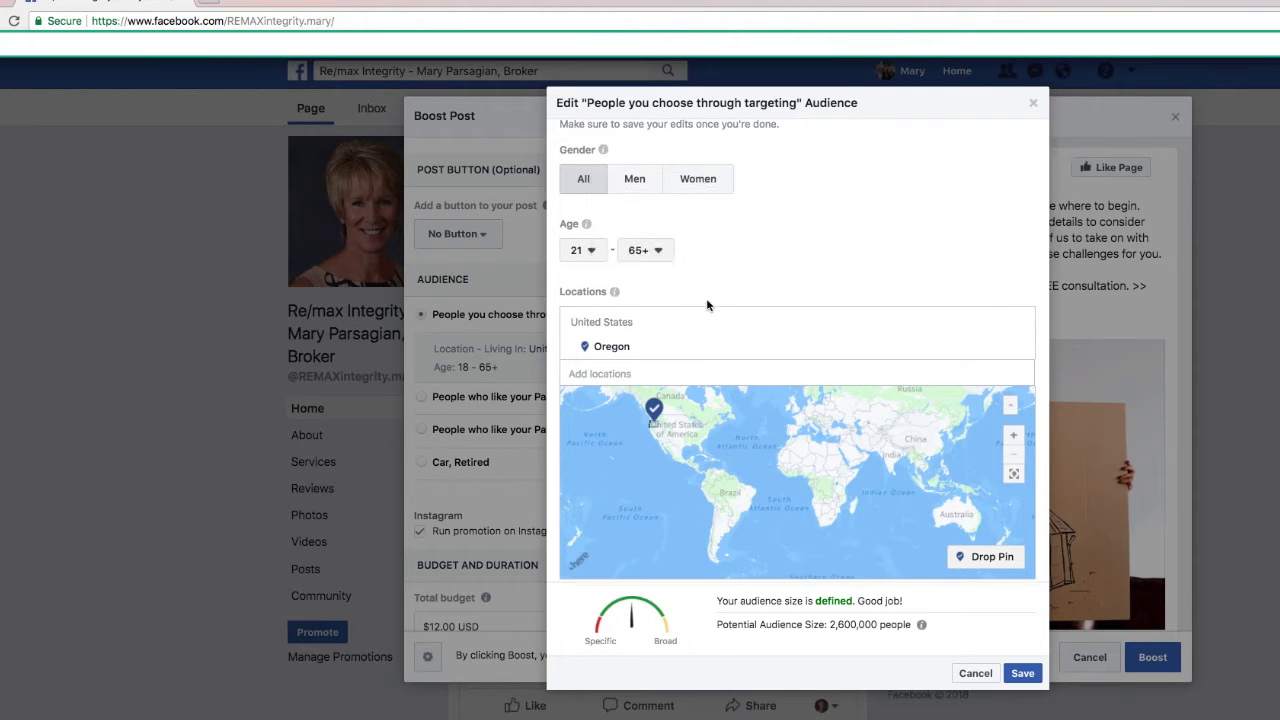
scroll(685, 311, down, 2)
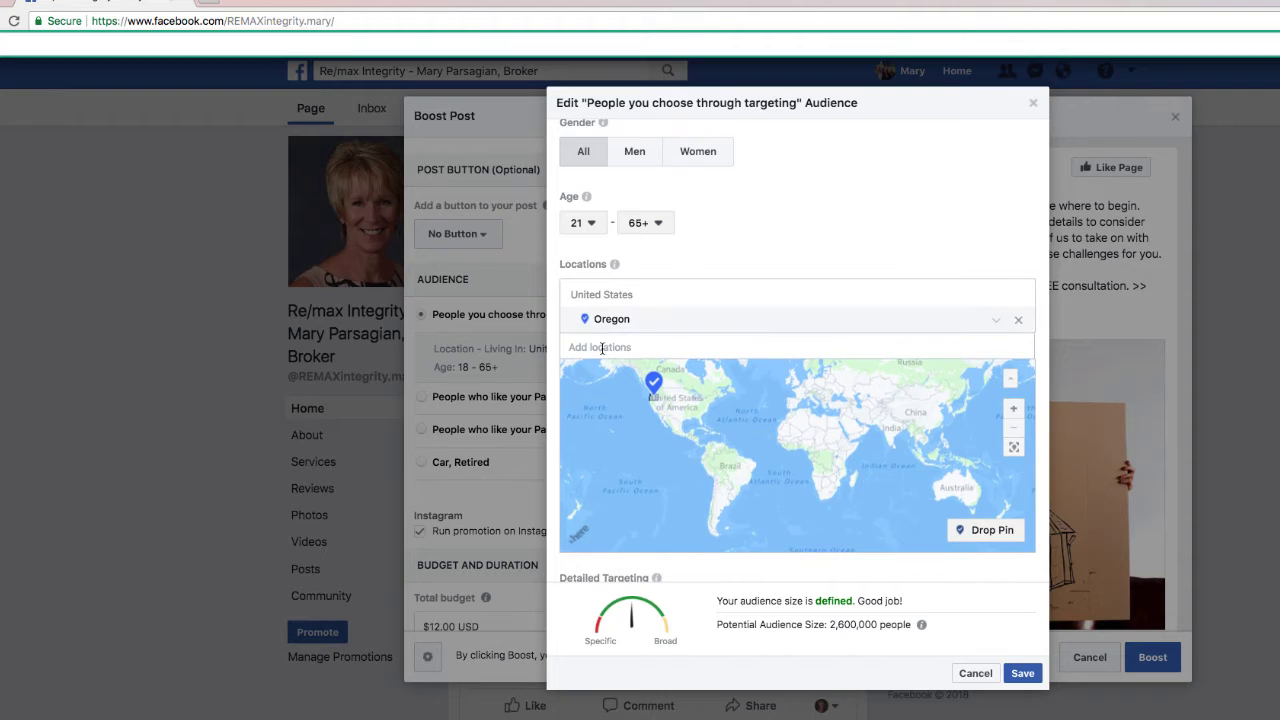
scroll(622, 331, down, 2)
scroll(616, 300, up, 3)
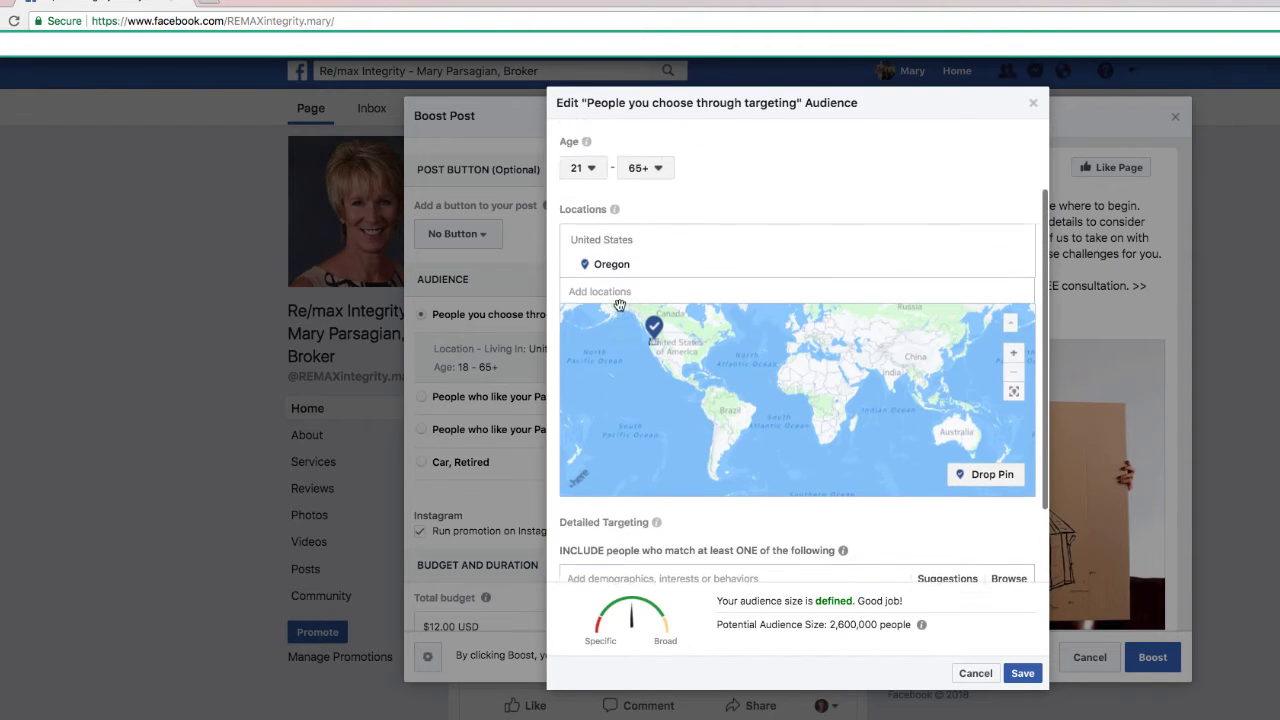
mouse_move(614, 300)
scroll(645, 330, down, 1)
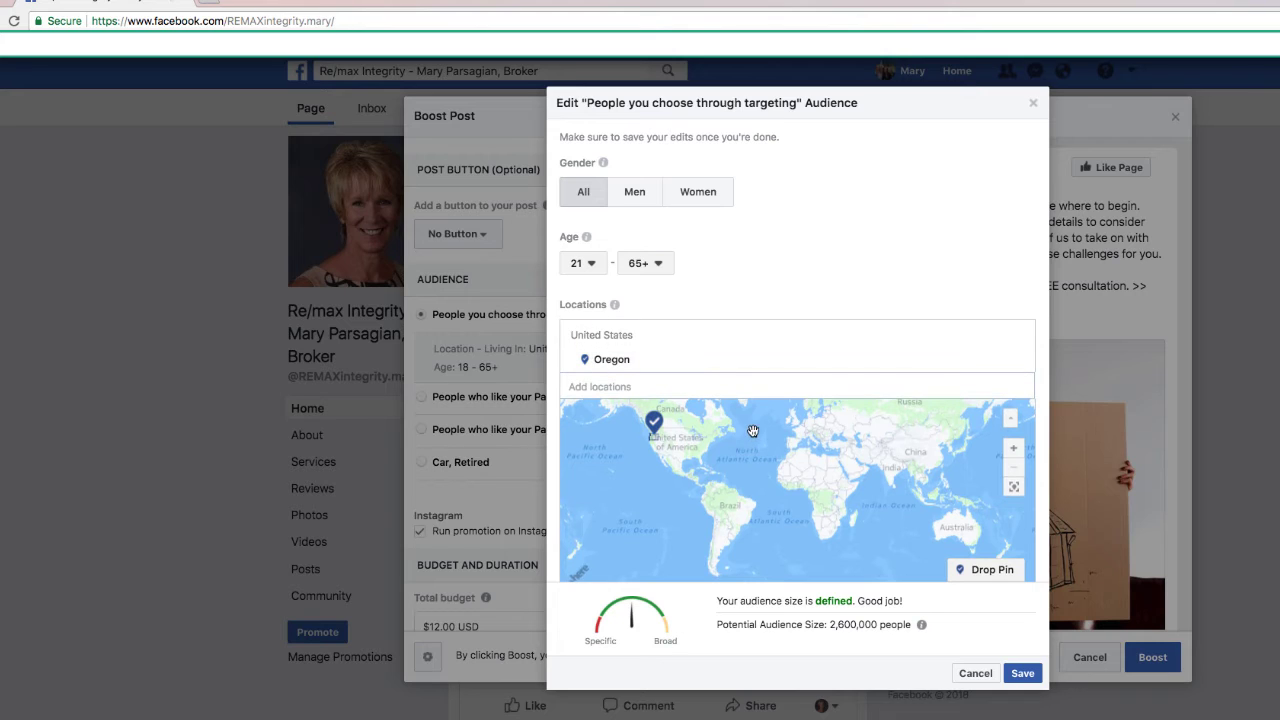
scroll(753, 430, up, 1)
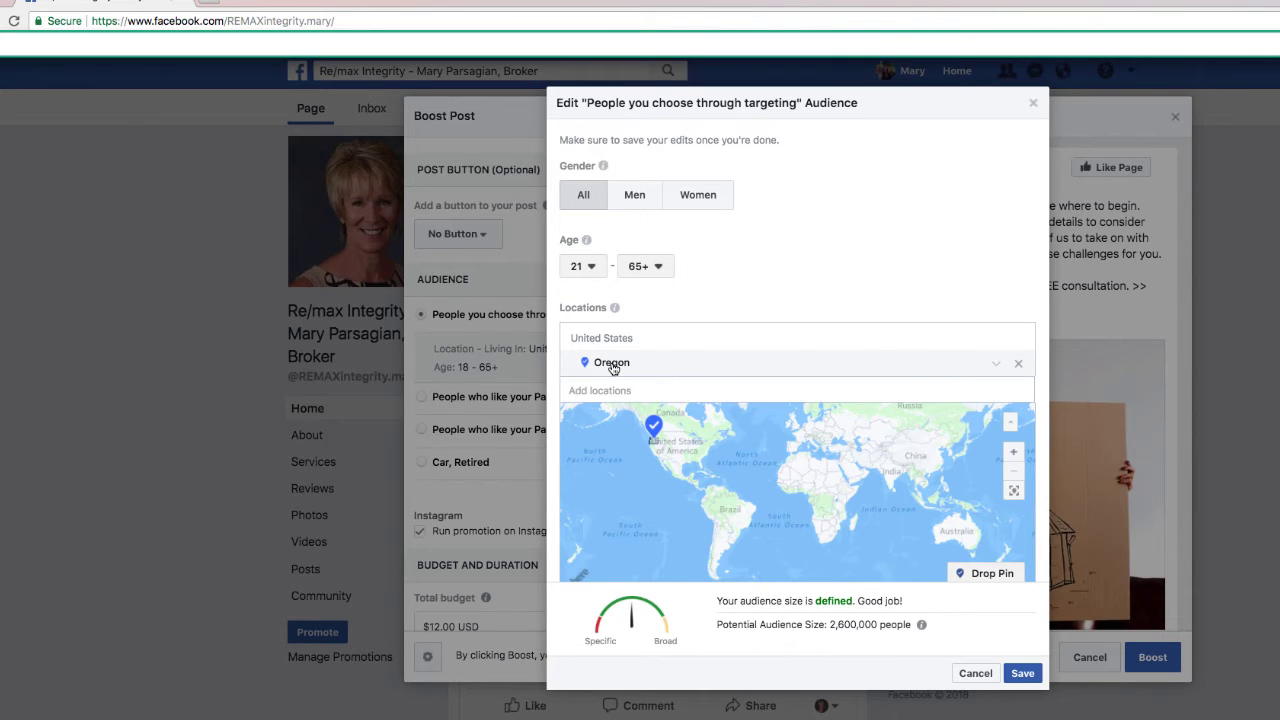
scroll(690, 495, down, 3)
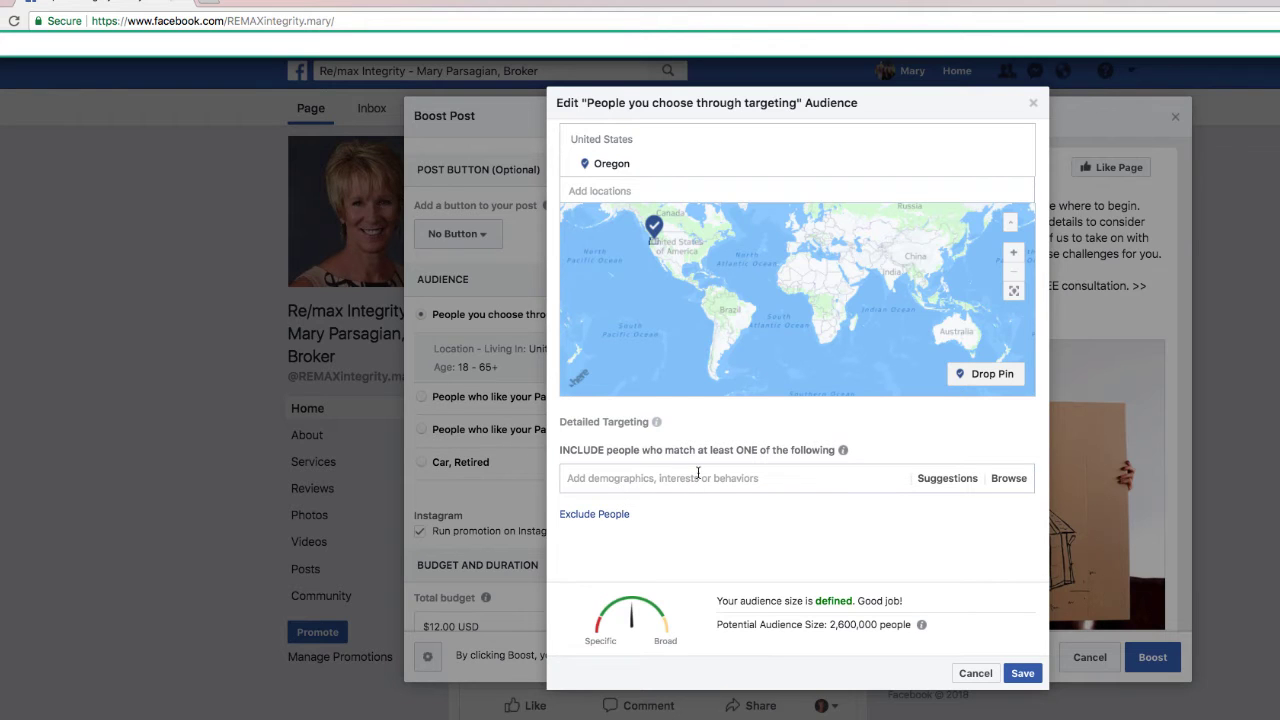
scroll(694, 478, up, 2)
scroll(694, 478, up, 3)
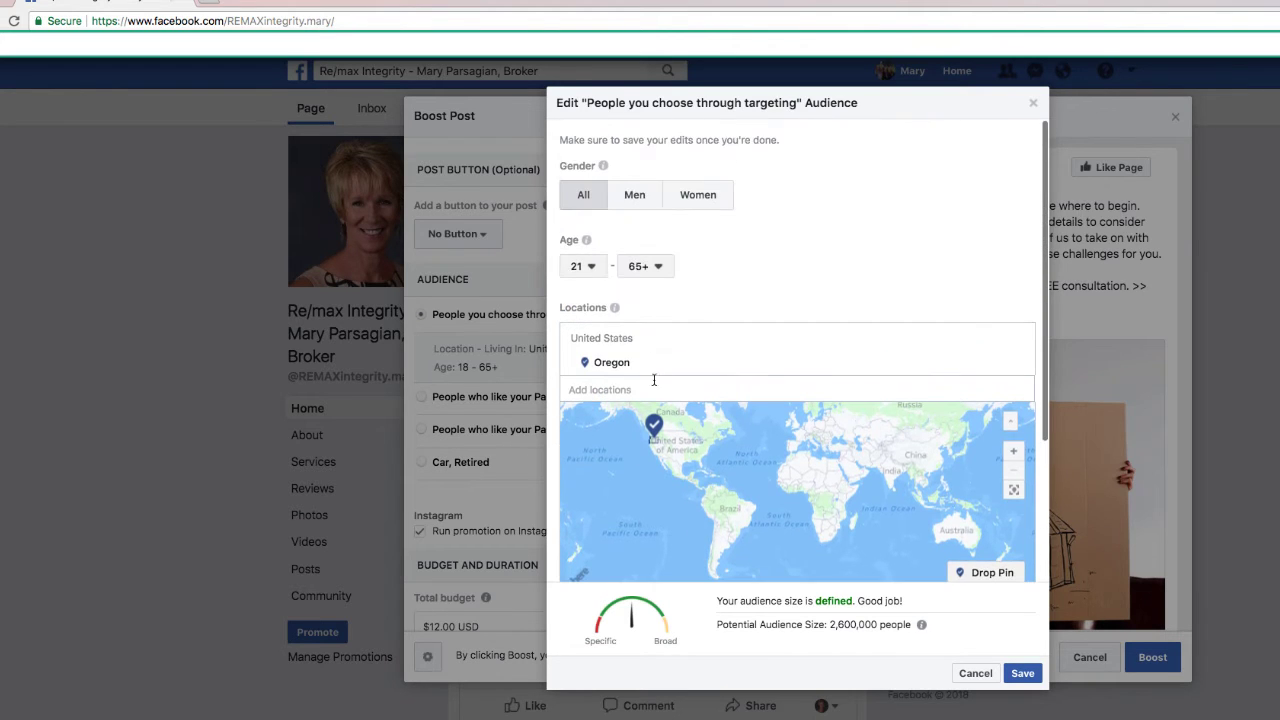
Step: Replace the statewide Oregon location with the city of Medford, Oregon
click(1019, 364)
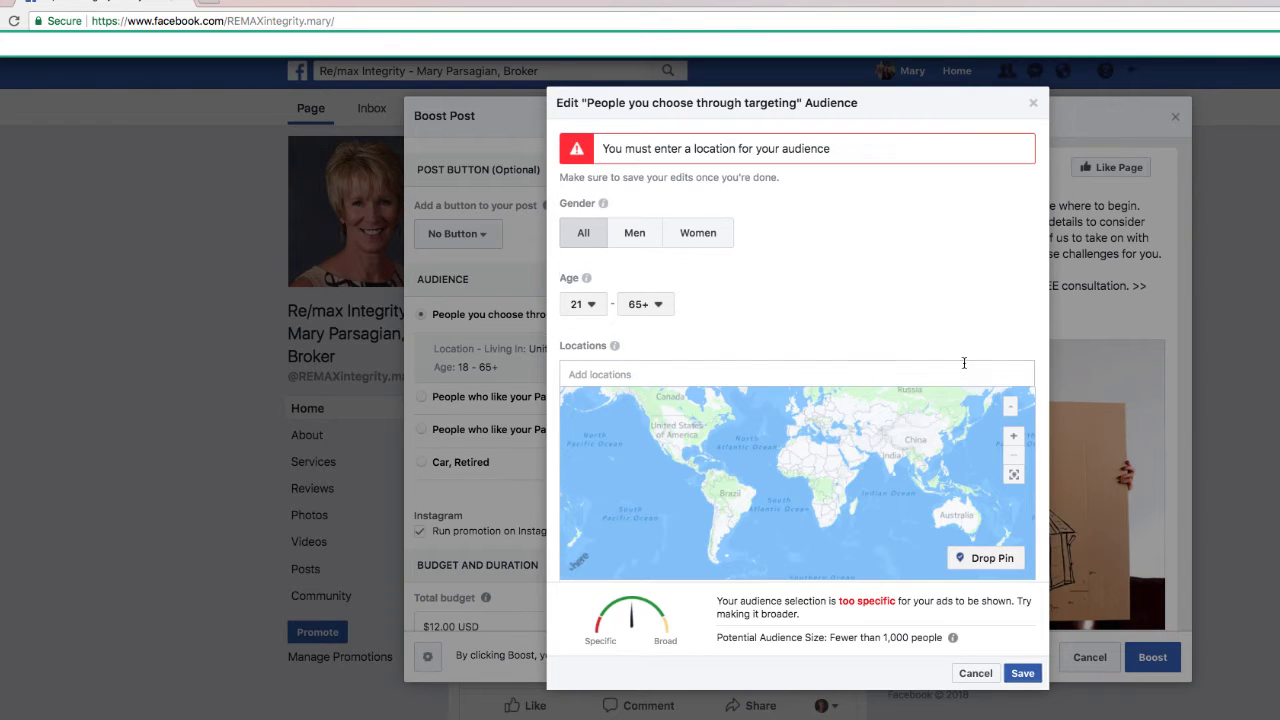
click(752, 373)
text(Medfo)
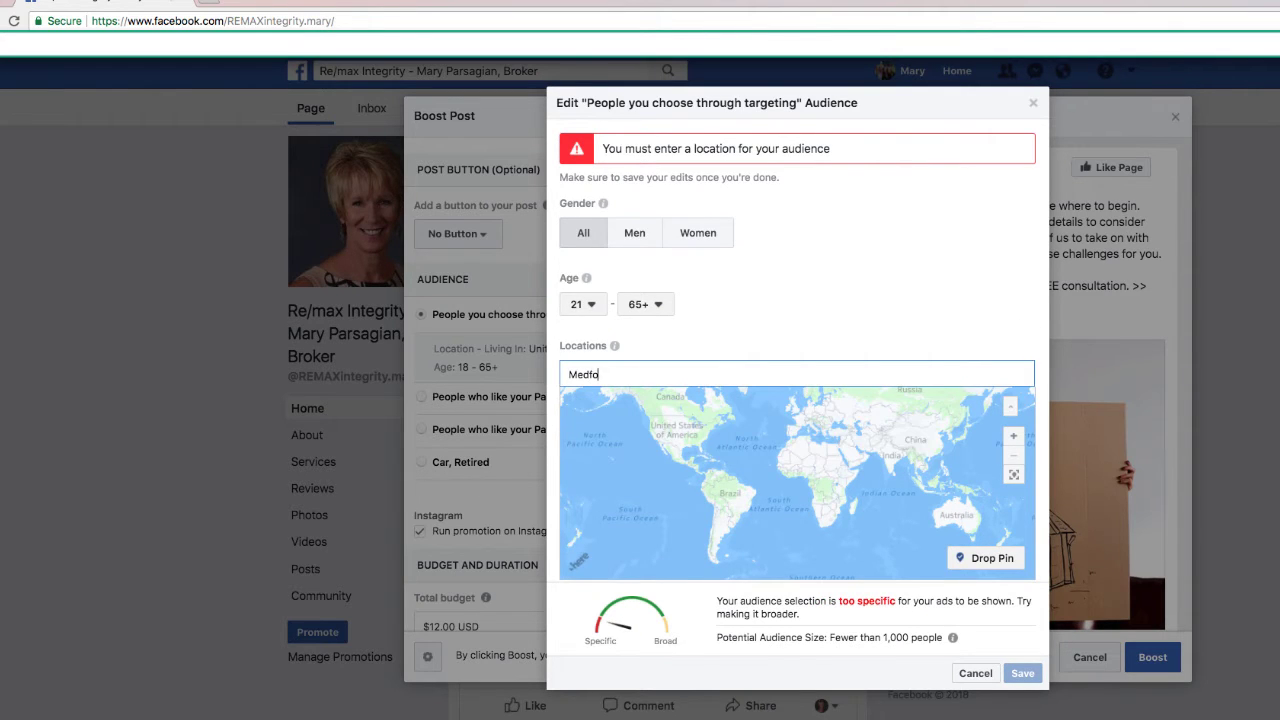
text(rd)
click(762, 399)
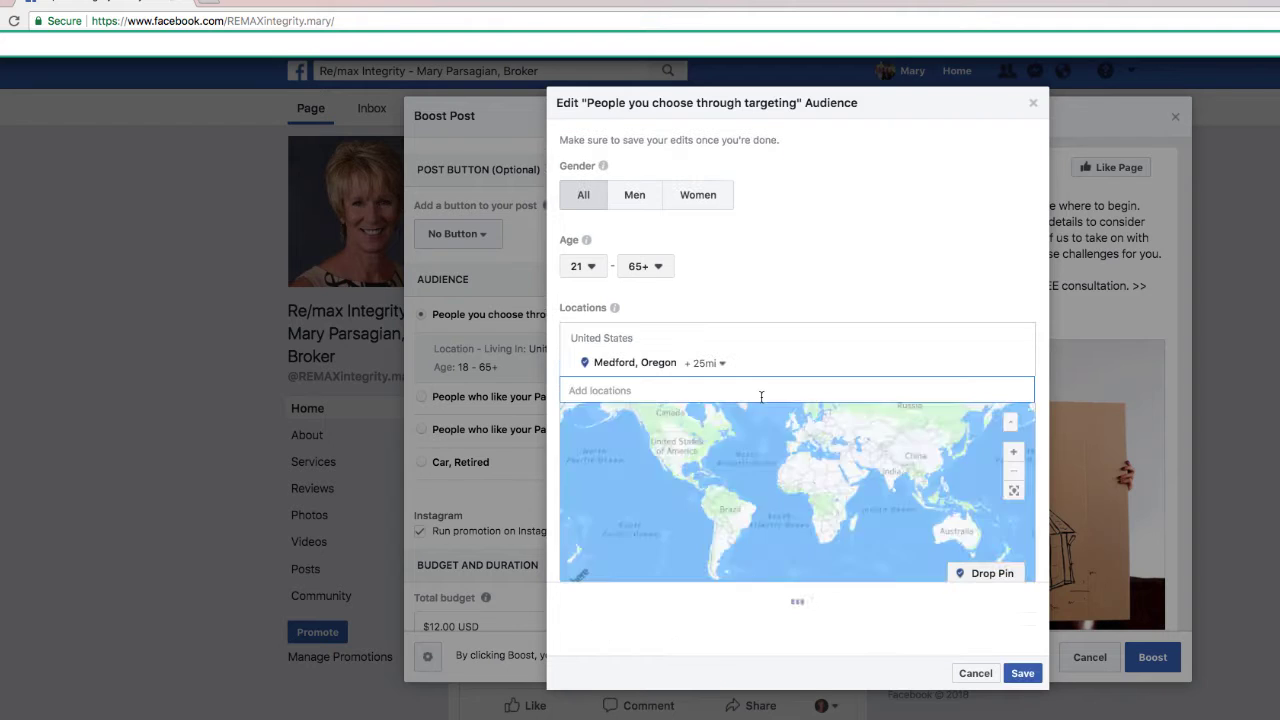
Step: Add the cities Grants Pass, Oregon and Ashland, Oregon to the audience's locations
text(Grants)
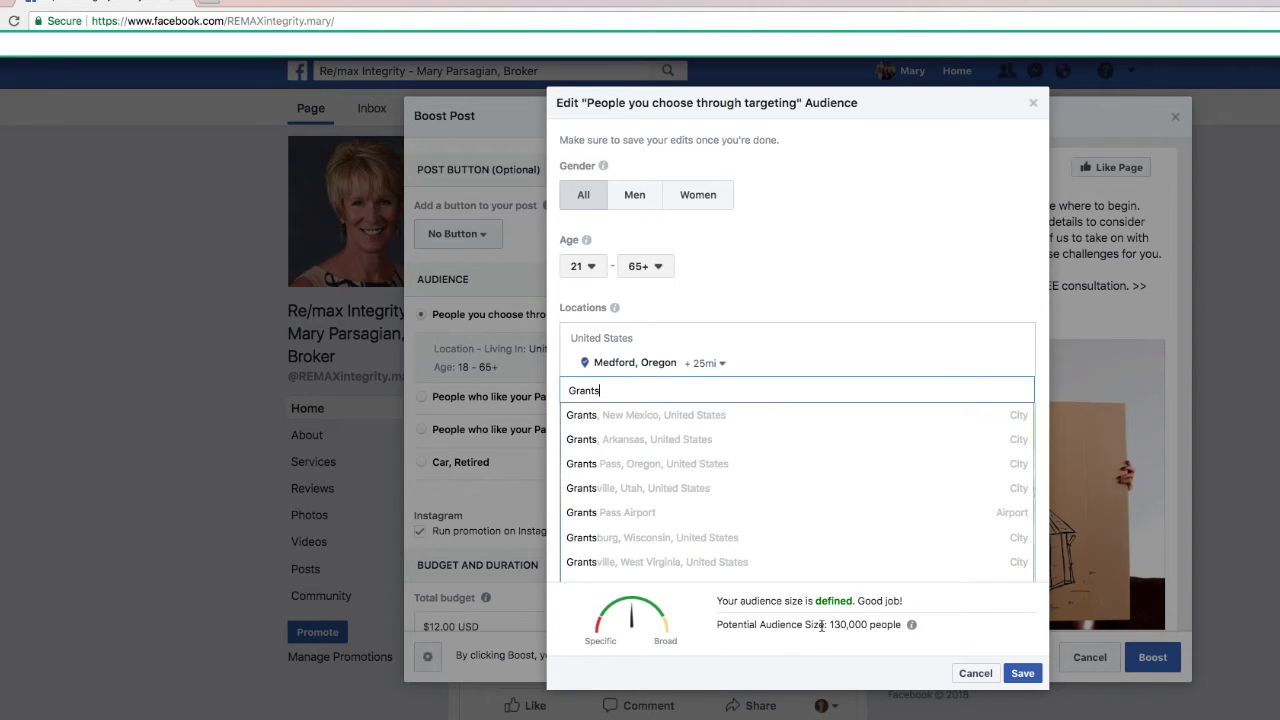
click(655, 466)
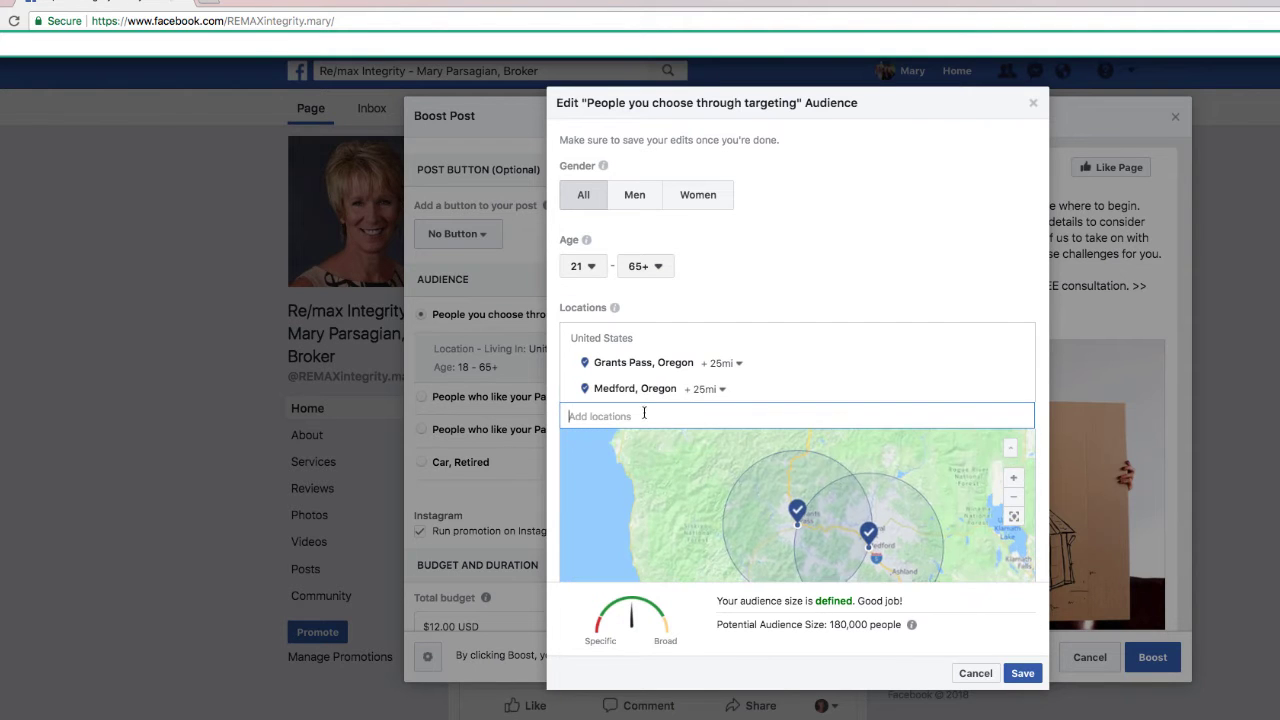
text(ashland)
click(673, 439)
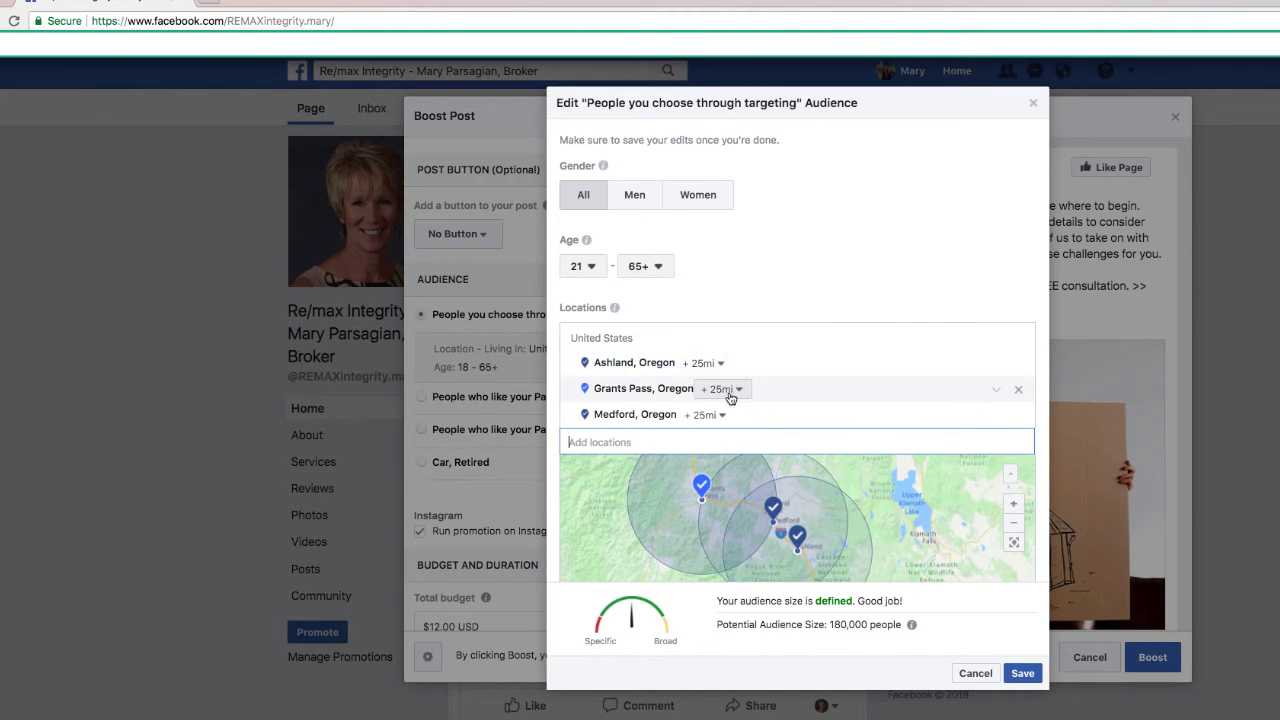
Step: Reduce the radius around Ashland, Oregon to 19 miles, and further to 10 miles
click(710, 363)
mouse_move(687, 438)
mouse_down()
mouse_move(671, 438)
mouse_move(712, 438)
mouse_move(683, 440)
mouse_move(694, 443)
mouse_up()
scroll(825, 503, down, 1)
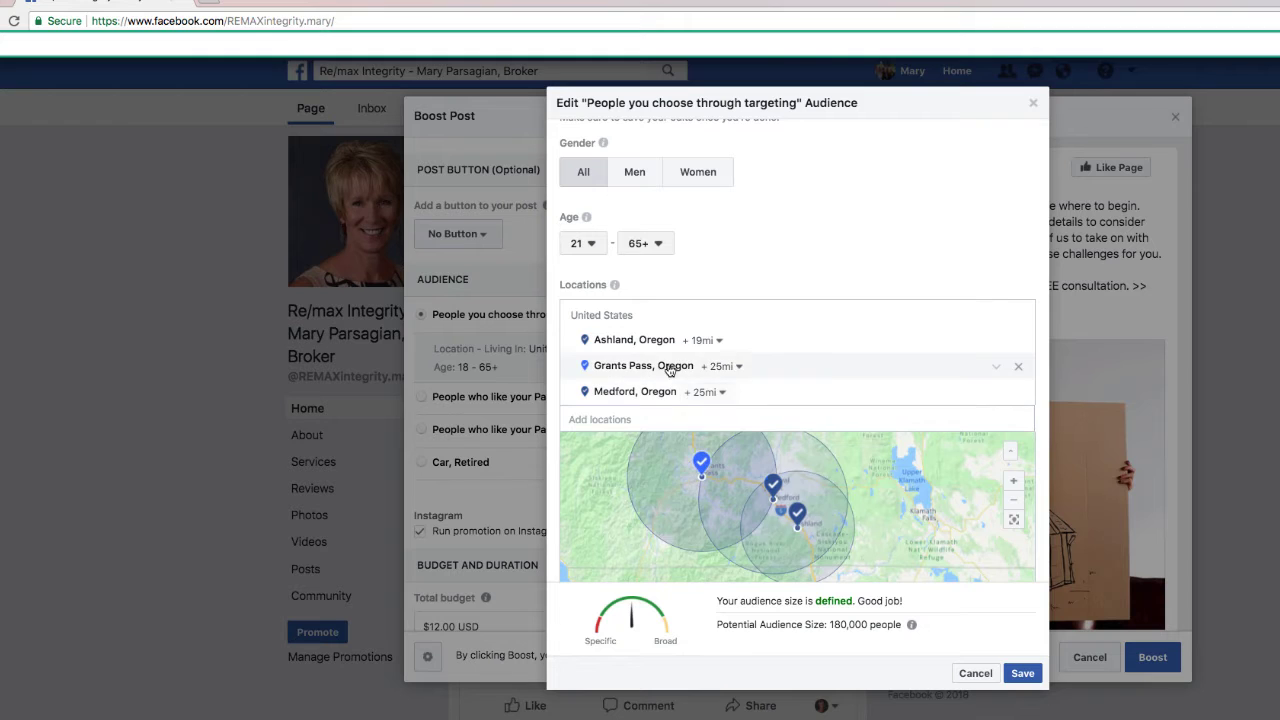
click(707, 340)
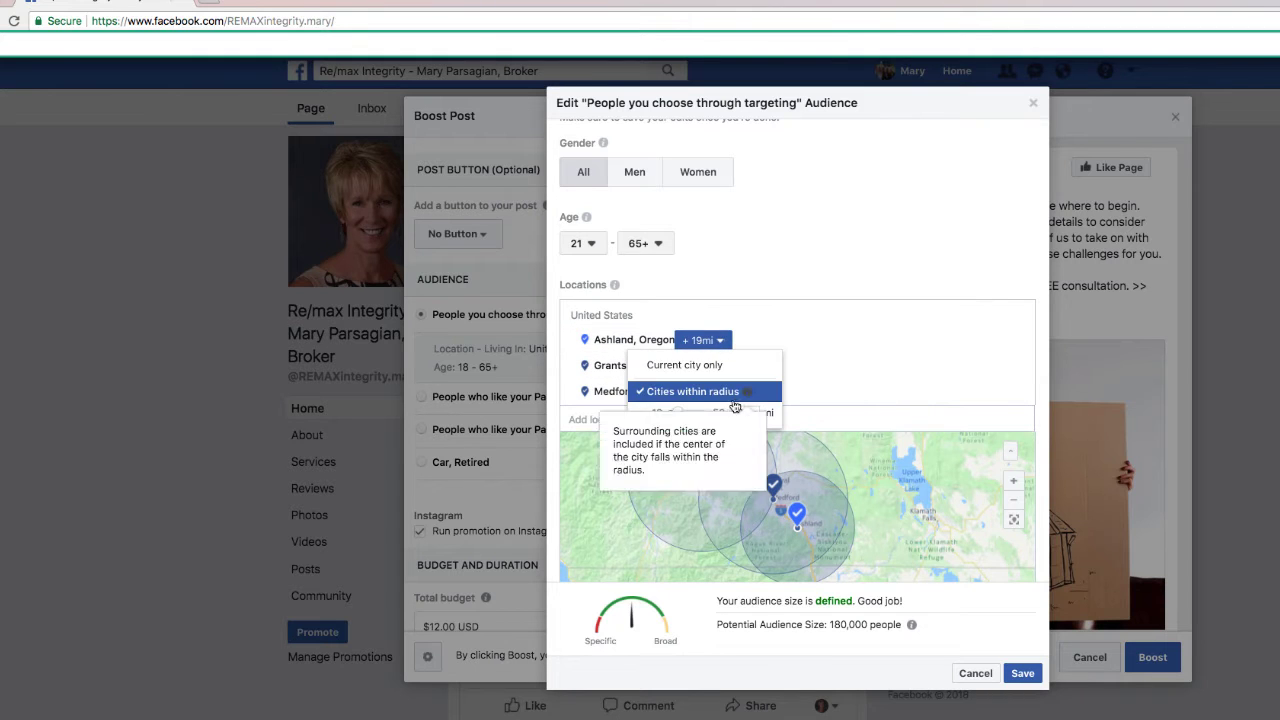
drag(676, 413, 667, 413)
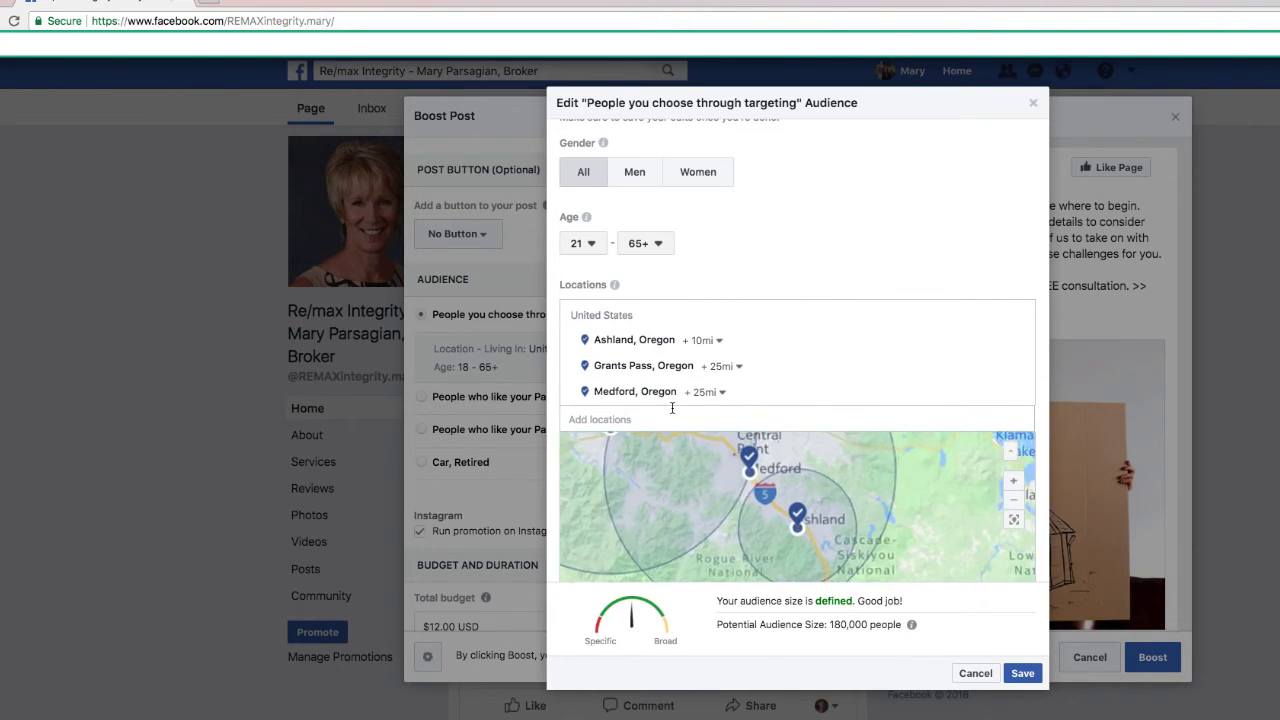
Step: Set the radius around Ashland, Oregon to 12 miles
scroll(813, 470, down, 1)
scroll(813, 470, down, 2)
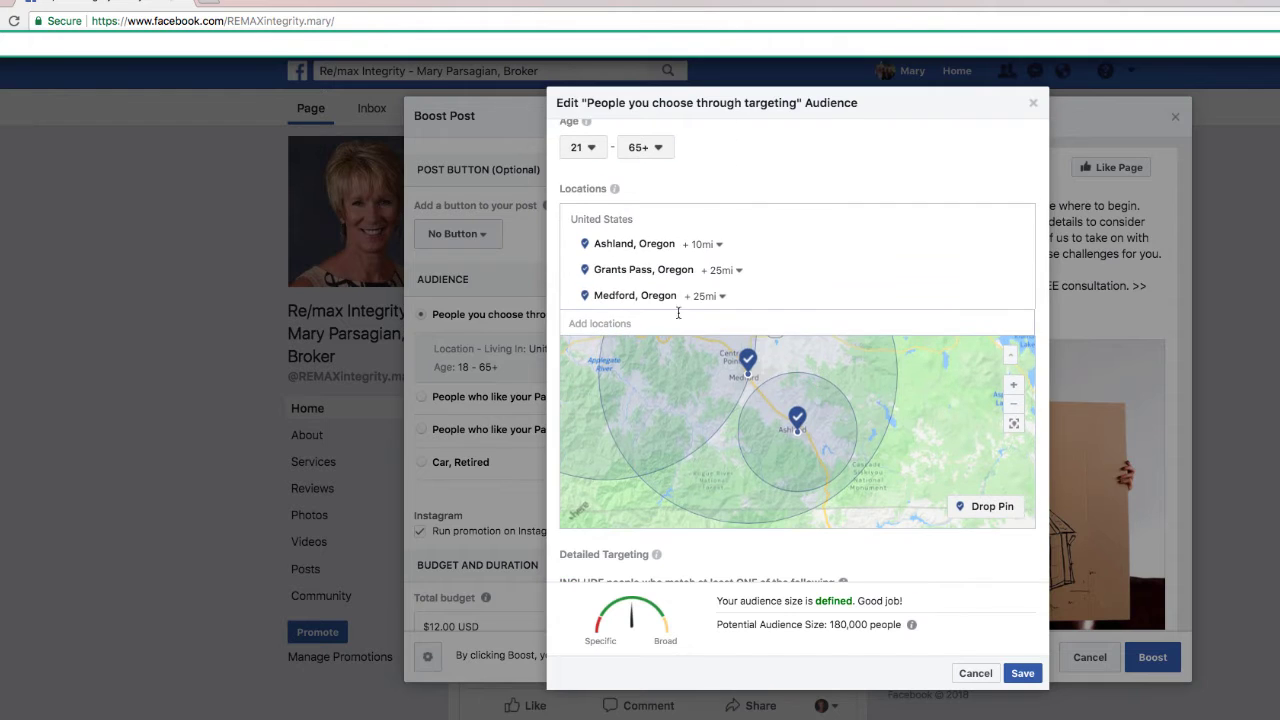
click(703, 244)
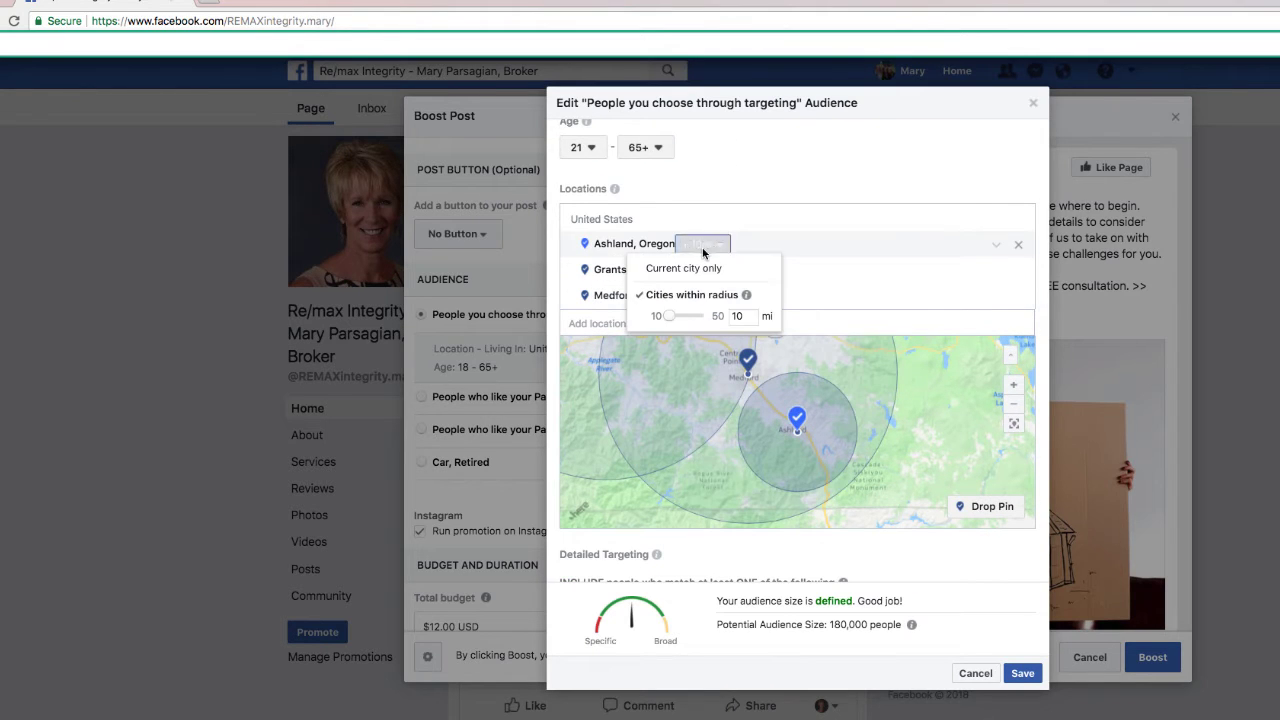
text(12)
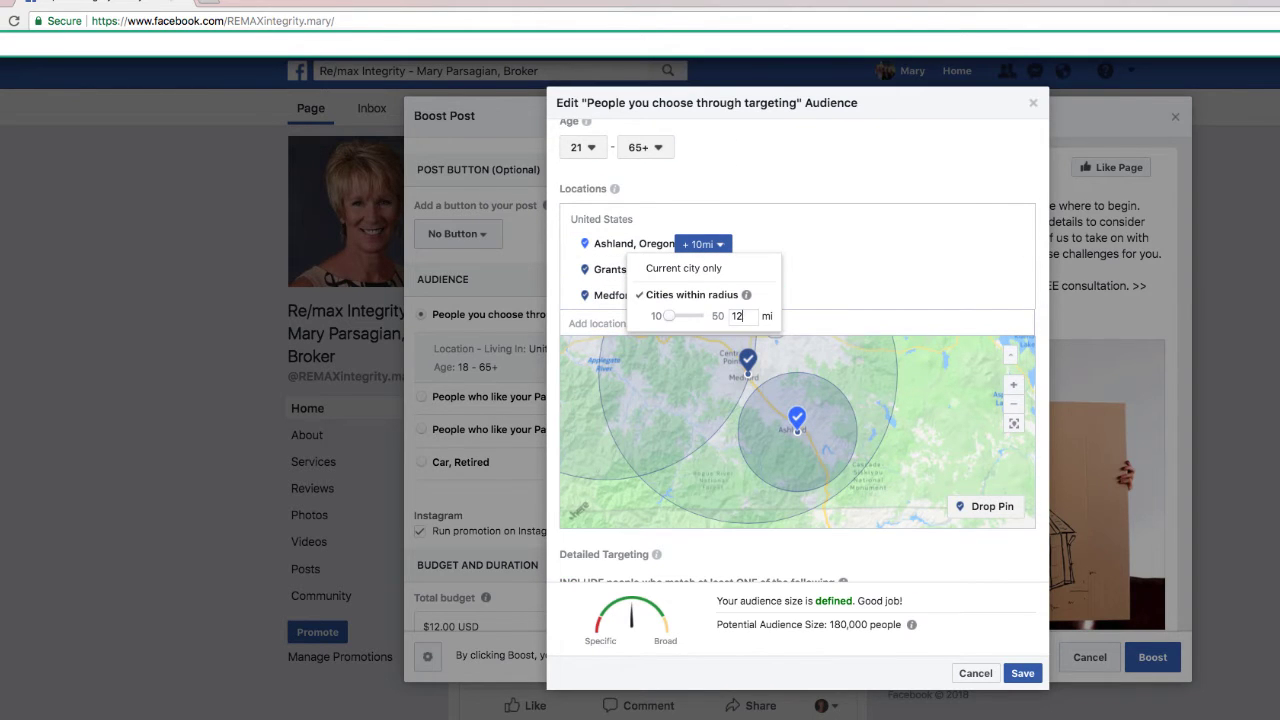
key(Return)
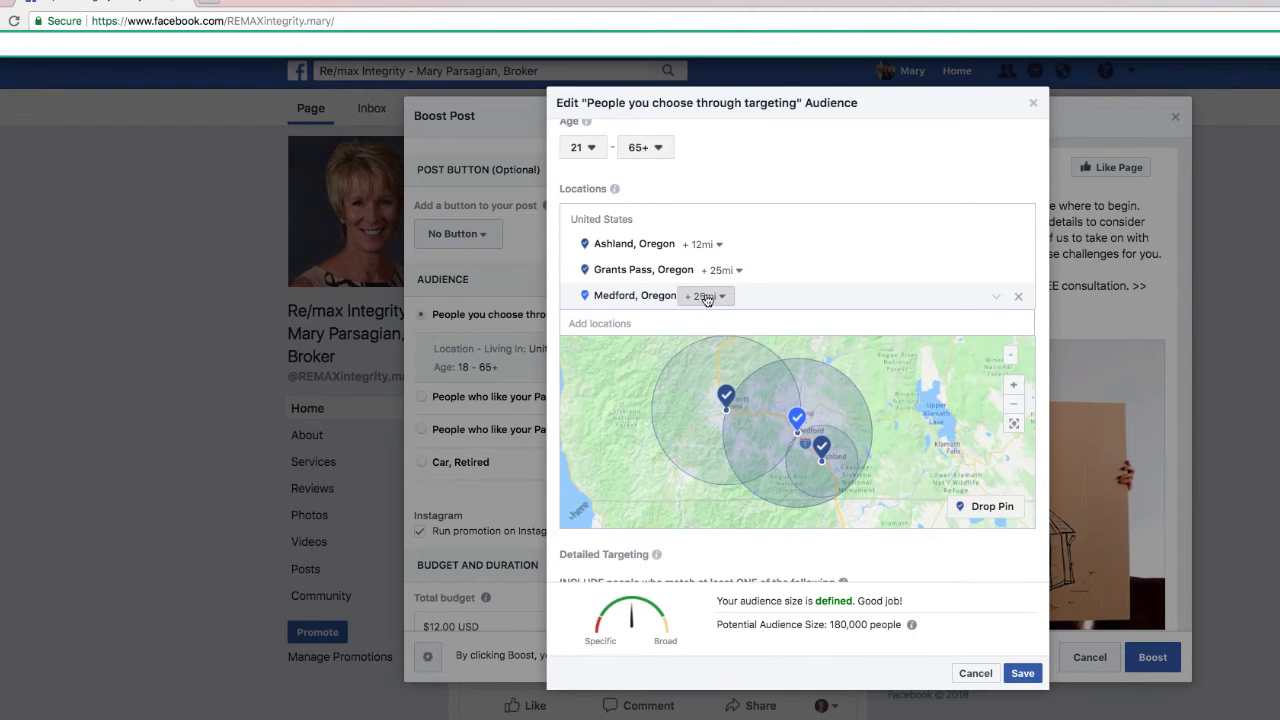
Step: Set the radius around Medford, Oregon to 20 miles
click(706, 297)
text(20)
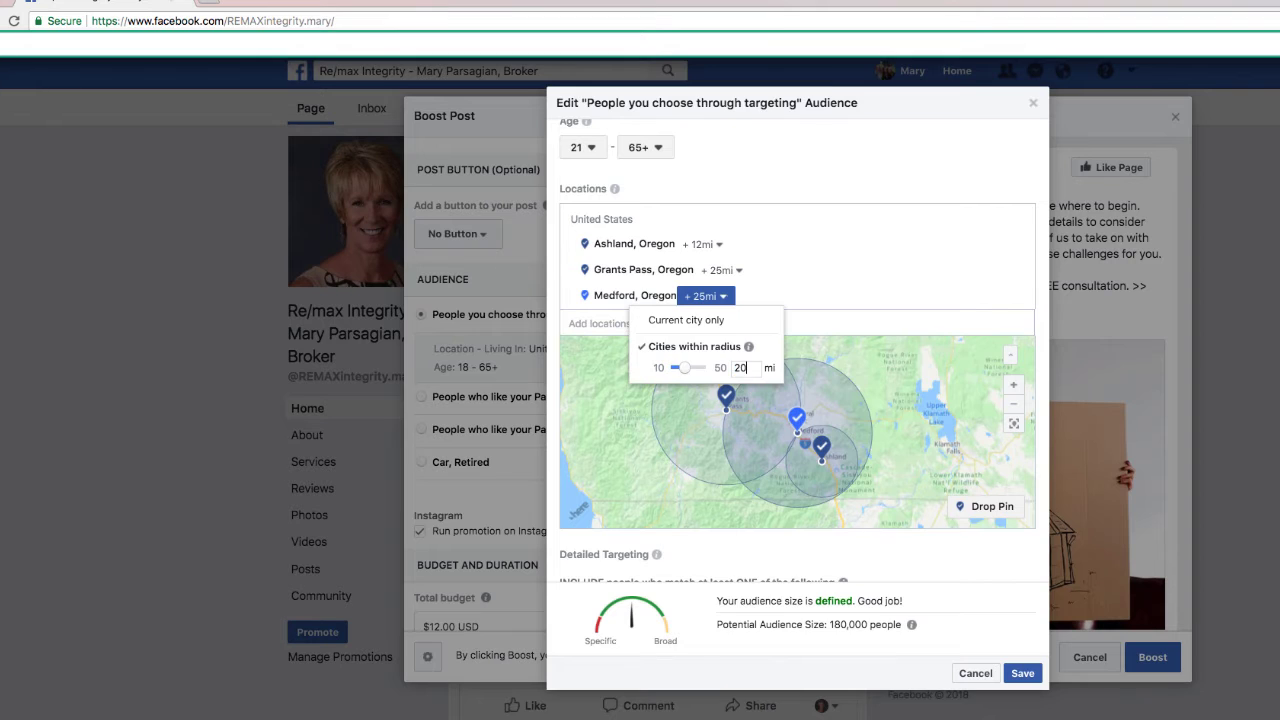
key(Return)
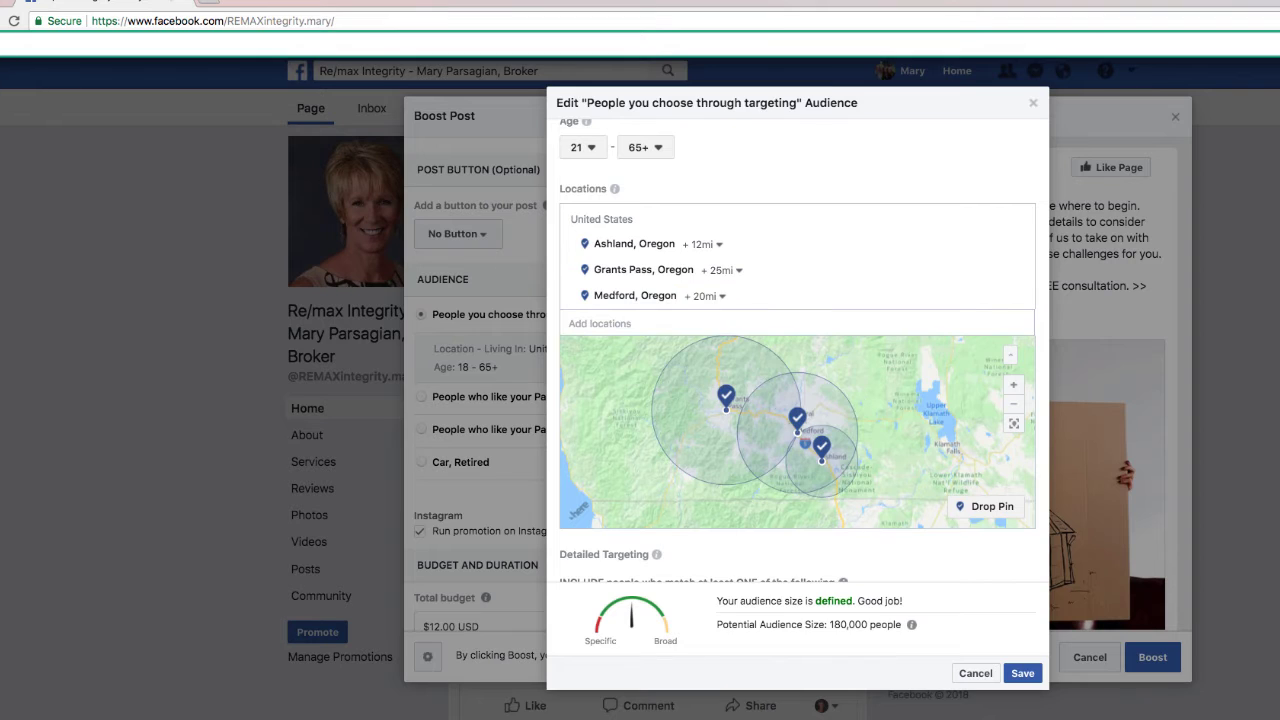
Step: Set the radius around Medford, Oregon to 21 miles
click(721, 296)
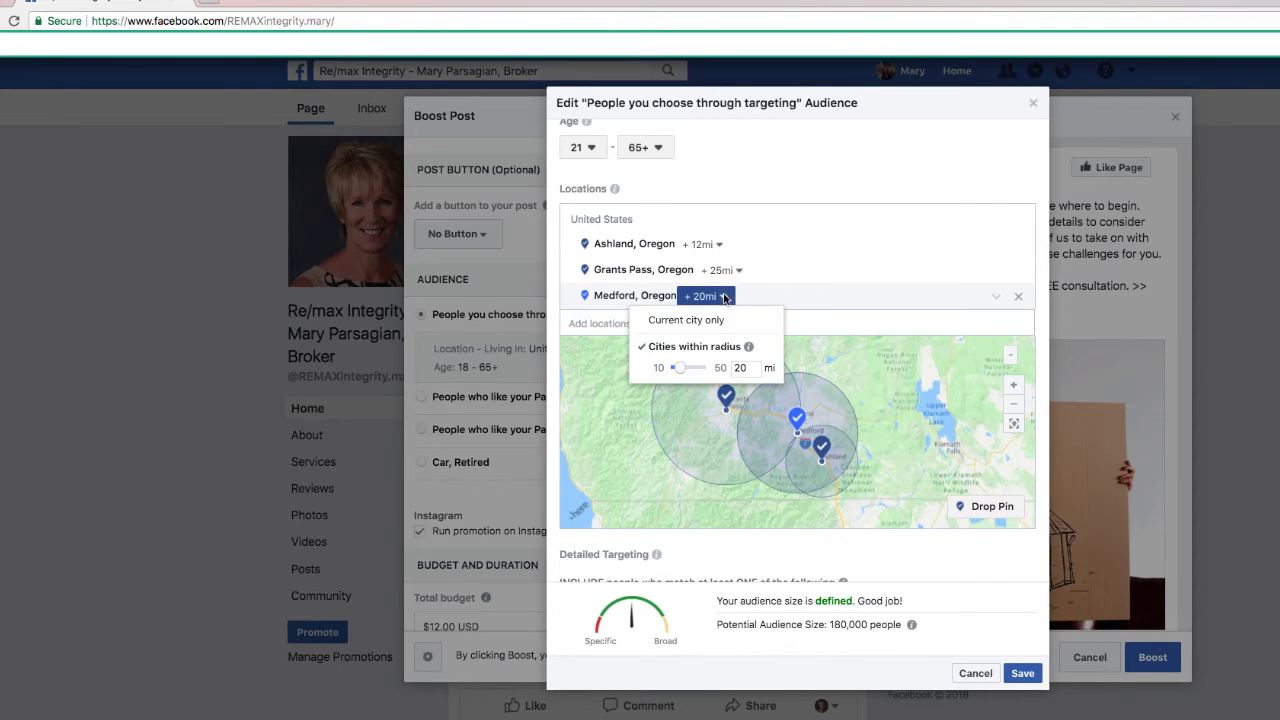
double_click(739, 367)
text(21)
key(Return)
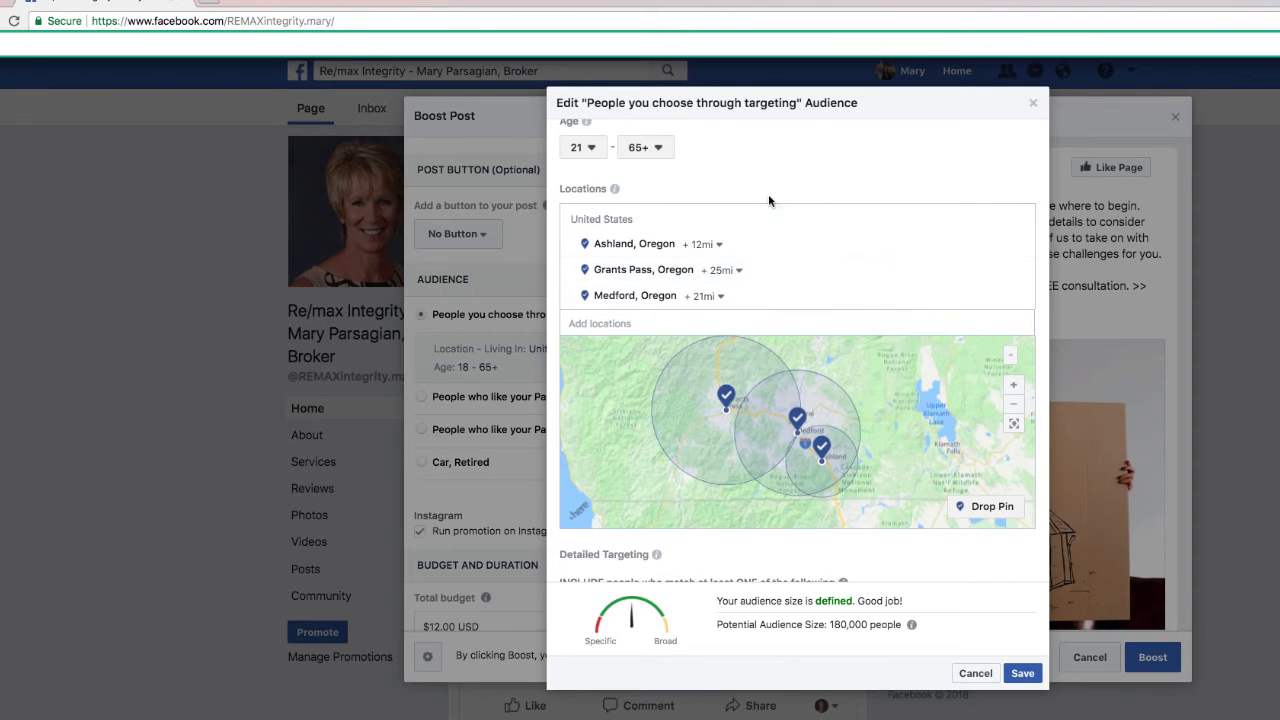
scroll(766, 263, up, 2)
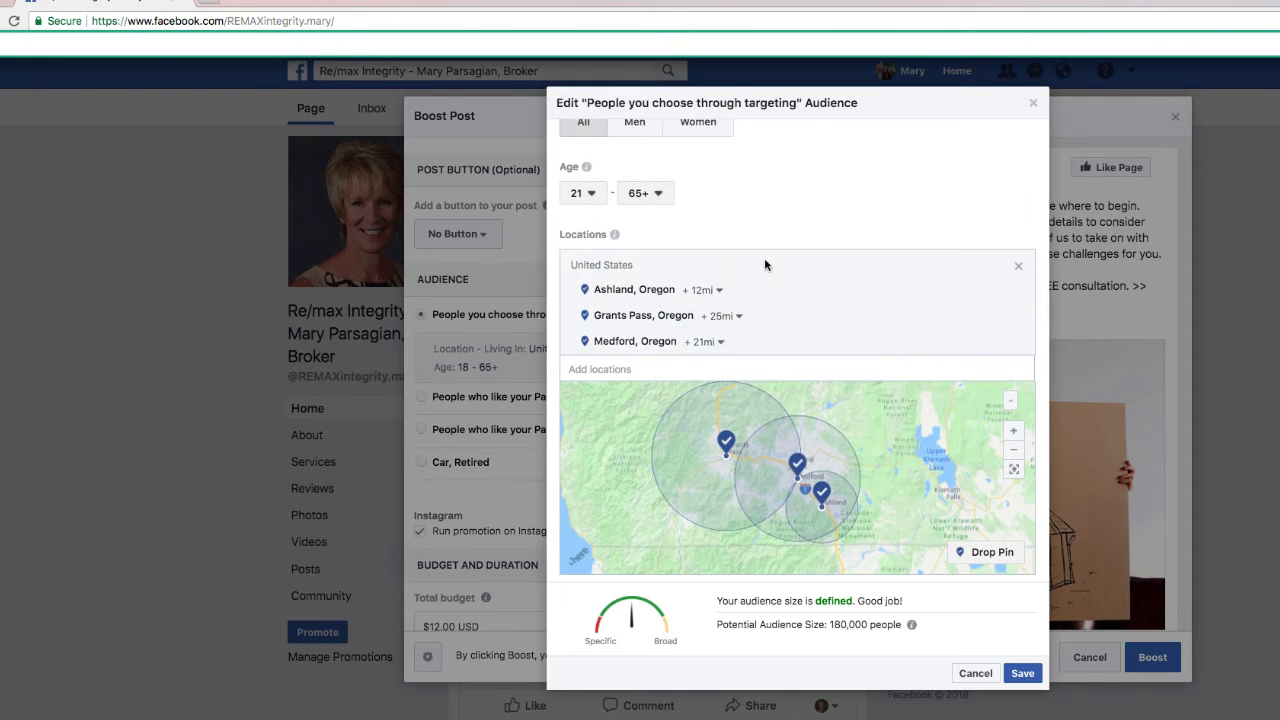
scroll(754, 289, down, 2)
scroll(752, 288, up, 1)
scroll(748, 292, down, 1)
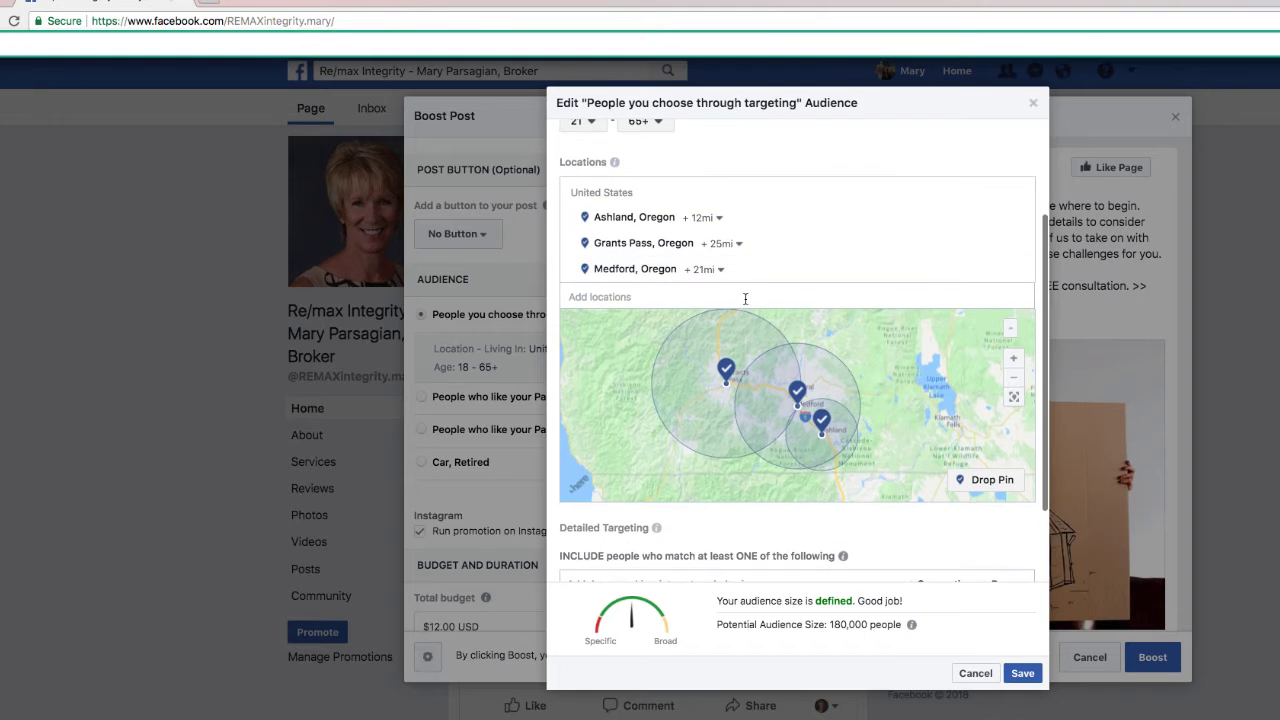
scroll(740, 298, up, 3)
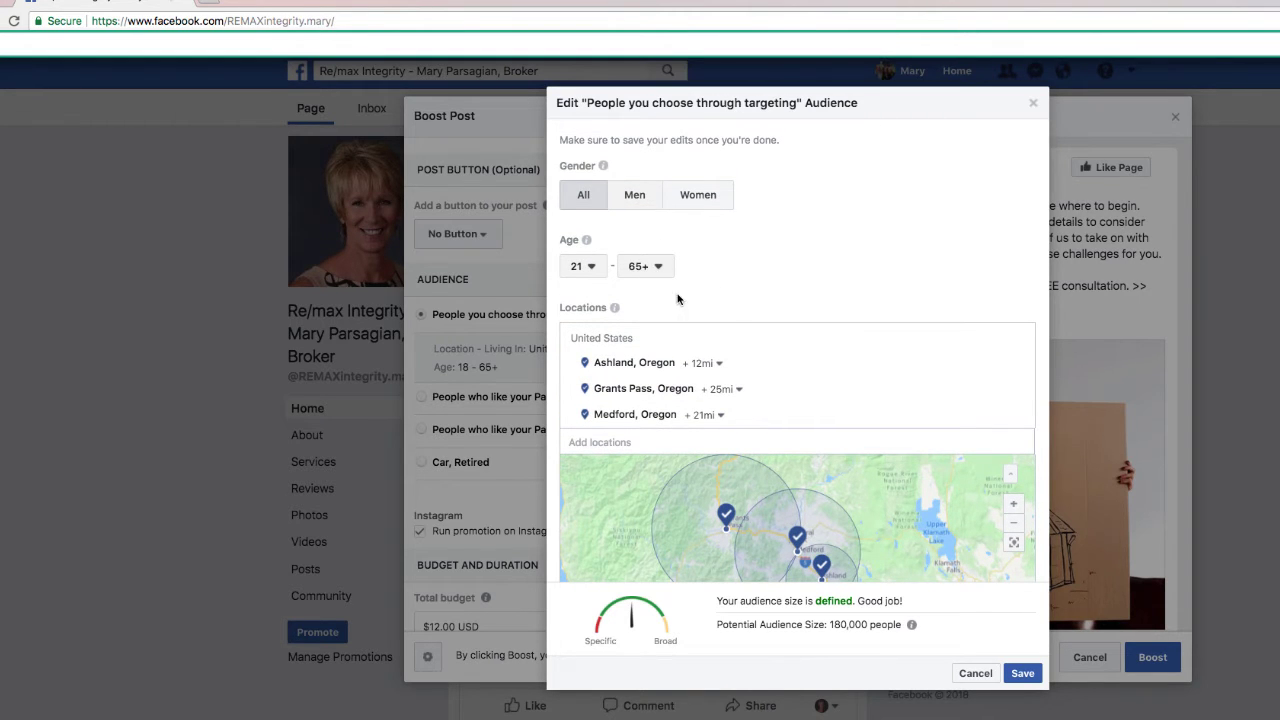
Step: Browse the detailed targeting demographics and examine the Education categories, including the Education Level options
scroll(680, 298, down, 5)
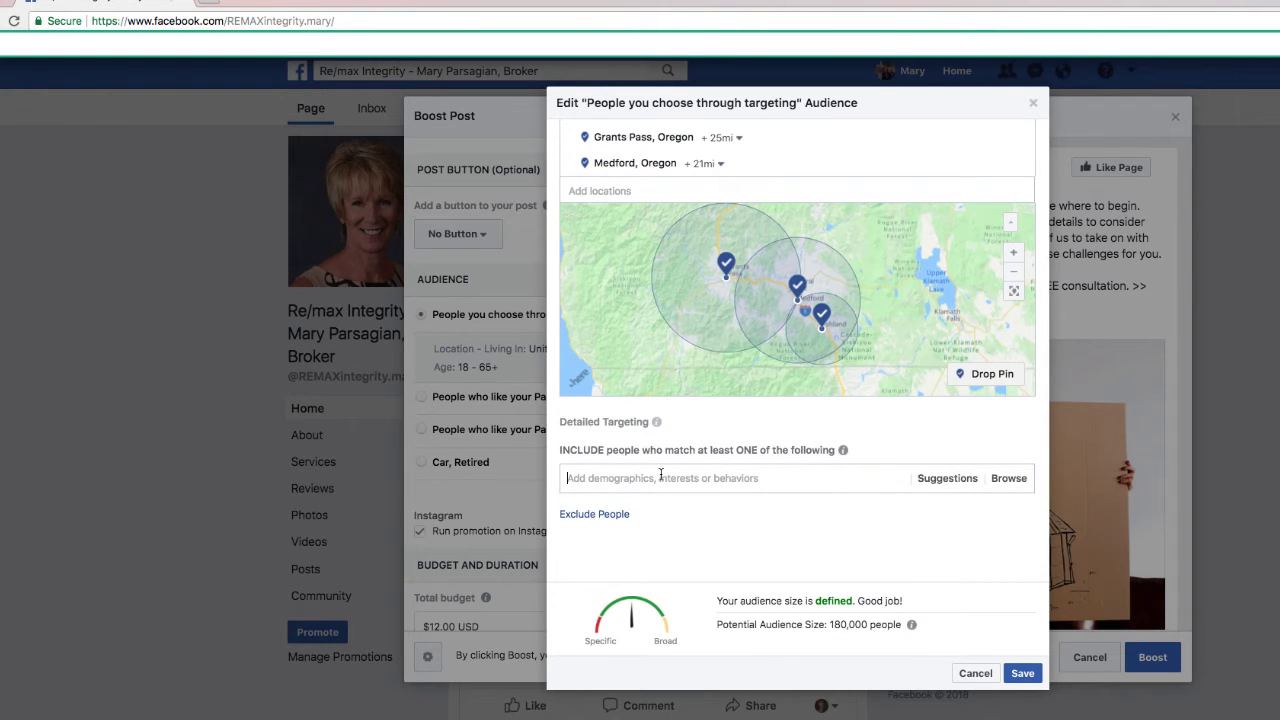
click(999, 480)
scroll(650, 440, down, 2)
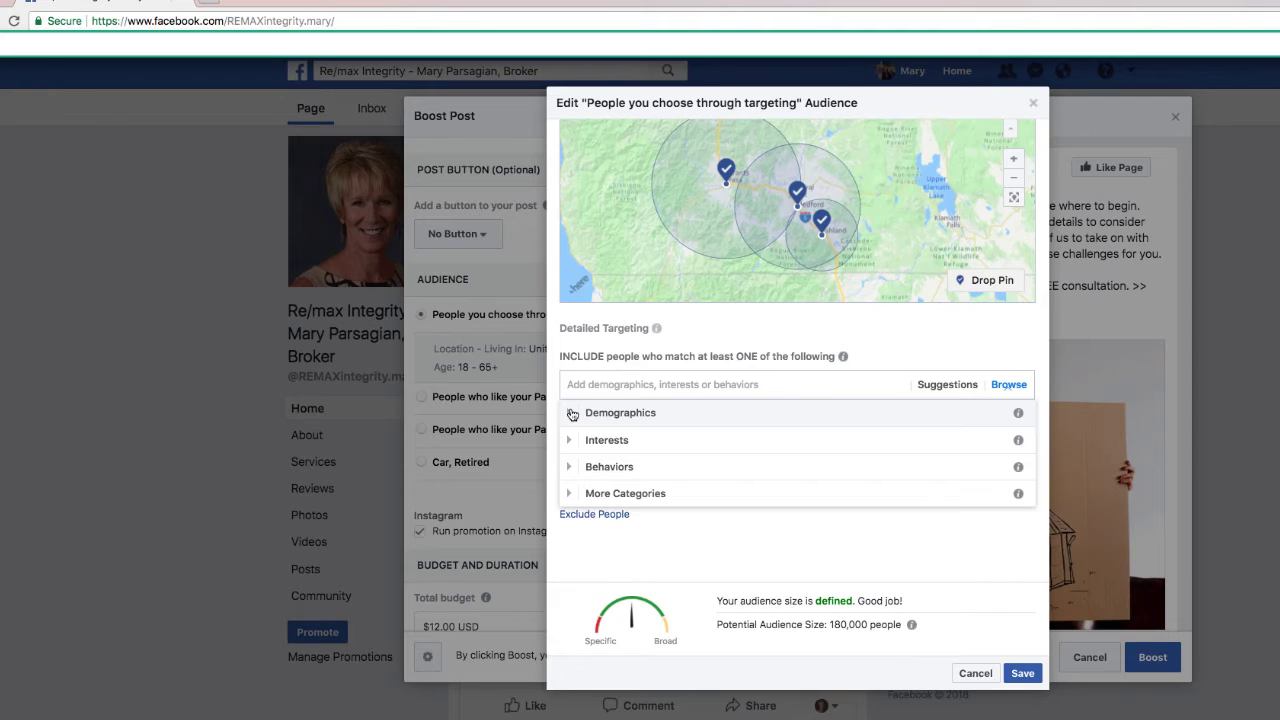
click(571, 413)
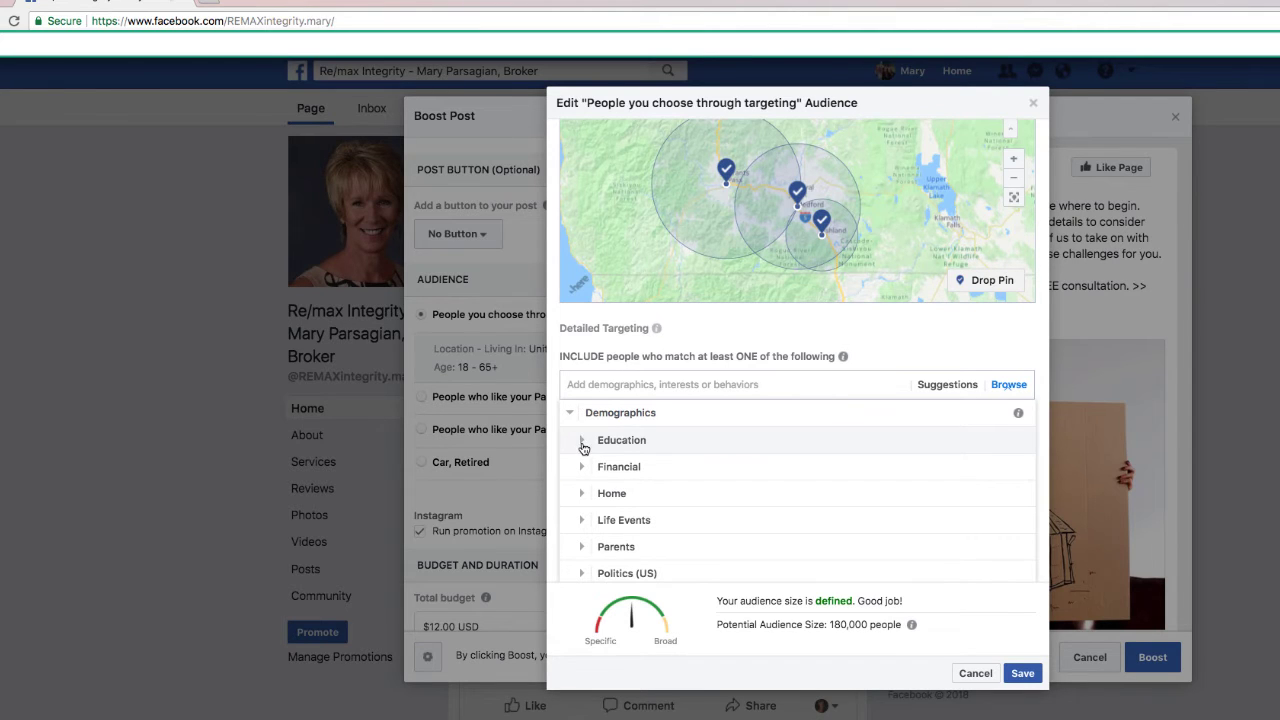
click(581, 441)
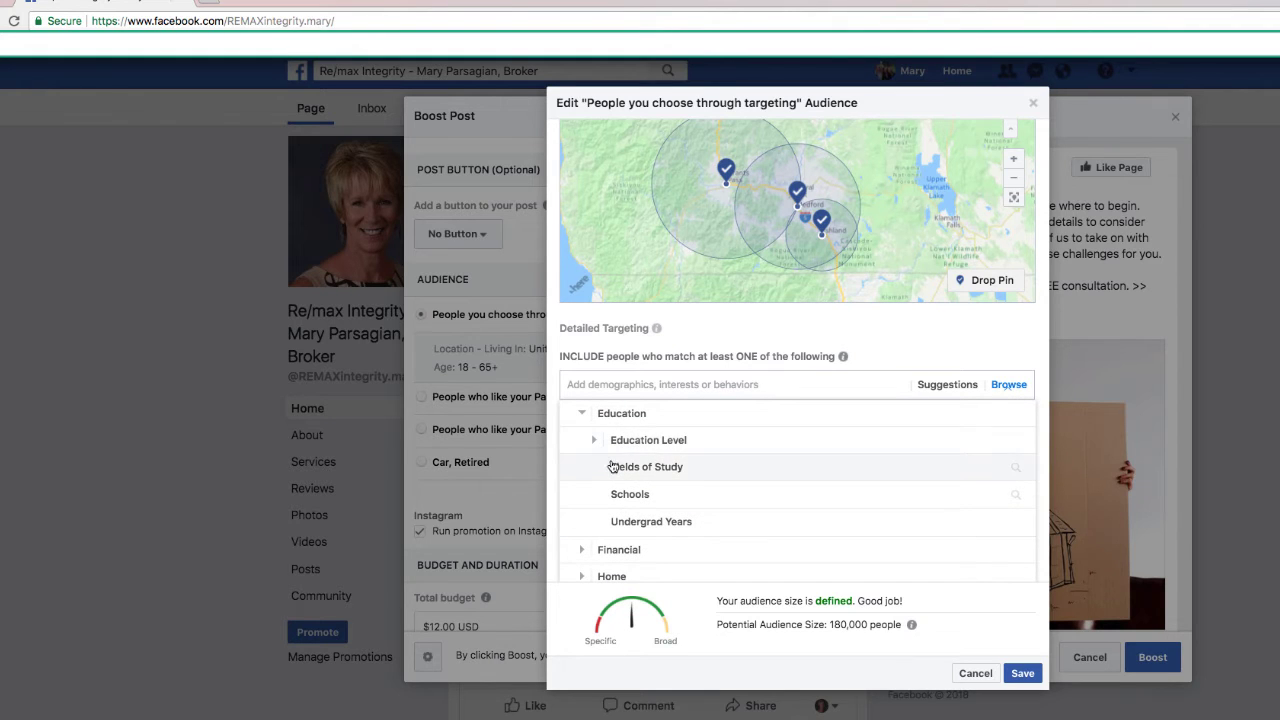
click(593, 442)
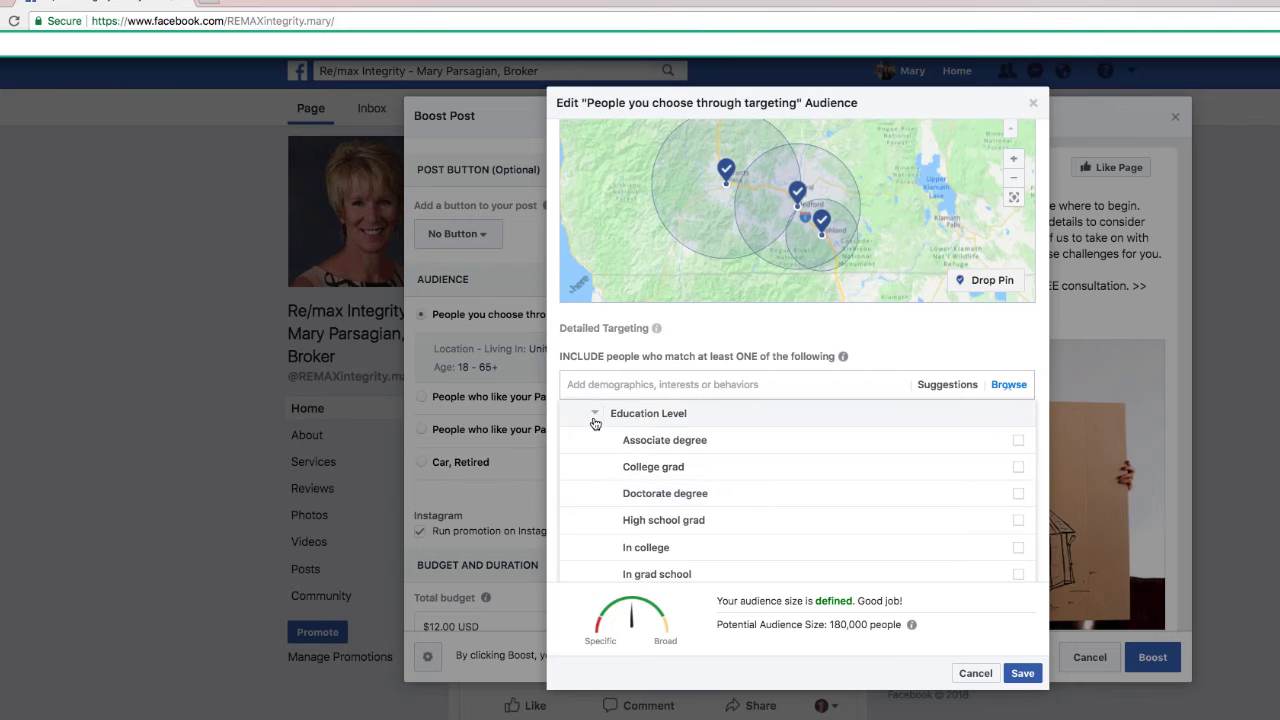
click(593, 418)
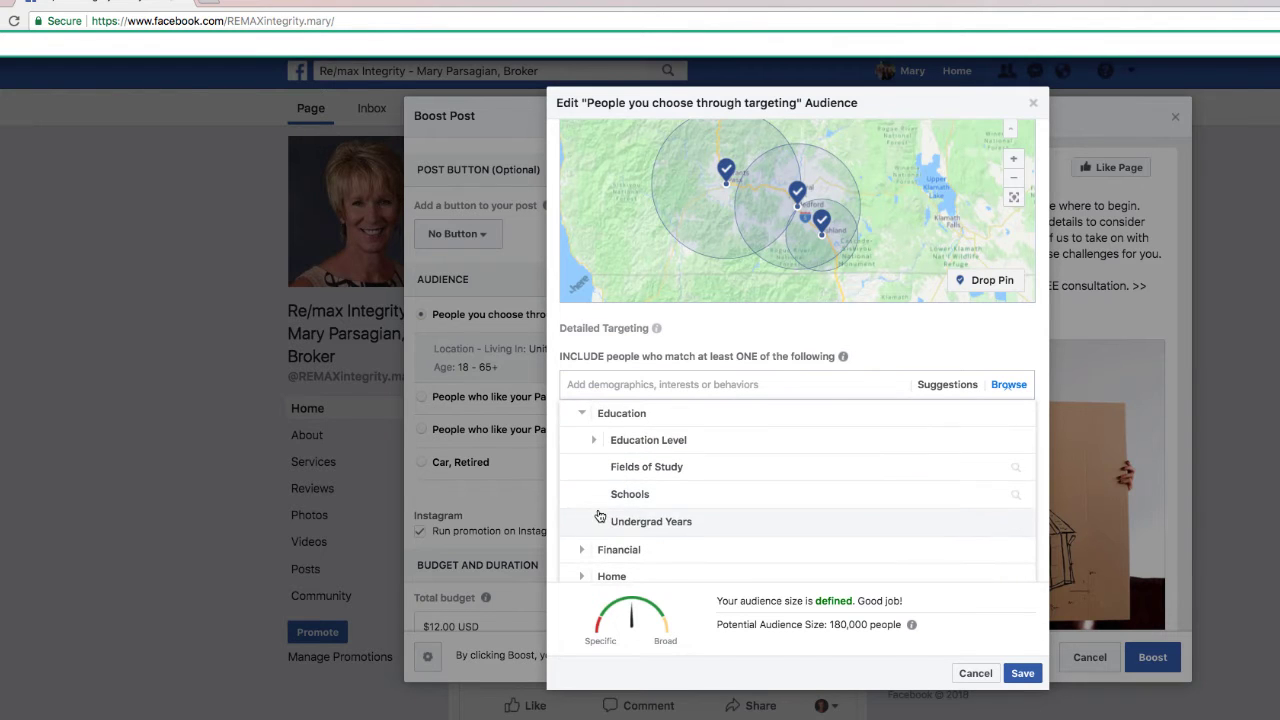
scroll(590, 440, up, 2)
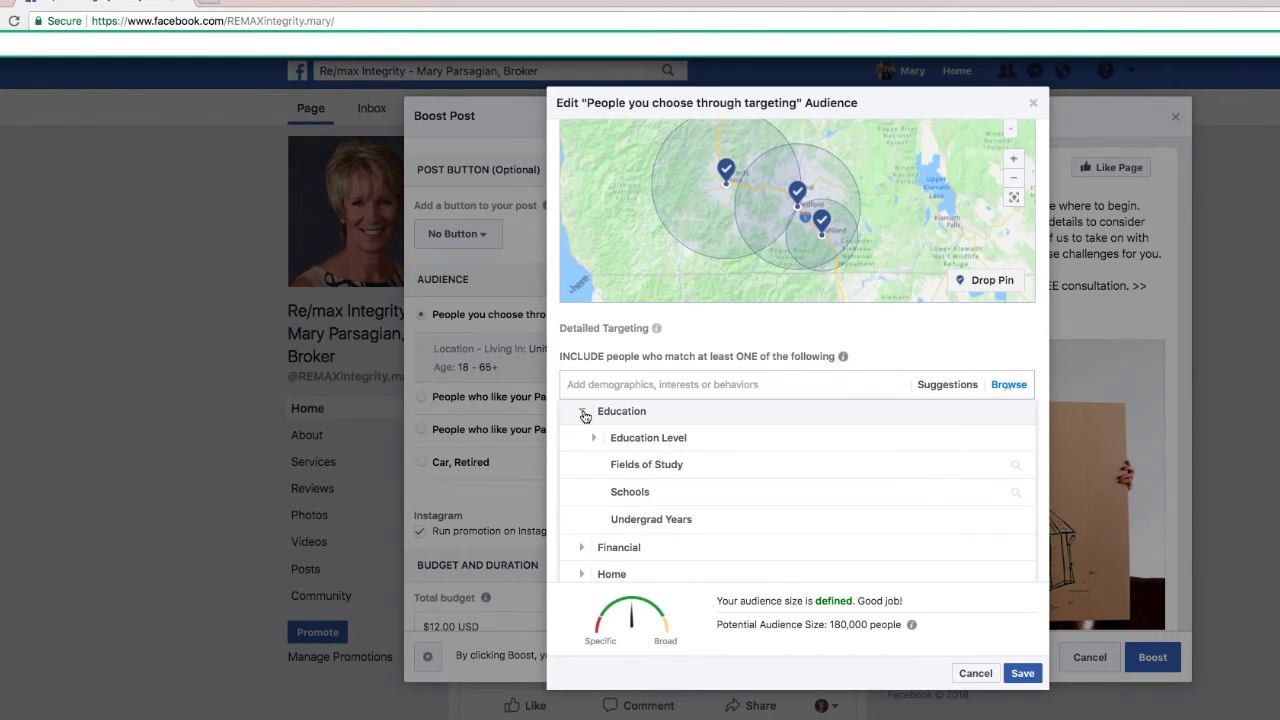
click(582, 425)
scroll(653, 485, down, 1)
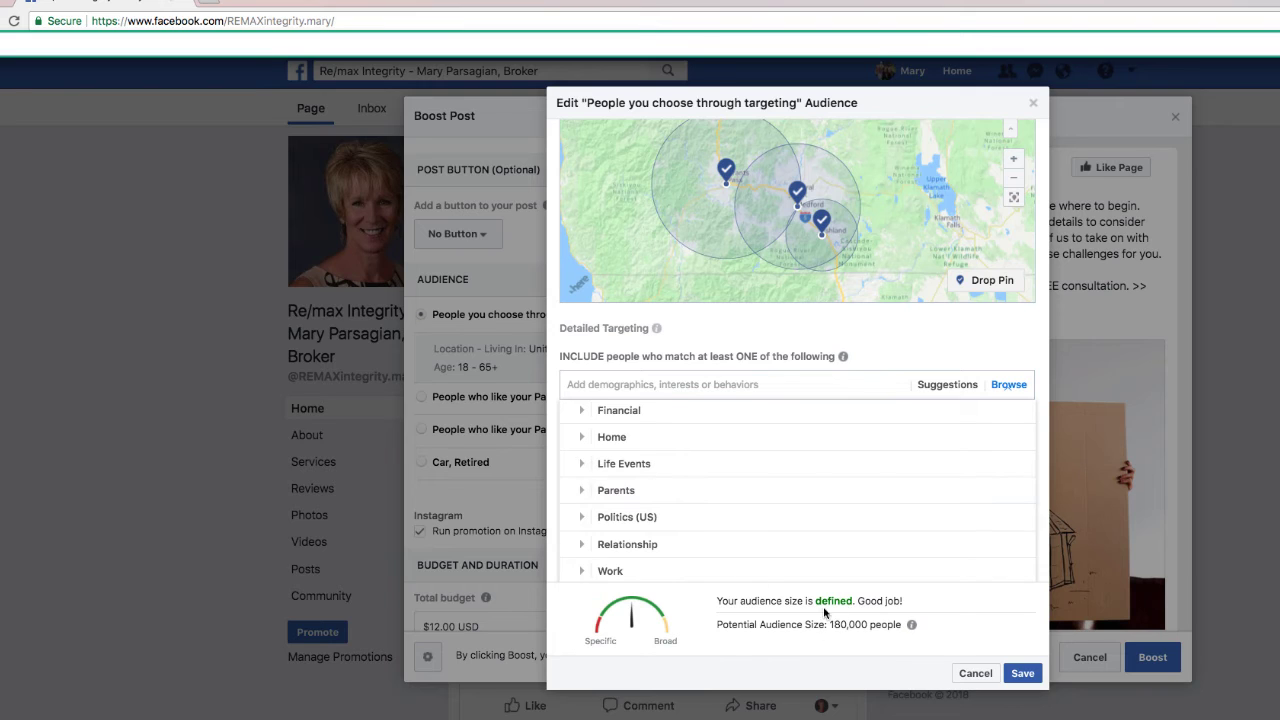
Step: Examine the Income and Net Worth ranges offered under the Financial demographics
scroll(578, 443, up, 1)
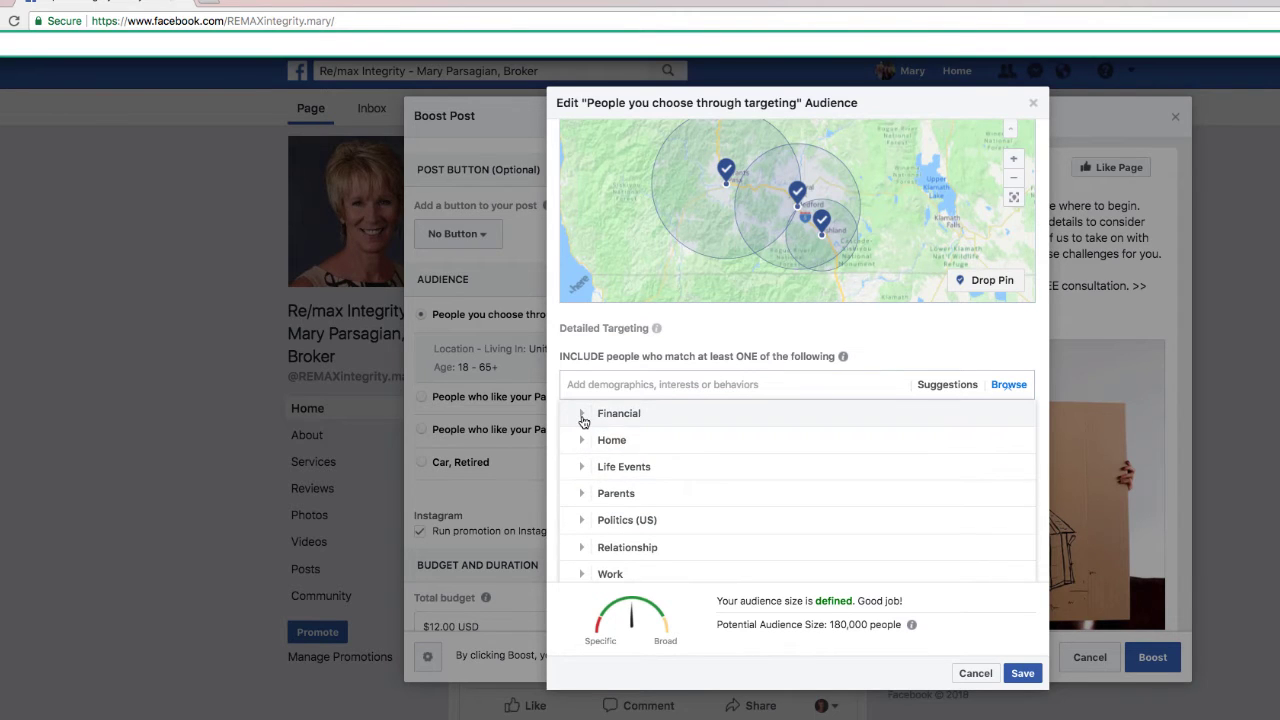
click(582, 414)
click(594, 446)
scroll(686, 443, down, 4)
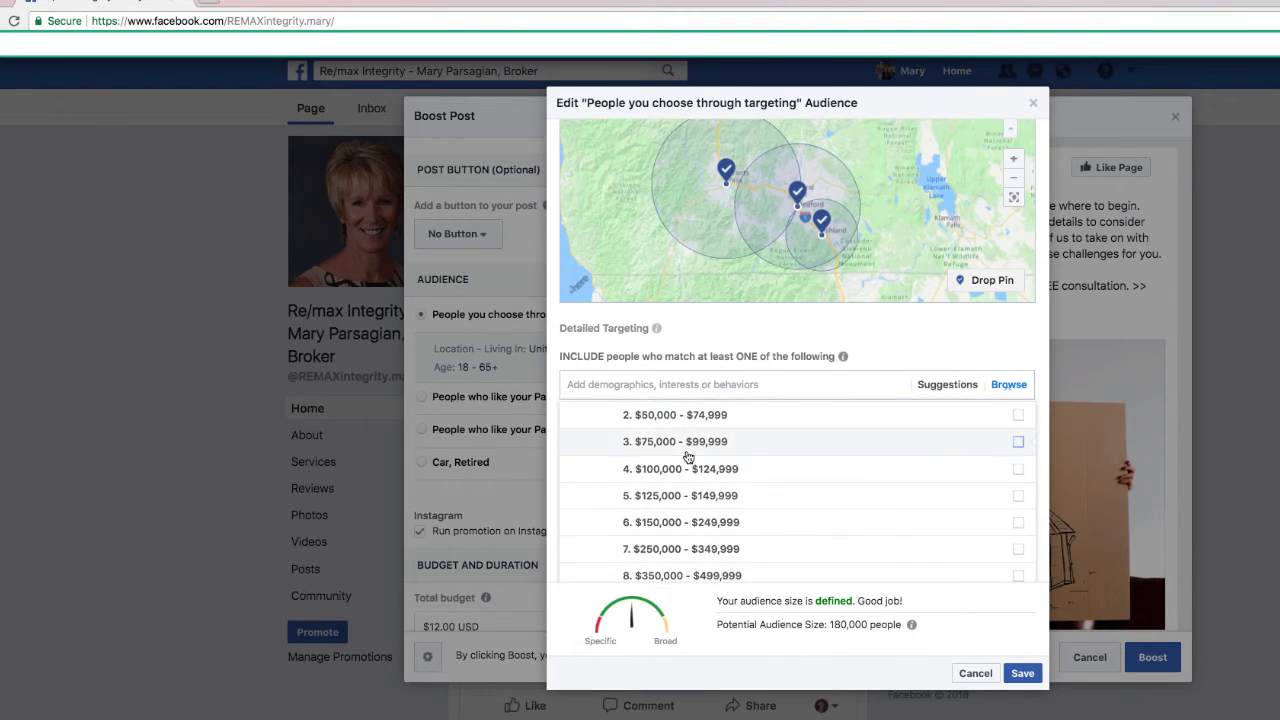
scroll(687, 457, up, 4)
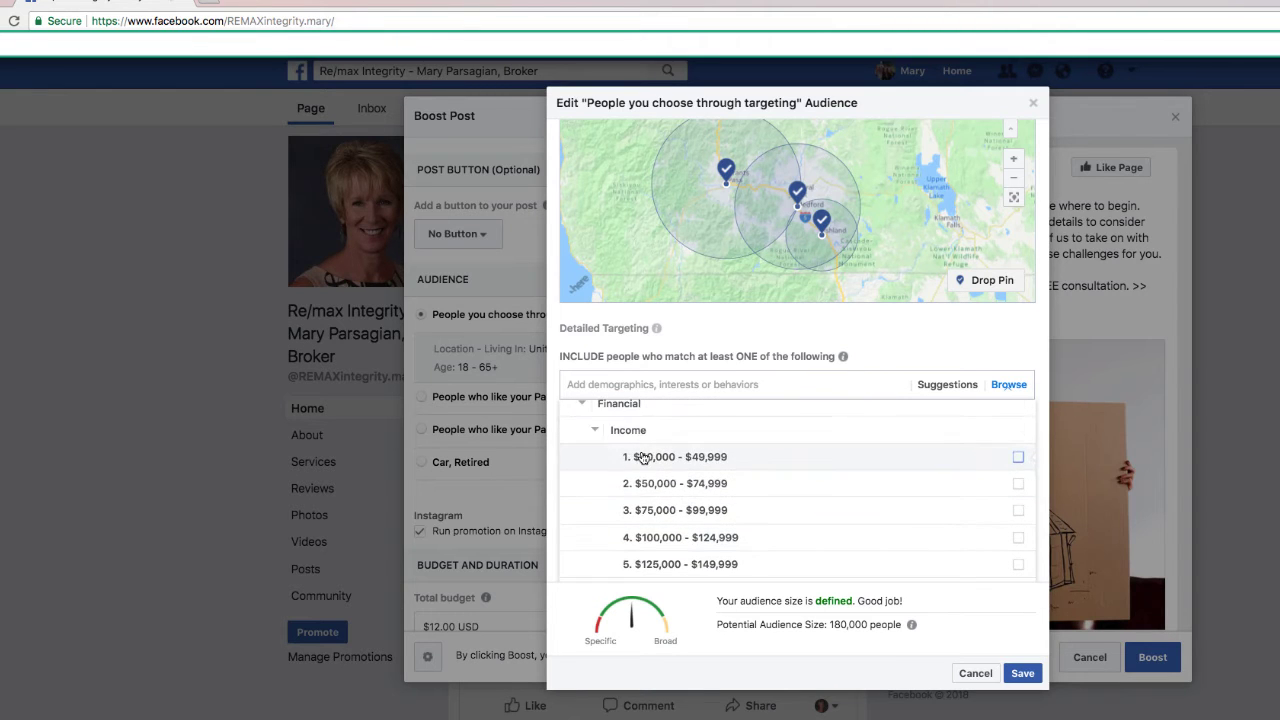
click(594, 440)
click(596, 467)
scroll(650, 470, down, 2)
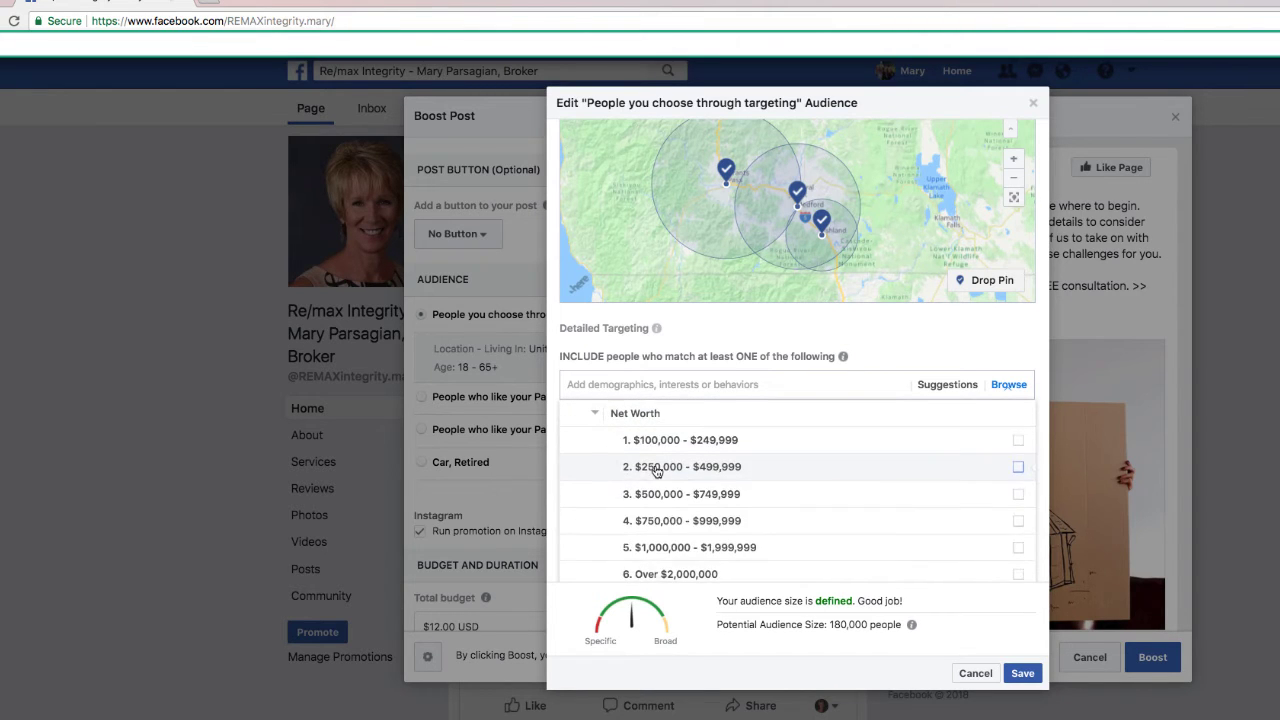
scroll(655, 490, up, 3)
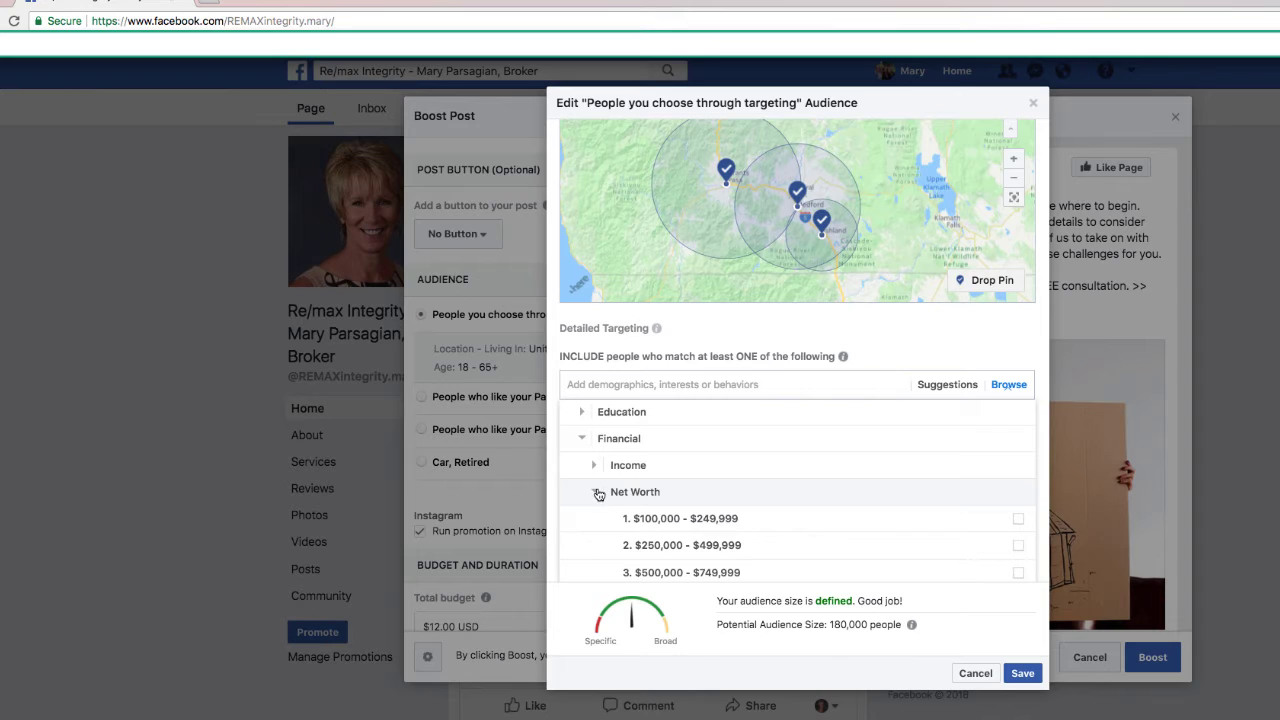
click(598, 491)
Step: Include Homeowners from the Home Ownership demographics in the audience's detailed targeting
scroll(605, 482, down, 1)
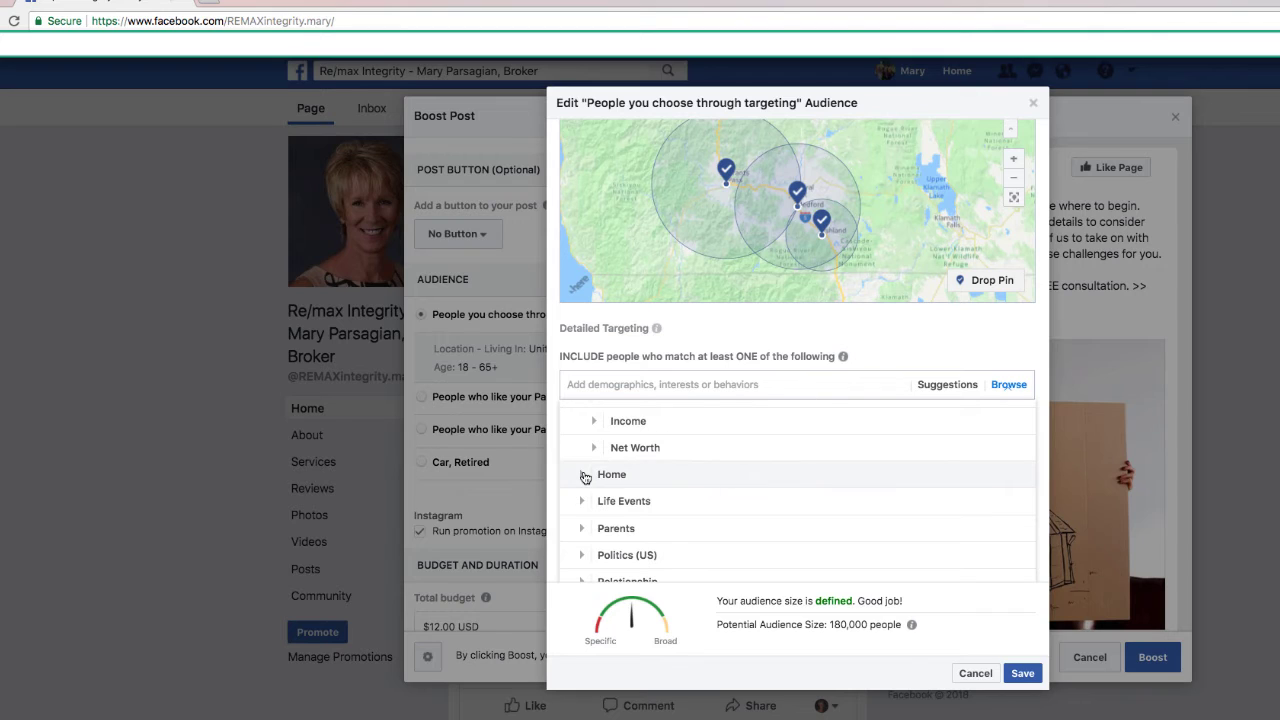
scroll(585, 477, down, 1)
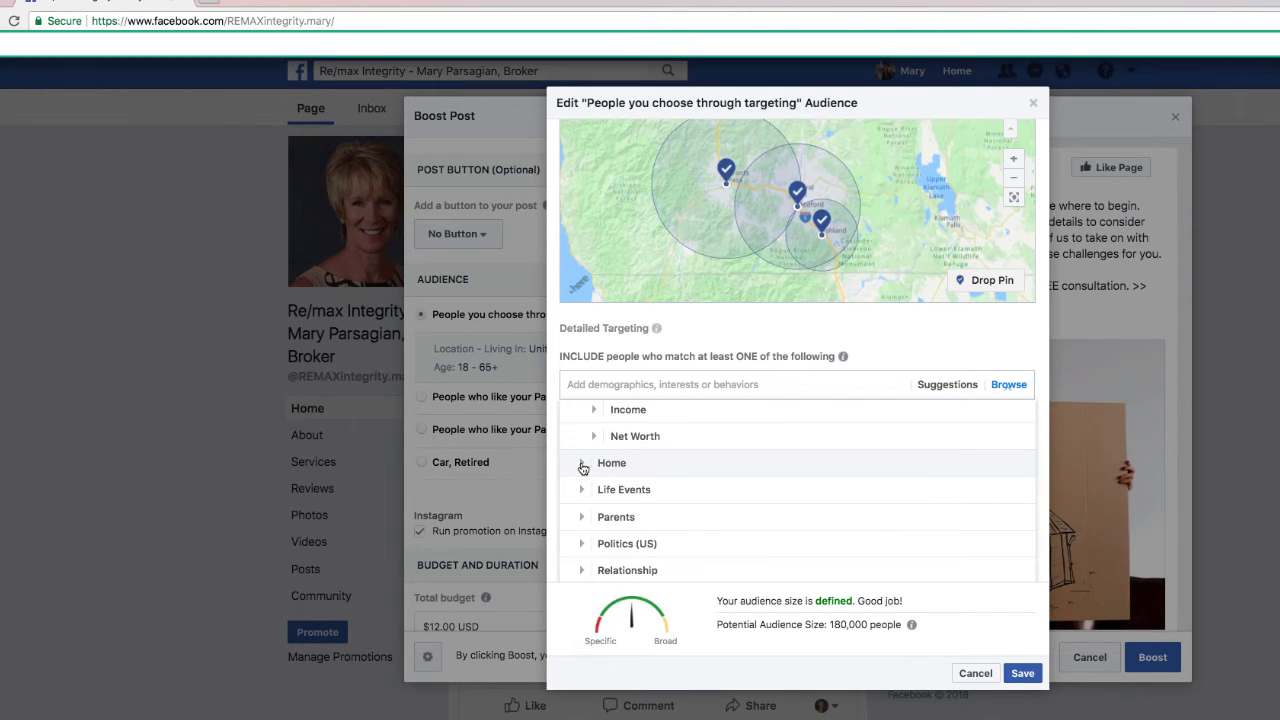
scroll(583, 468, down, 1)
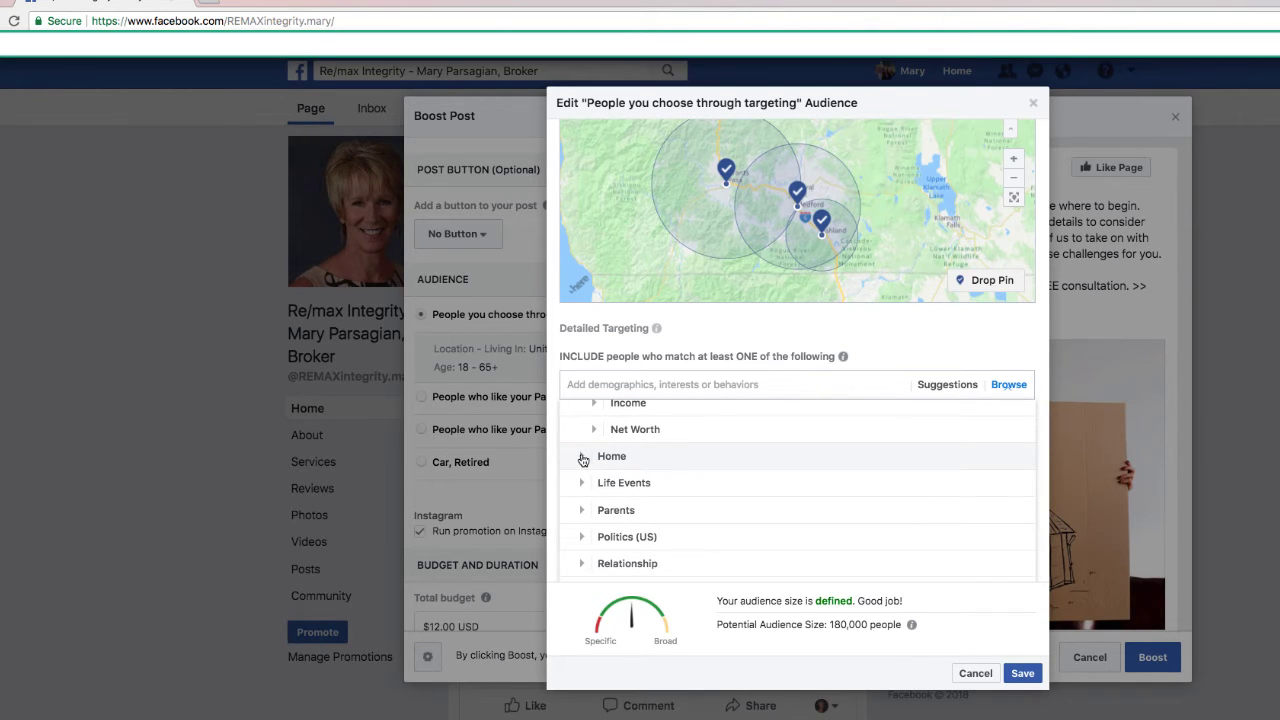
click(583, 459)
click(597, 442)
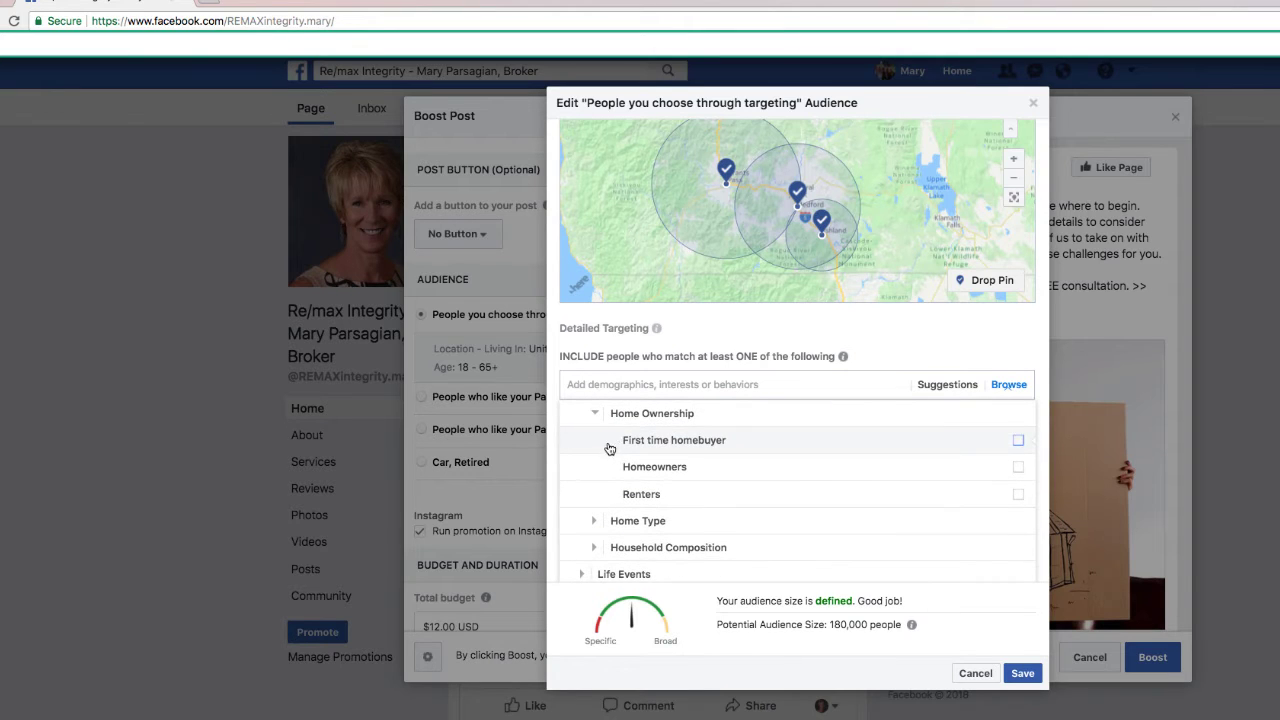
click(646, 467)
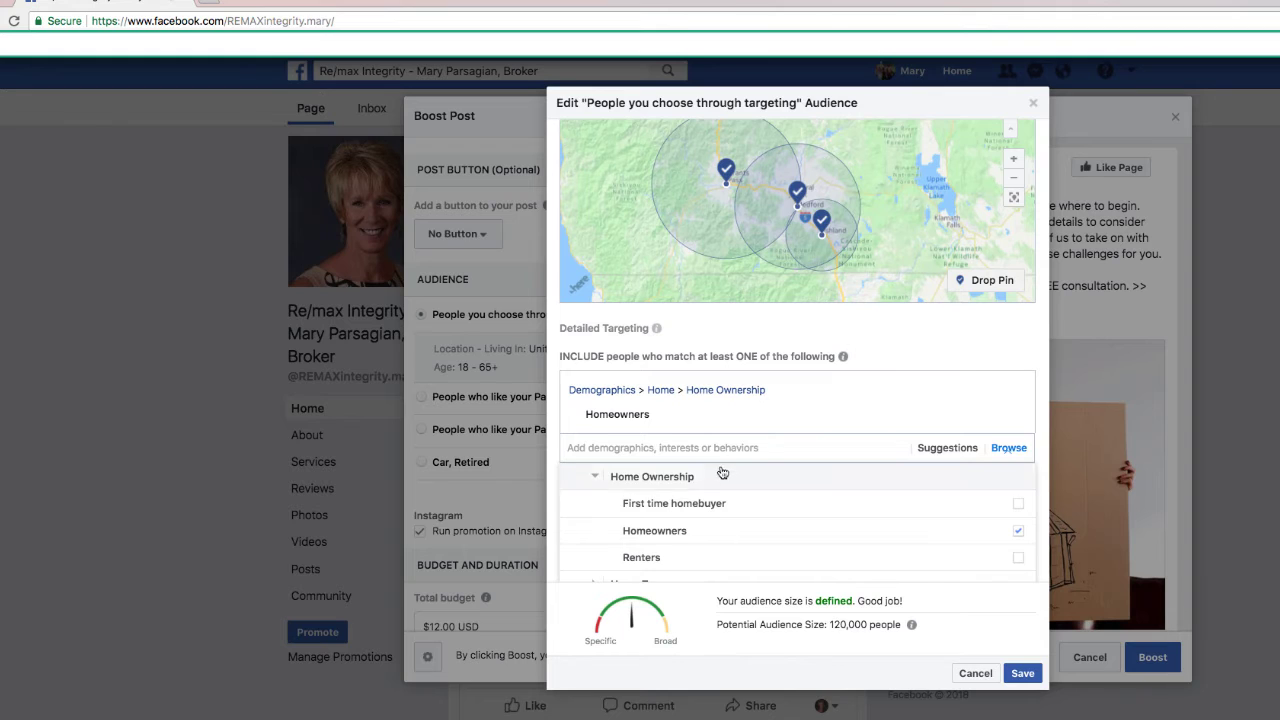
scroll(708, 486, down, 1)
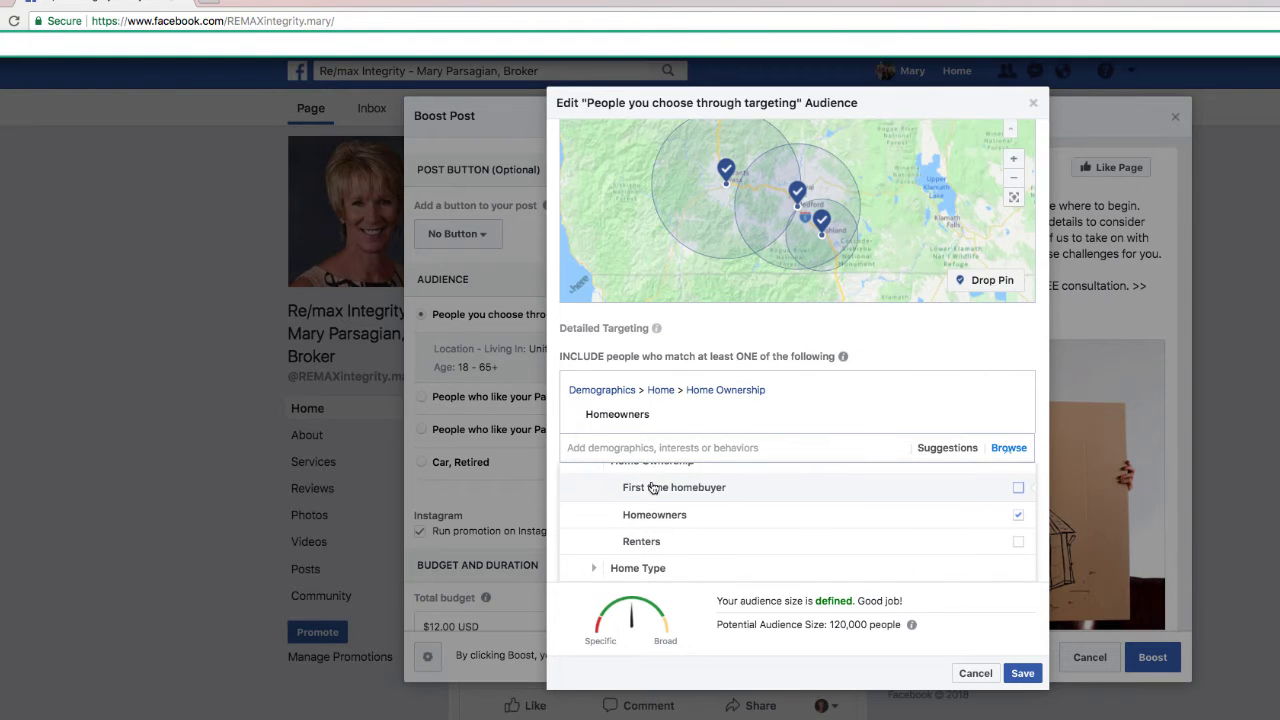
scroll(700, 492, down, 1)
scroll(654, 523, up, 1)
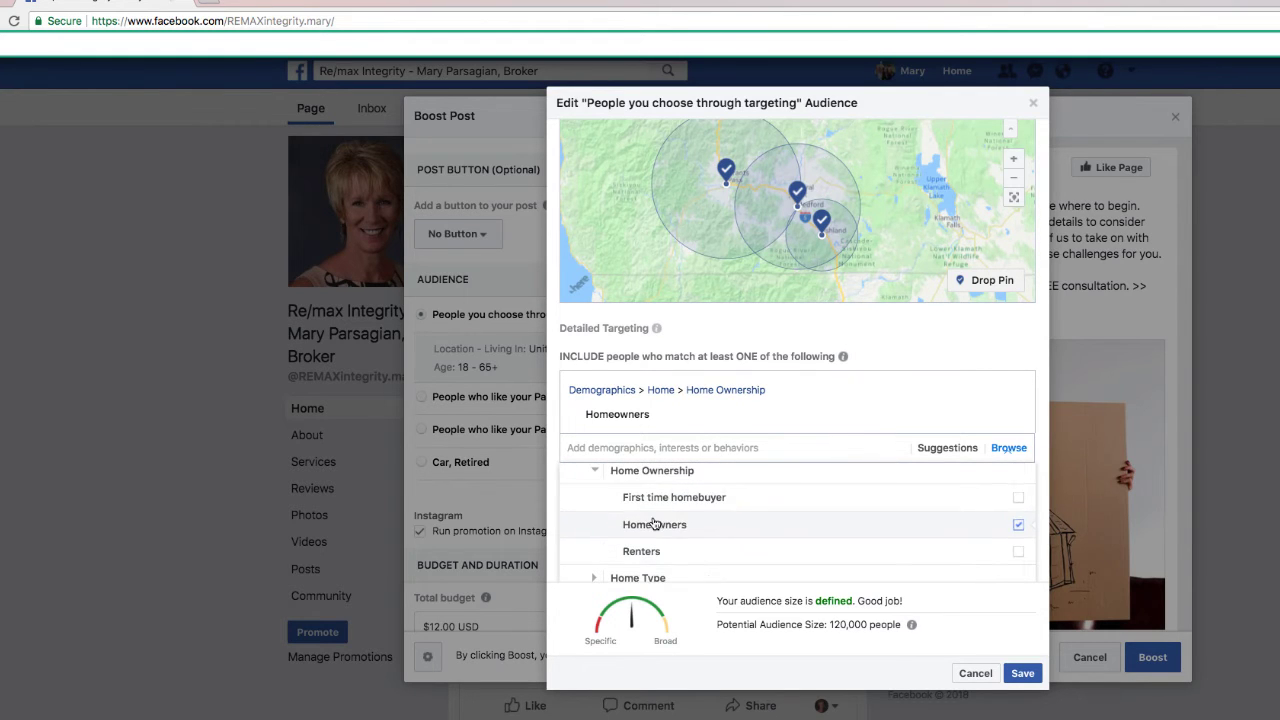
click(595, 470)
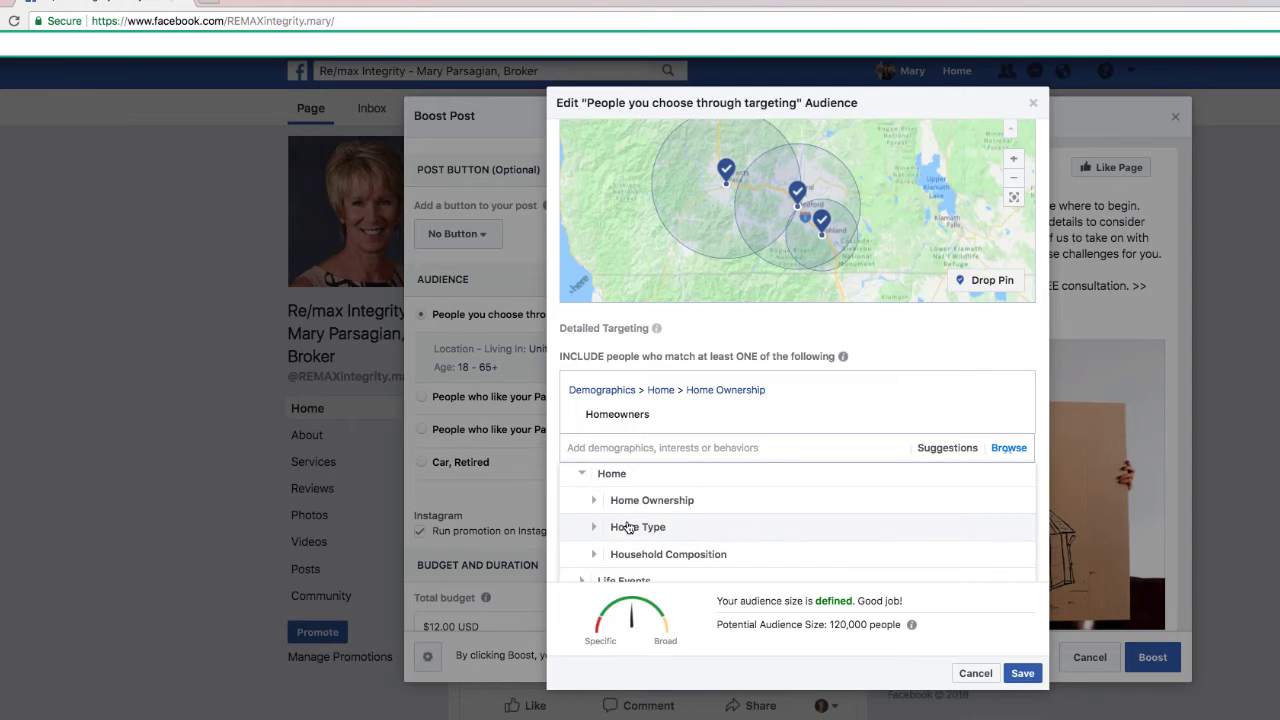
Step: Examine the Home Type targeting options, including the Home value ranges
scroll(602, 518, down, 1)
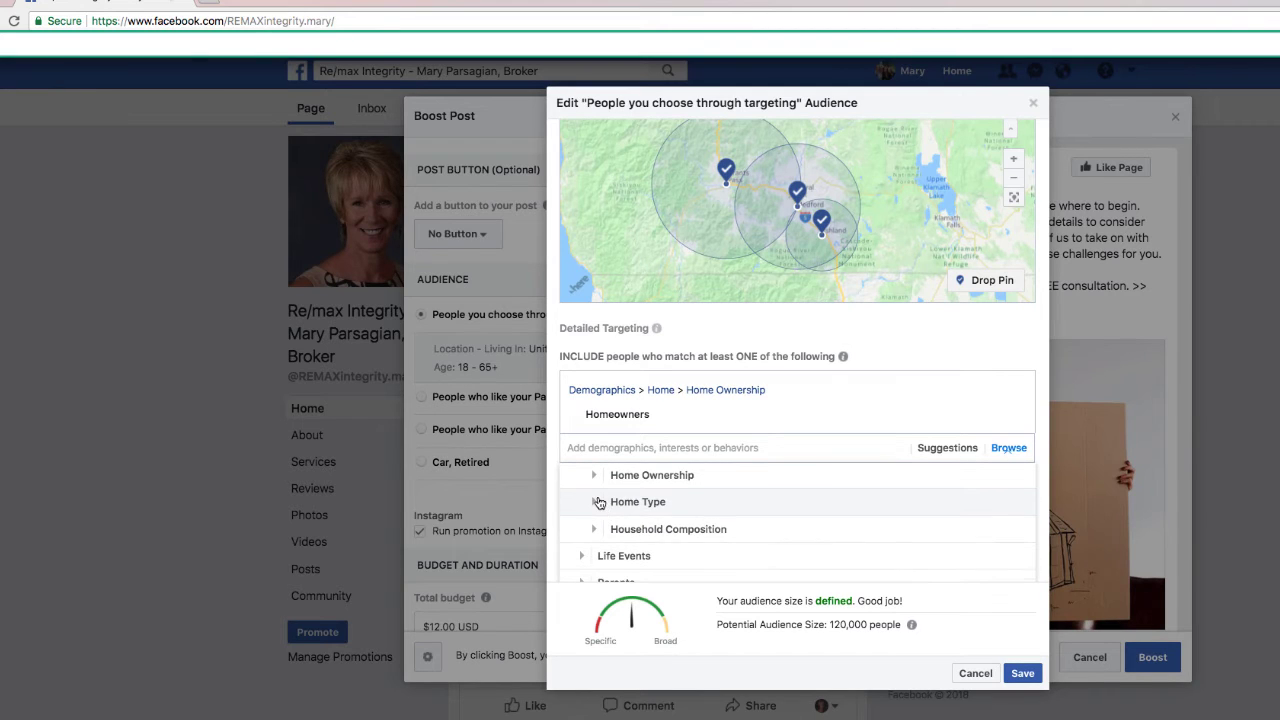
click(594, 498)
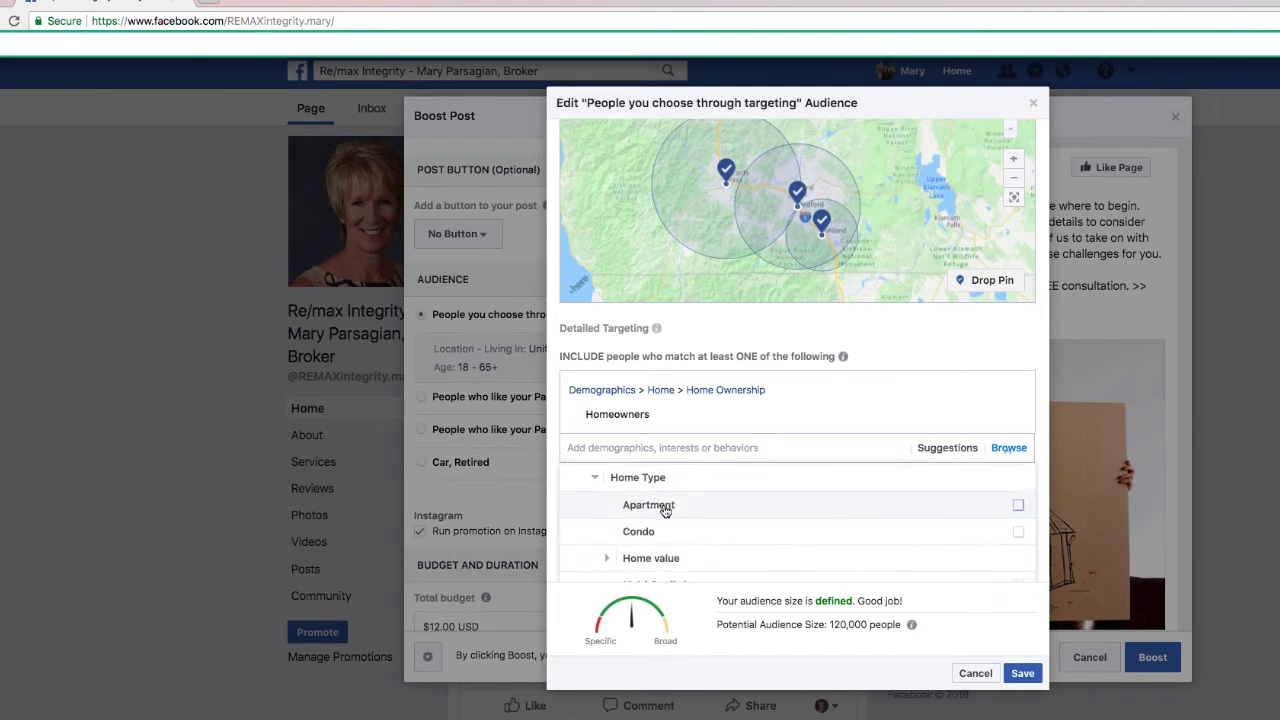
click(606, 556)
scroll(653, 508, down, 4)
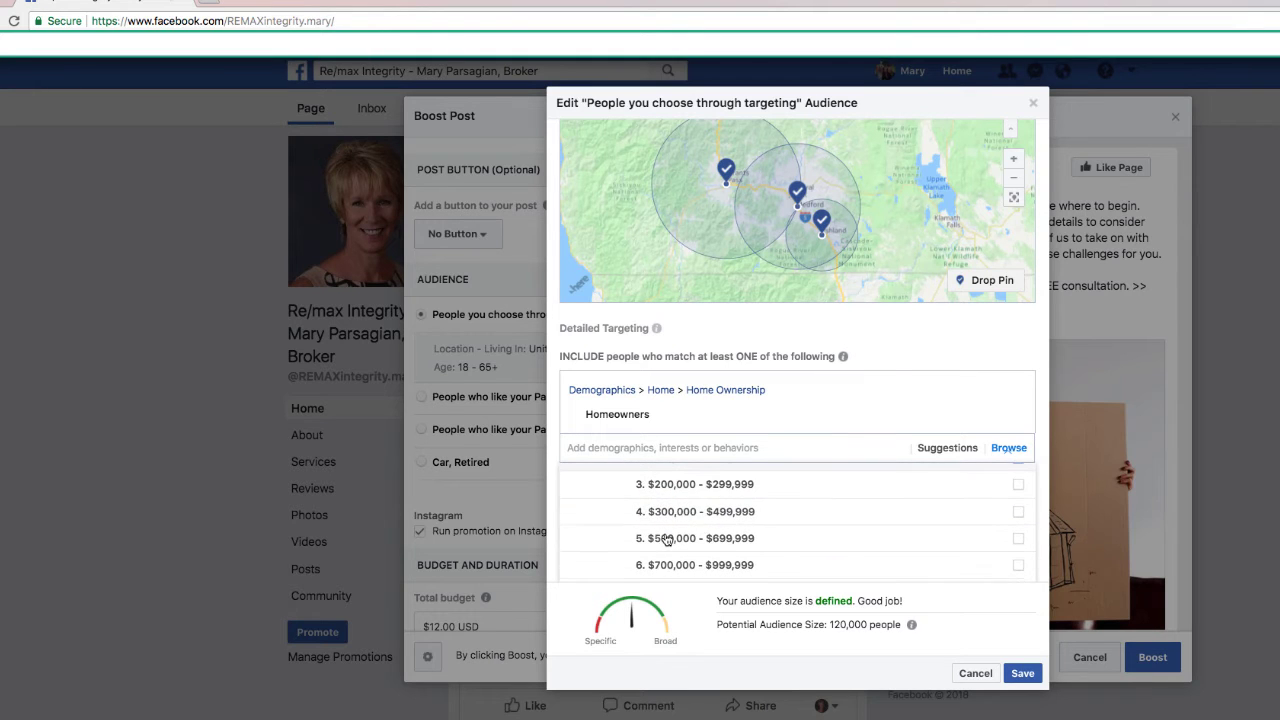
scroll(666, 540, up, 5)
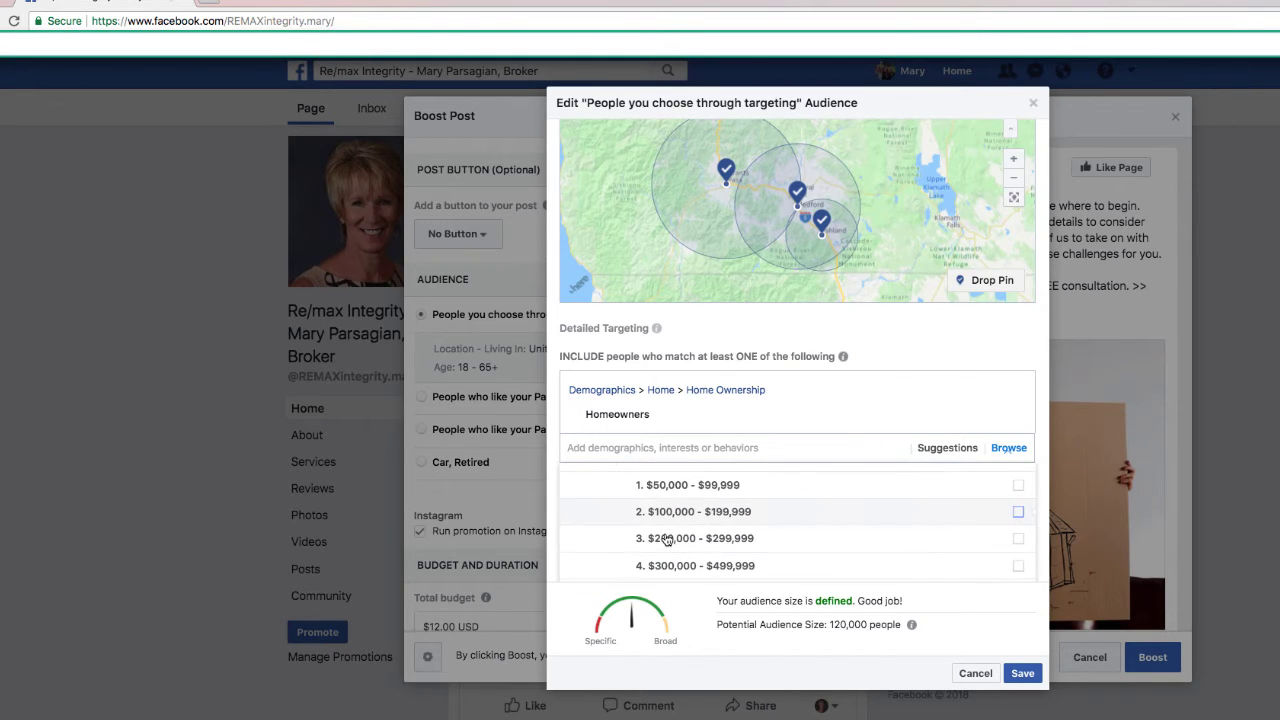
click(608, 548)
scroll(610, 546, down, 2)
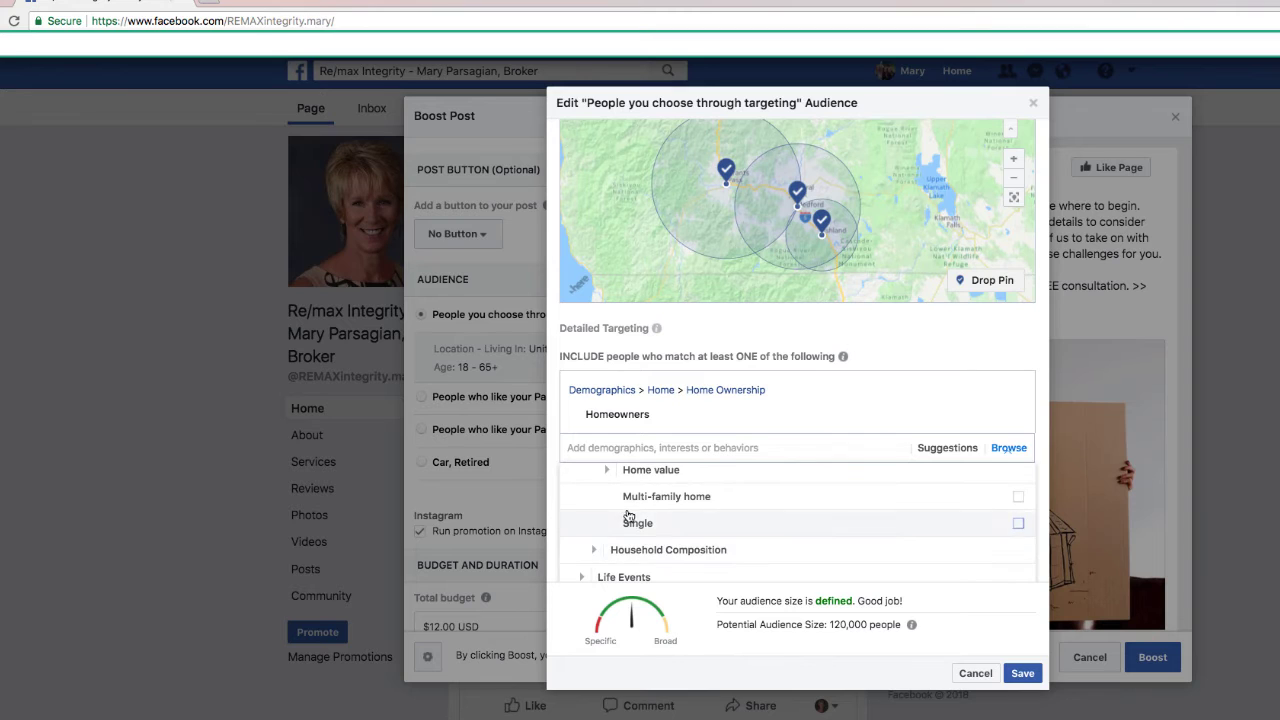
scroll(628, 515, up, 2)
scroll(628, 510, down, 1)
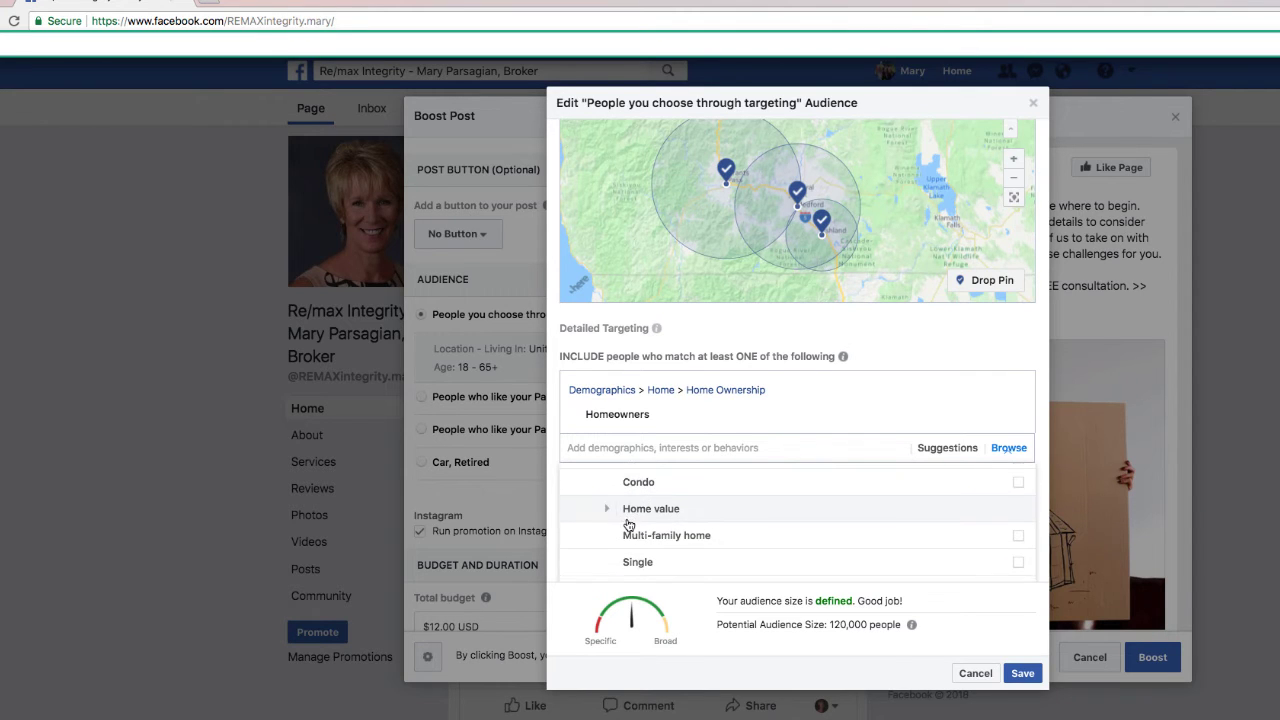
scroll(628, 524, down, 1)
Step: Examine the Household Composition options under the Home demographics, from Family-based households to Young adults in home
click(595, 551)
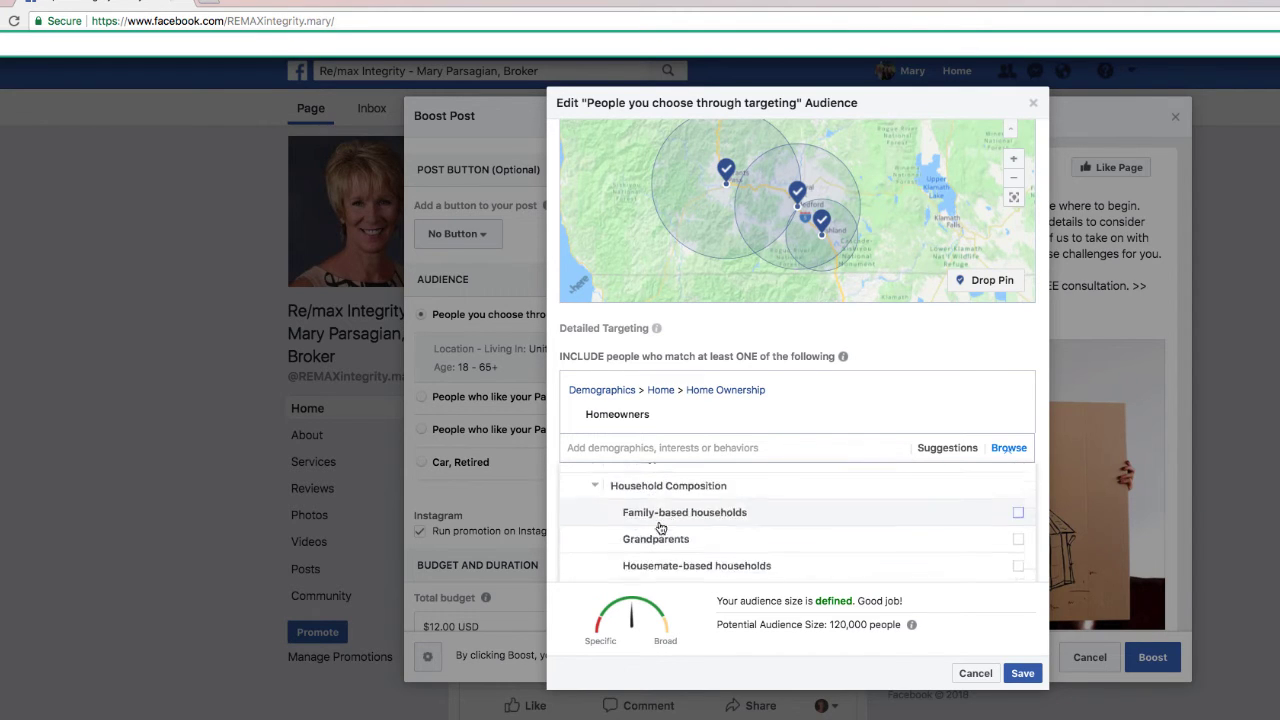
scroll(646, 517, down, 2)
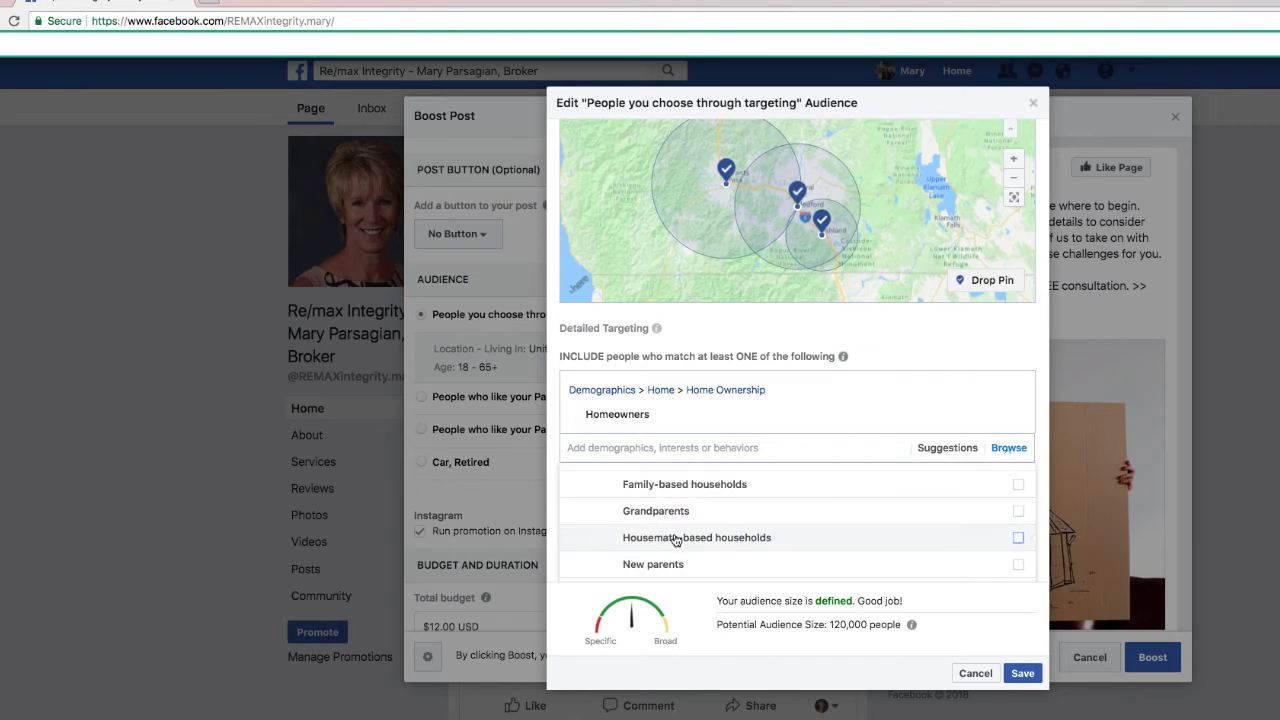
scroll(675, 537, down, 1)
scroll(677, 538, down, 1)
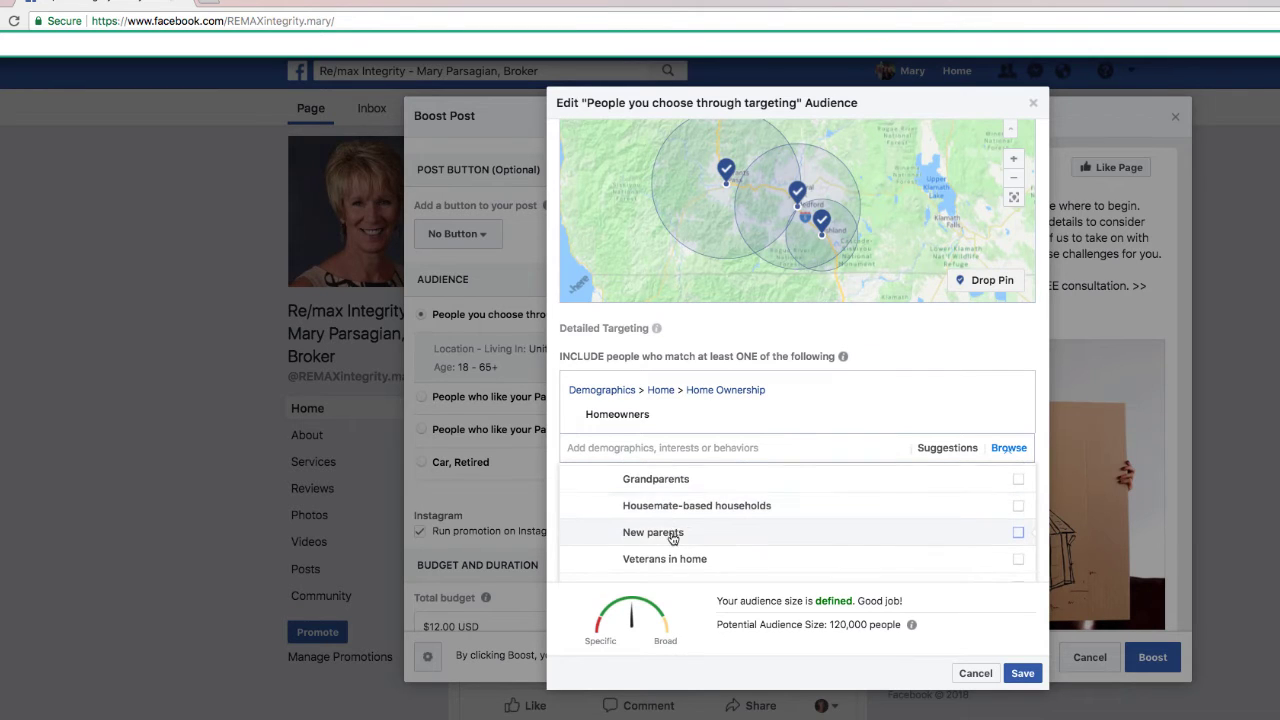
scroll(675, 540, down, 1)
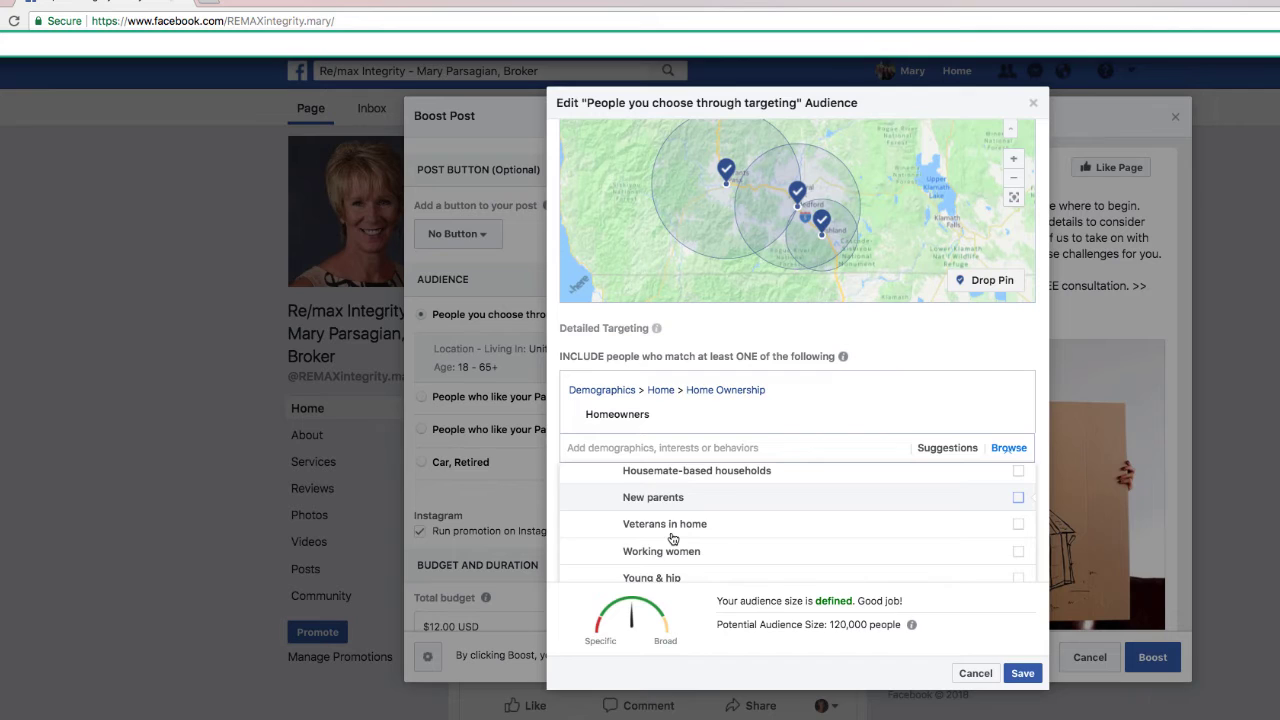
scroll(672, 539, up, 3)
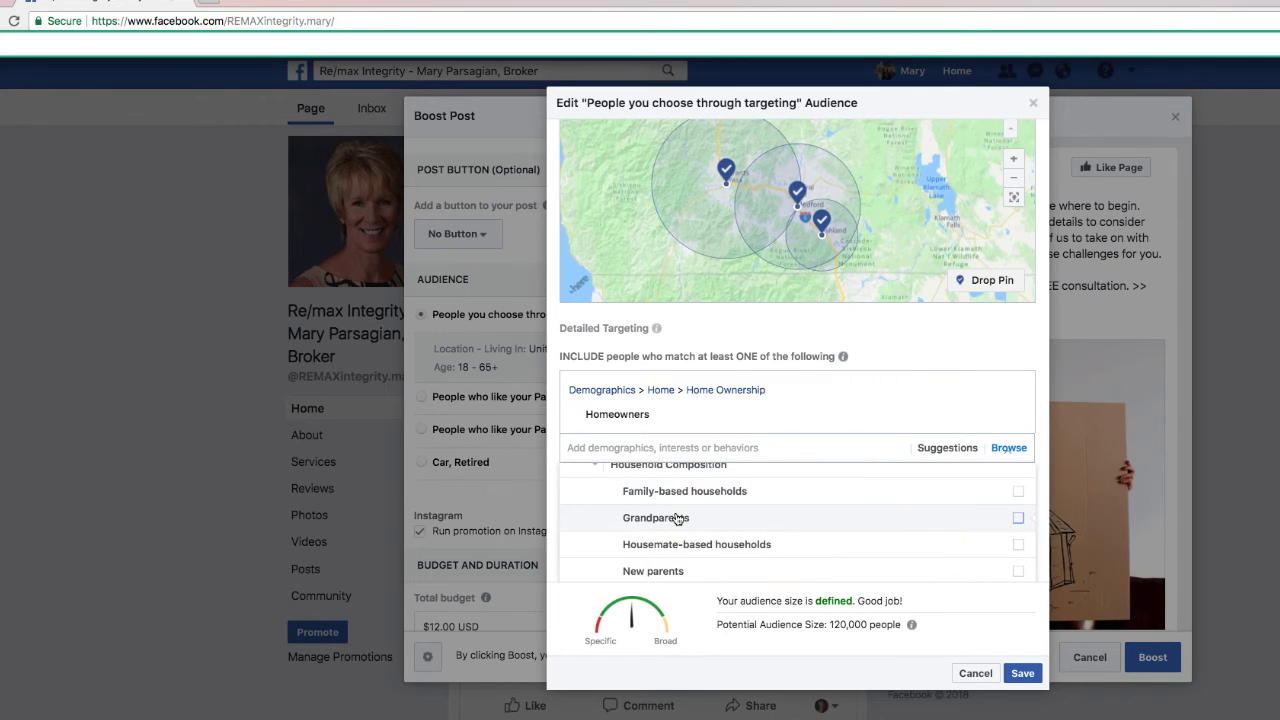
scroll(672, 512, down, 1)
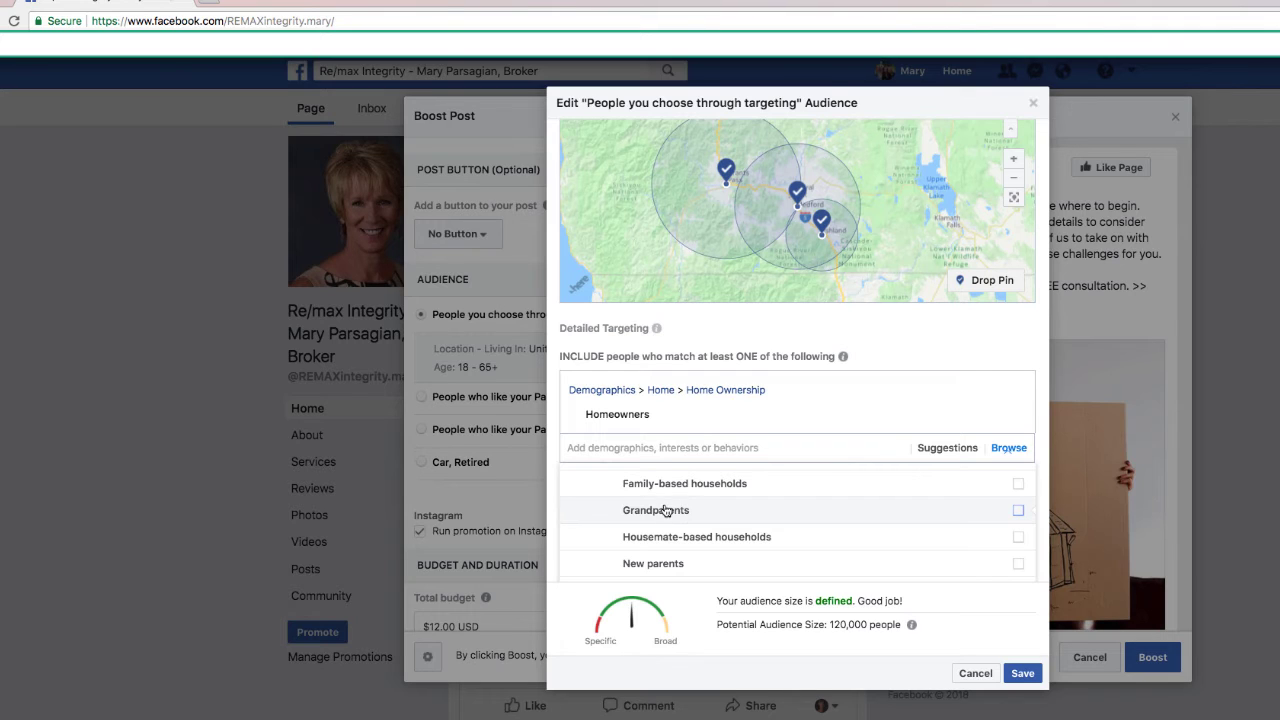
scroll(671, 518, down, 1)
scroll(671, 520, down, 1)
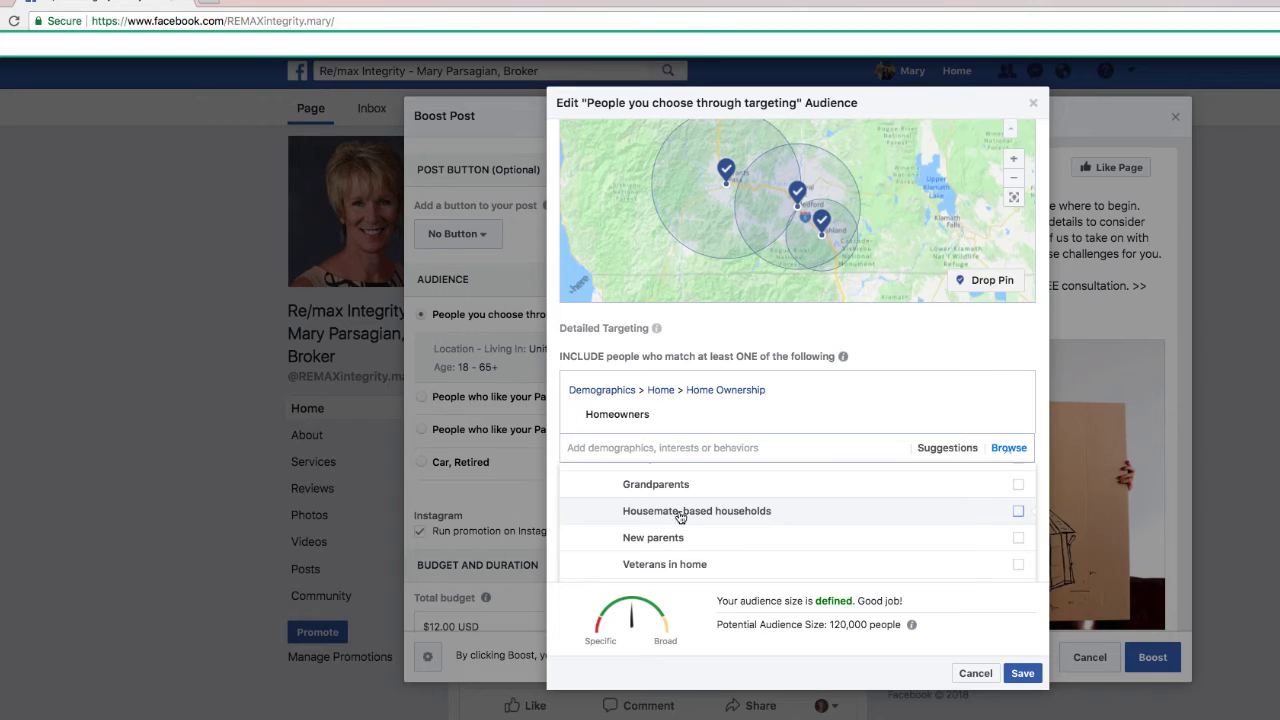
scroll(695, 515, down, 1)
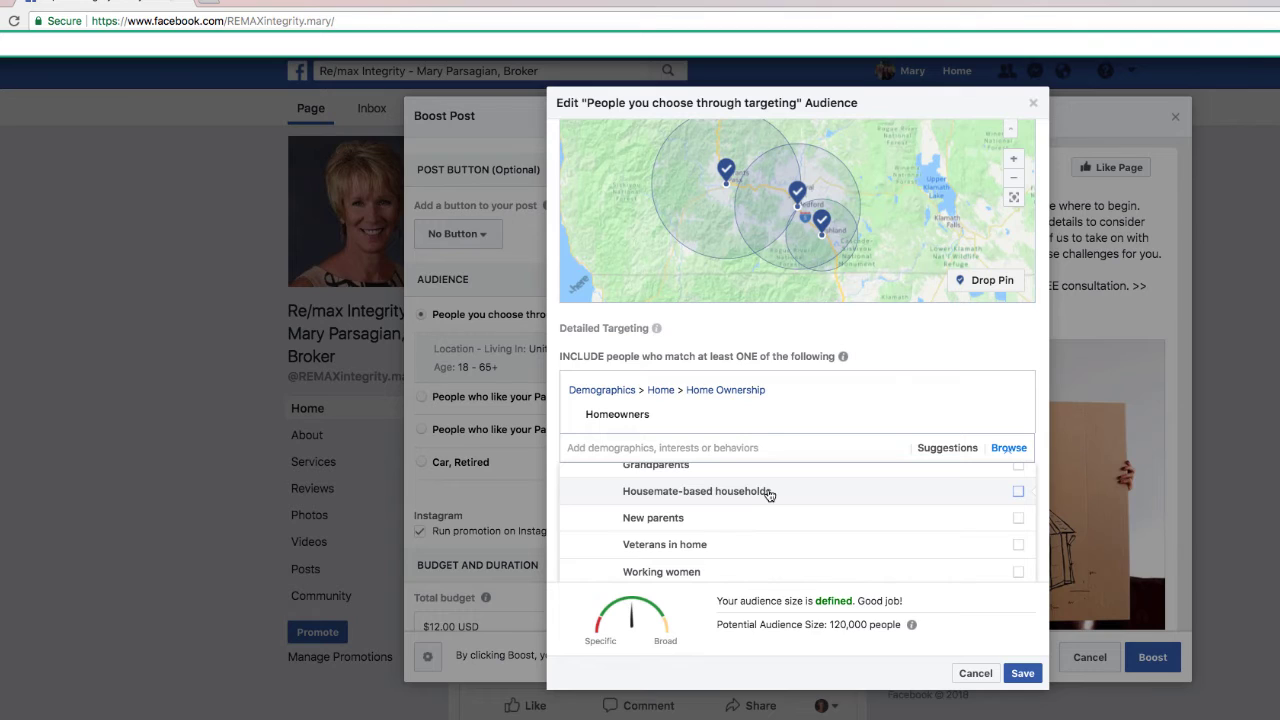
scroll(753, 517, down, 1)
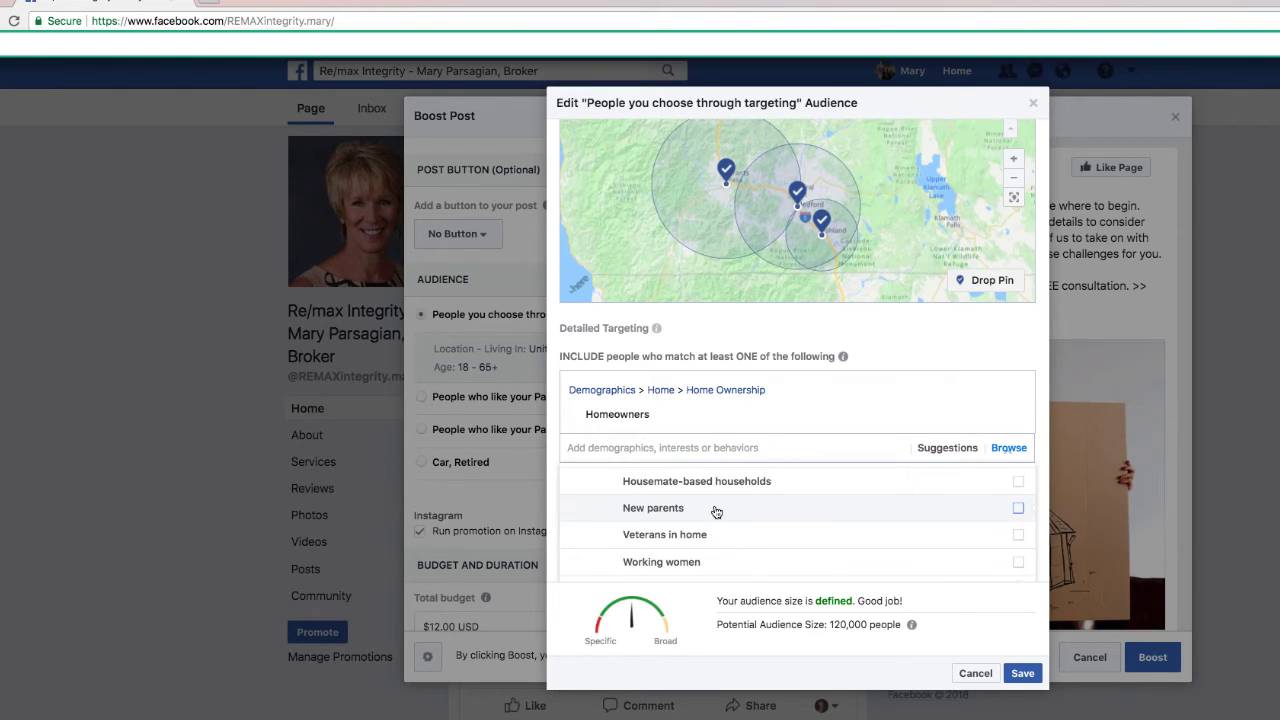
scroll(716, 512, down, 1)
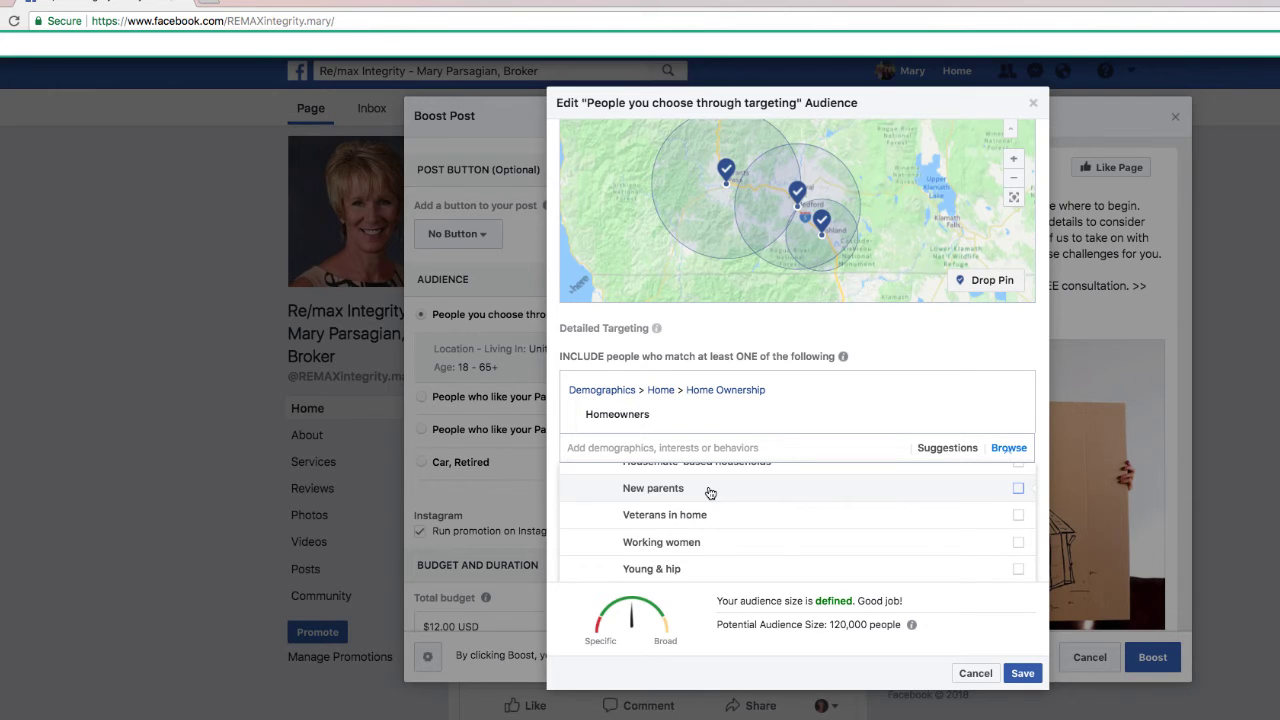
scroll(726, 512, down, 1)
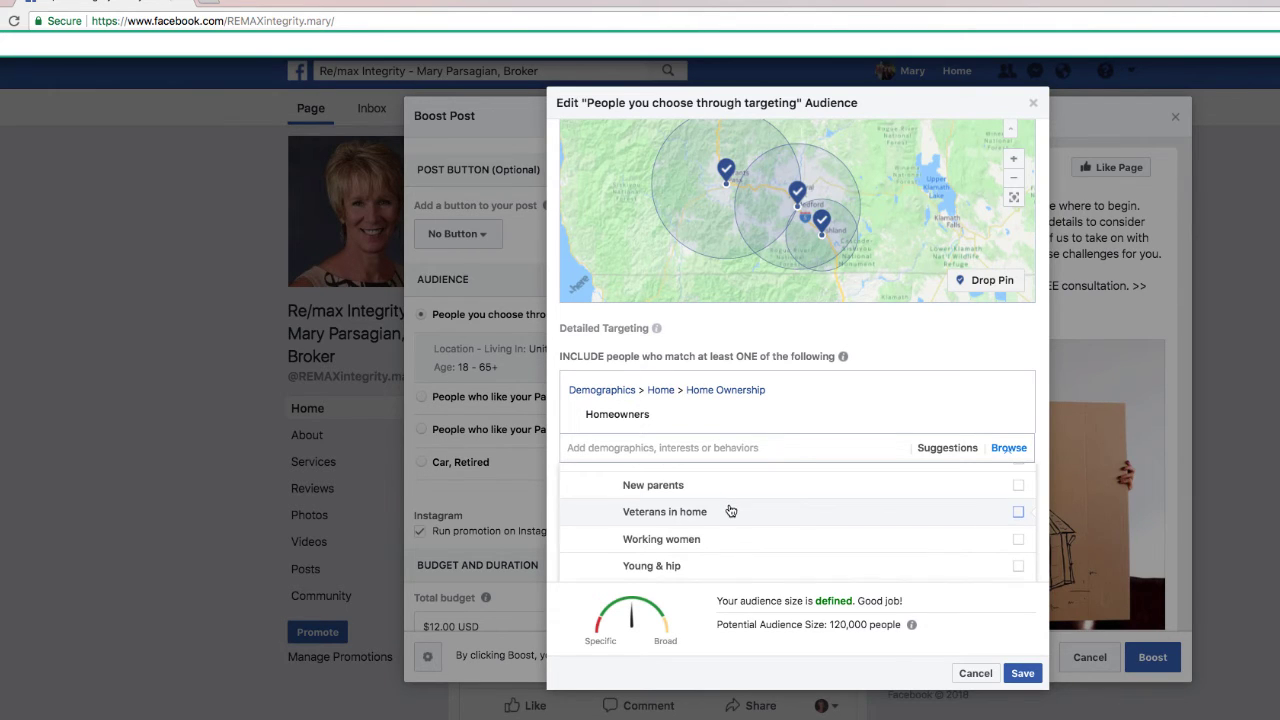
scroll(726, 514, down, 3)
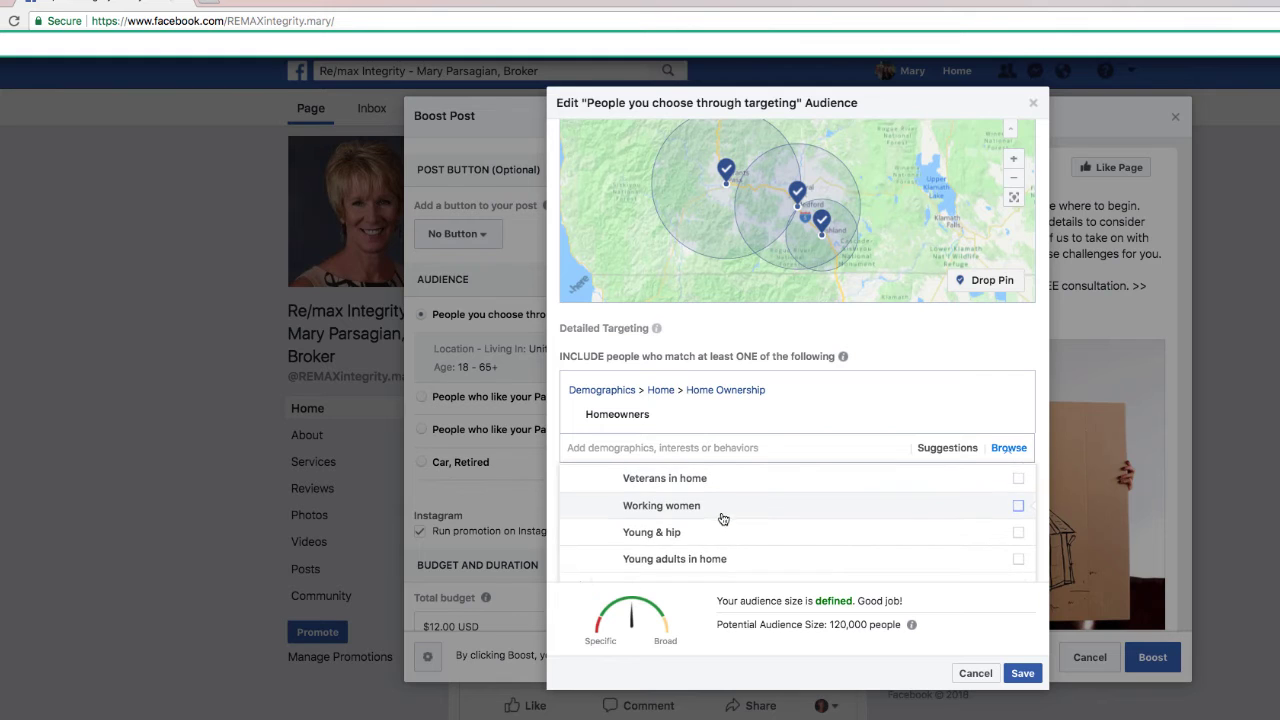
scroll(716, 528, down, 2)
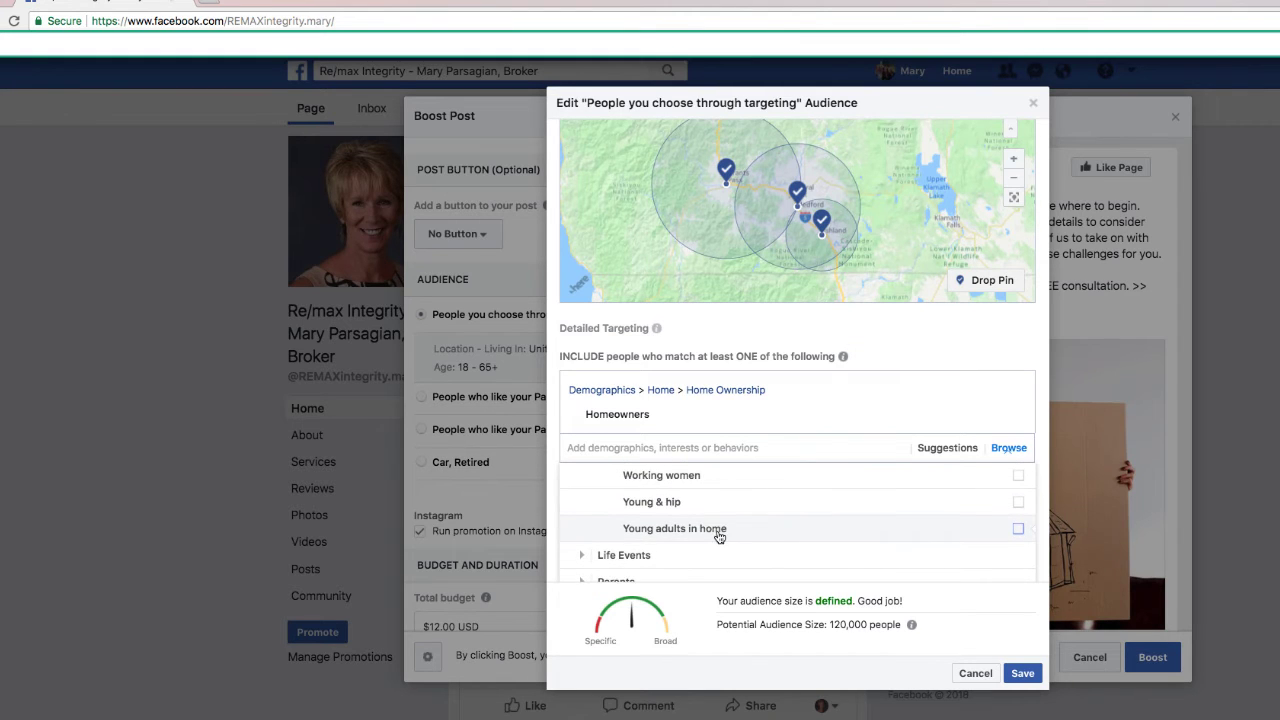
Step: Check the Anniversary options under the Life Events demographics and include Away from family in the audience's detailed targeting
click(581, 539)
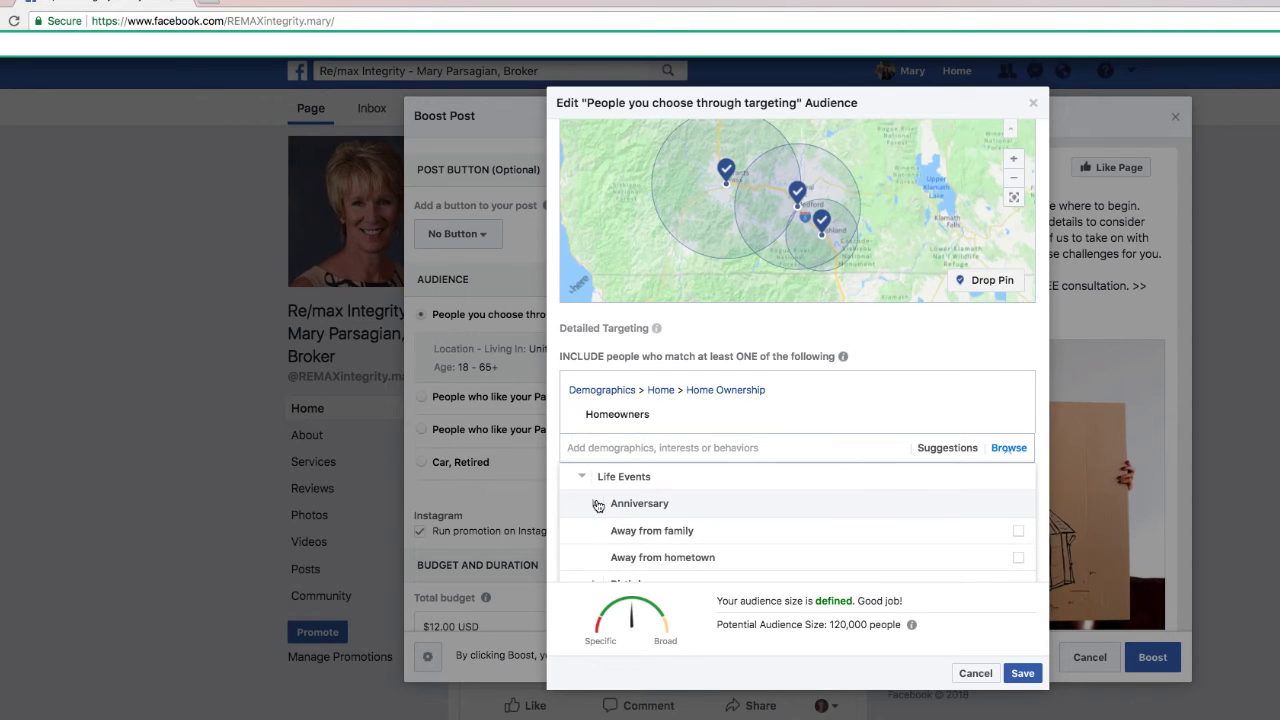
click(597, 505)
scroll(645, 505, down, 1)
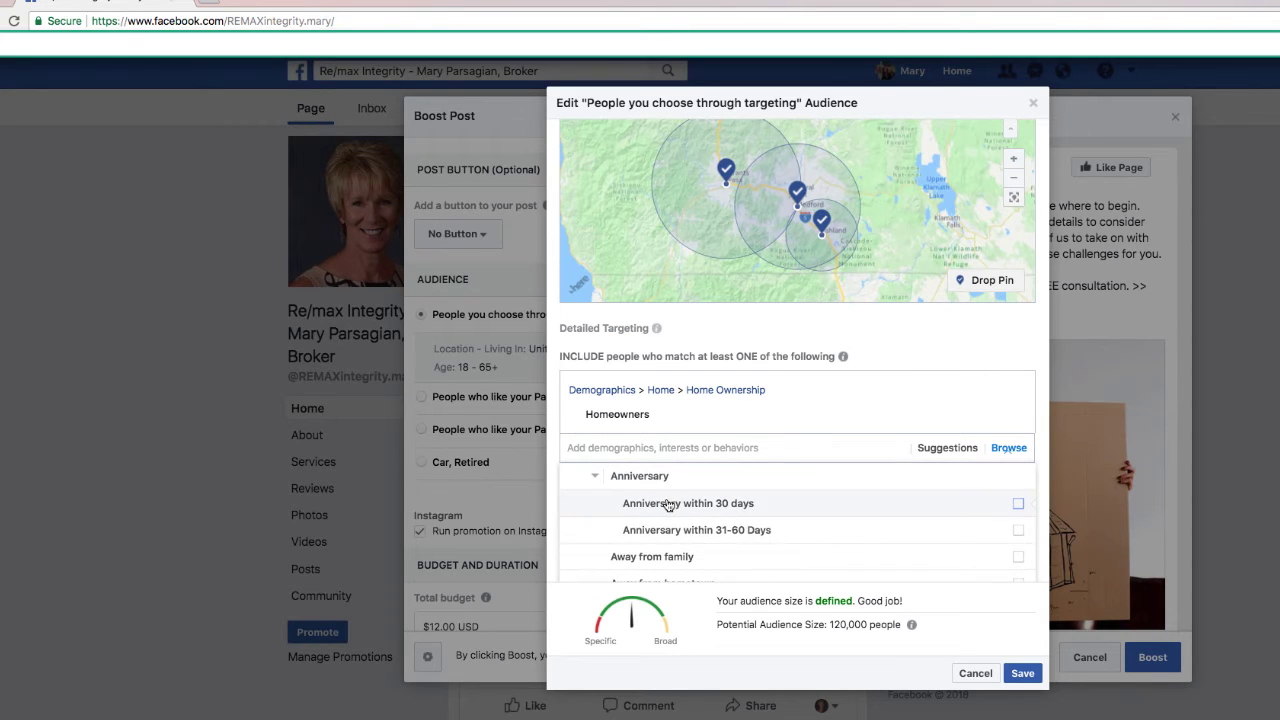
scroll(655, 520, up, 1)
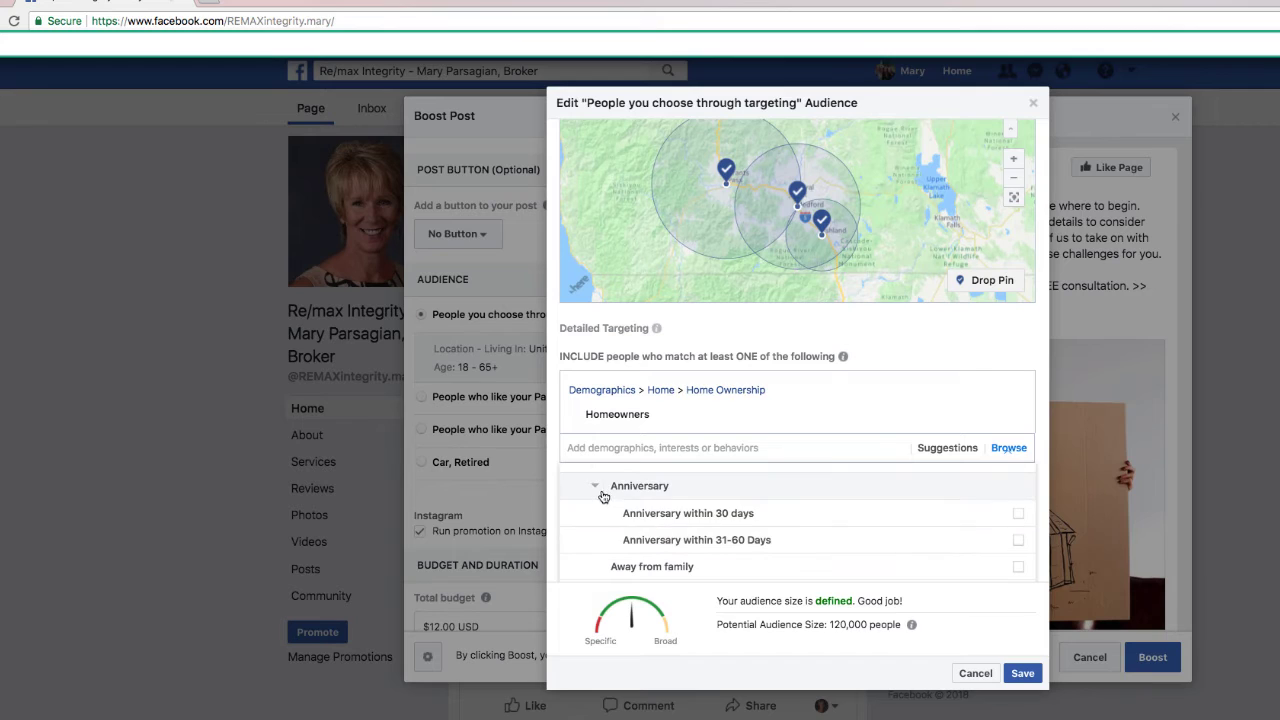
scroll(600, 504, up, 1)
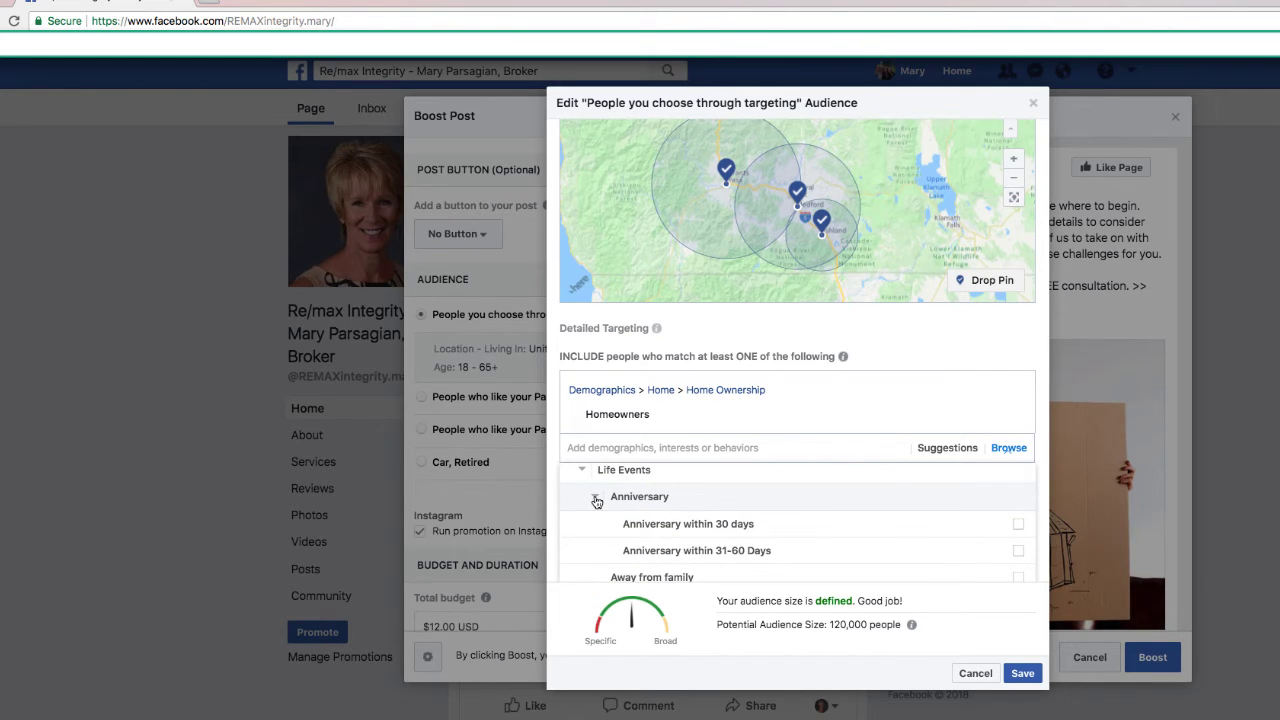
click(596, 500)
click(628, 540)
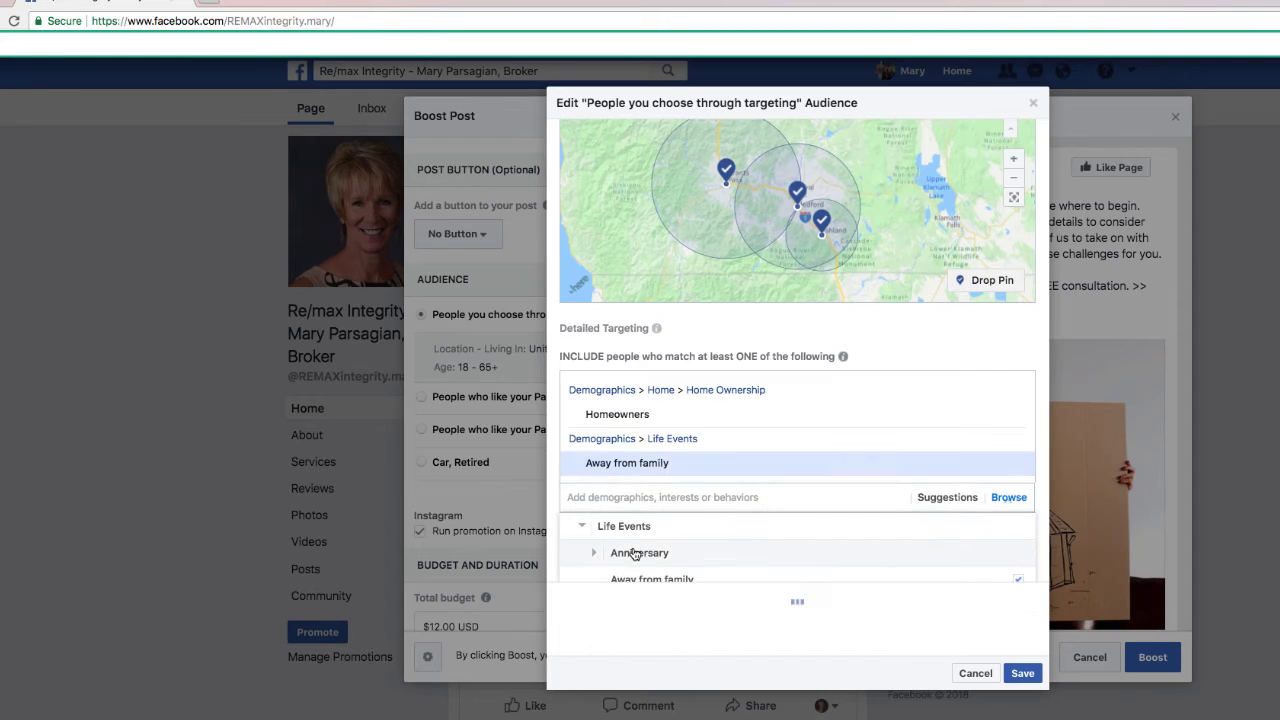
Step: Examine the Friends of options under Life Events, including the birthday, Recently Moved, newly engaged and newlywed groups
scroll(631, 546, down, 3)
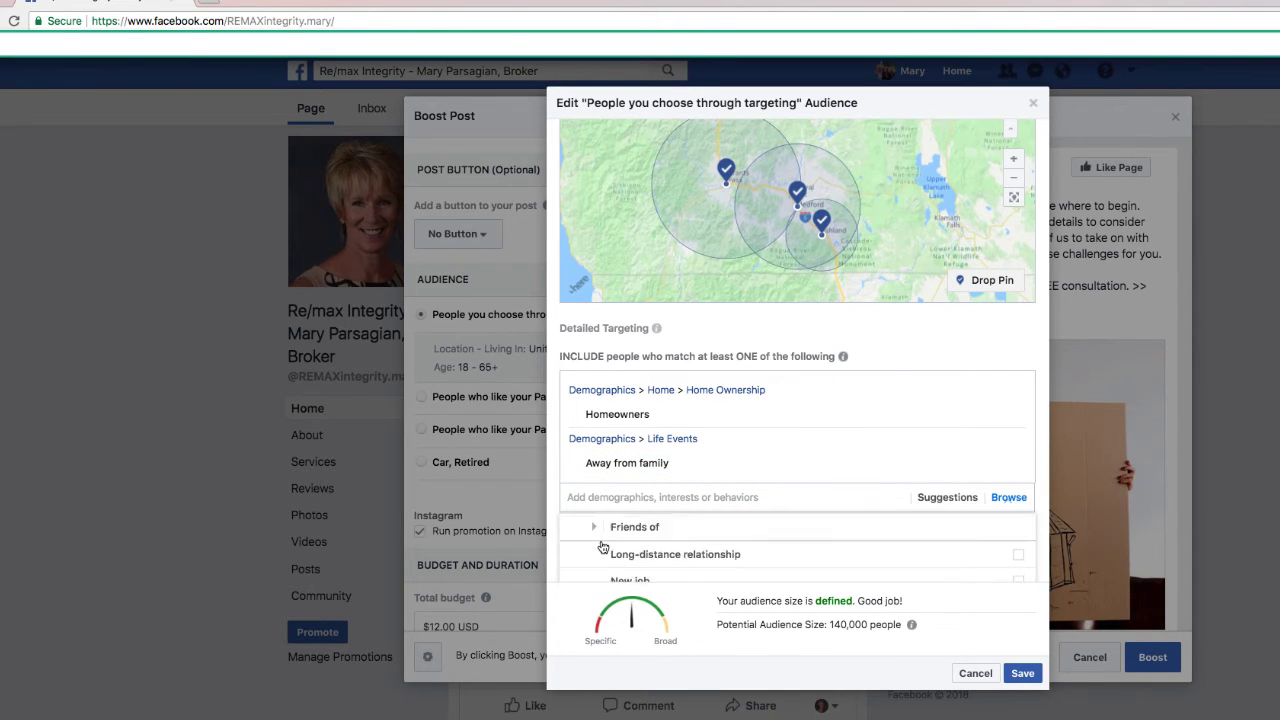
scroll(611, 540, down, 2)
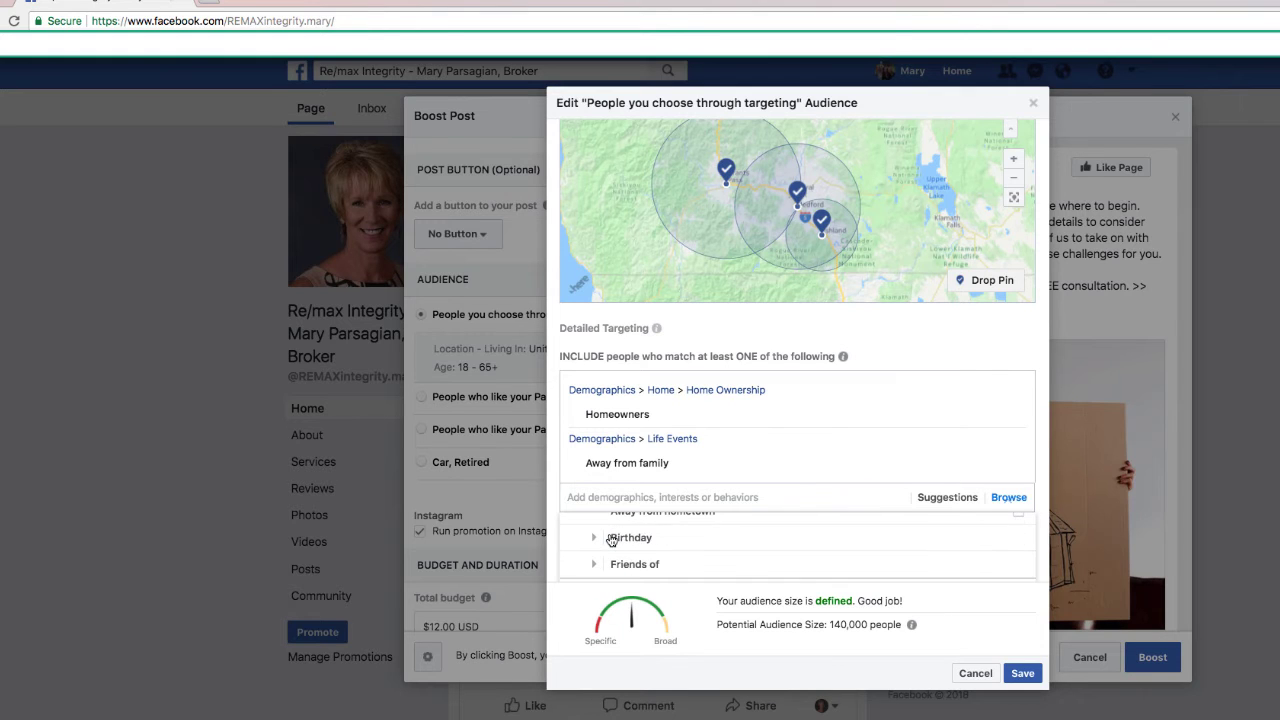
click(596, 549)
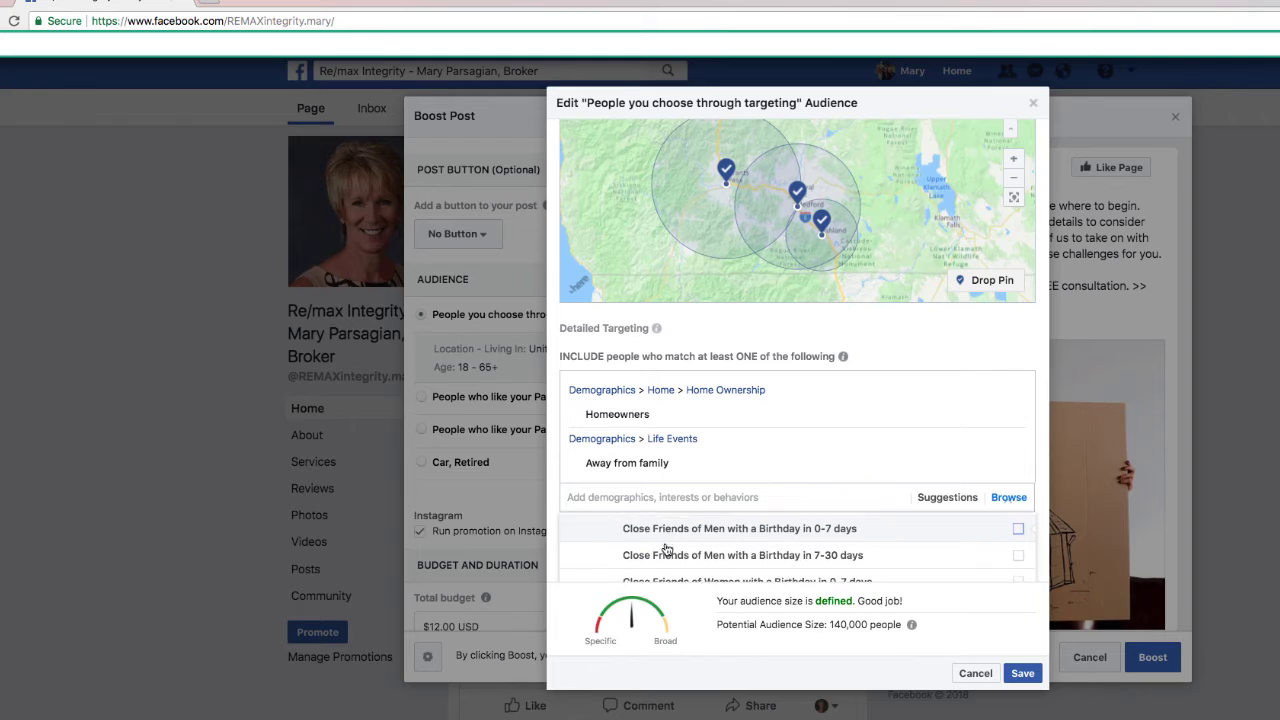
scroll(660, 548, up, 2)
scroll(617, 537, up, 1)
scroll(614, 537, down, 1)
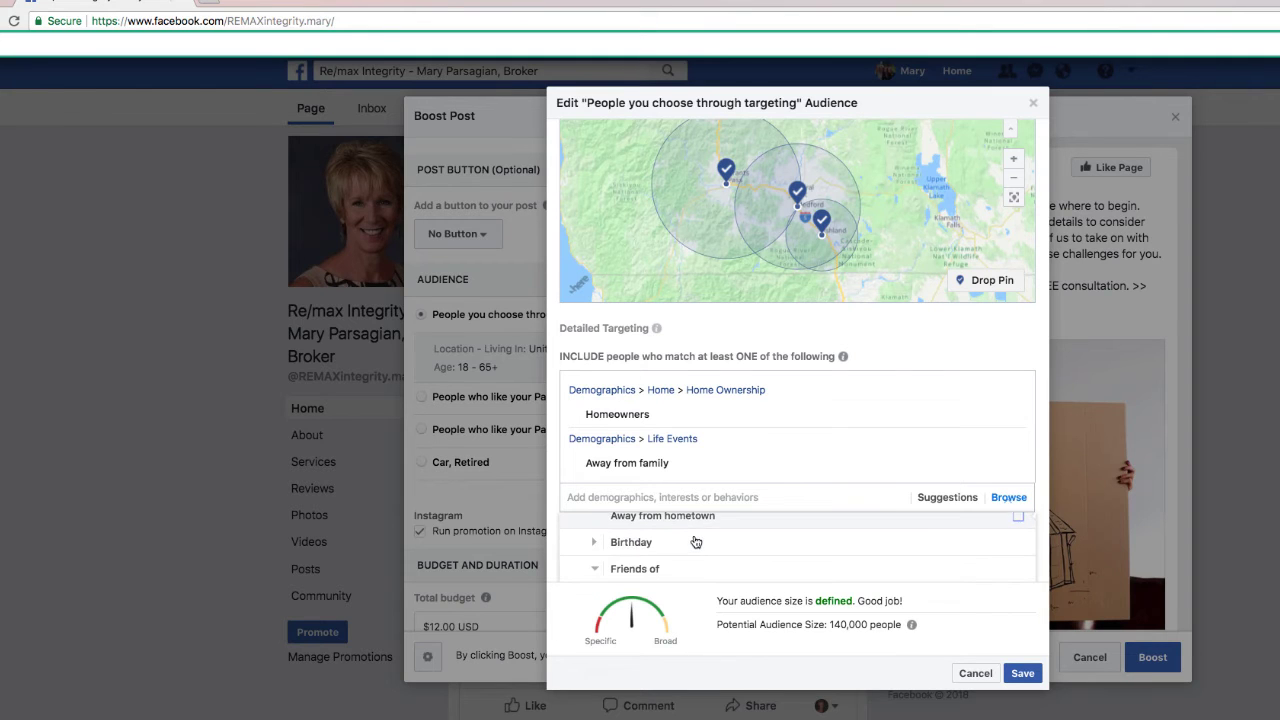
scroll(696, 549, down, 1)
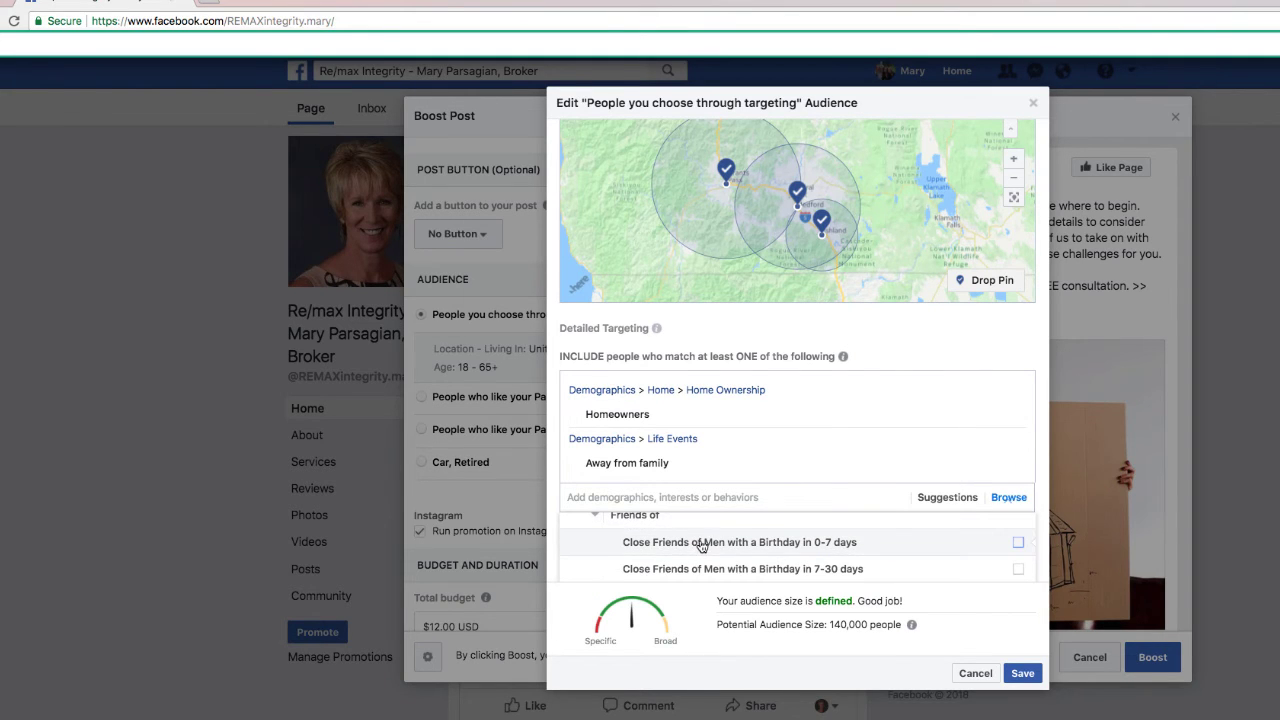
scroll(702, 545, down, 1)
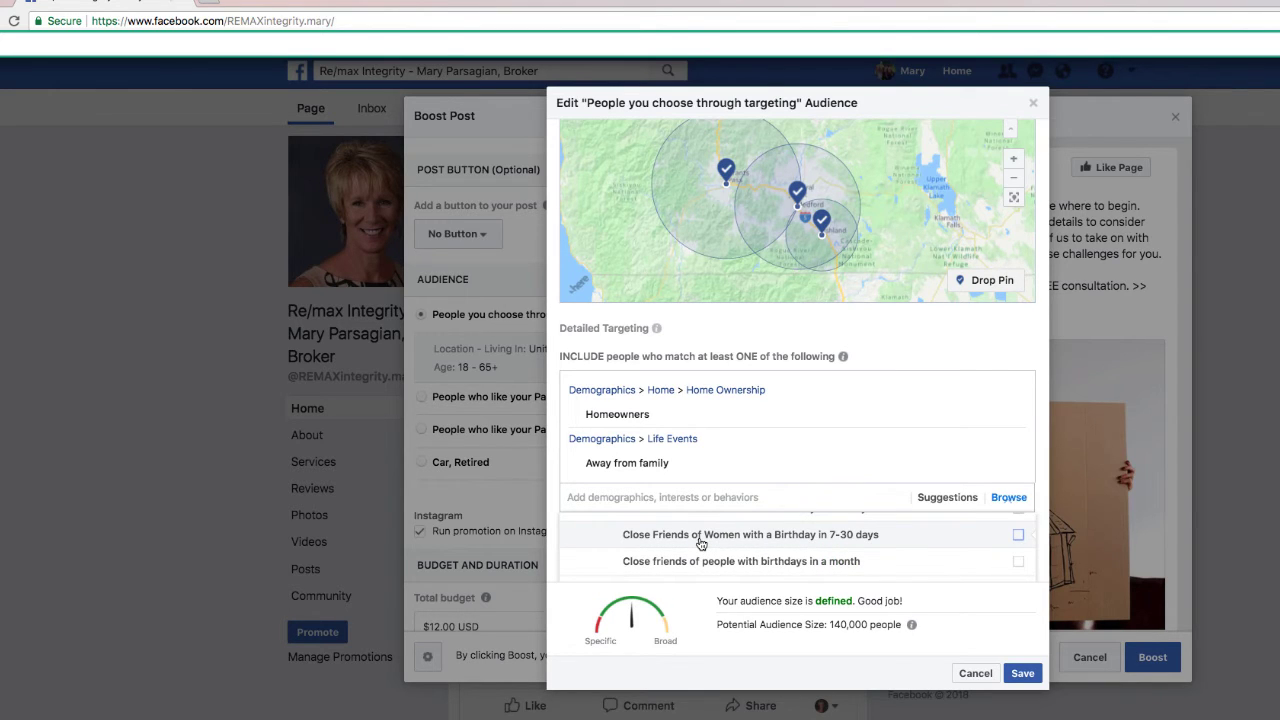
scroll(701, 543, down, 1)
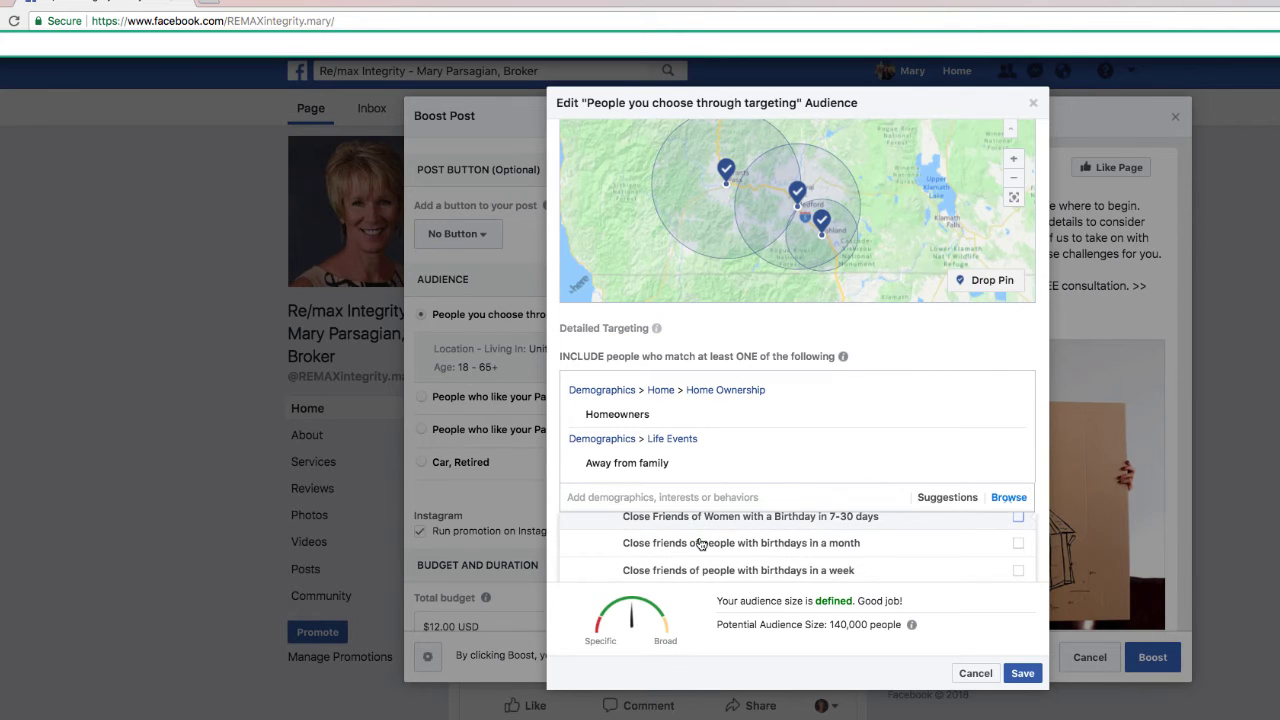
scroll(701, 545, down, 1)
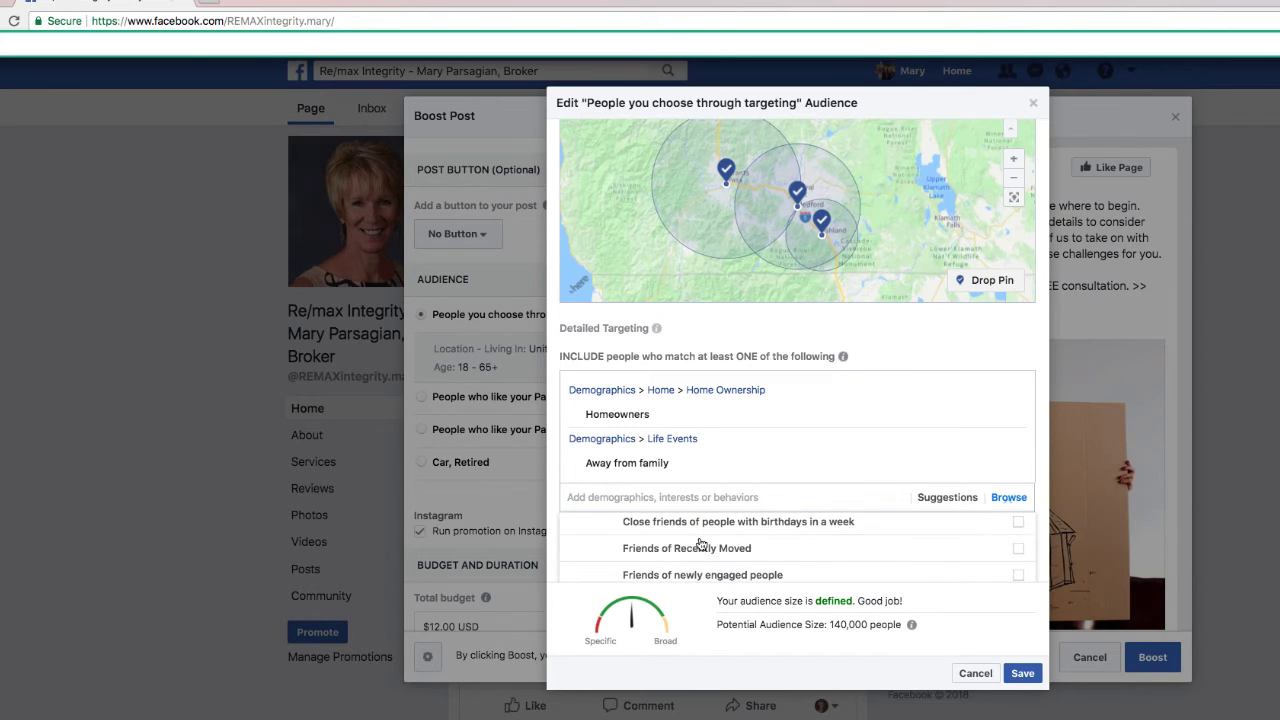
scroll(701, 550, down, 1)
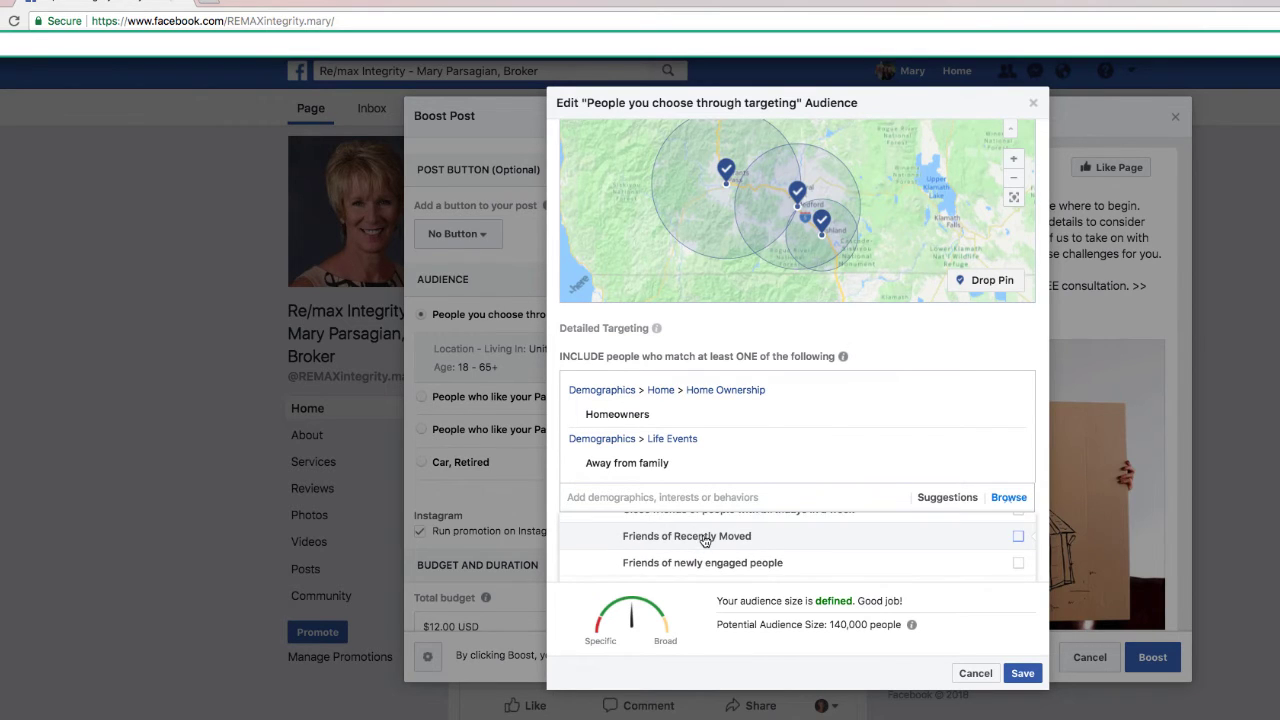
scroll(704, 540, down, 2)
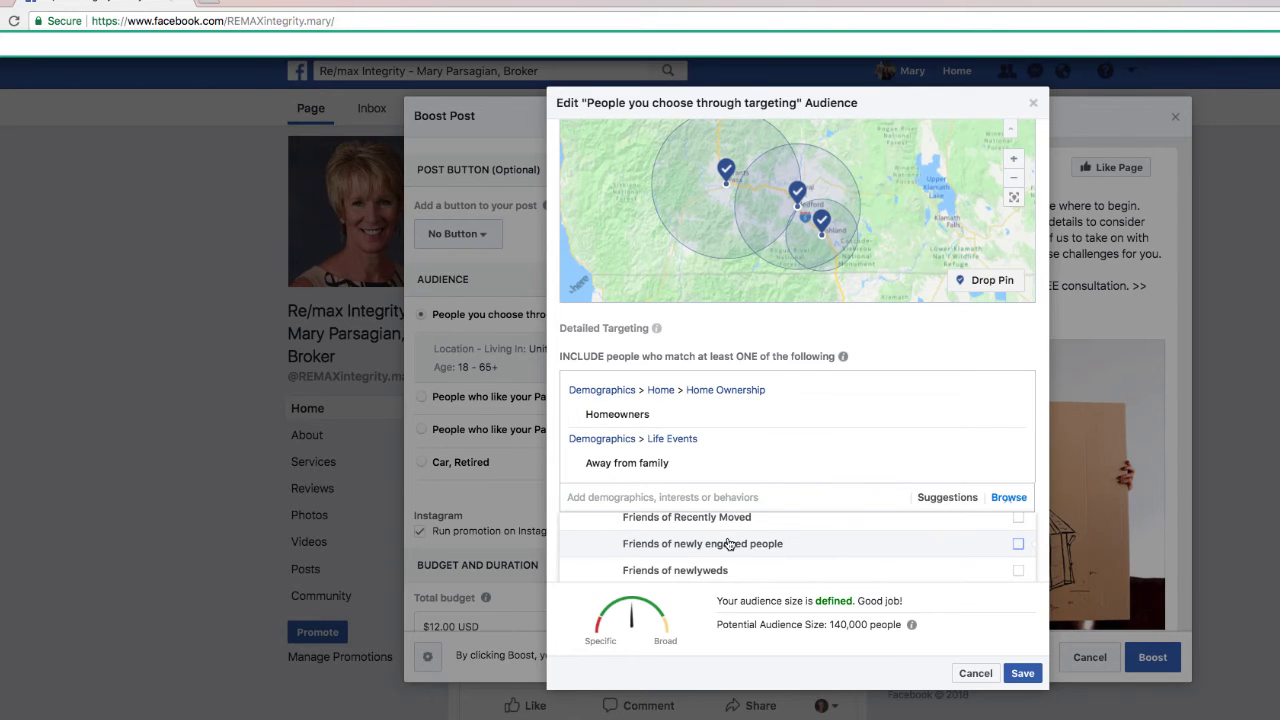
scroll(730, 548, down, 1)
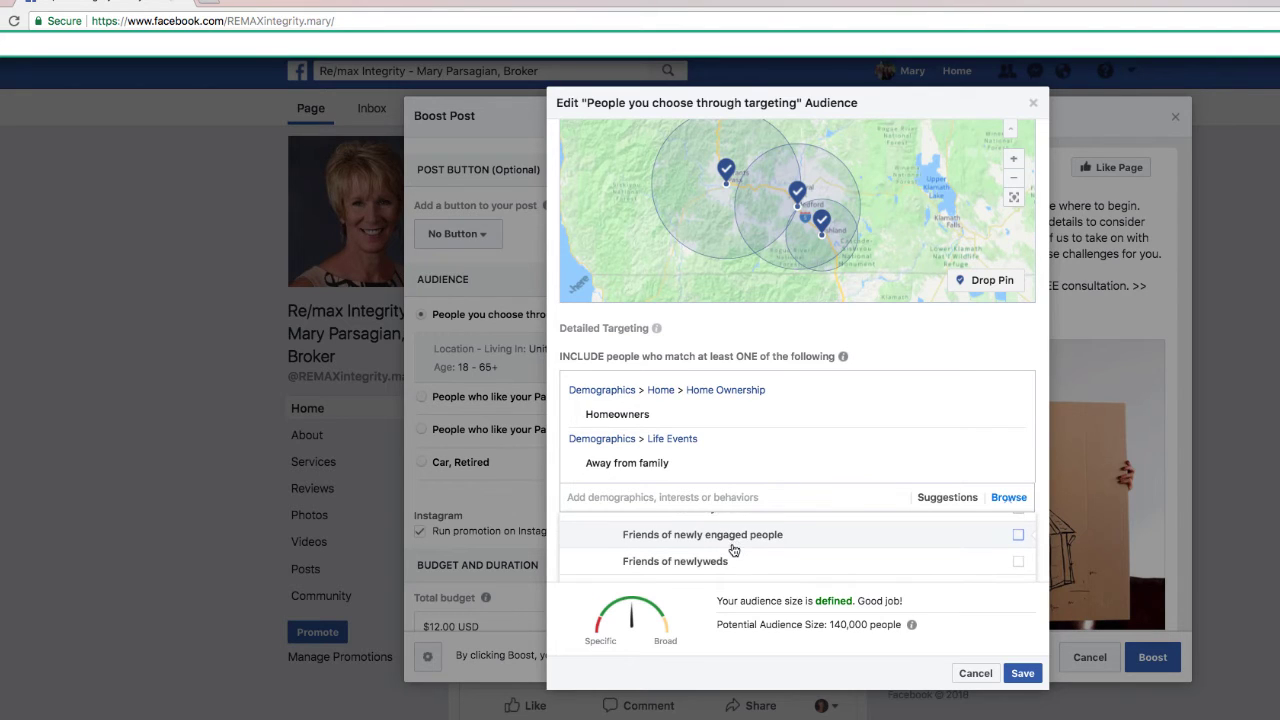
Step: Examine the remaining Life Events options, from Long-distance relationship and New job to the newlywed periods and Recently moved
scroll(733, 549, down, 4)
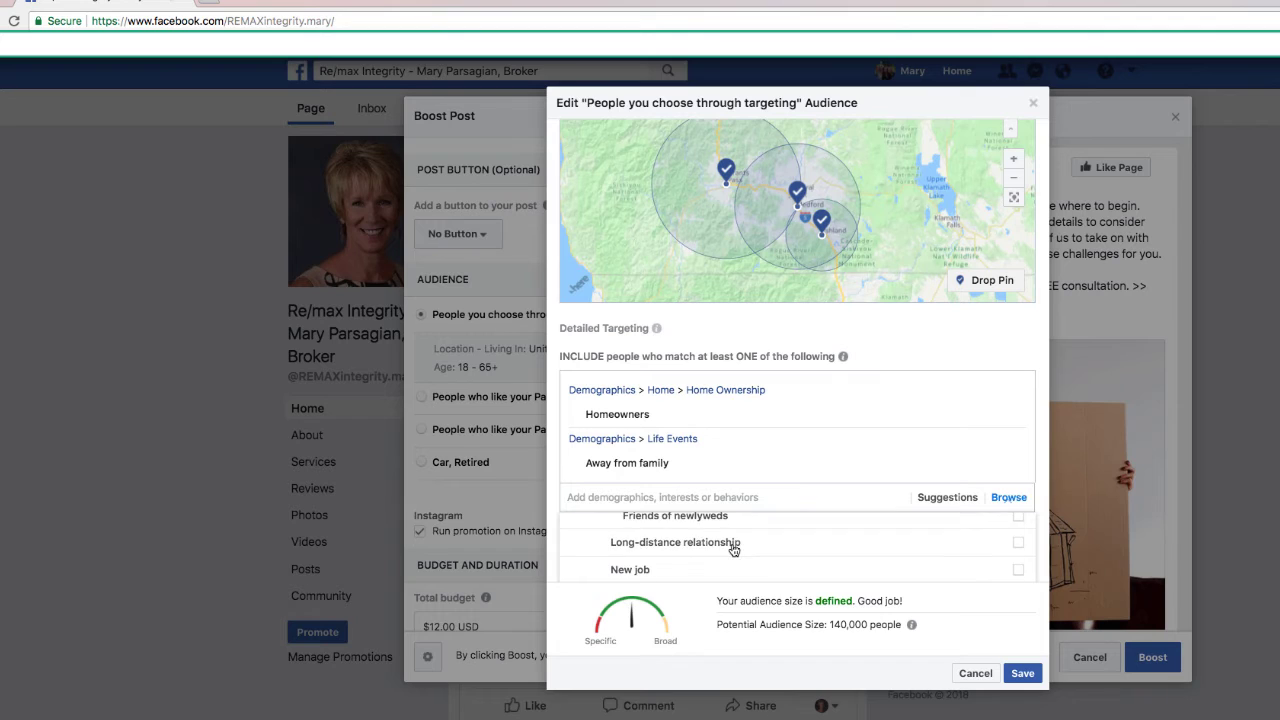
scroll(733, 549, up, 1)
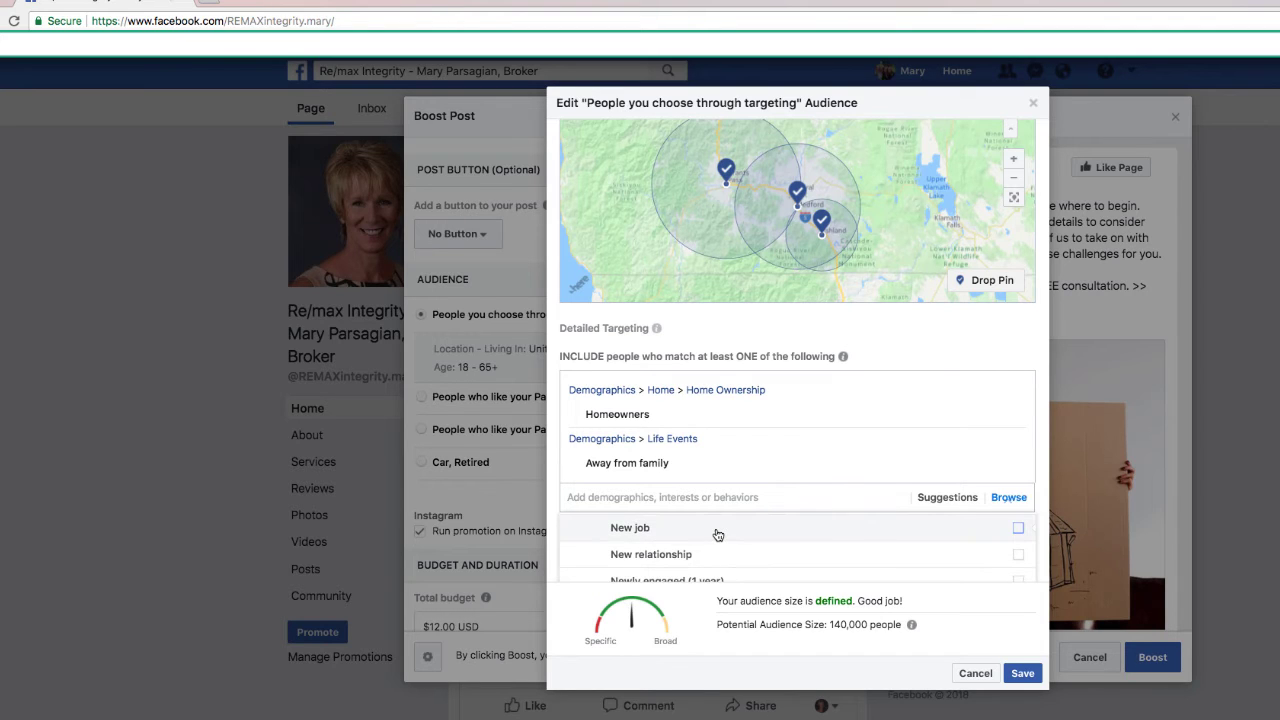
scroll(717, 535, down, 1)
scroll(715, 535, down, 1)
scroll(714, 535, up, 2)
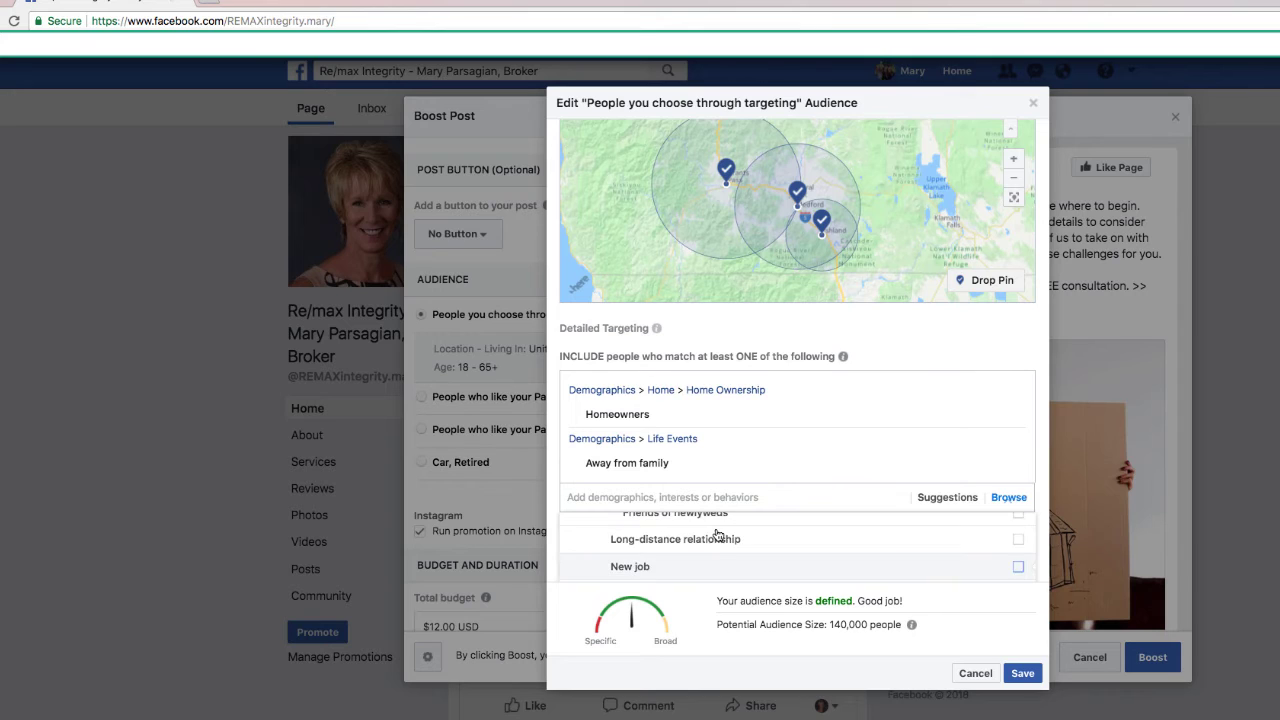
scroll(711, 567, down, 5)
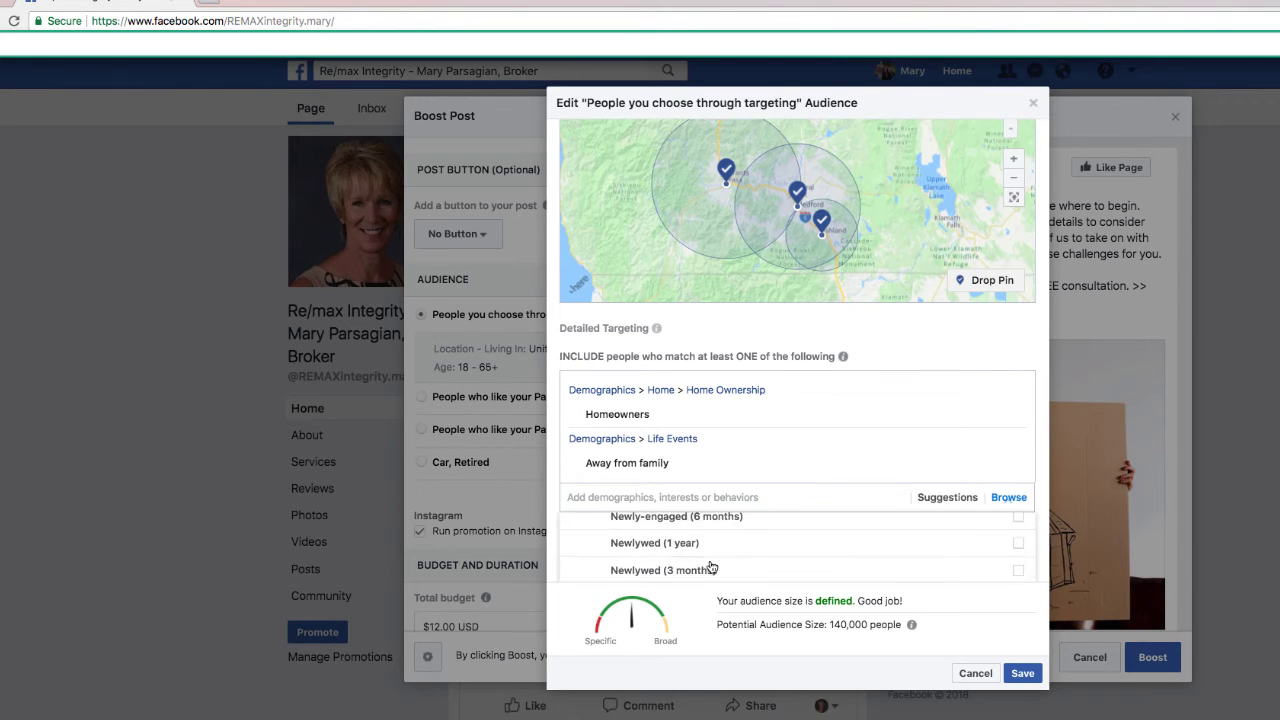
scroll(711, 567, down, 1)
scroll(680, 551, down, 1)
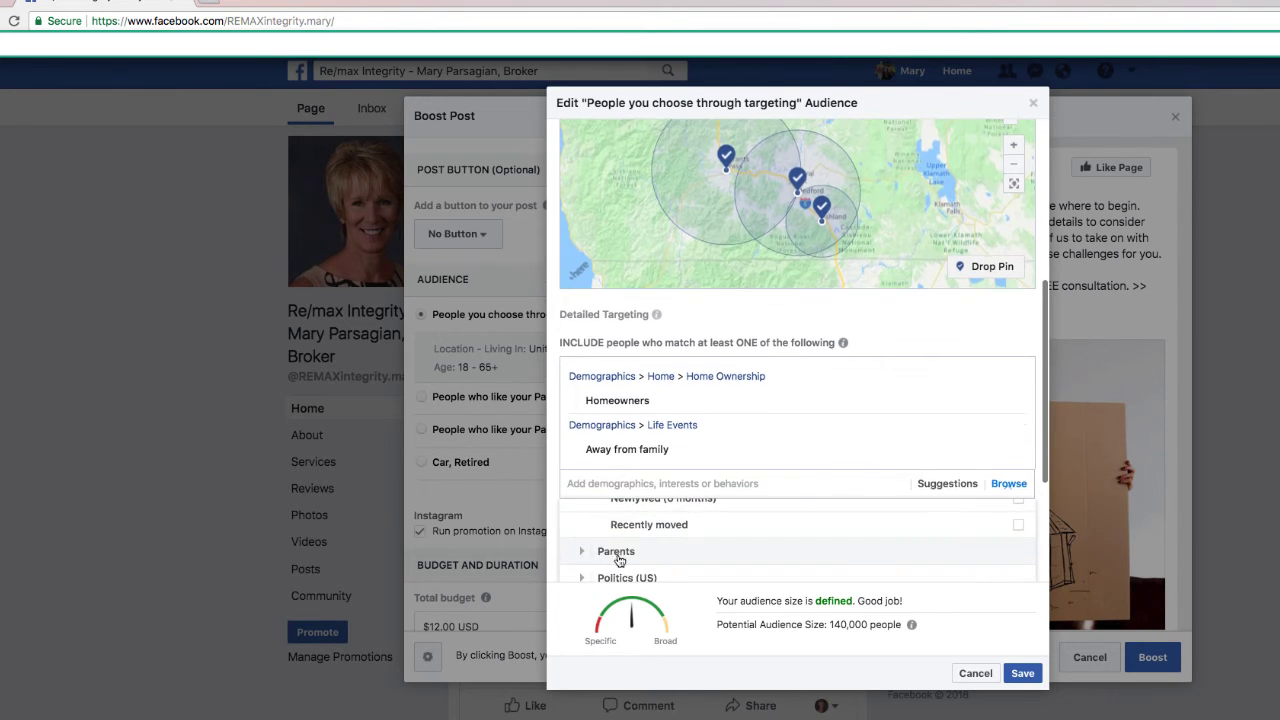
Step: Examine the Parents demographics, covering the All Parents age groups and the Moms options from Big-city moms to Trendy moms
click(585, 556)
scroll(663, 538, down, 1)
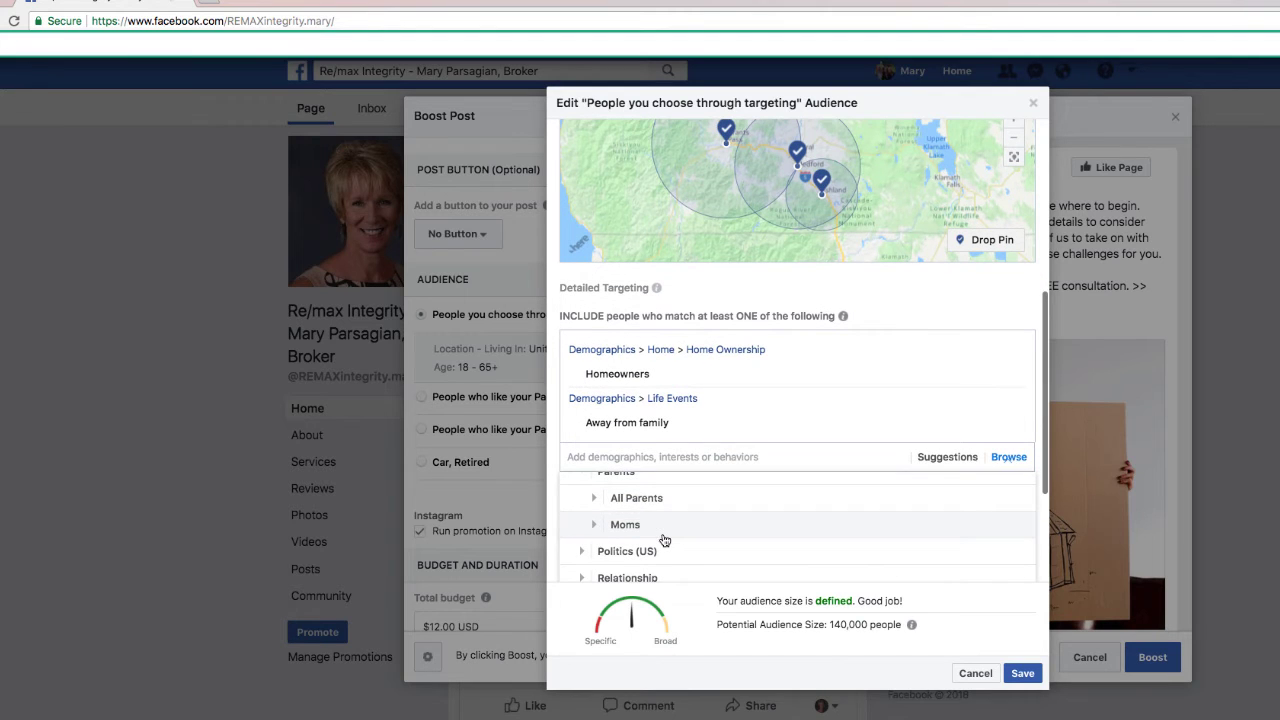
click(592, 498)
scroll(636, 511, down, 4)
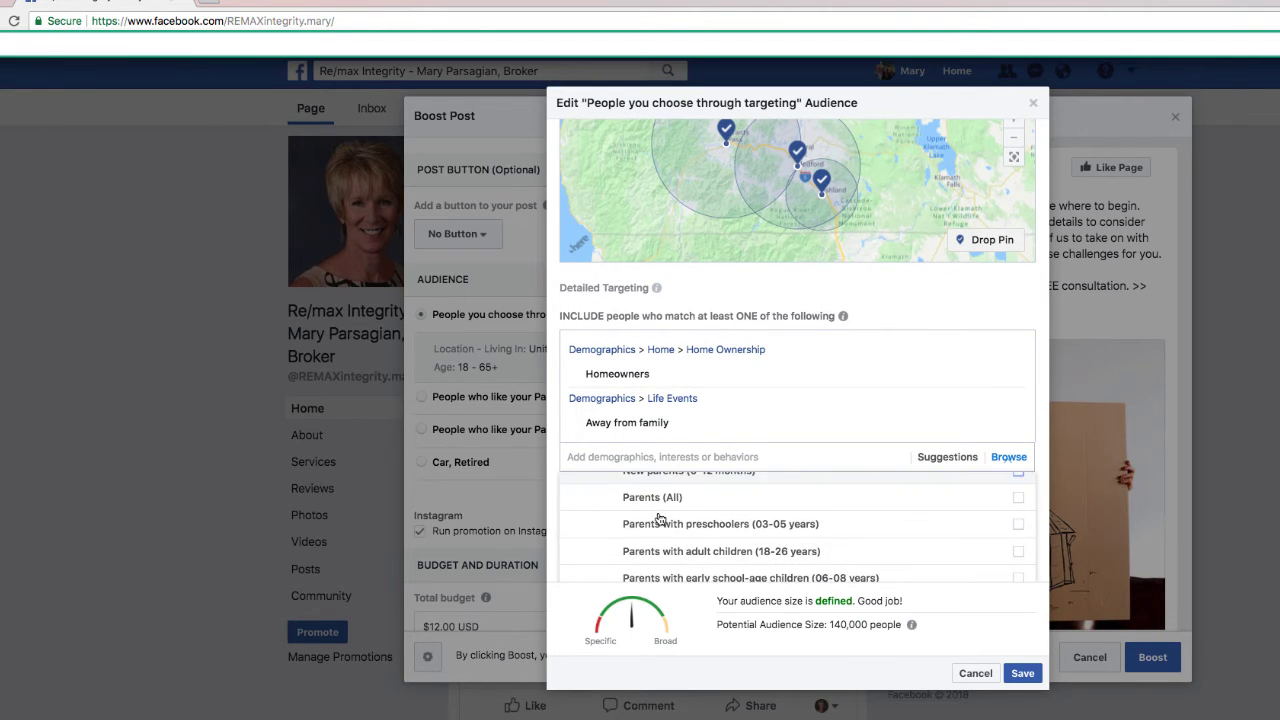
scroll(640, 515, down, 2)
click(598, 530)
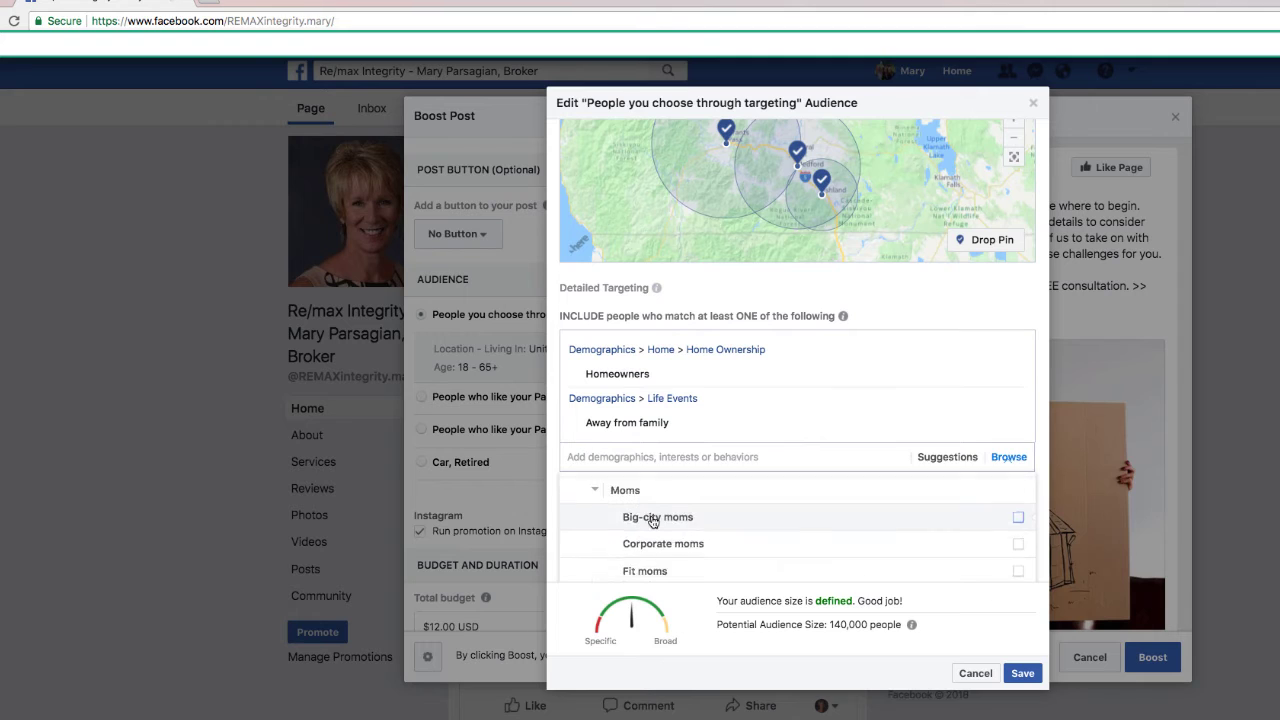
scroll(651, 520, down, 2)
scroll(652, 522, down, 6)
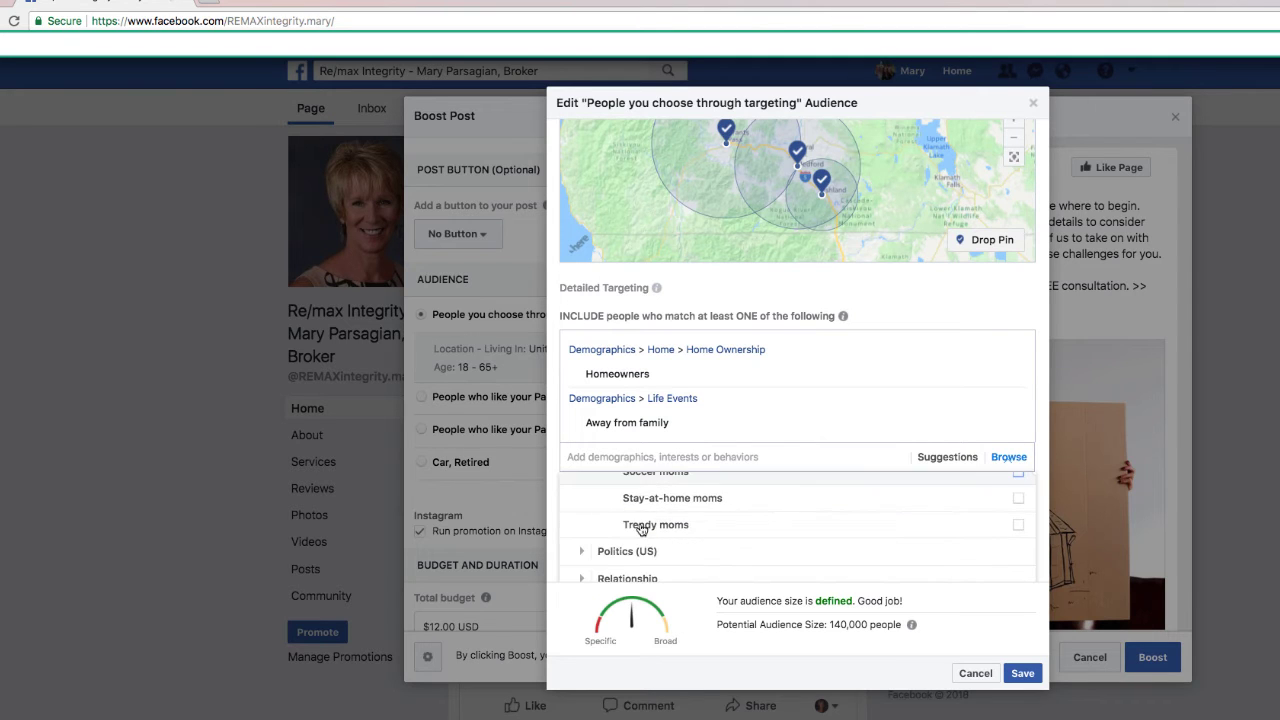
Step: Examine the Relationship Status options from Civil Union to Widowed and the Work categories under Demographics
scroll(585, 550, down, 1)
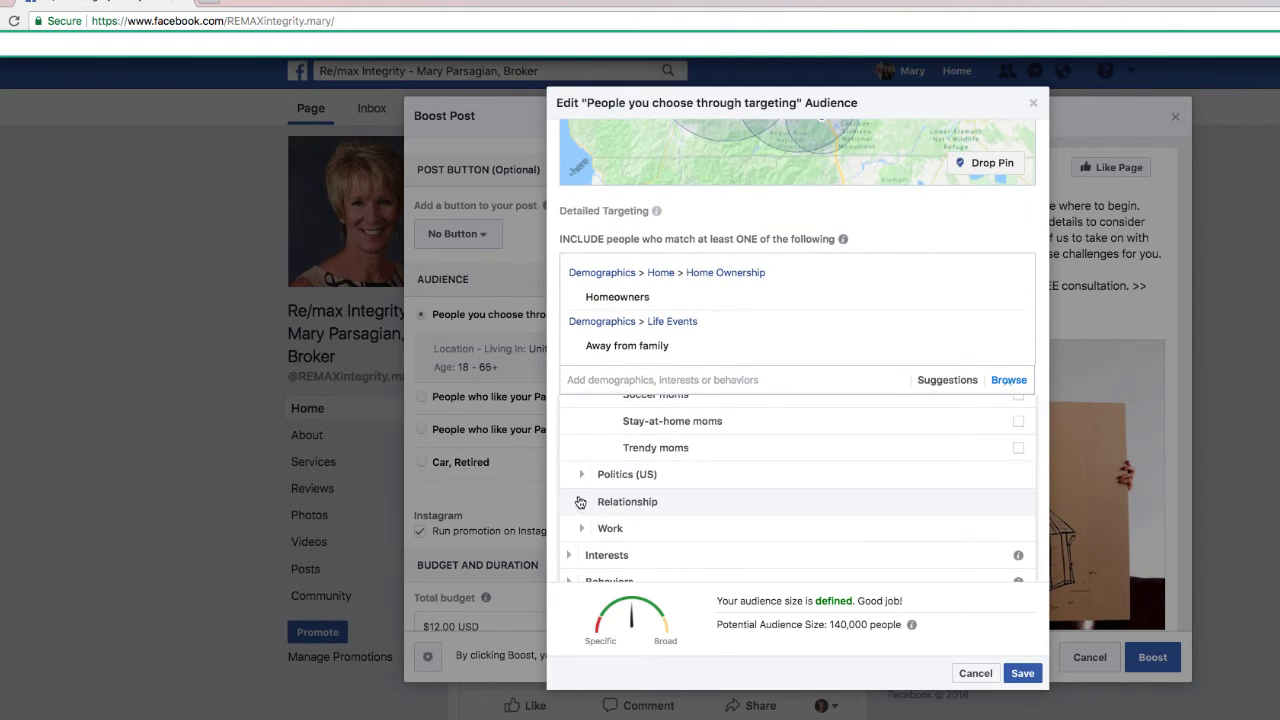
click(582, 505)
click(597, 491)
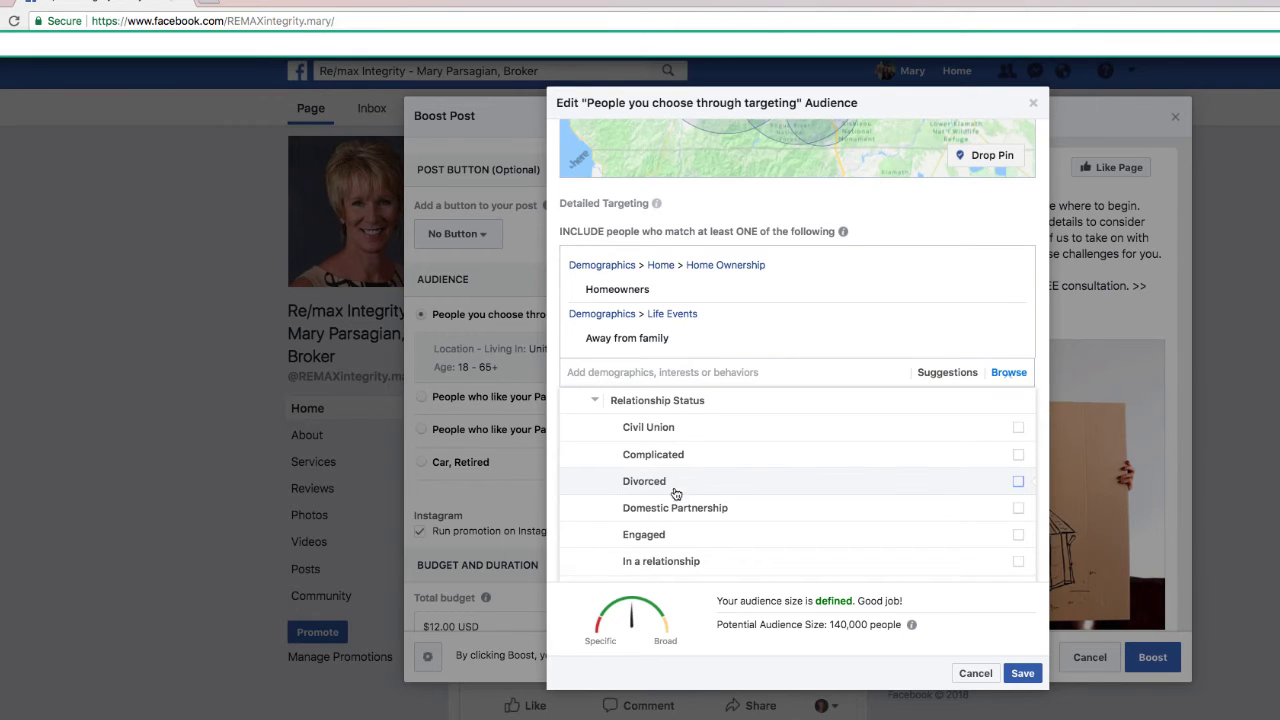
scroll(677, 495, down, 1)
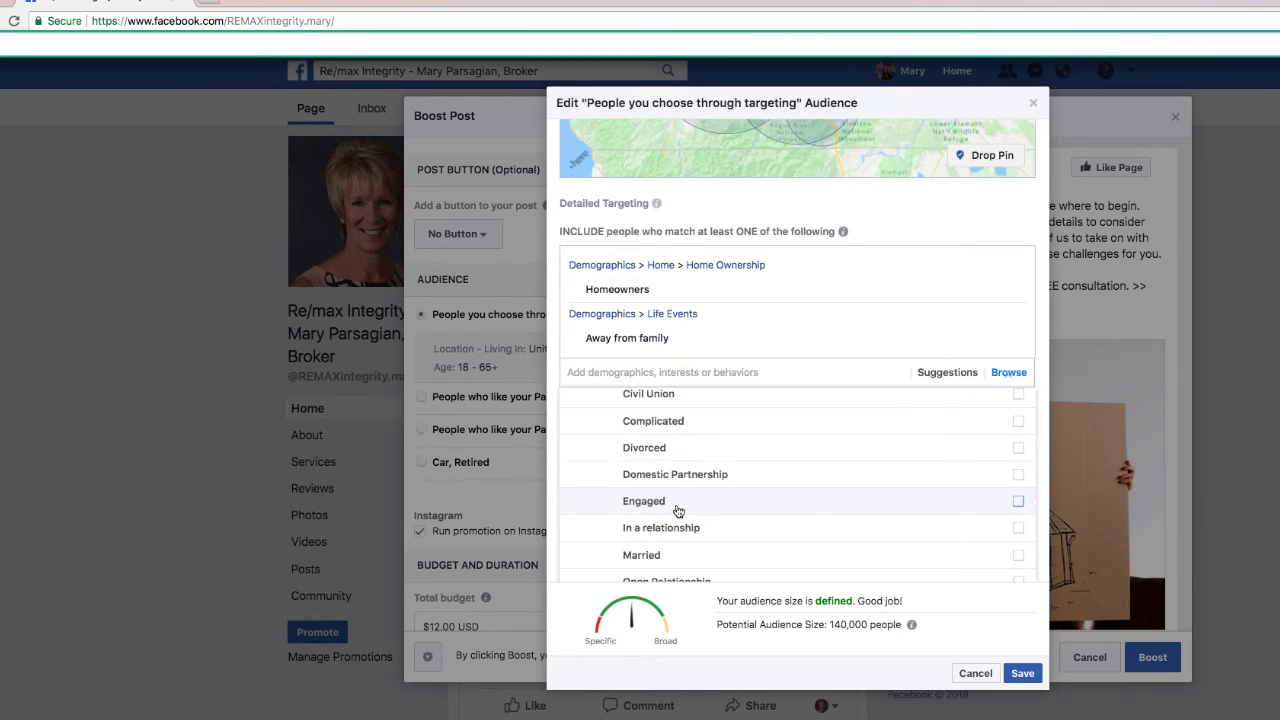
scroll(678, 511, down, 4)
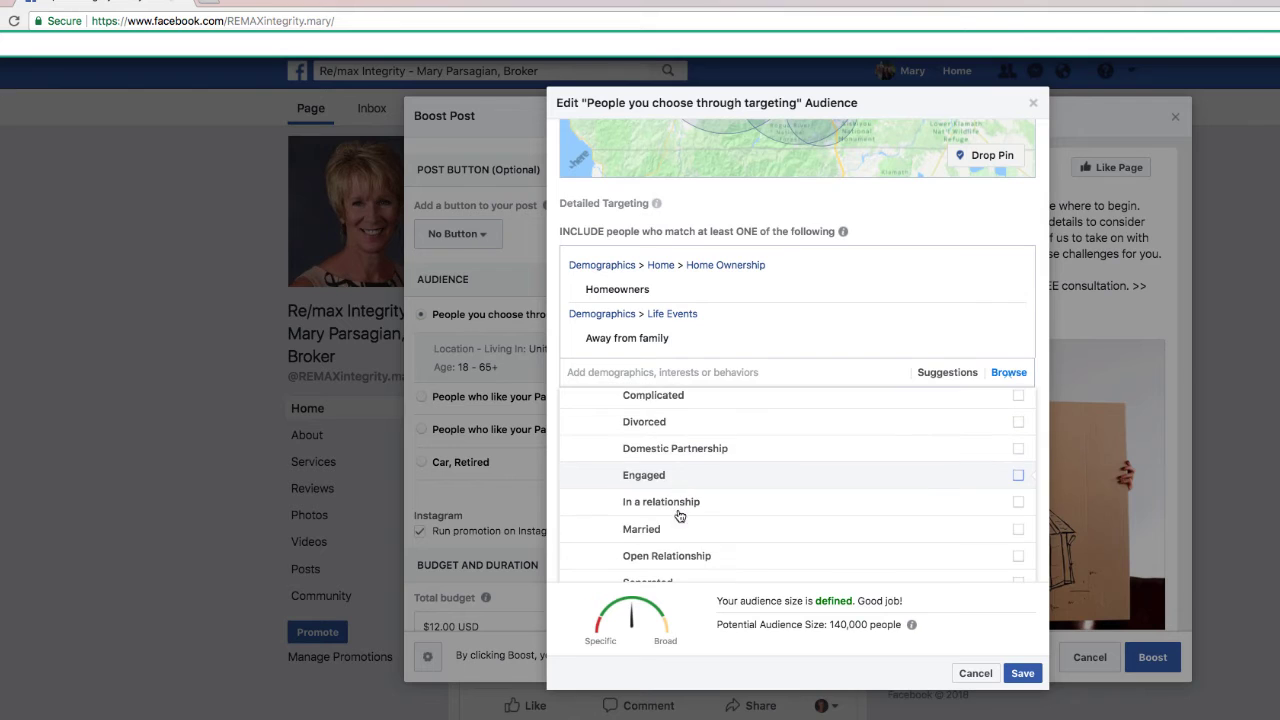
scroll(683, 529, down, 2)
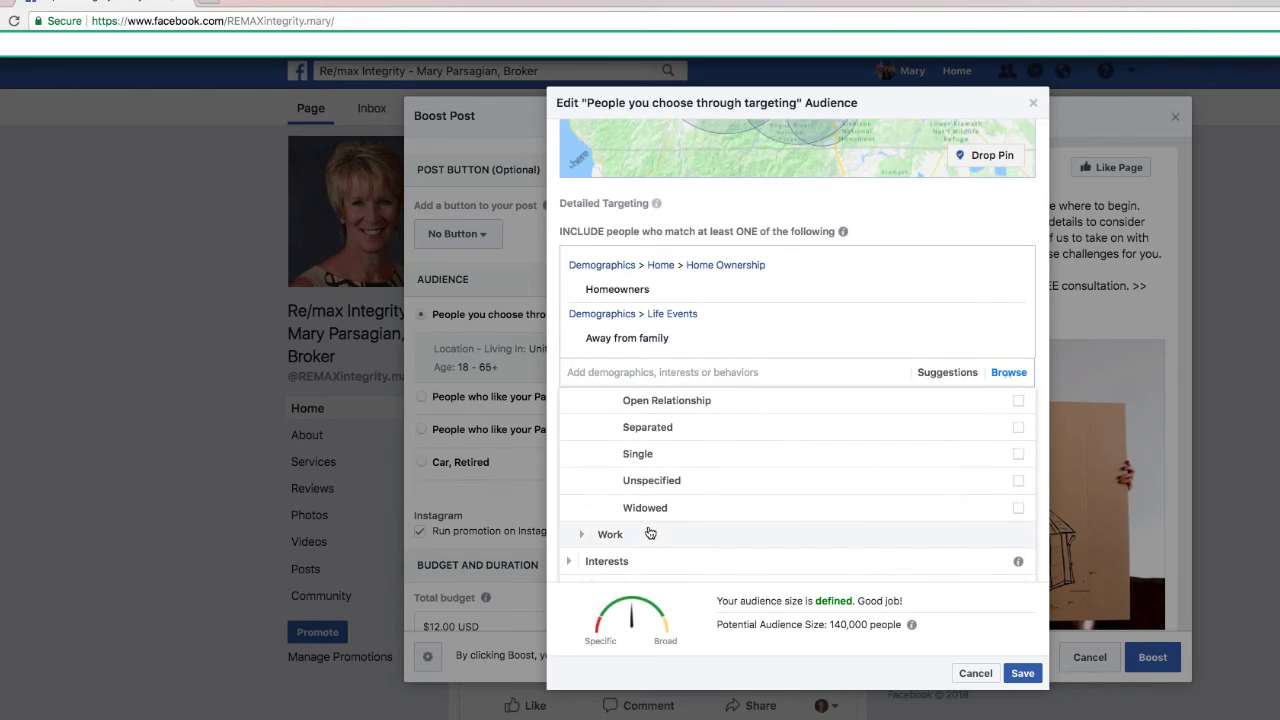
click(584, 538)
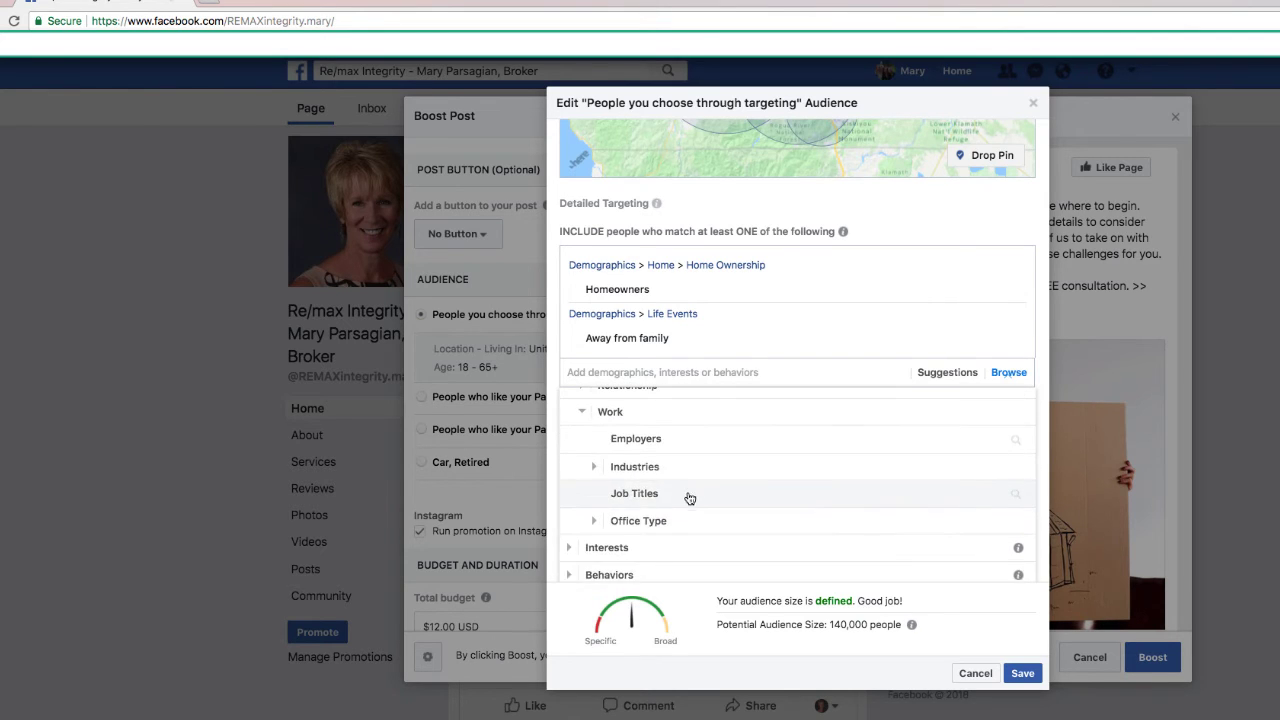
scroll(690, 496, down, 2)
Step: Examine the Family and relationships options and the Hobbies and activities categories under Interests
click(573, 484)
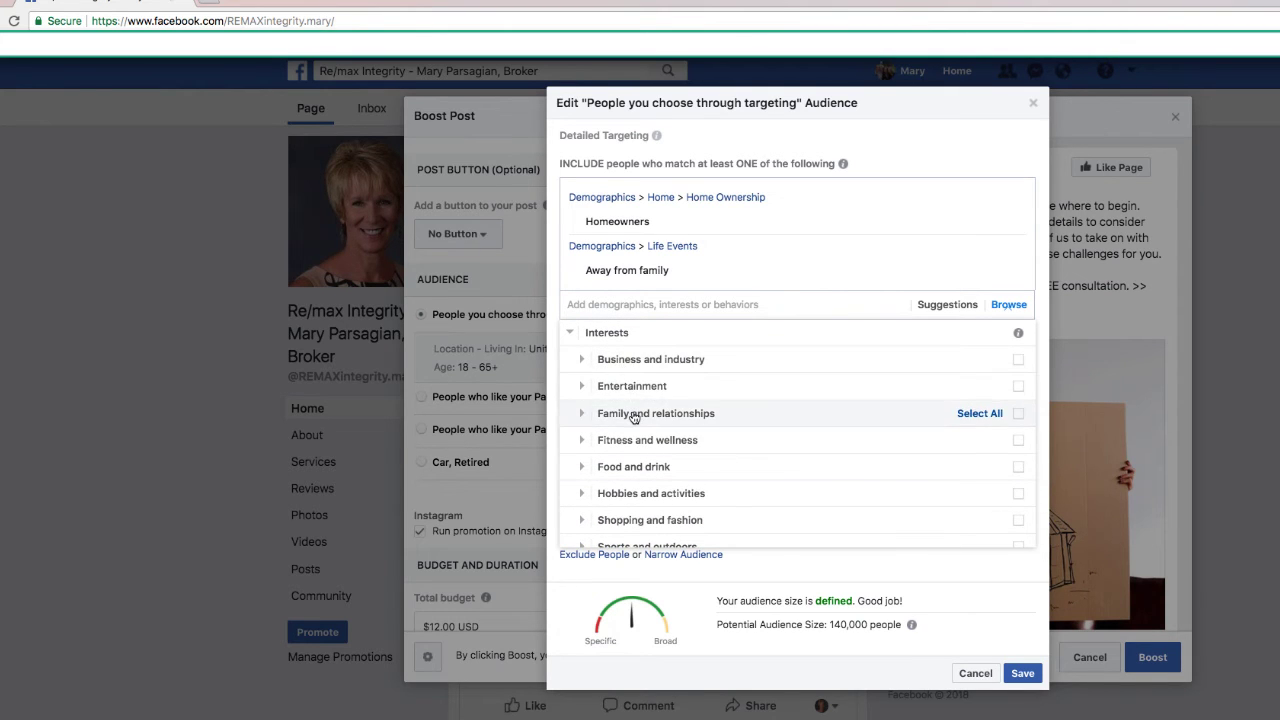
click(584, 415)
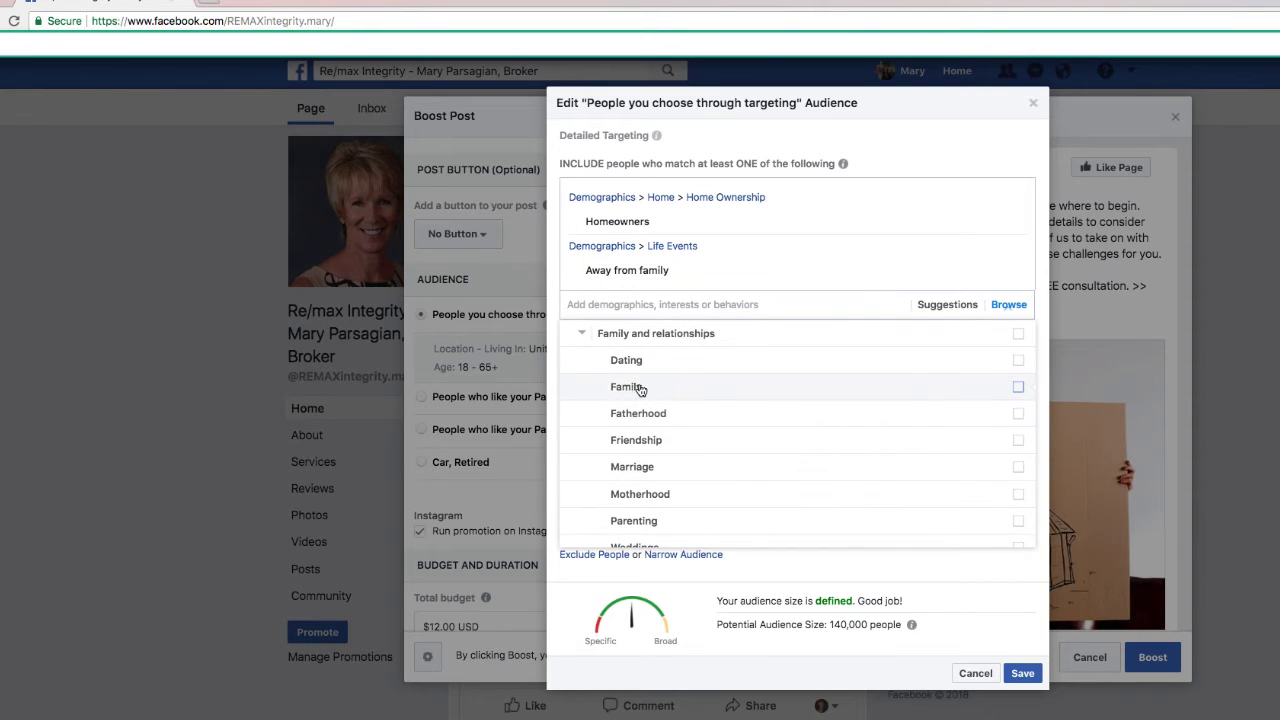
scroll(633, 440, down, 3)
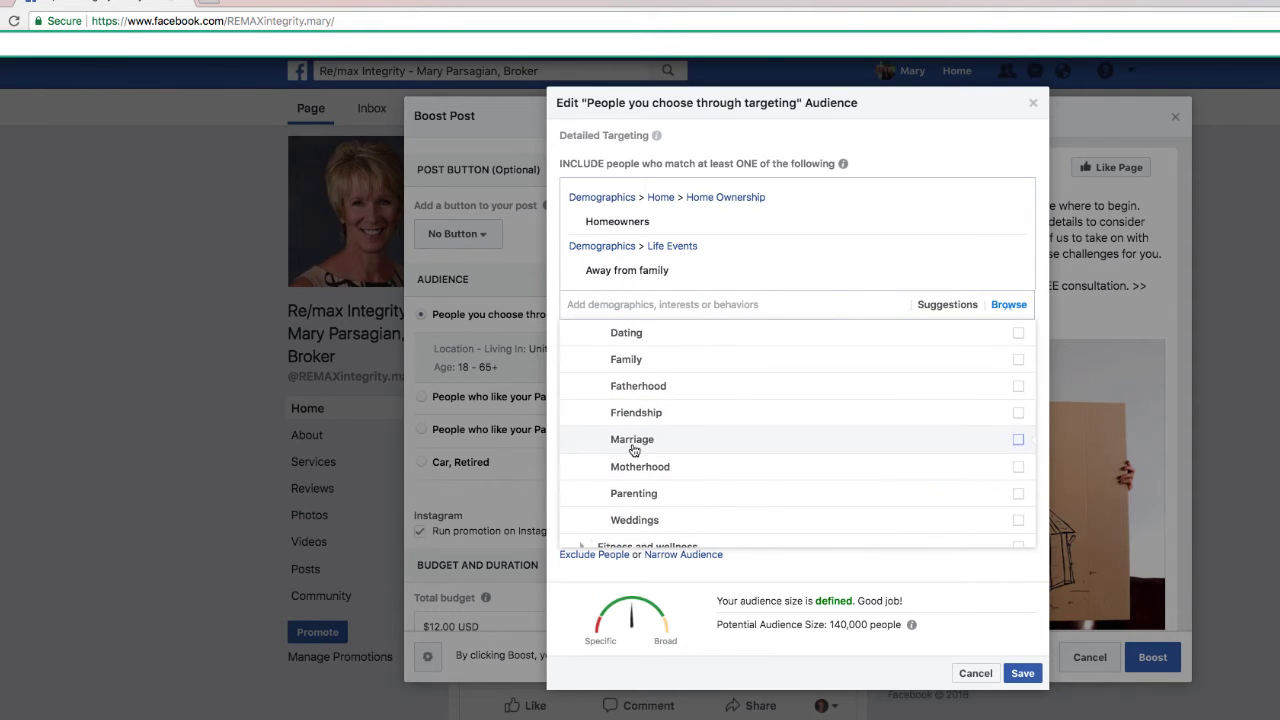
scroll(587, 512, down, 1)
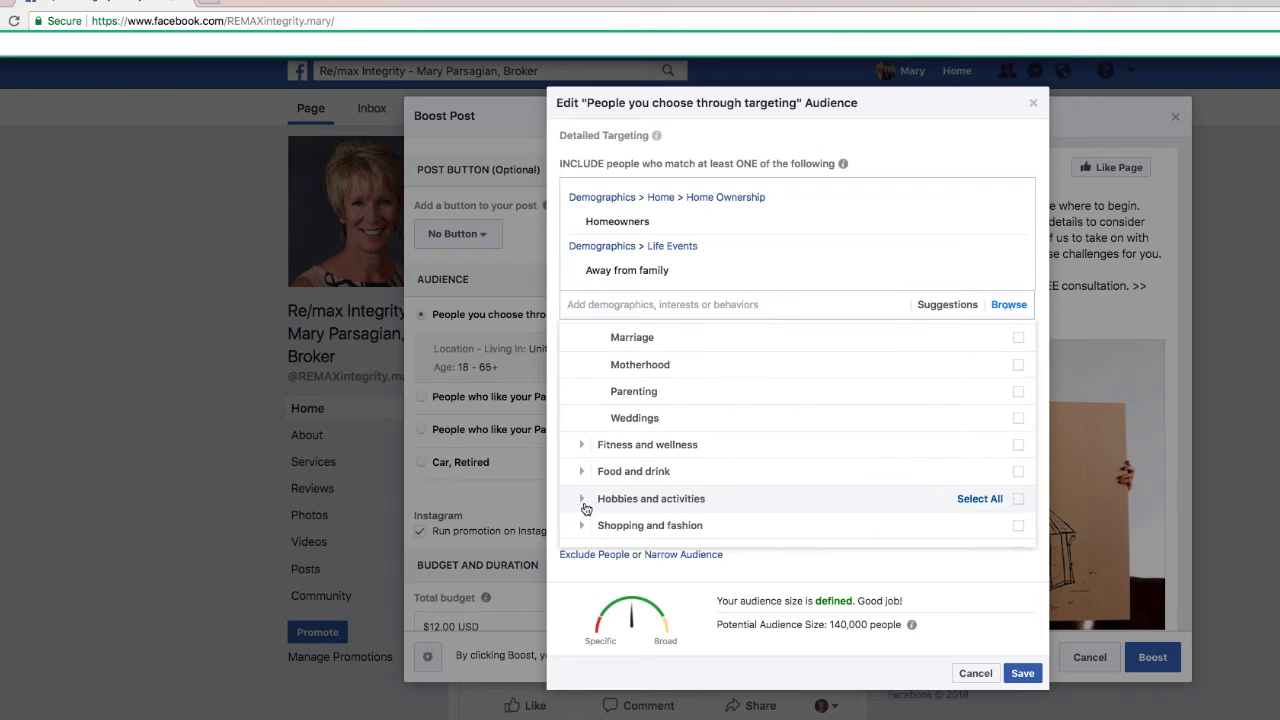
click(583, 500)
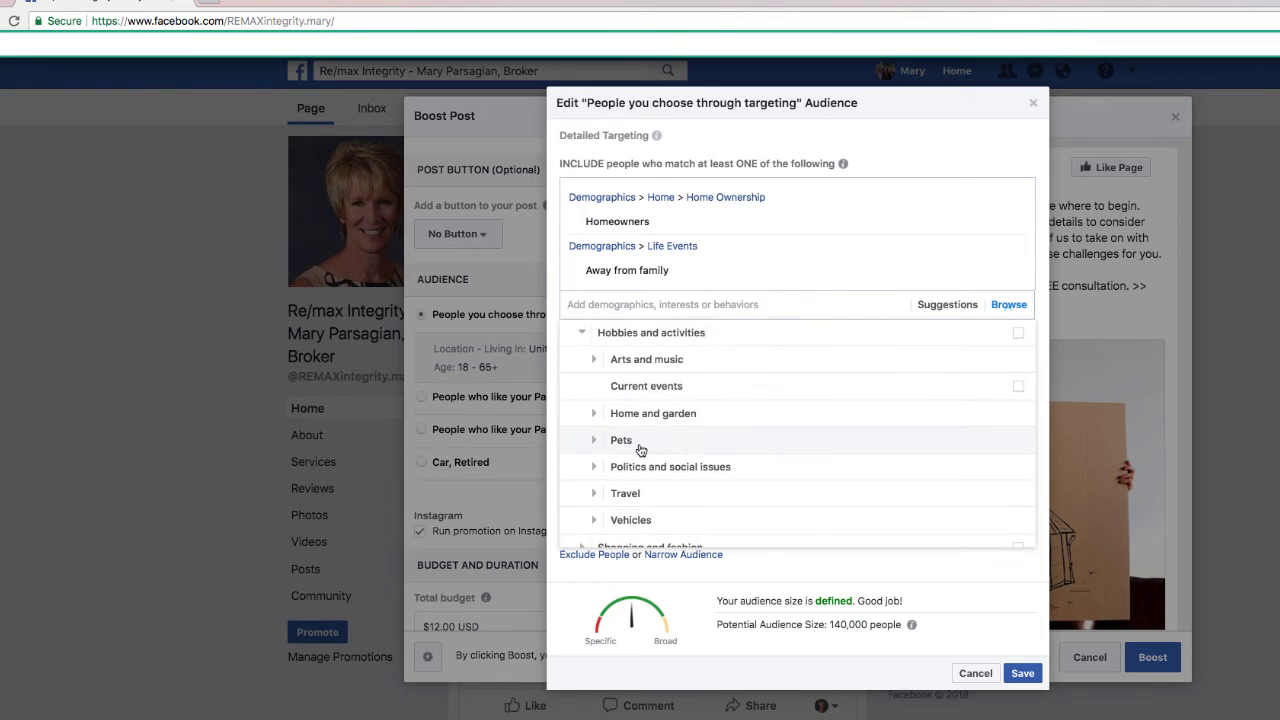
scroll(640, 450, down, 1)
scroll(609, 486, down, 1)
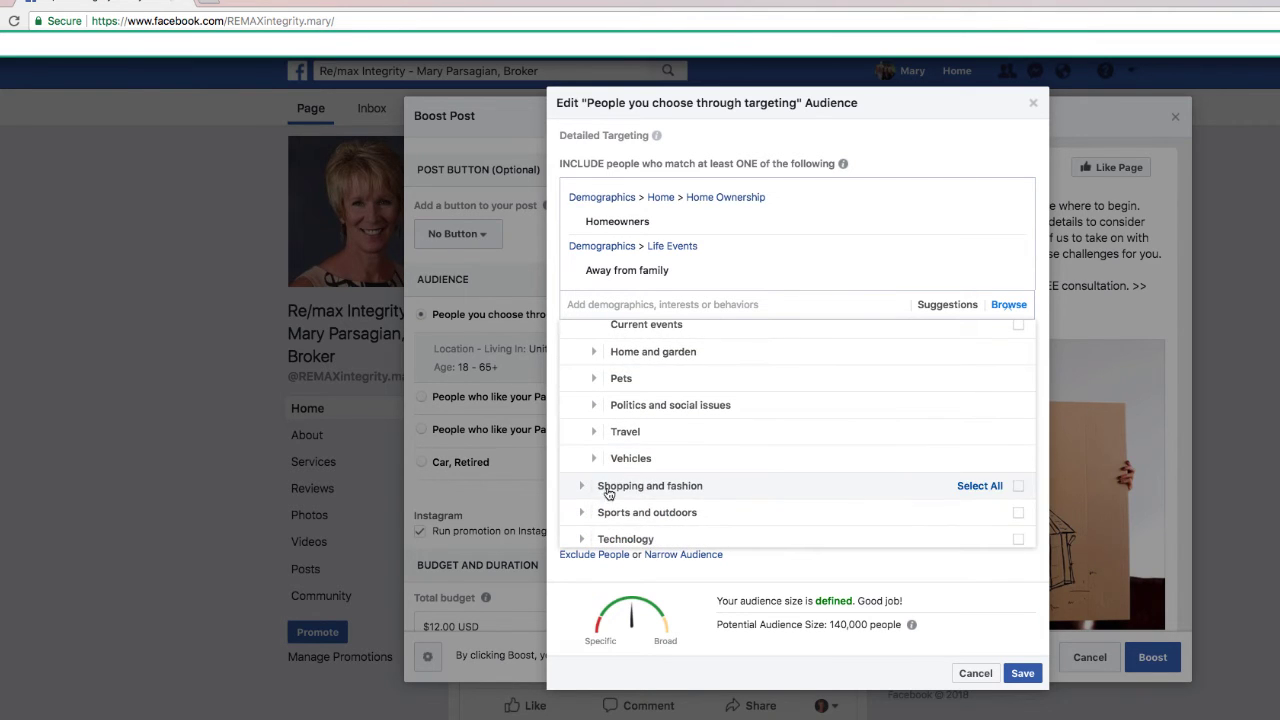
Step: Examine the Sports options under the Sports and outdoors interests, from American football to Volleyball
click(587, 511)
click(598, 453)
scroll(612, 455, down, 3)
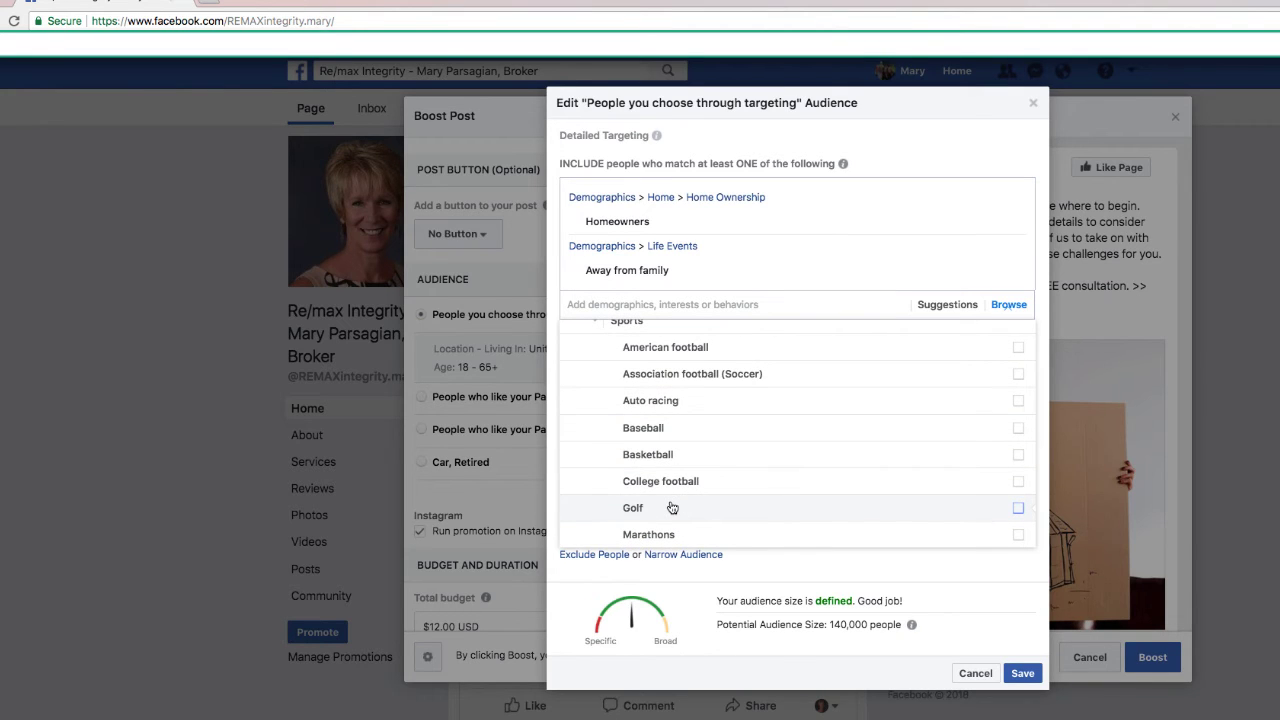
scroll(670, 506, down, 1)
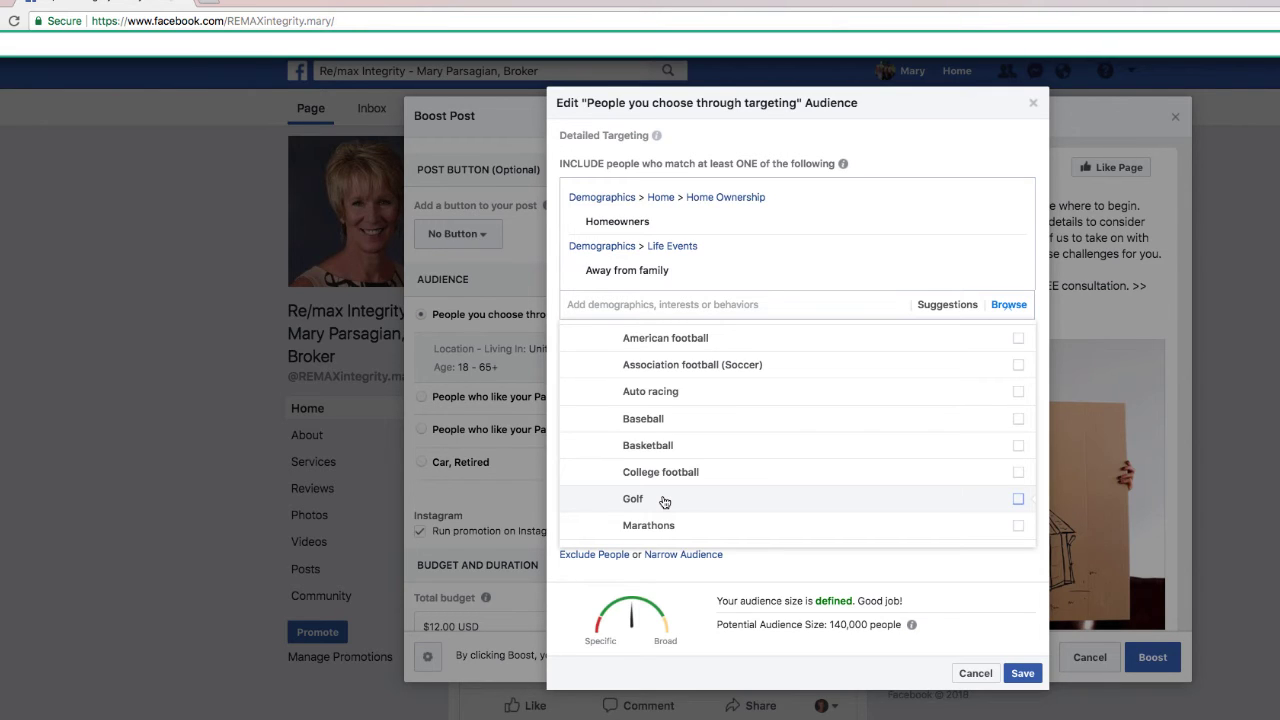
scroll(705, 495, down, 5)
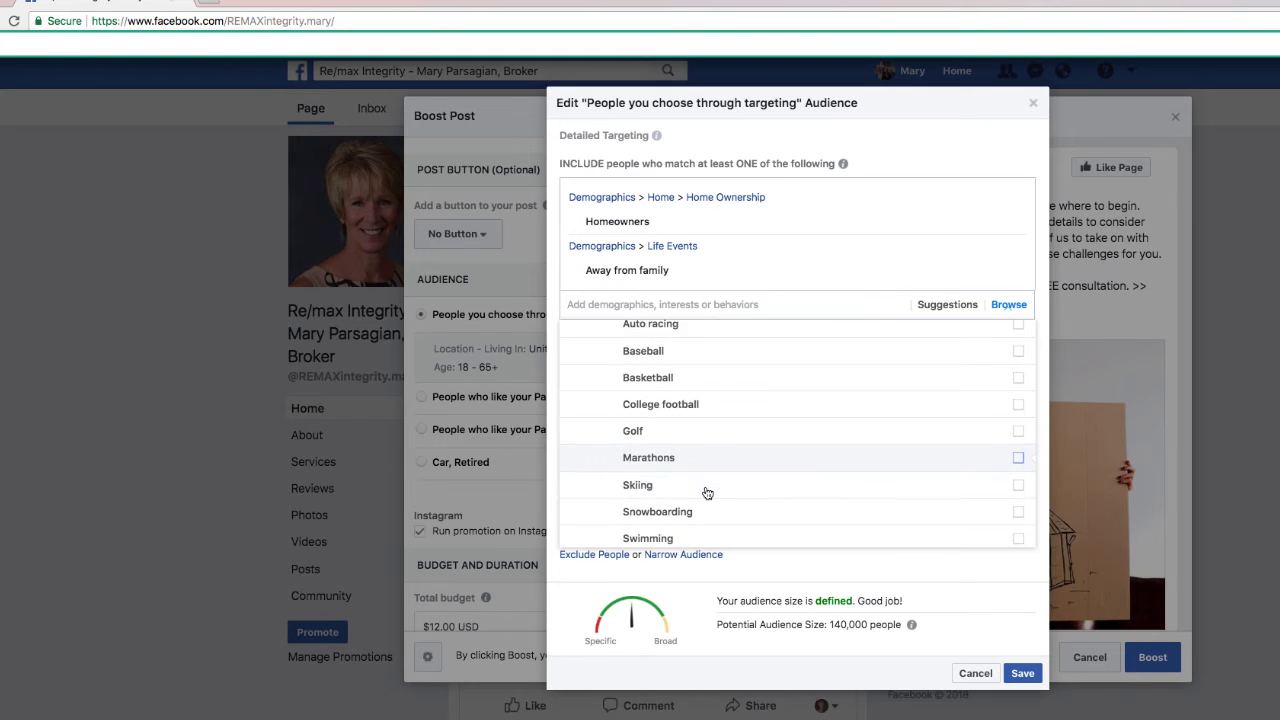
scroll(707, 493, down, 2)
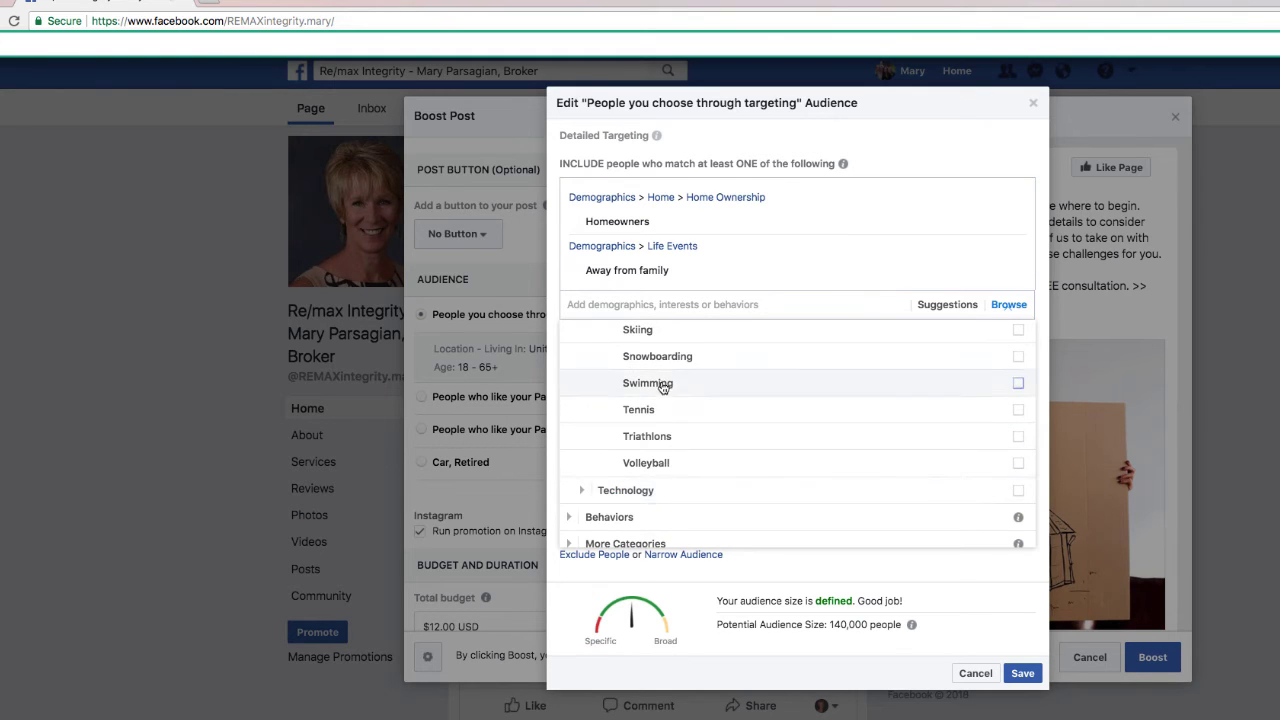
Step: Look through the Behaviors categories from Anniversary to Mobile Device User/Device Use Time
click(572, 508)
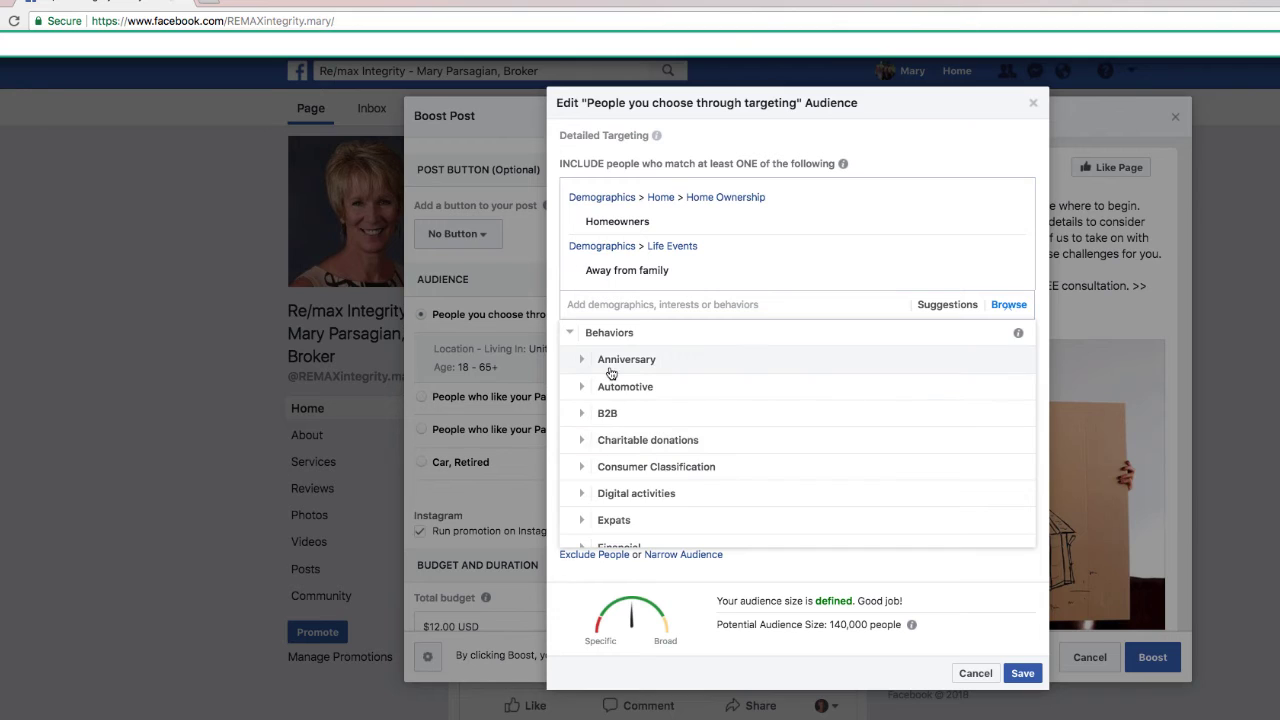
scroll(599, 437, down, 1)
scroll(586, 495, down, 3)
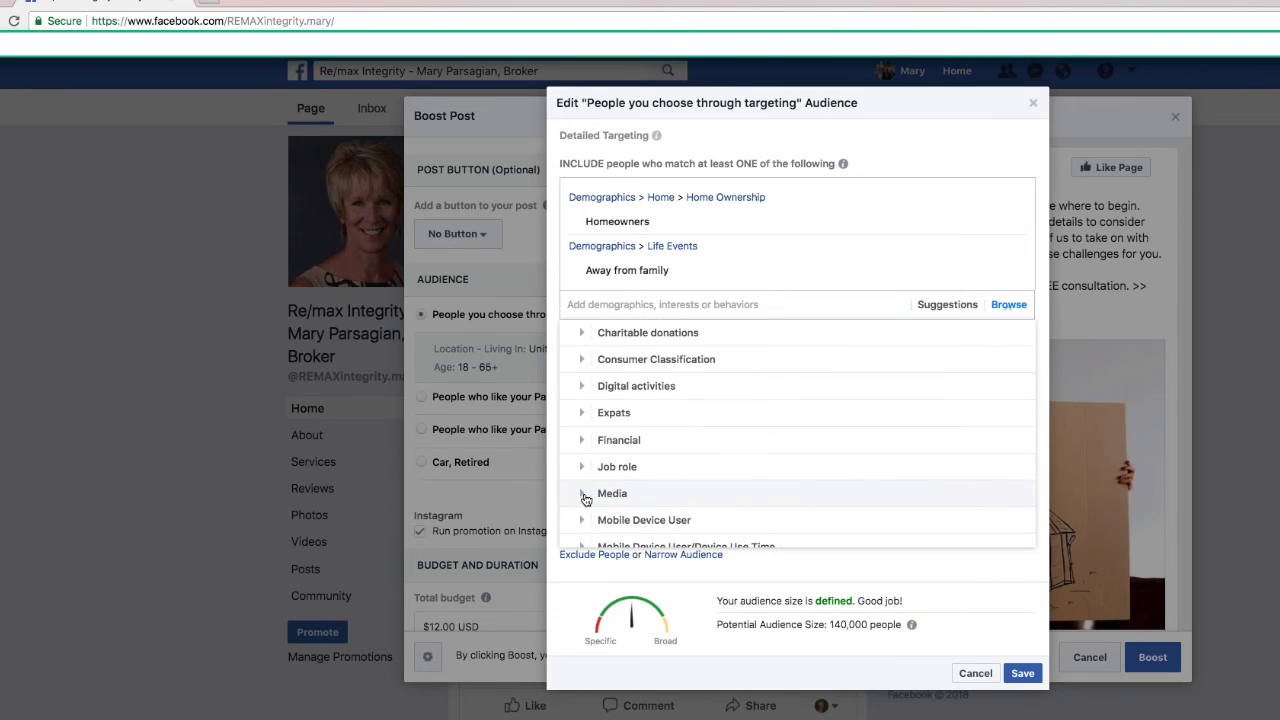
scroll(586, 498, down, 2)
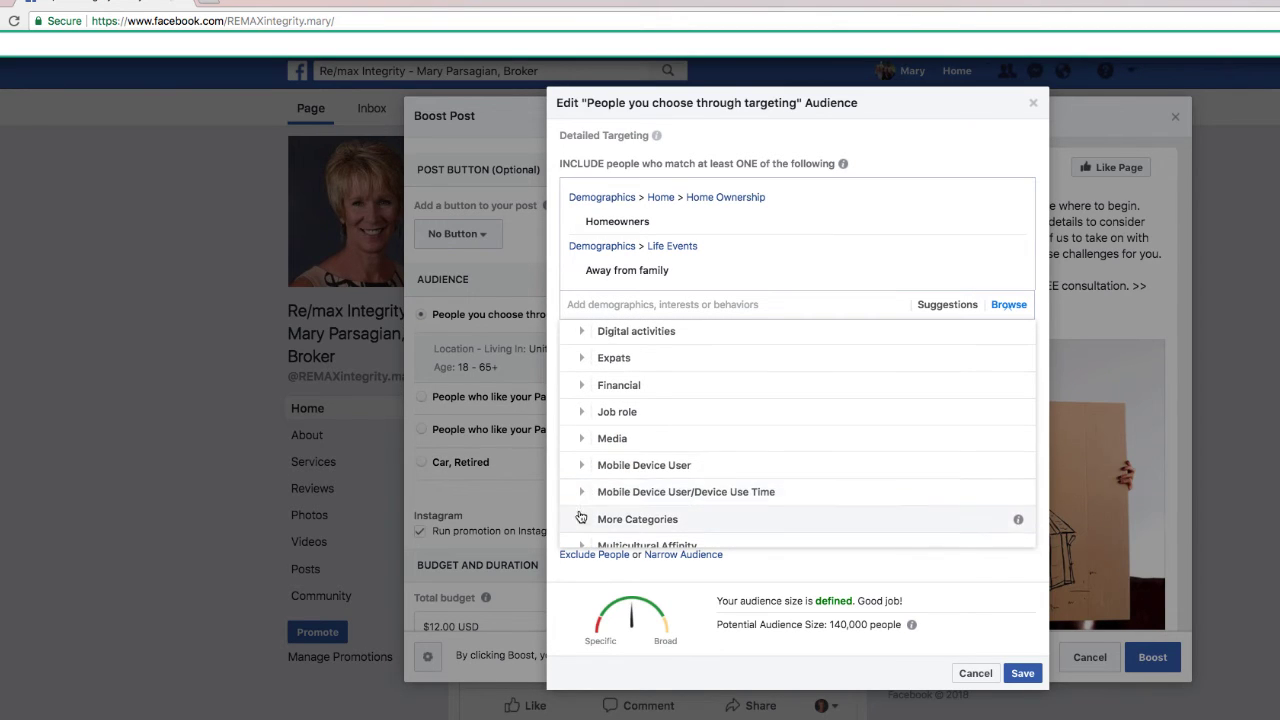
Step: Examine the Mobile Device User behaviors, including the Facebook access options and the Network Connection types
click(585, 465)
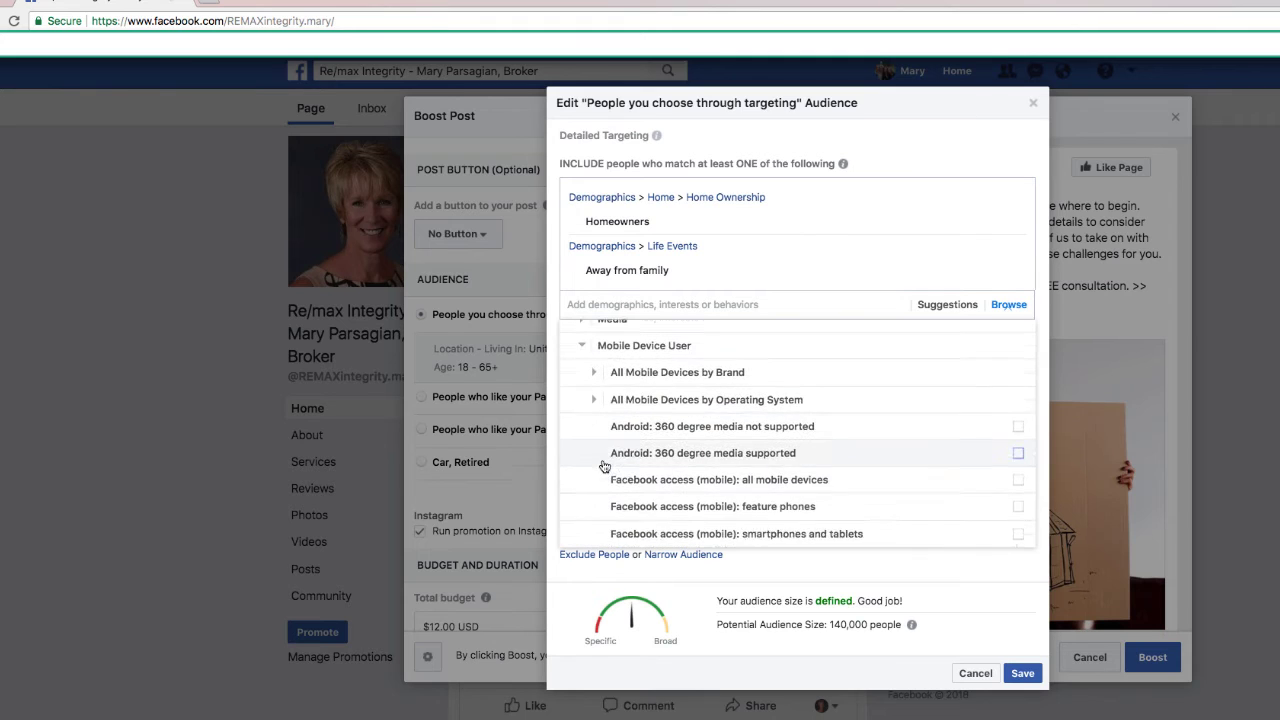
scroll(646, 405, down, 1)
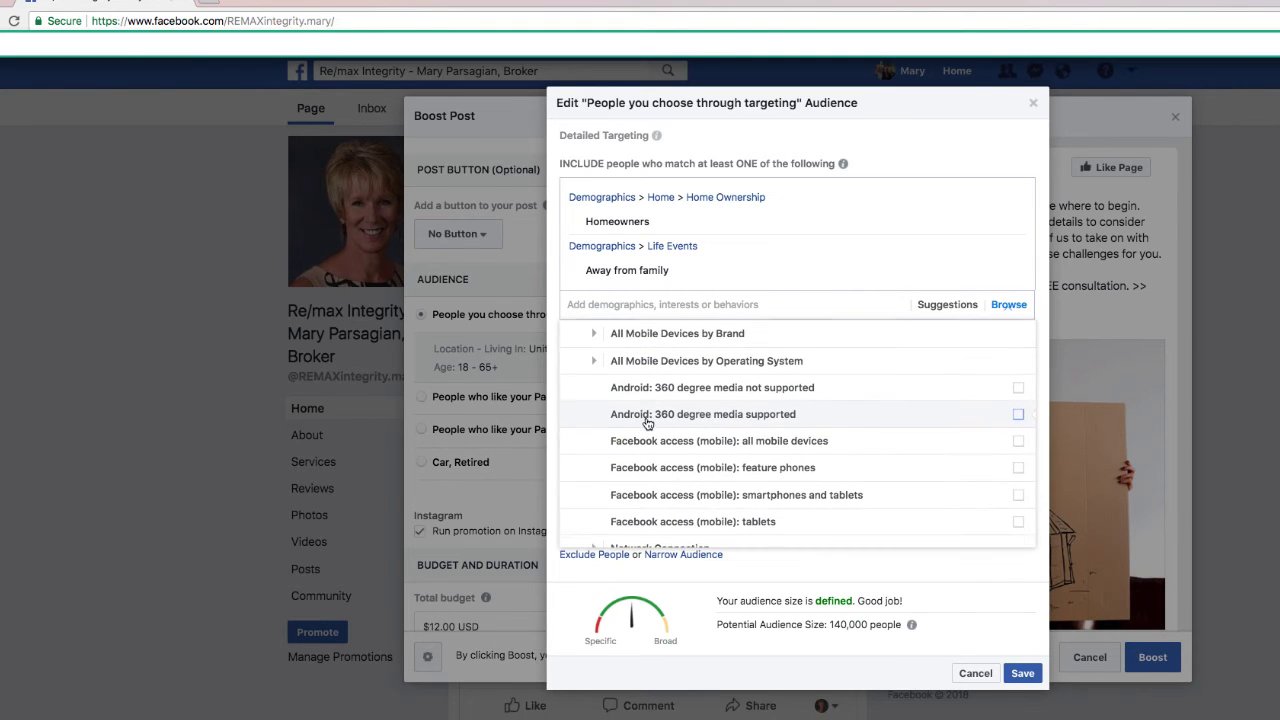
scroll(650, 435, down, 1)
scroll(608, 497, down, 1)
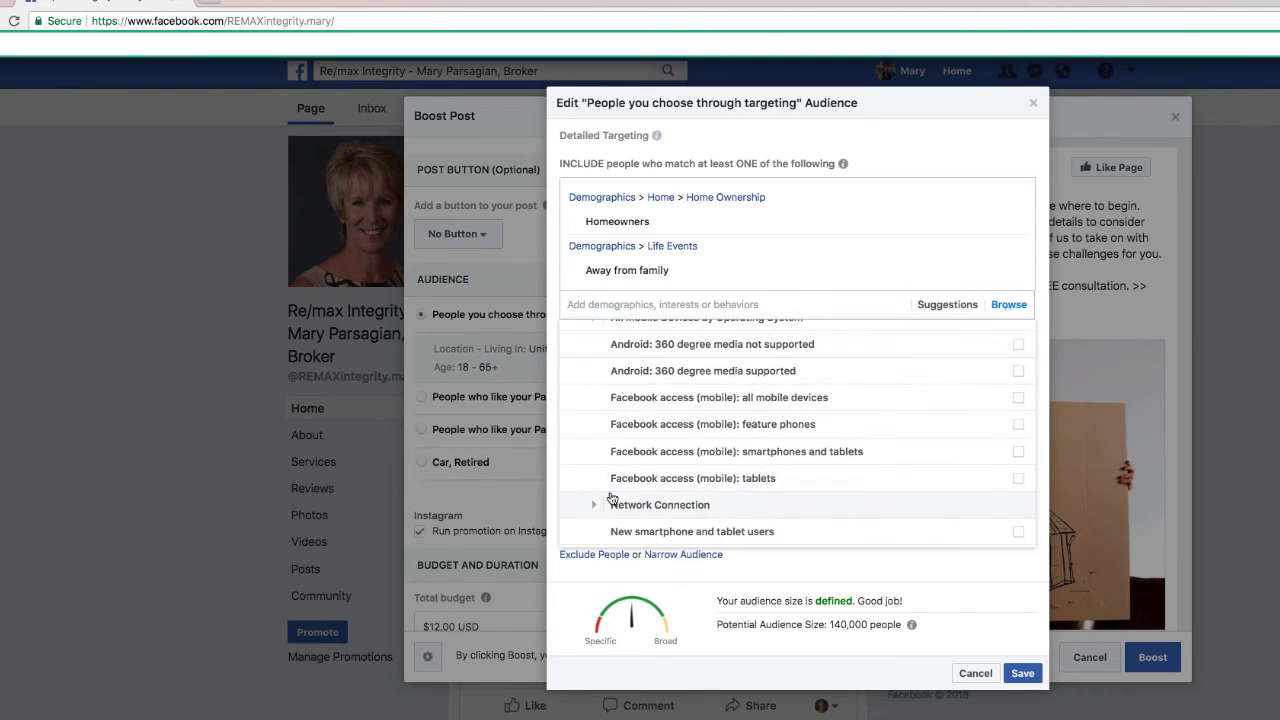
scroll(593, 501, down, 4)
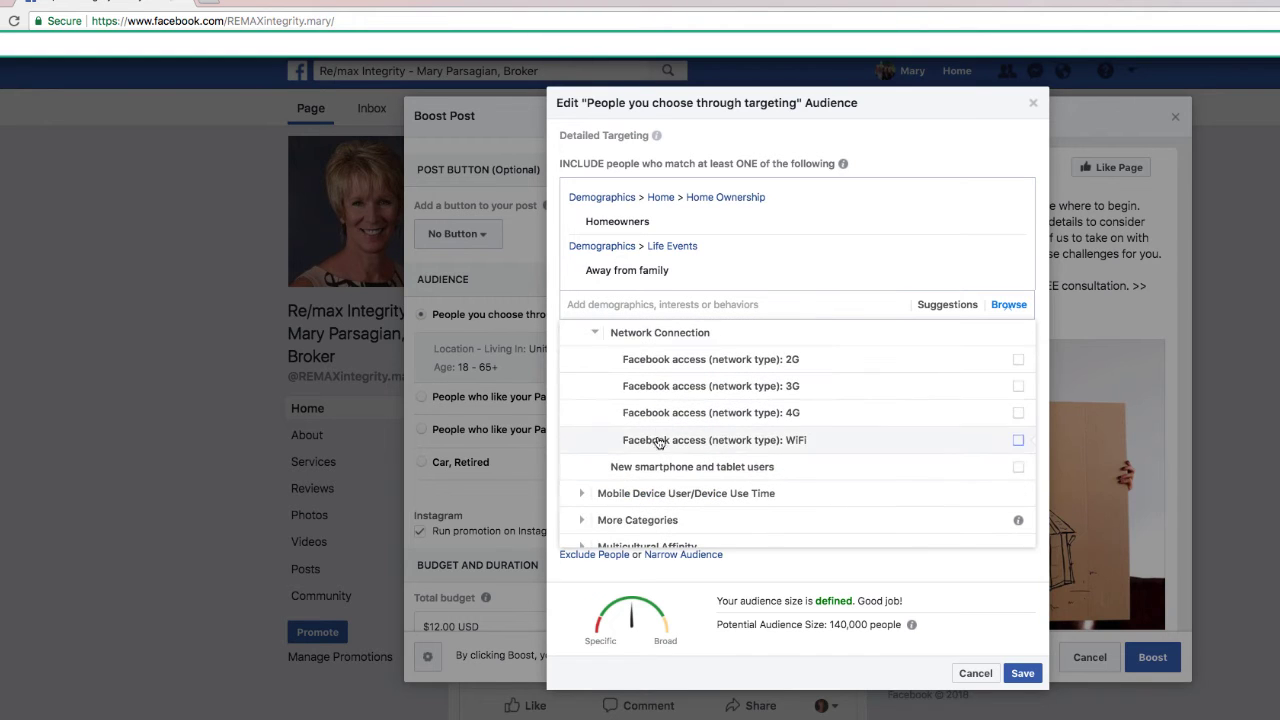
Step: Check the More Categories and Residential profiles options under Behaviors
scroll(650, 410, down, 2)
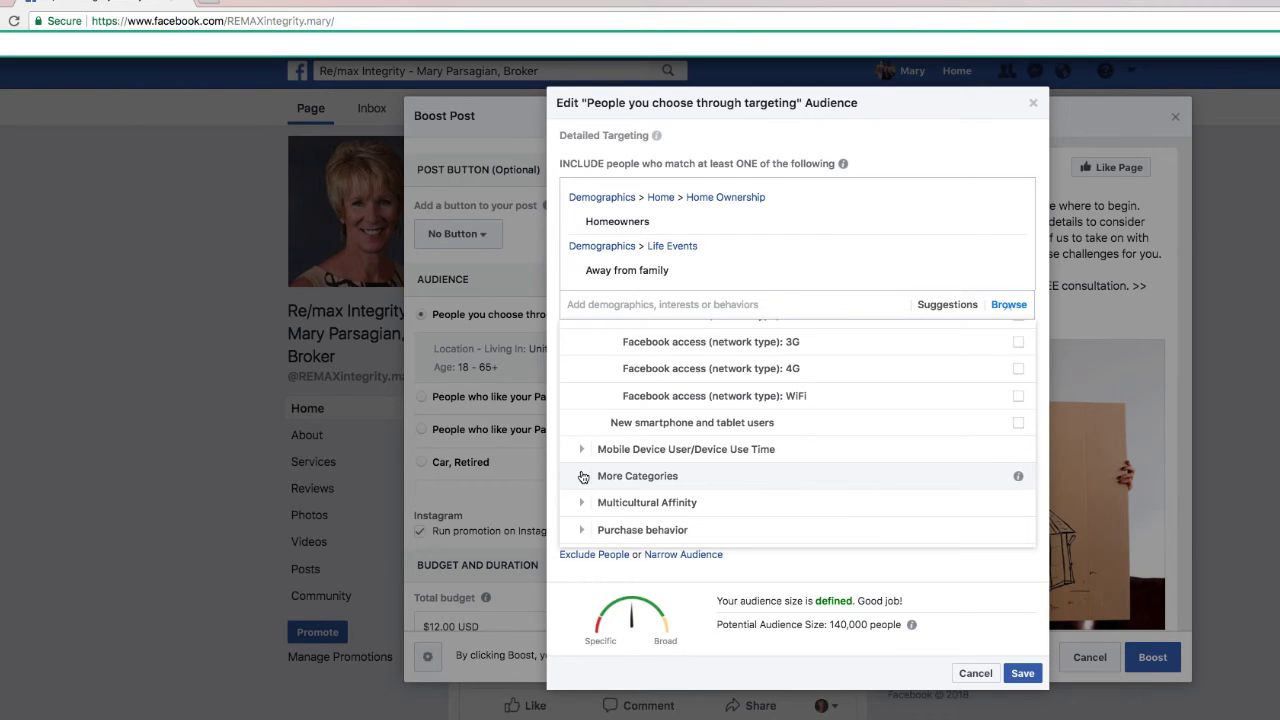
click(583, 477)
scroll(646, 417, down, 3)
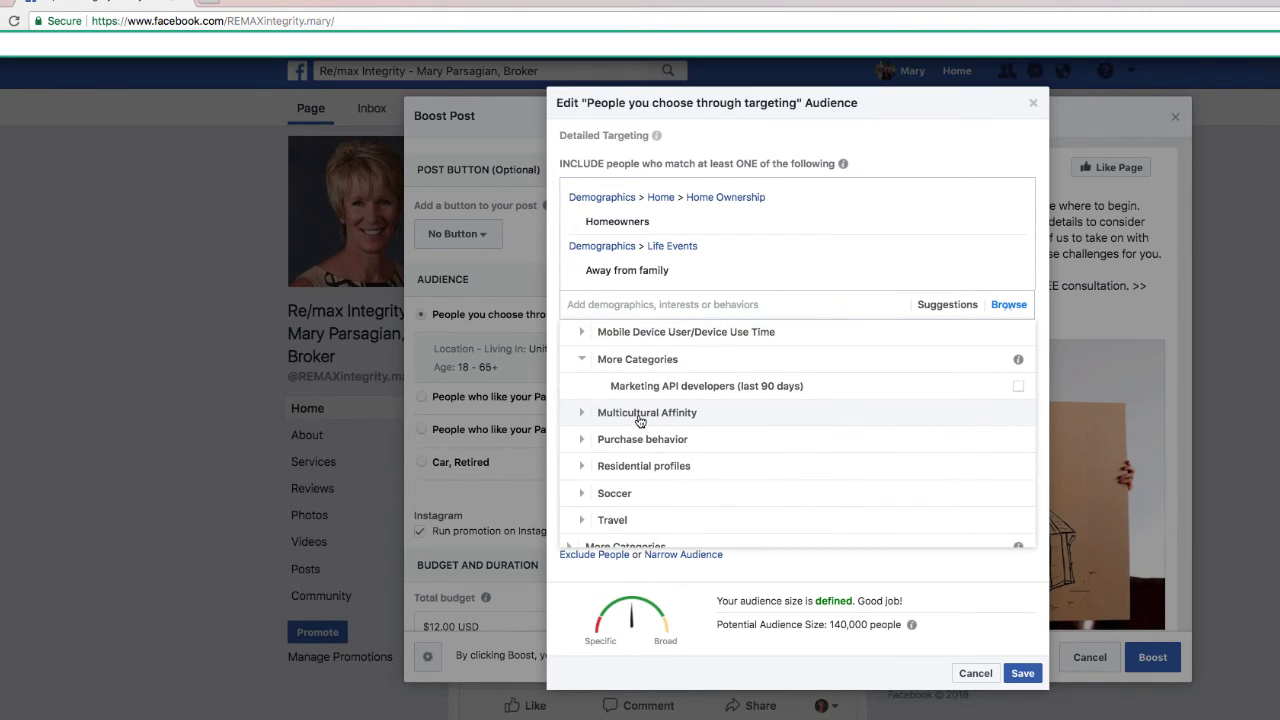
scroll(630, 420, up, 1)
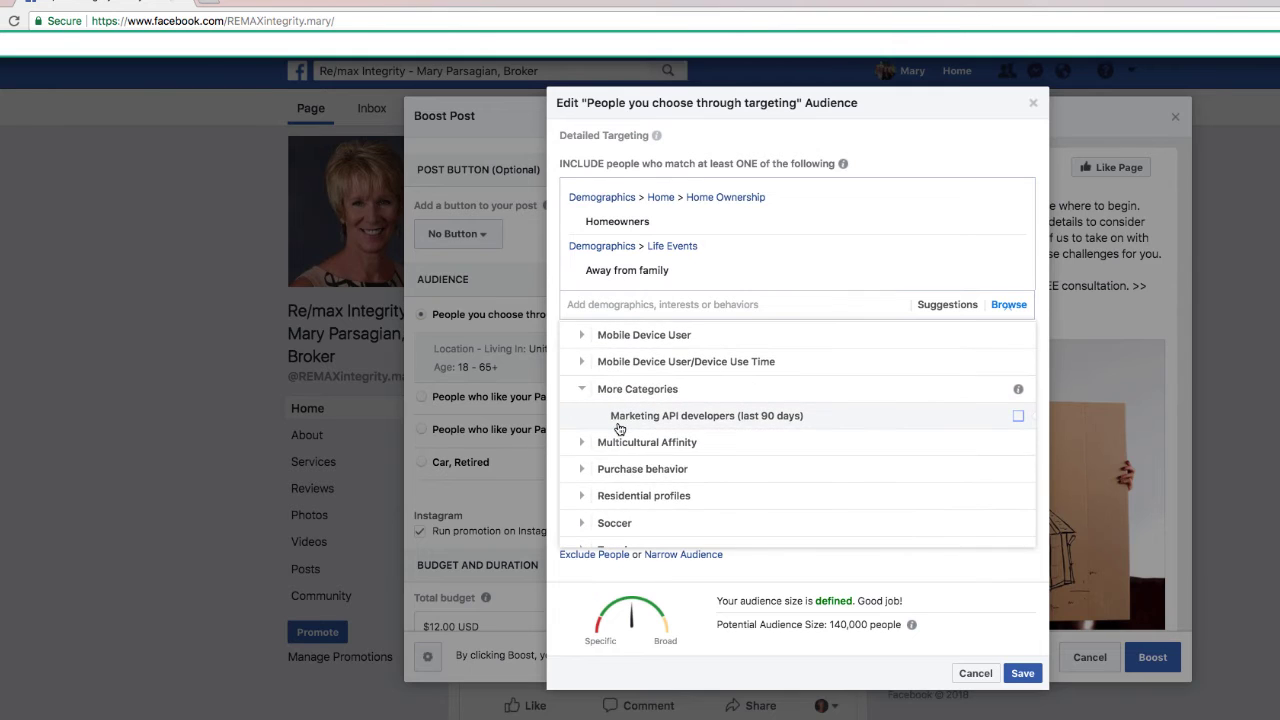
scroll(600, 440, down, 1)
scroll(583, 458, down, 3)
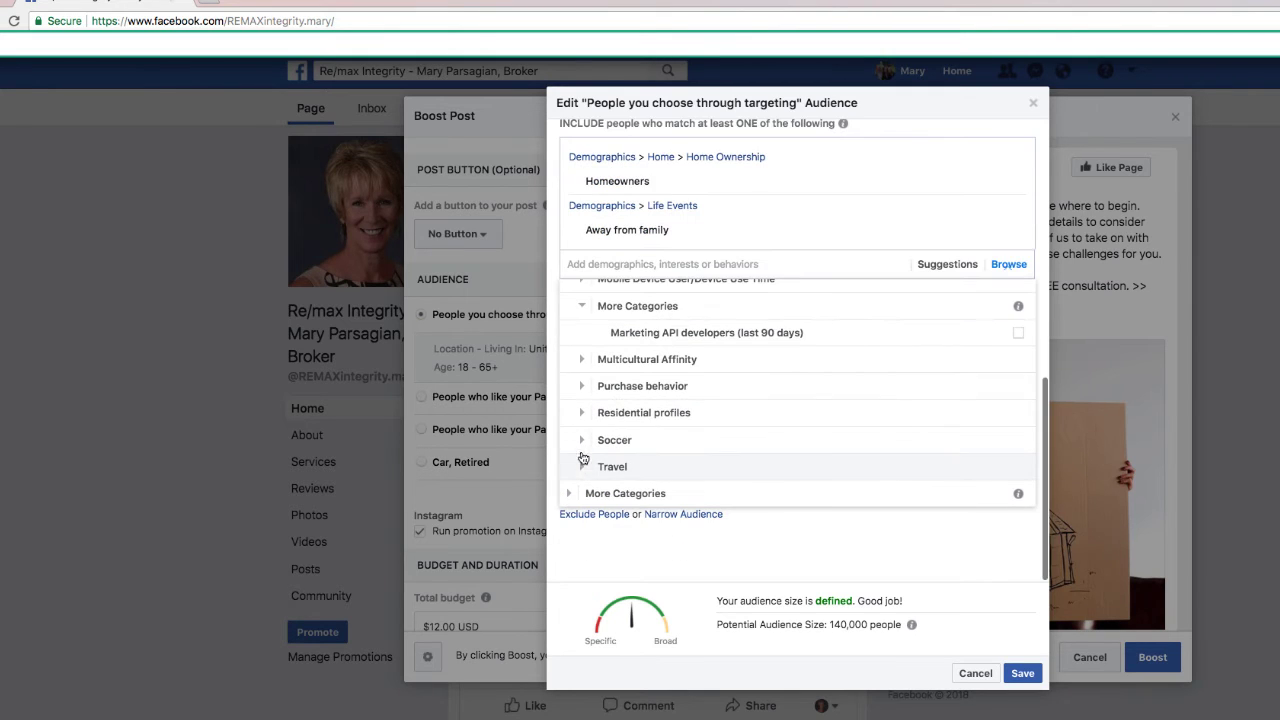
click(586, 412)
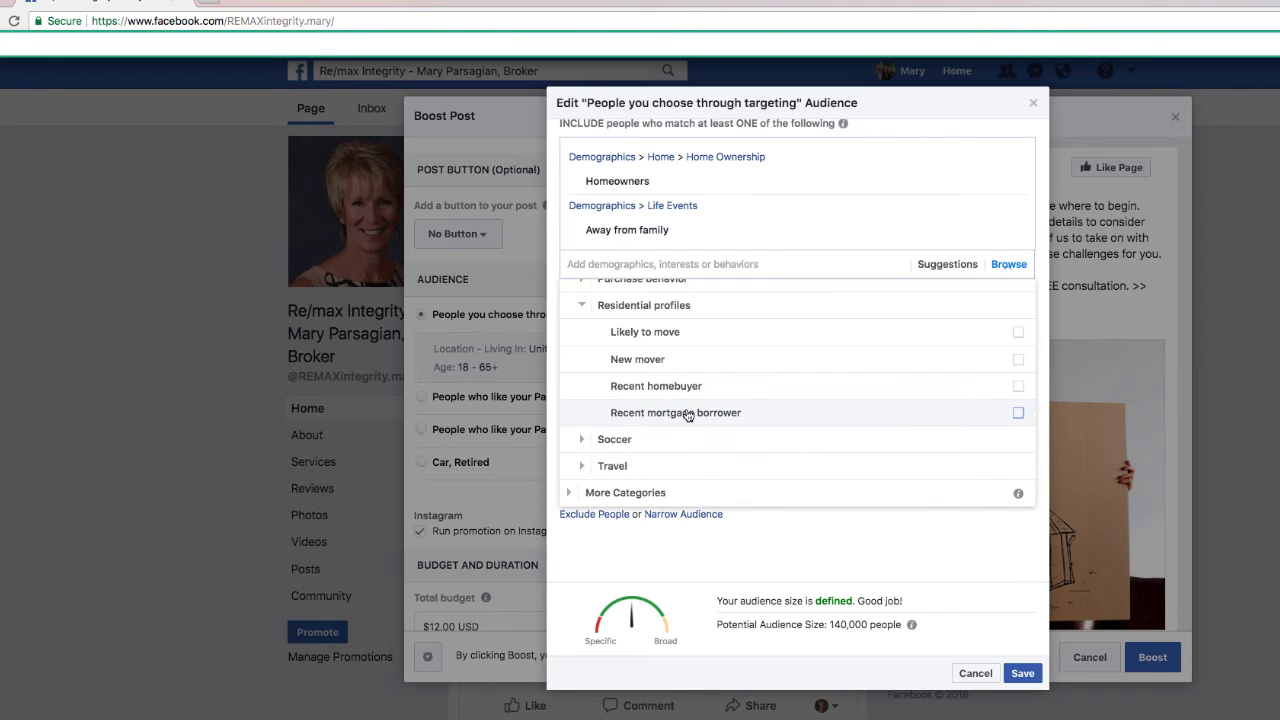
Step: Check the Facebook Categories under More Categories and the More Categories options within Behaviors
click(569, 492)
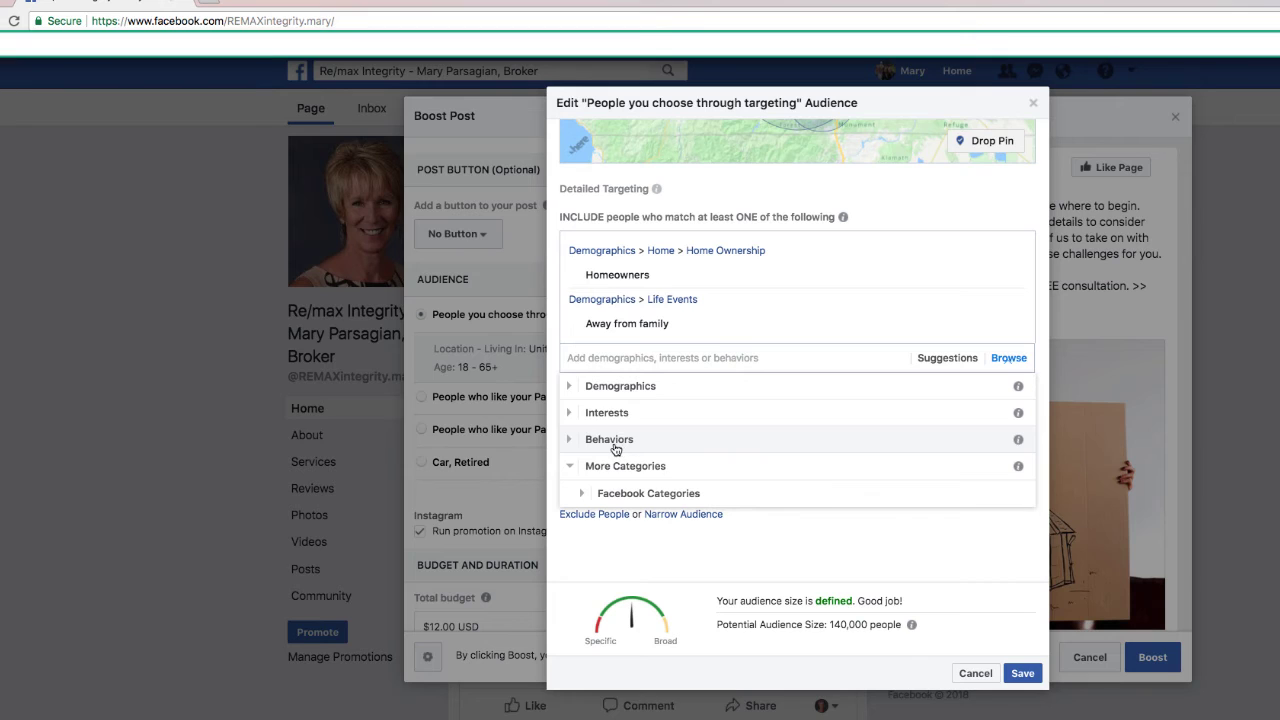
click(584, 493)
click(566, 420)
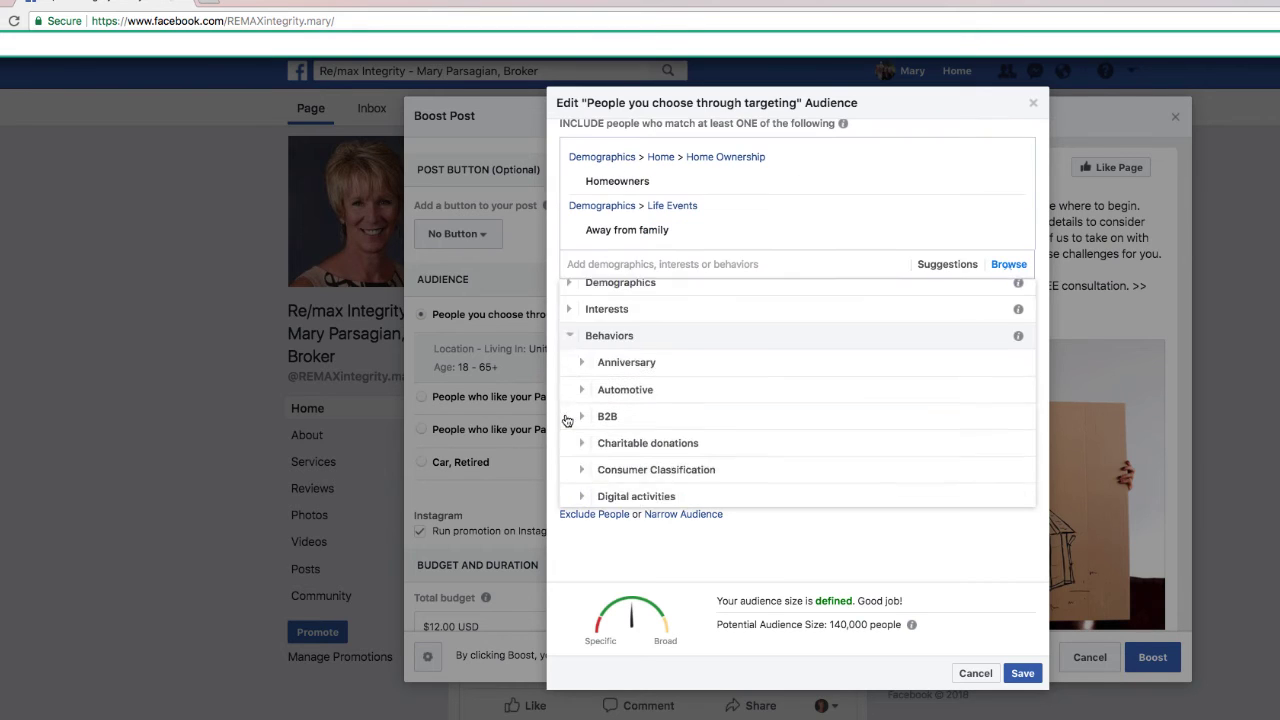
scroll(619, 420, down, 5)
scroll(619, 420, down, 1)
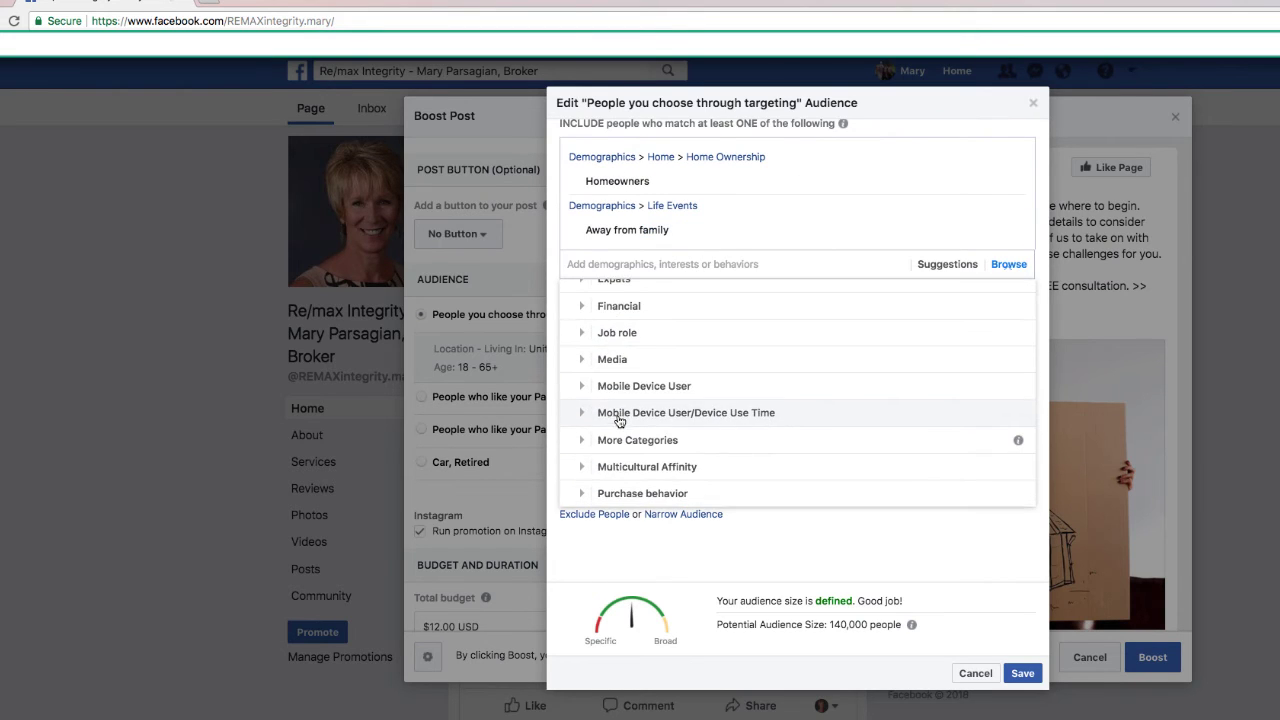
click(585, 434)
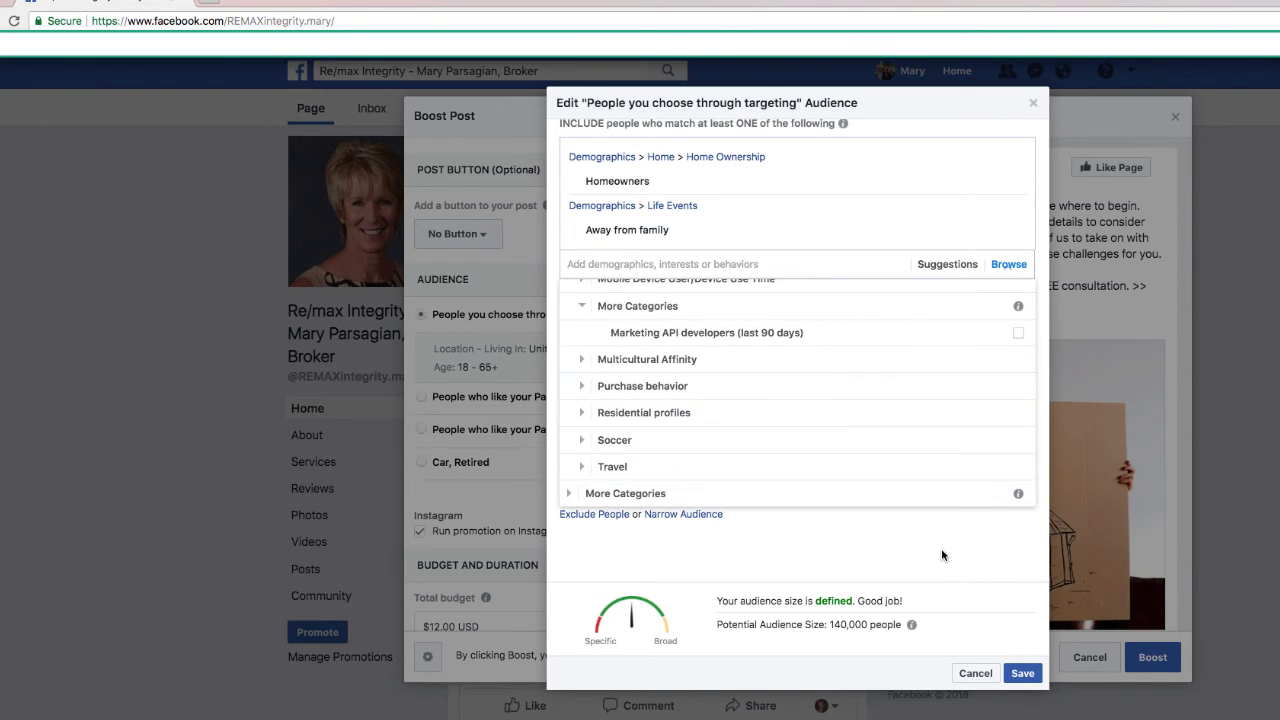
Step: Remove the Away from family life event from the audience's detailed targeting
scroll(941, 548, up, 1)
scroll(894, 446, up, 5)
scroll(896, 450, up, 1)
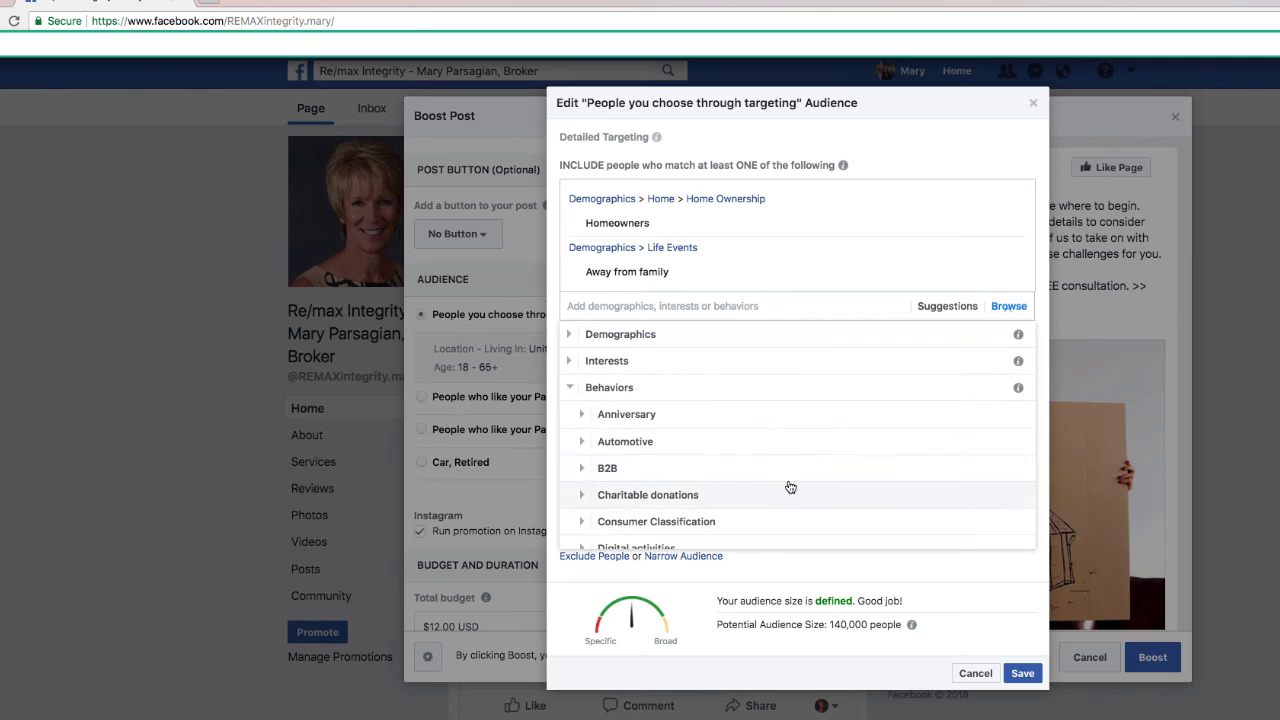
scroll(808, 466, up, 3)
scroll(816, 466, up, 2)
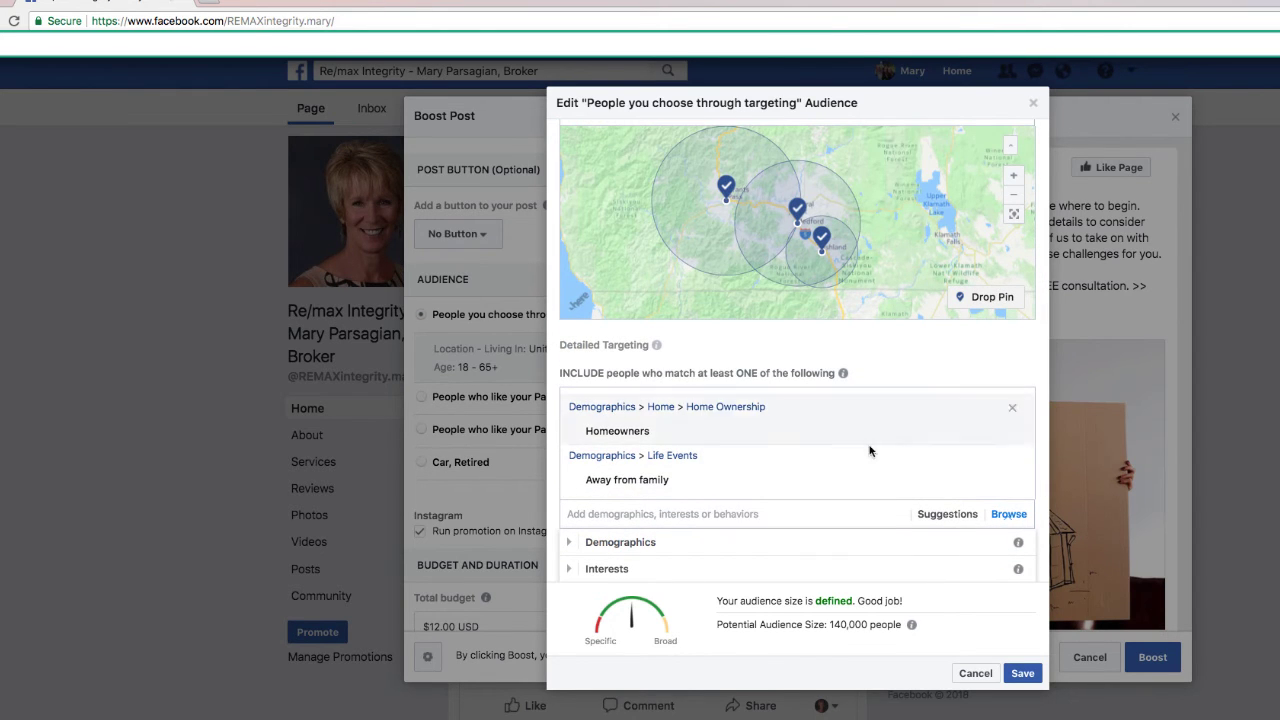
scroll(700, 502, down, 1)
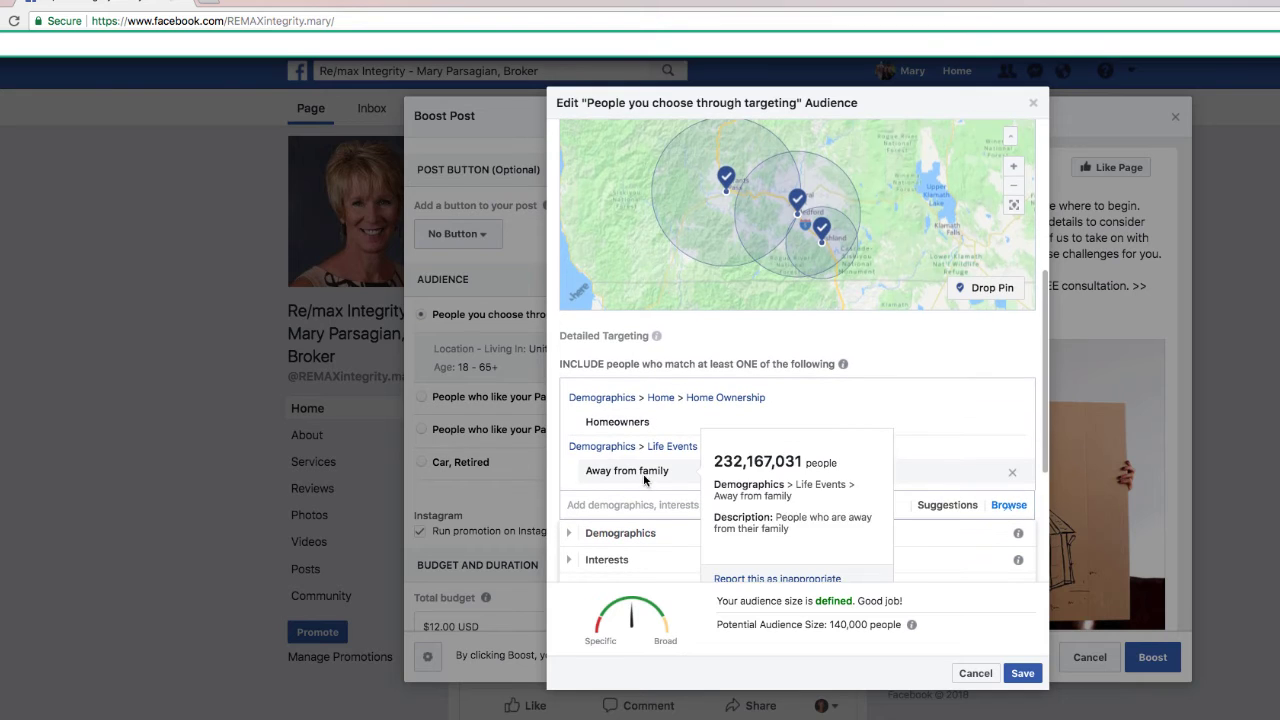
scroll(680, 468, down, 1)
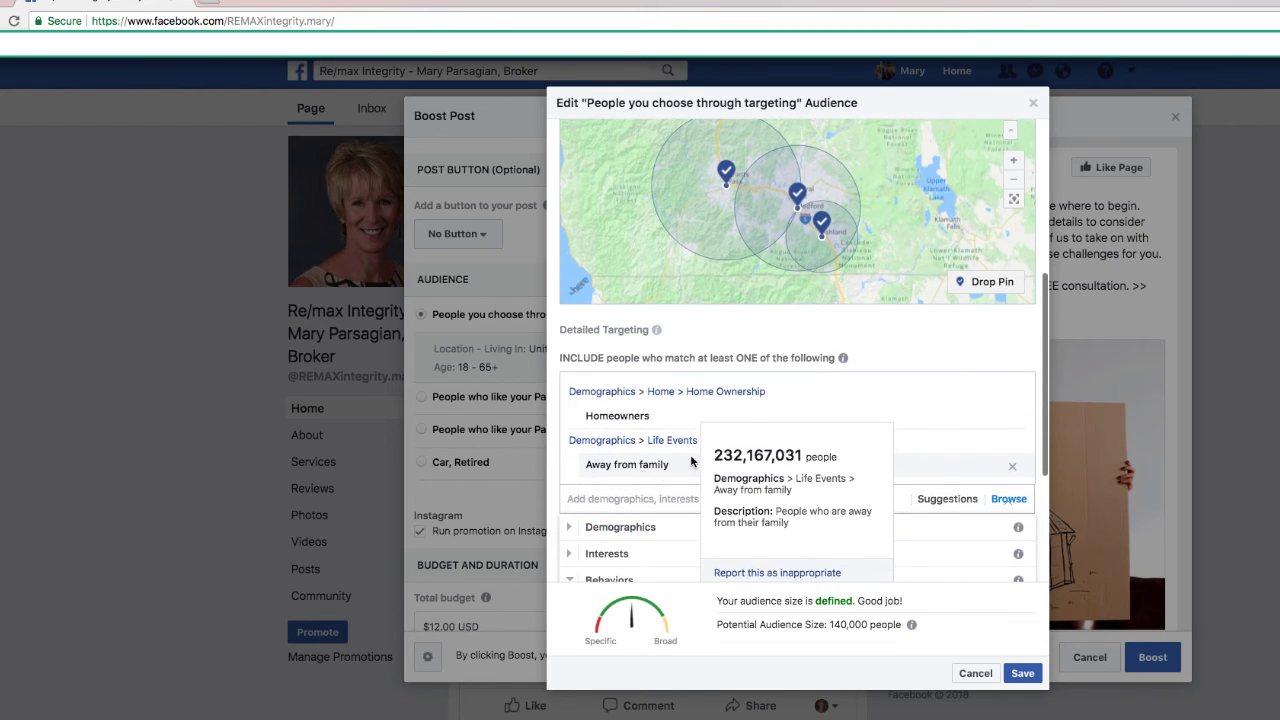
click(1012, 471)
scroll(697, 456, up, 2)
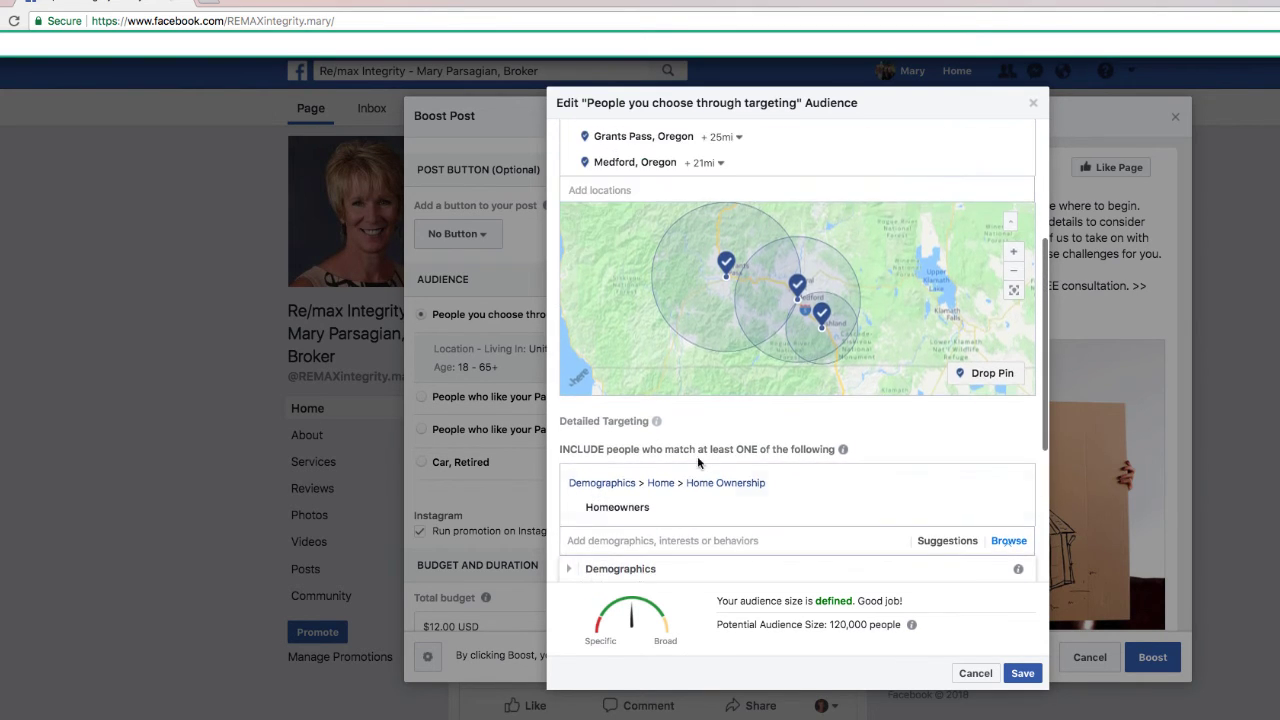
Step: Review the audience's gender, age range, three Oregon locations with their radii, and the Homeowners targeting
scroll(740, 466, down, 1)
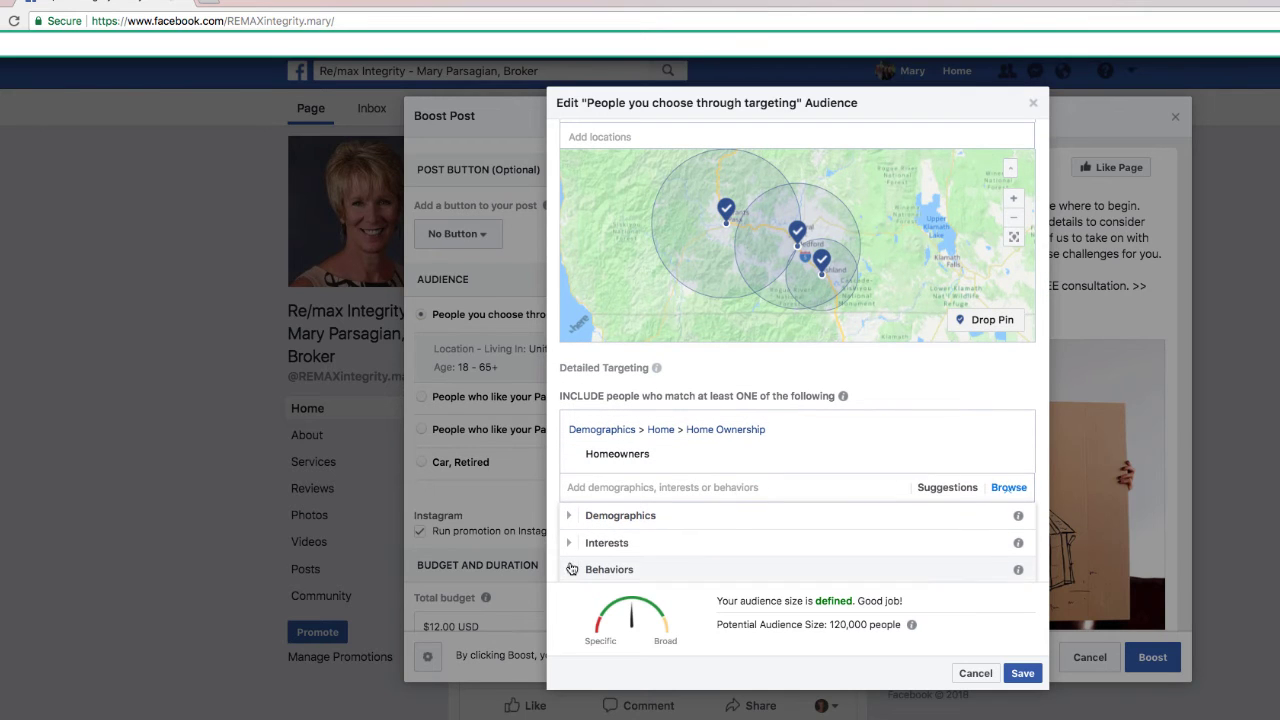
scroll(580, 520, down, 2)
scroll(665, 460, up, 3)
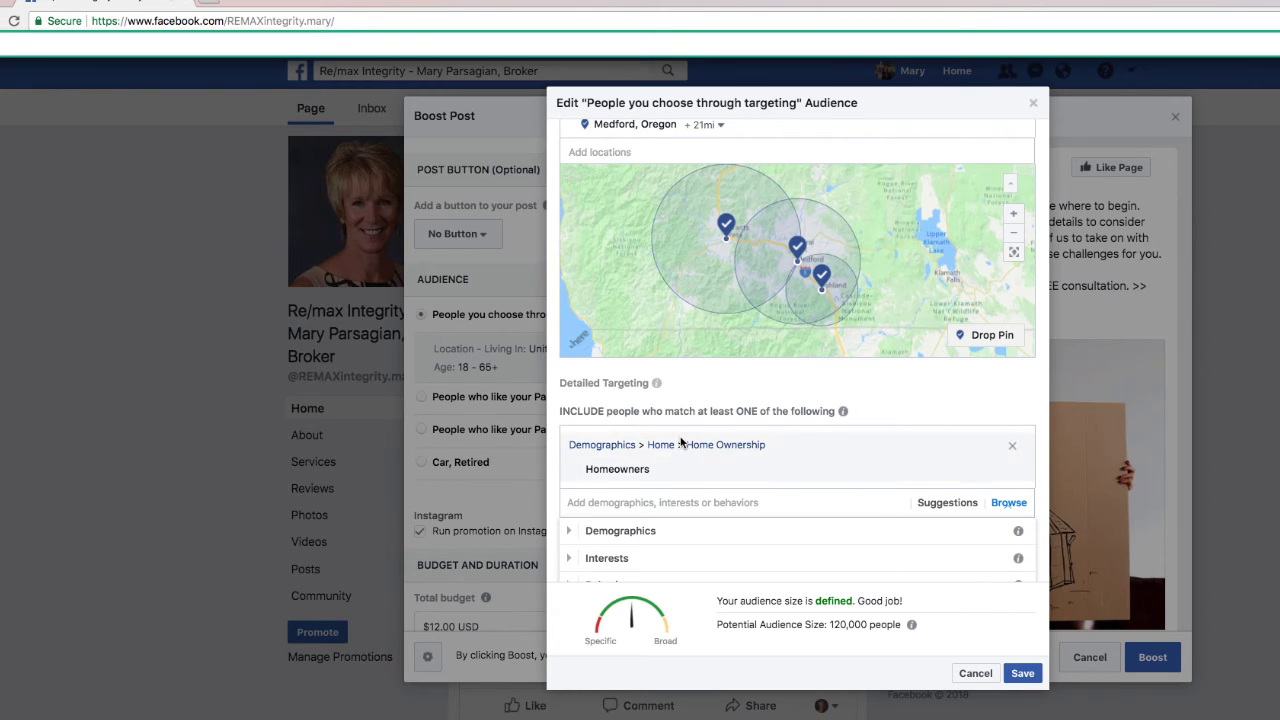
mouse_move(624, 466)
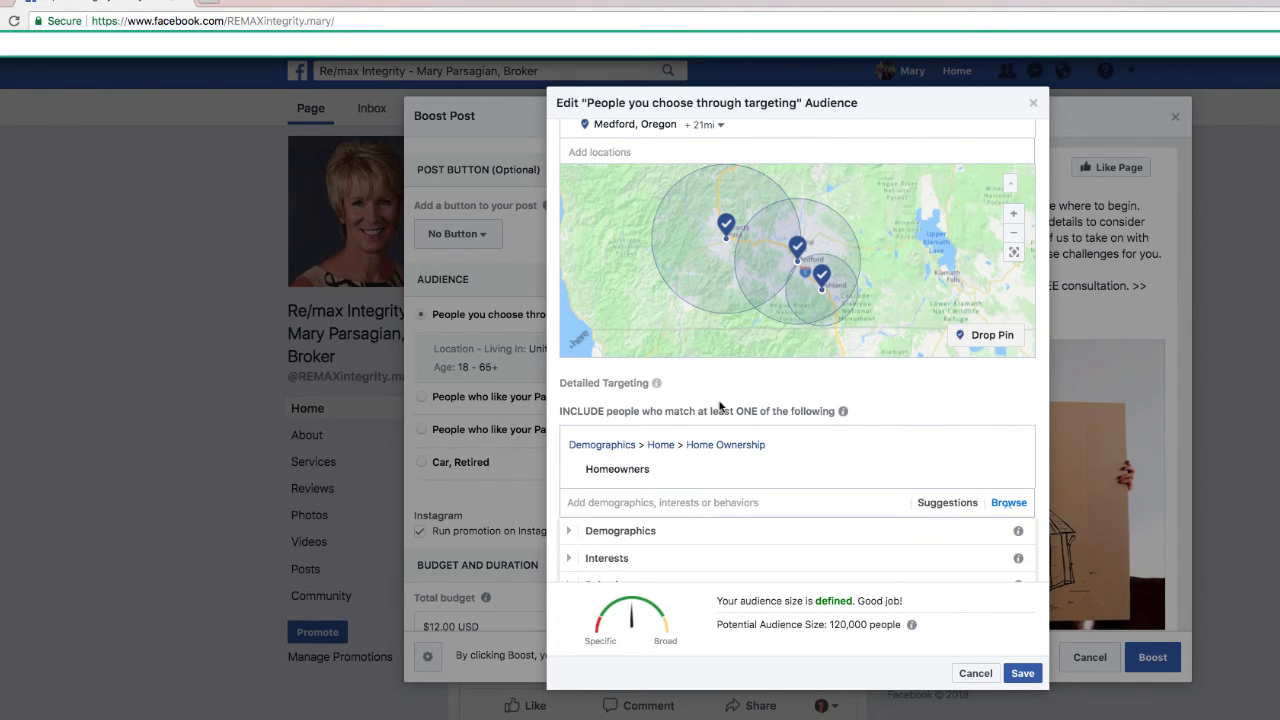
scroll(700, 406, down, 3)
scroll(718, 392, up, 5)
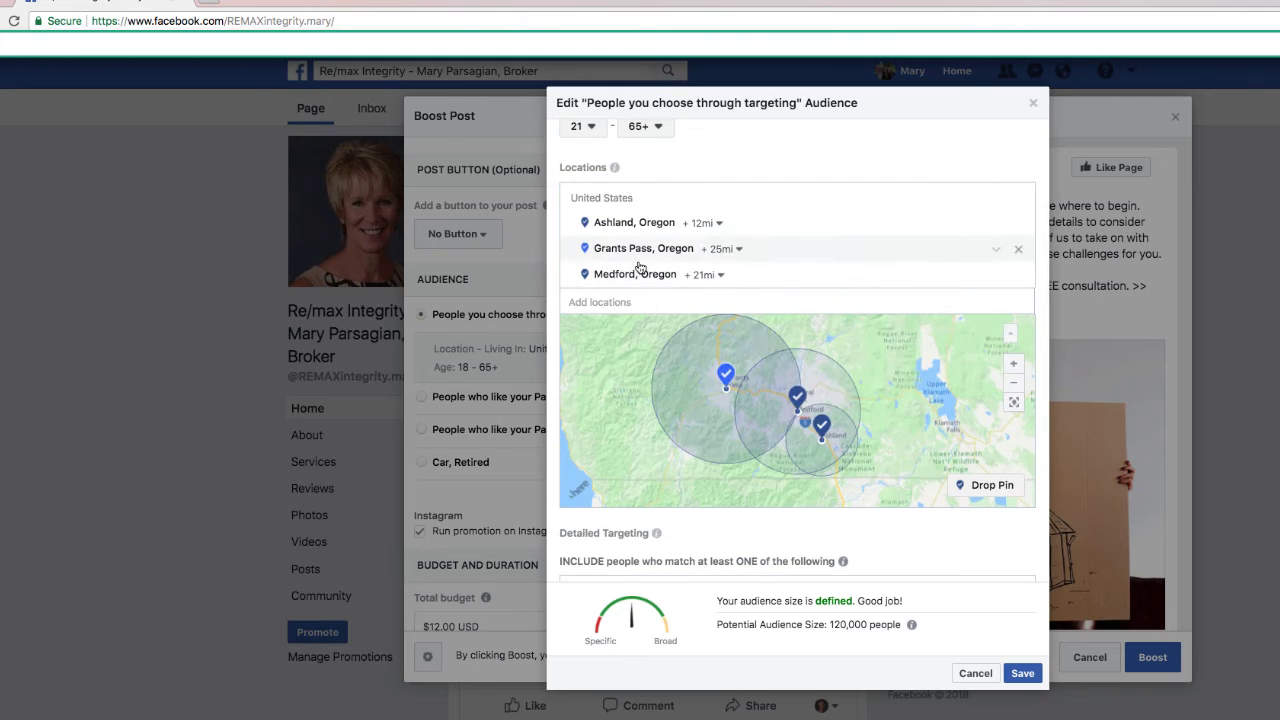
scroll(645, 250, up, 2)
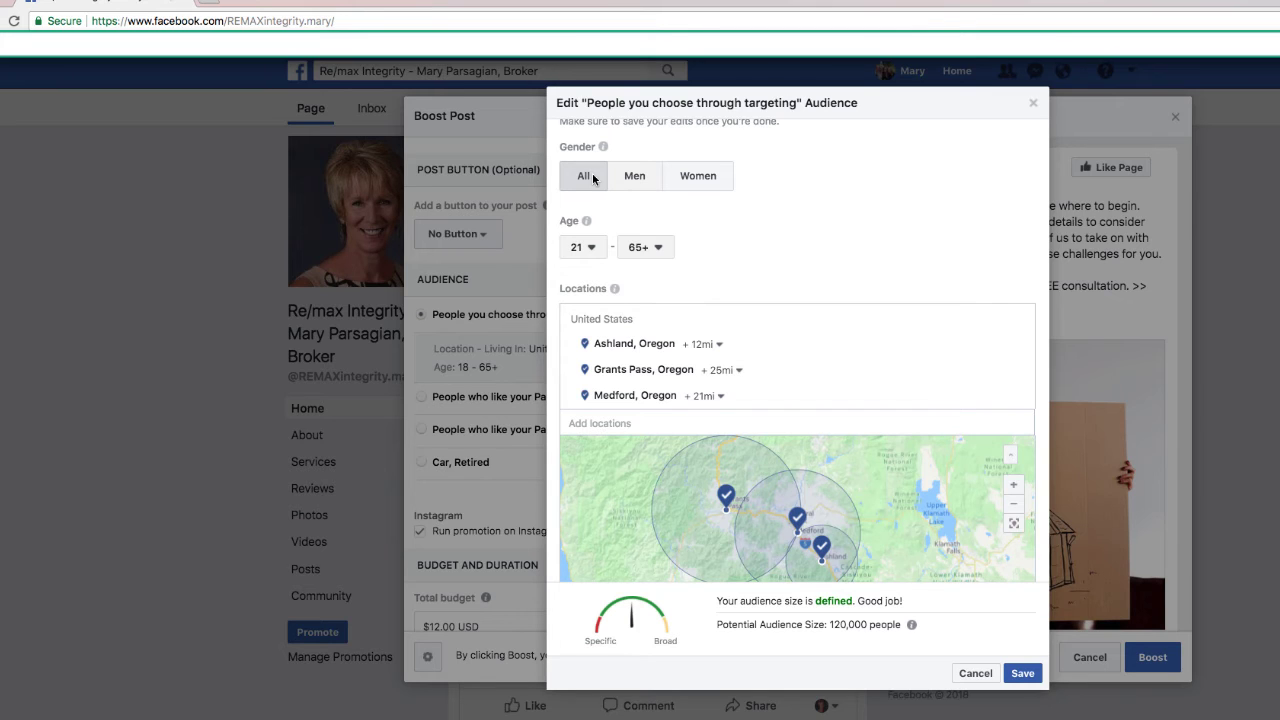
scroll(764, 229, down, 1)
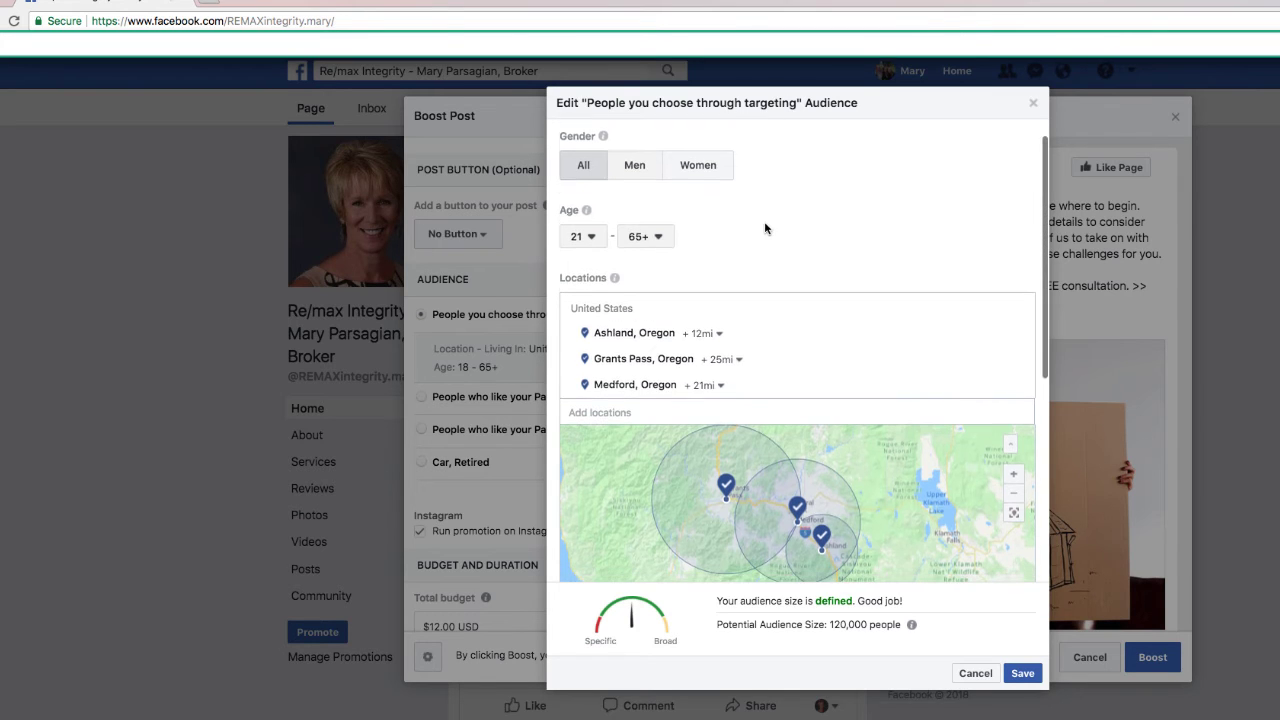
scroll(914, 366, down, 3)
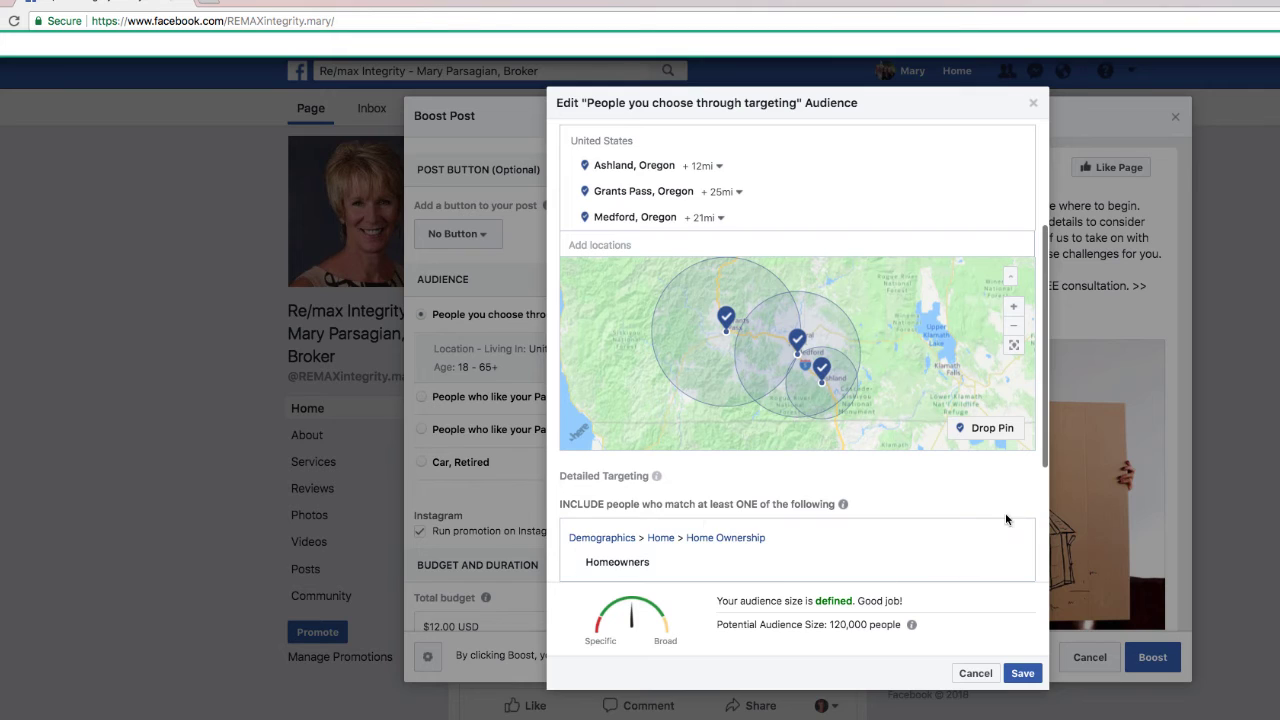
scroll(1005, 519, down, 1)
Step: Examine the audience size rating and the potential audience size for the Homeowners targeting
click(862, 605)
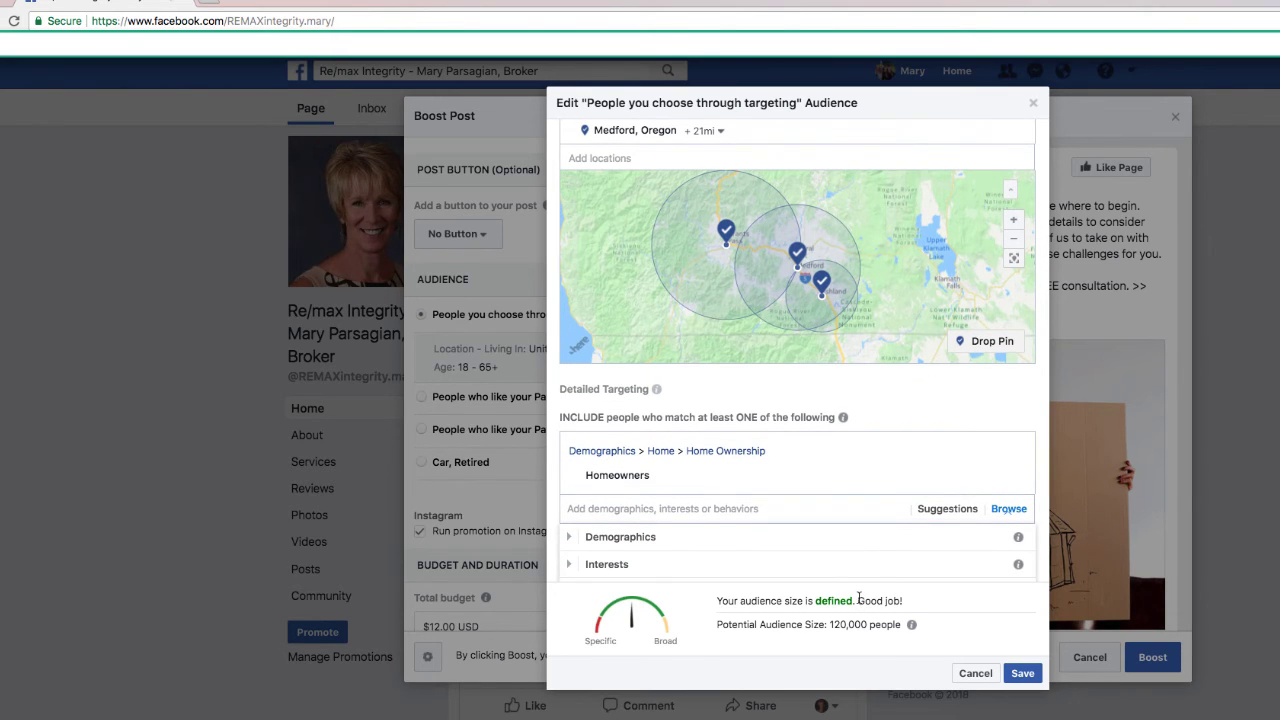
drag(858, 598, 904, 600)
double_click(892, 600)
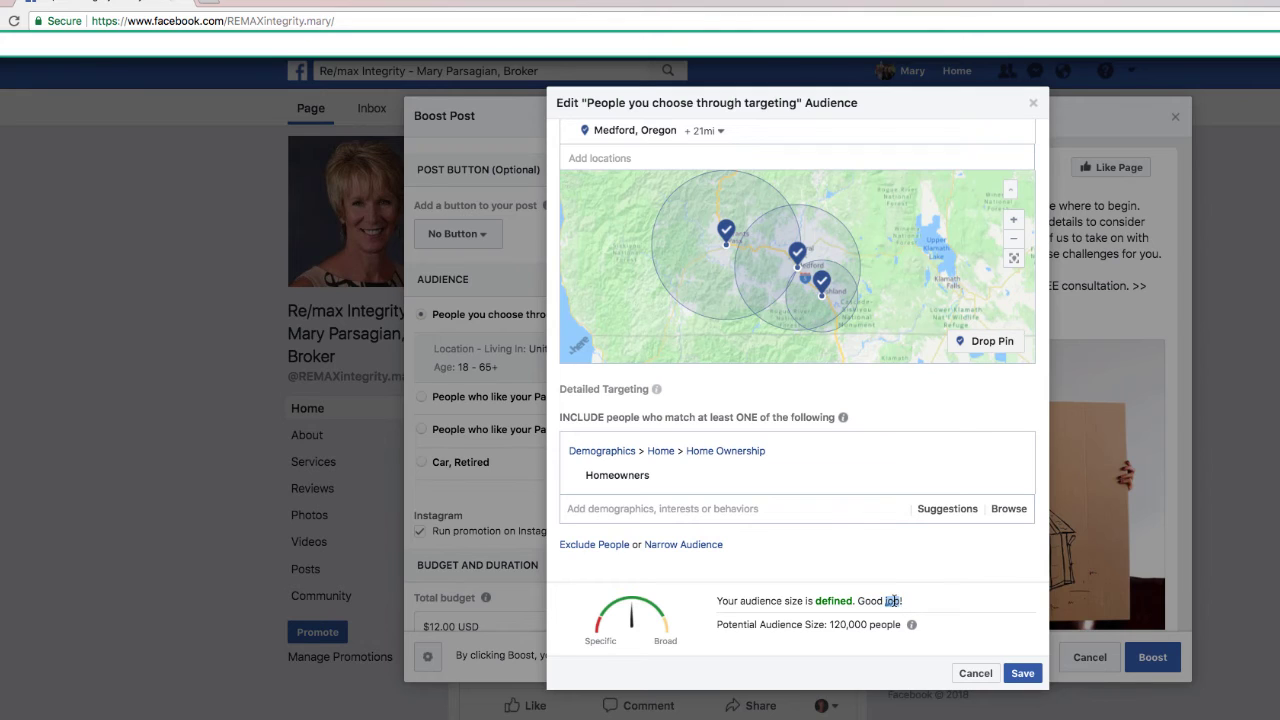
right_click(894, 601)
click(872, 601)
scroll(768, 541, down, 1)
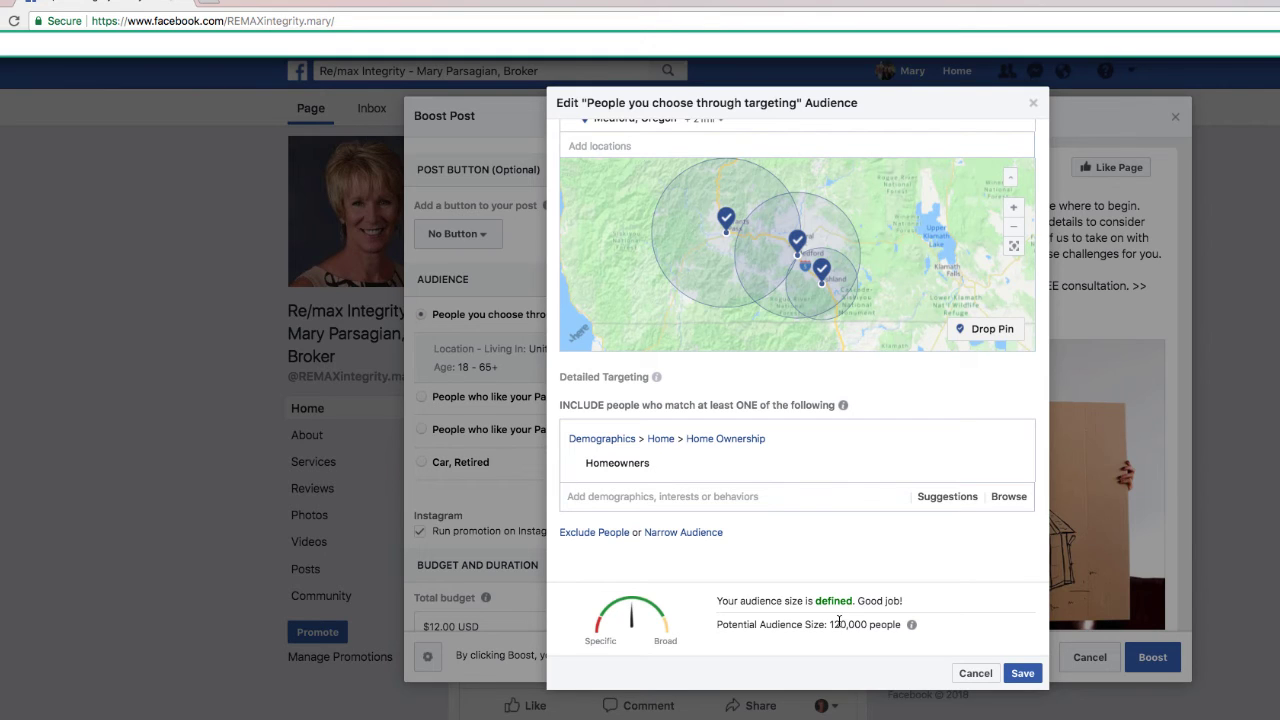
drag(855, 601, 911, 603)
click(870, 599)
mouse_move(857, 600)
mouse_down()
mouse_move(911, 602)
mouse_move(862, 598)
mouse_up()
click(896, 600)
click(863, 597)
Step: Recheck the gender, age, location and Homeowners settings, and save the edited audience
scroll(936, 370, up, 3)
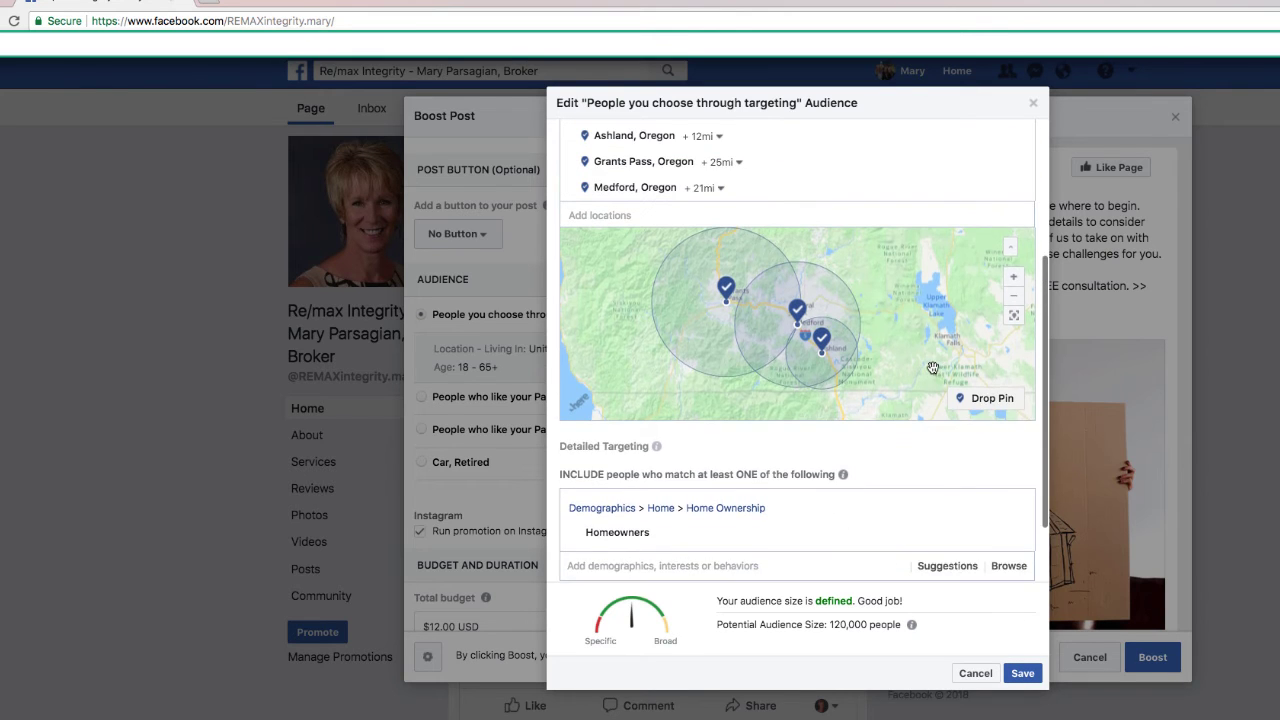
scroll(932, 369, up, 3)
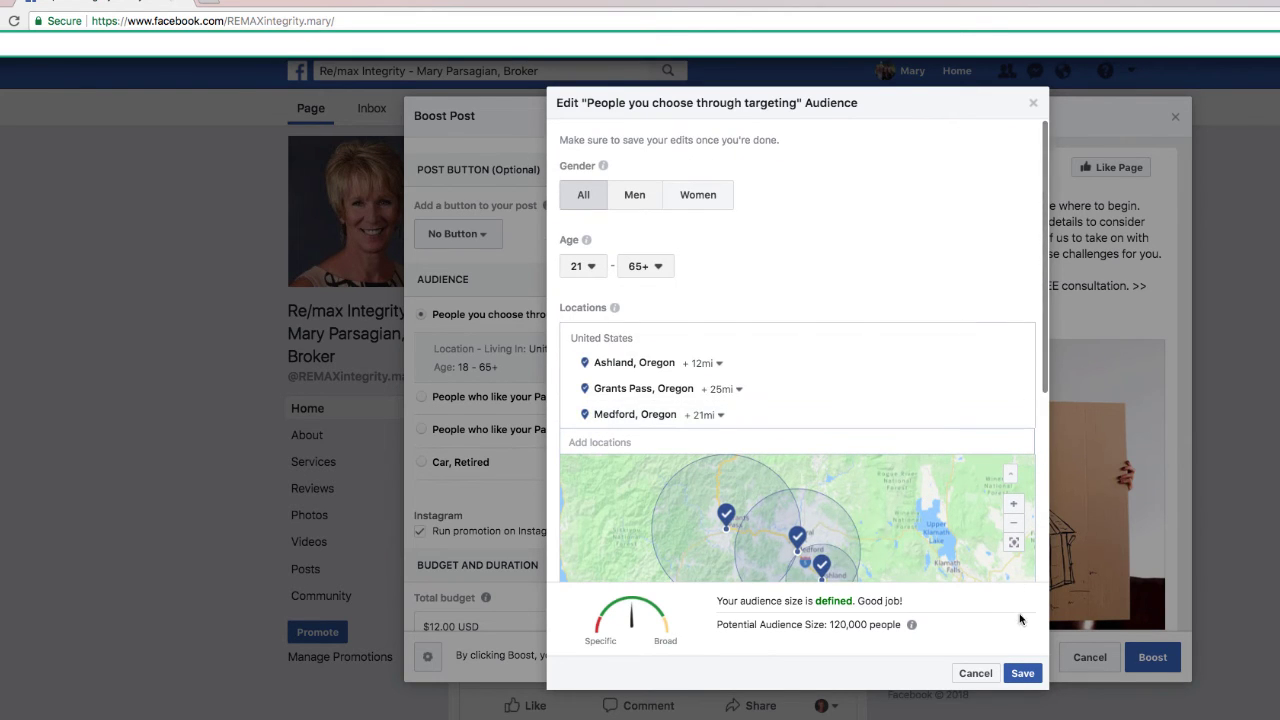
scroll(834, 425, down, 6)
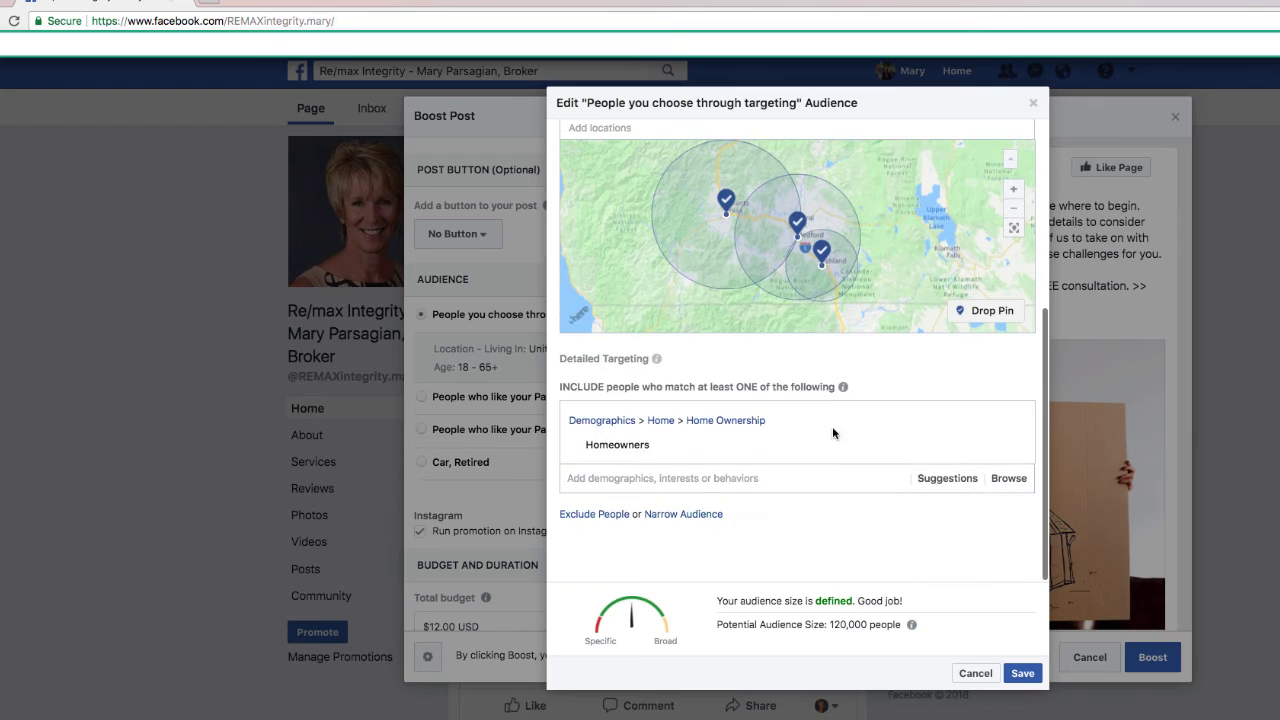
mouse_move(813, 446)
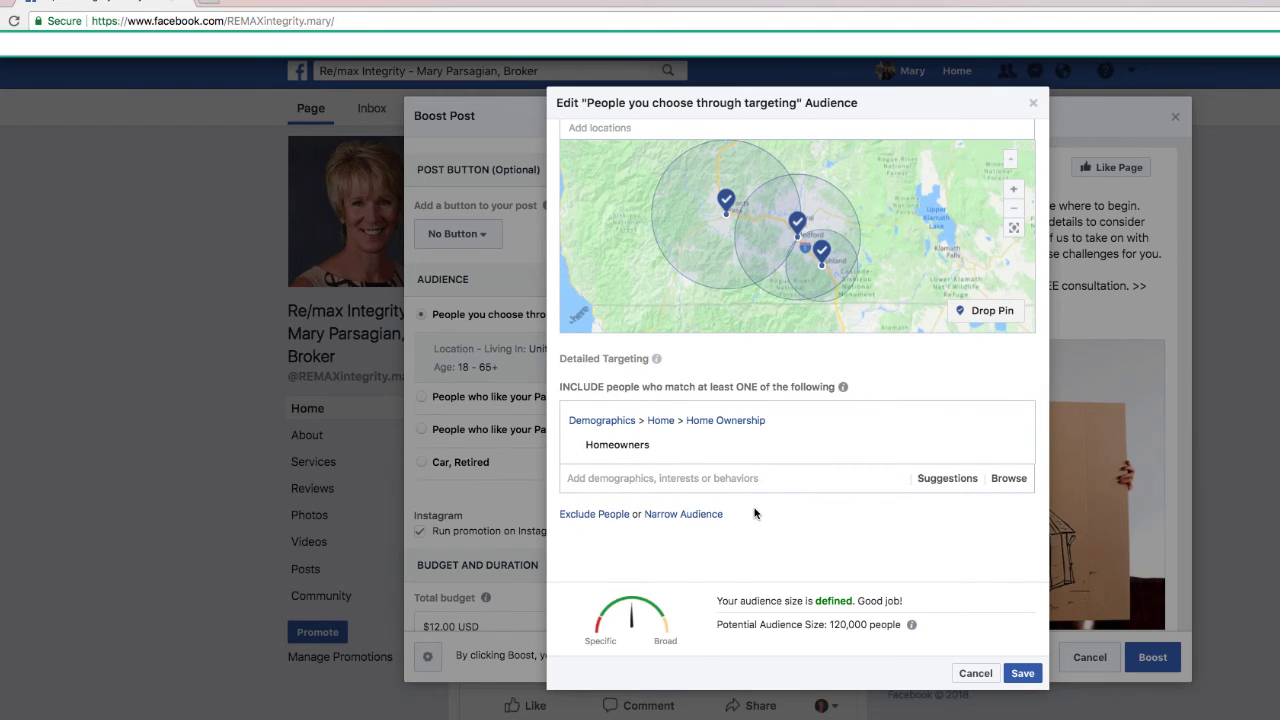
scroll(750, 400, up, 6)
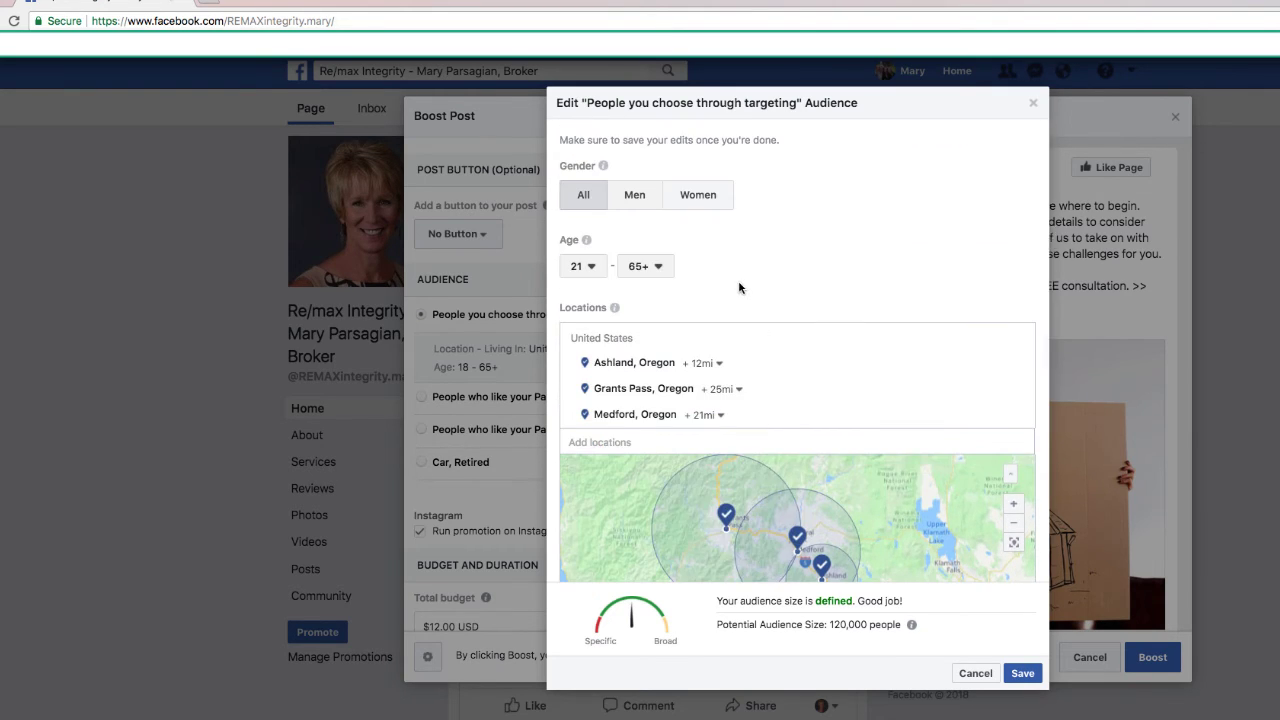
click(1021, 673)
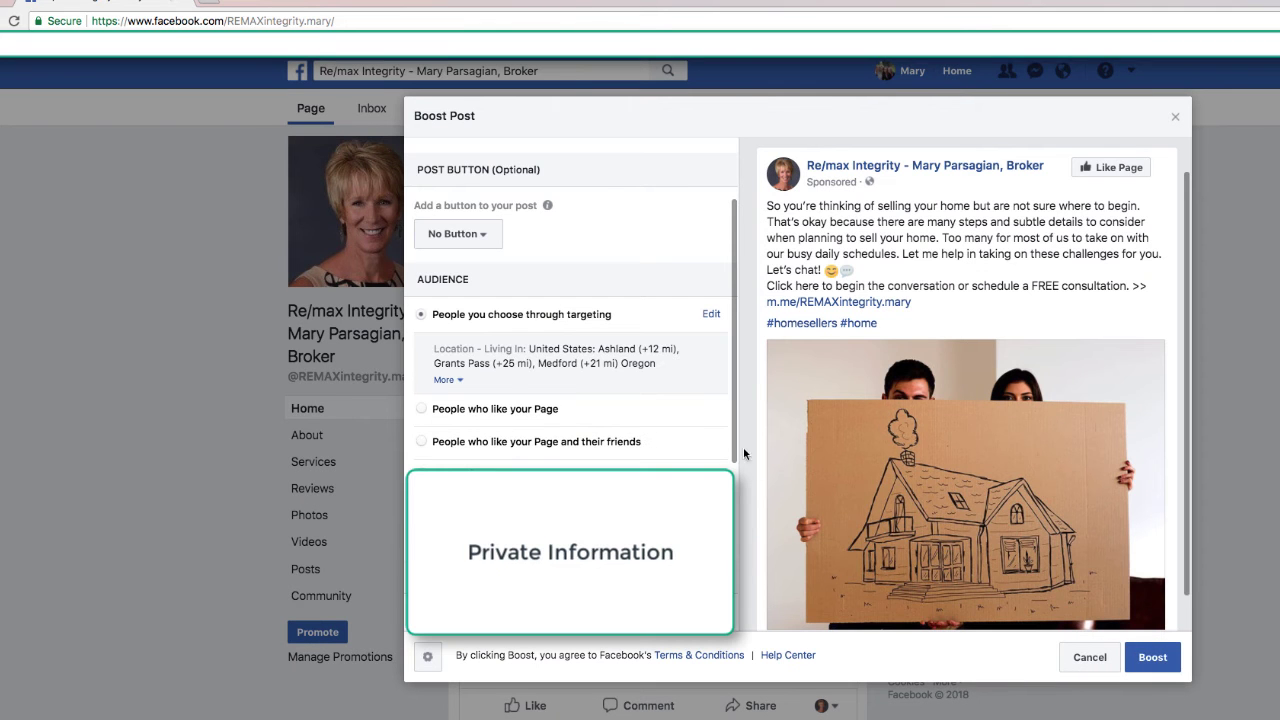
Step: Review the boost's objective, post button, audience choices, Instagram promotion and total budget
scroll(642, 459, down, 1)
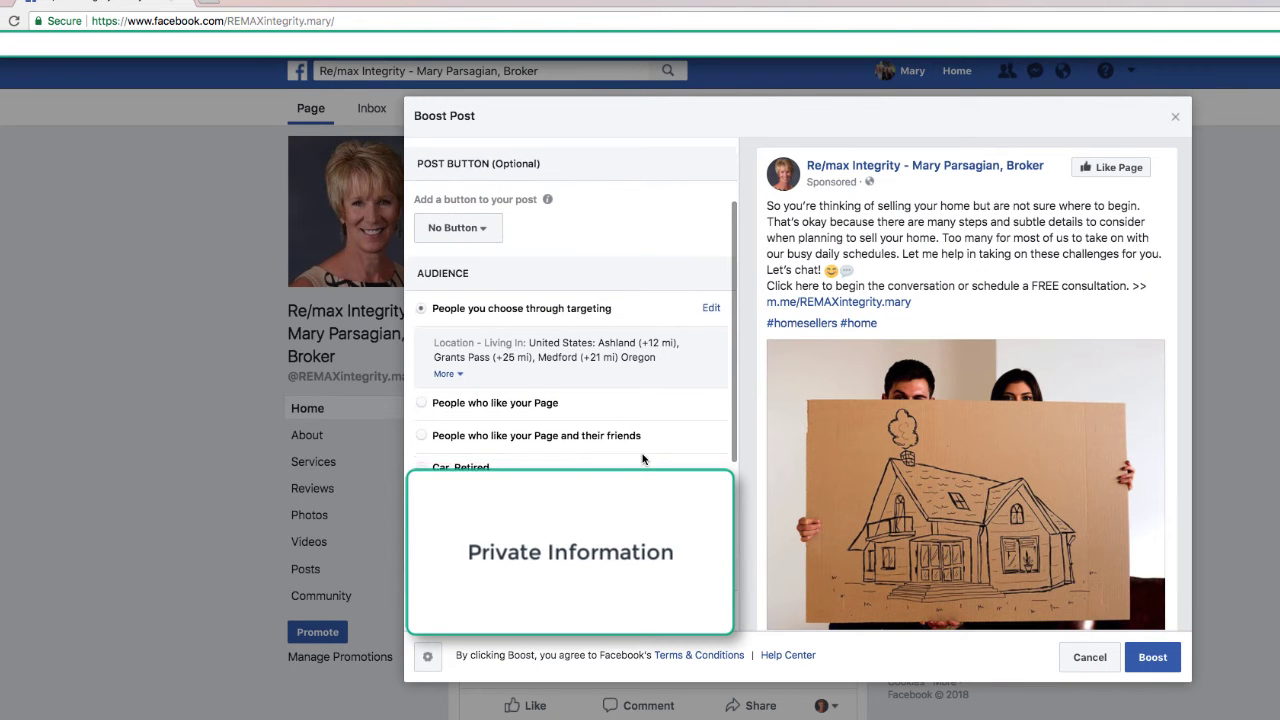
scroll(642, 459, down, 5)
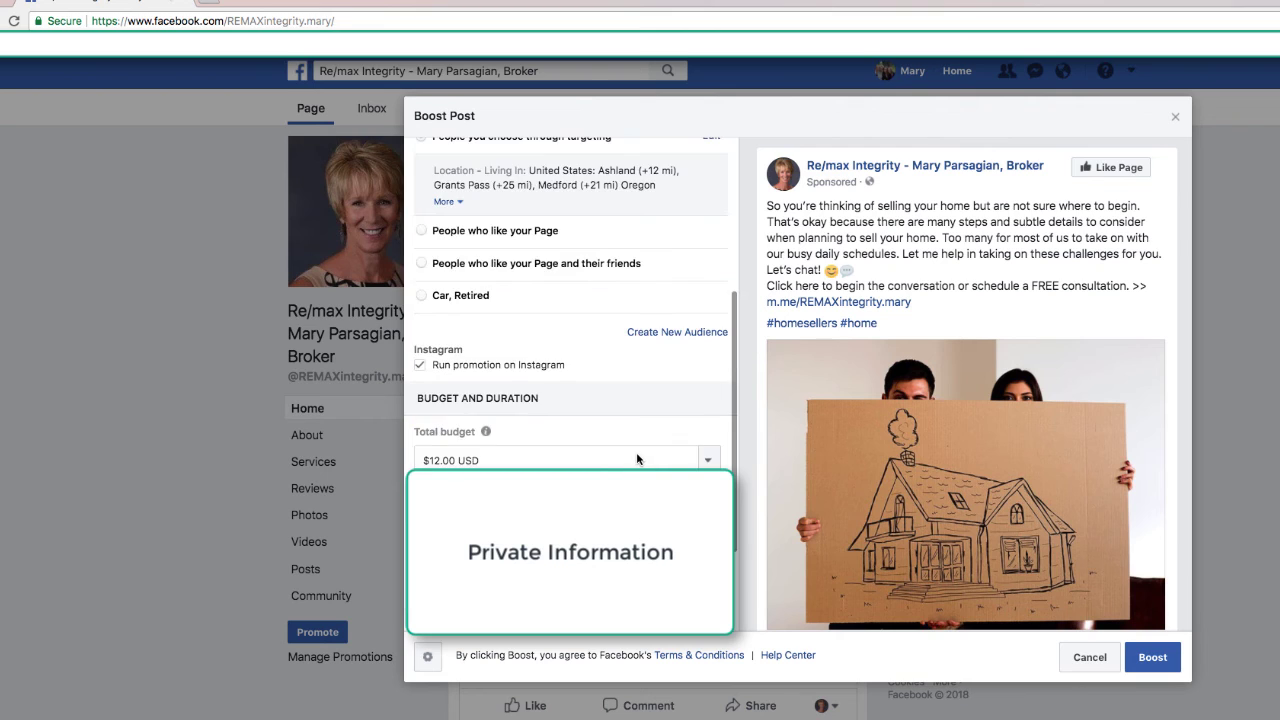
scroll(636, 459, up, 8)
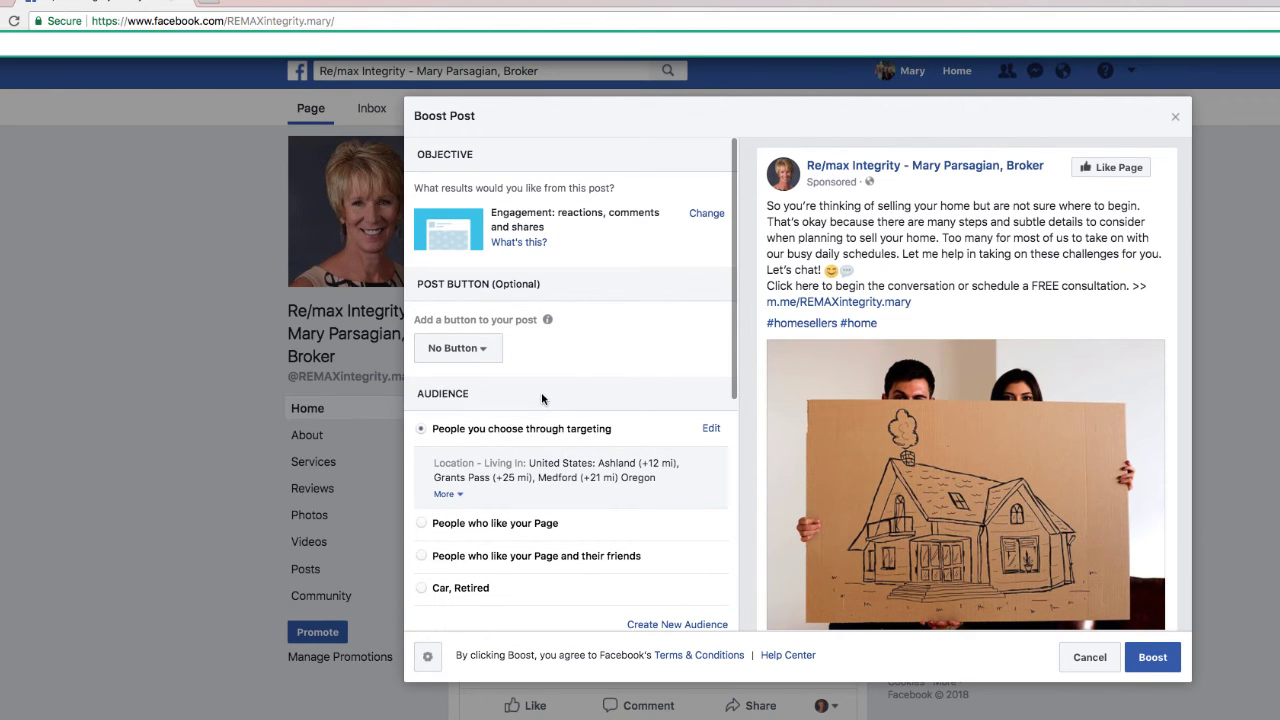
scroll(580, 310, down, 2)
scroll(580, 314, down, 3)
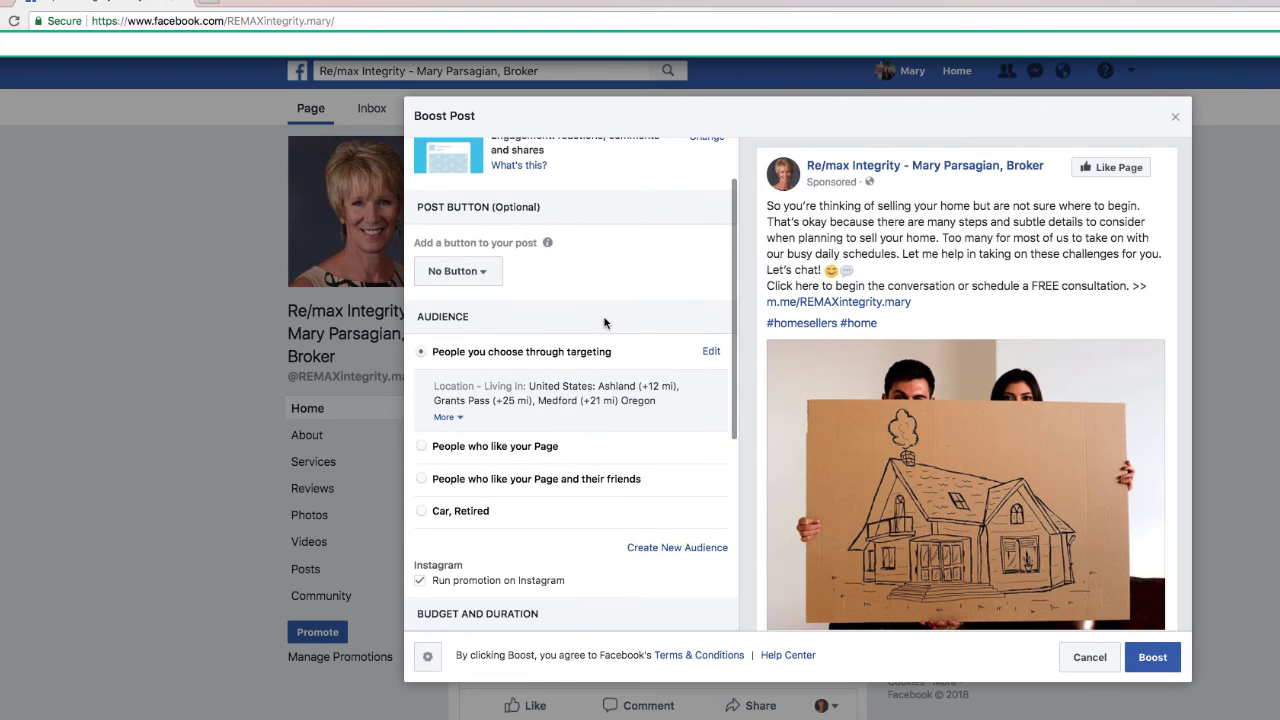
Step: Switch the boost's audience to People who like your Page and expand its full targeting details
scroll(613, 333, down, 1)
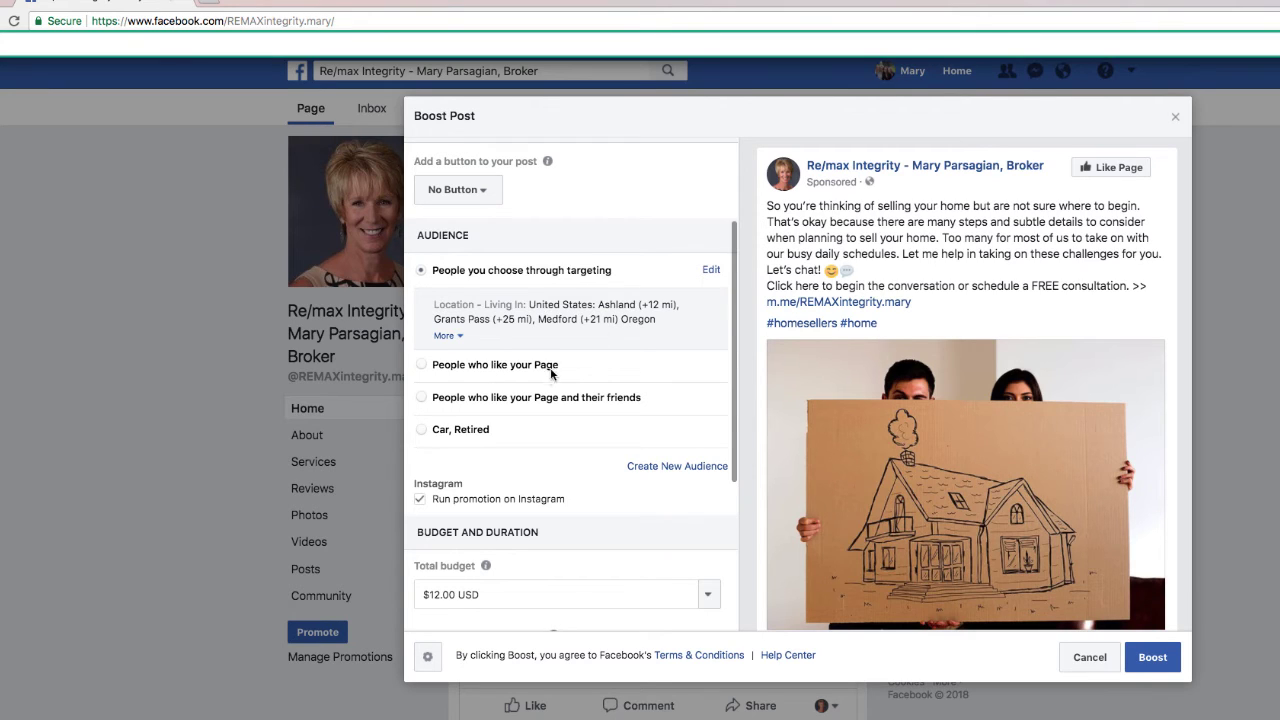
click(422, 366)
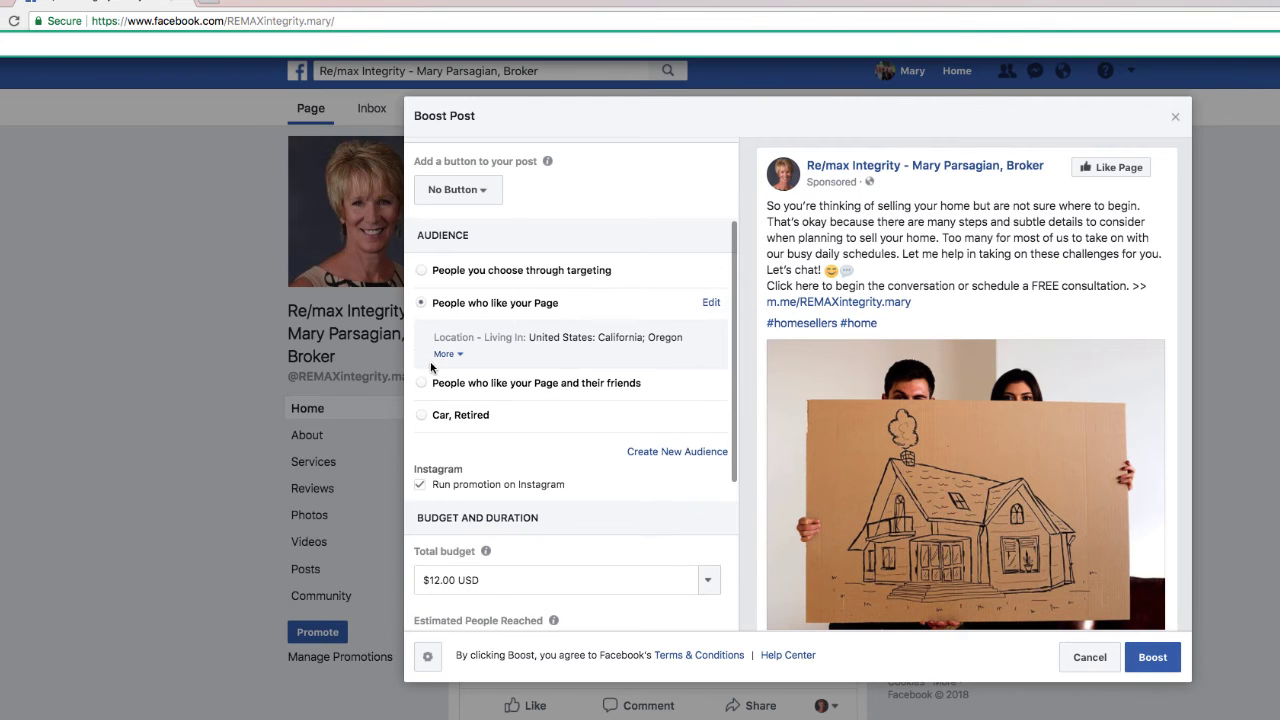
click(422, 270)
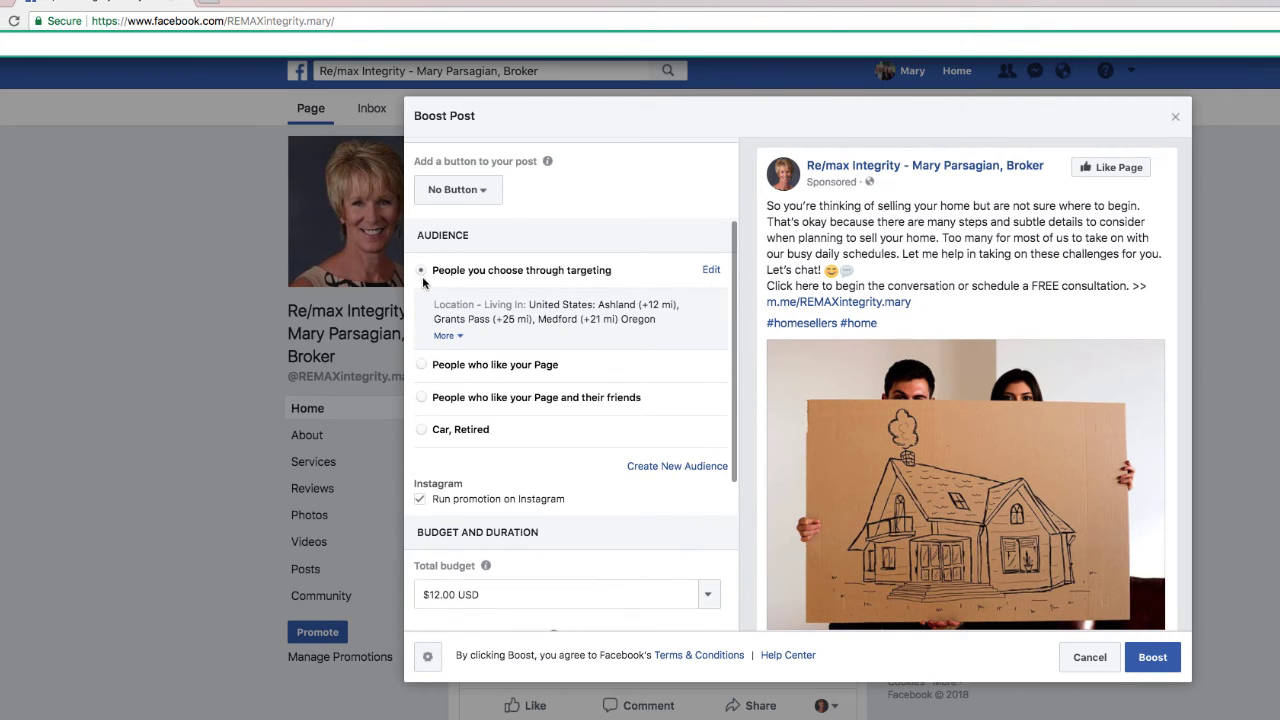
click(422, 366)
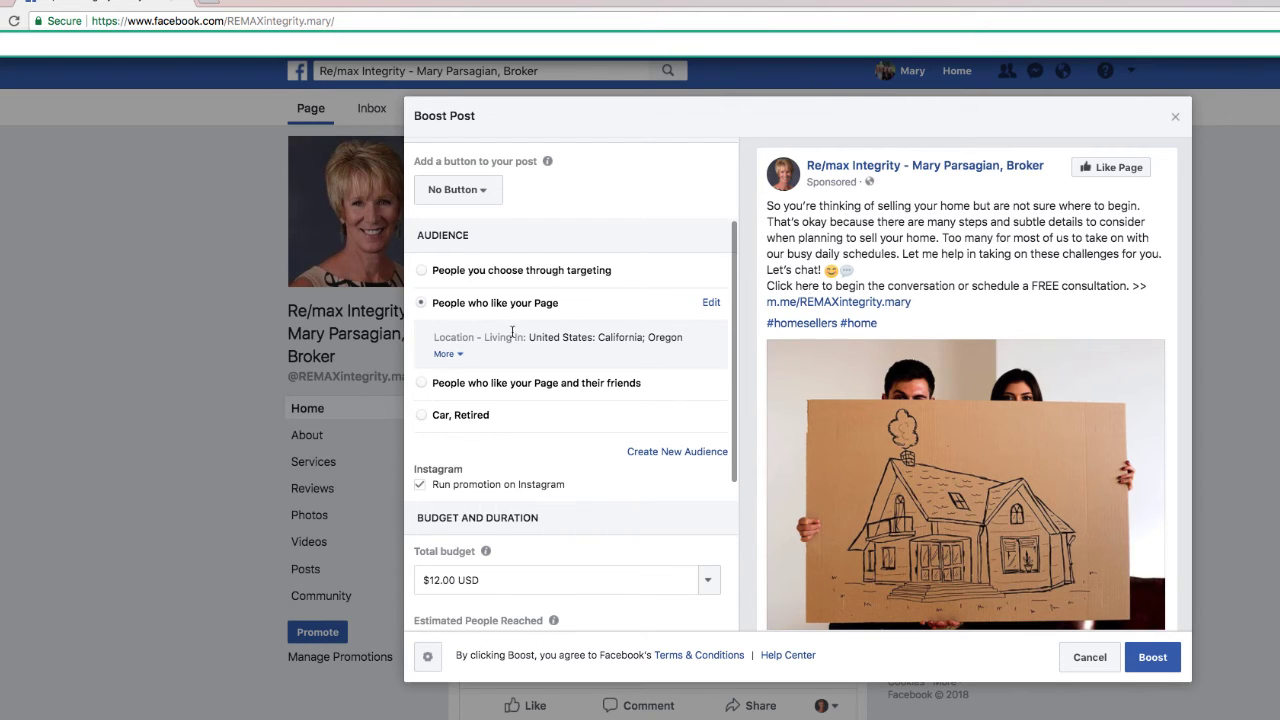
click(462, 356)
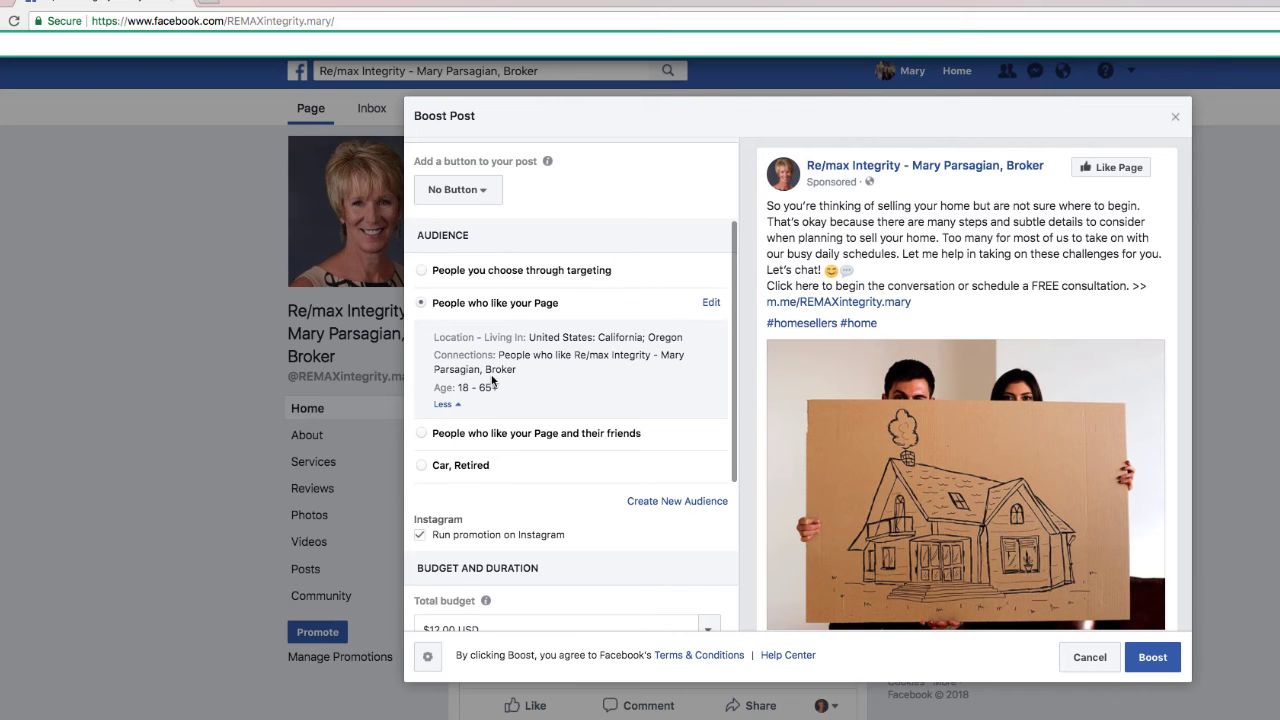
scroll(520, 372, down, 2)
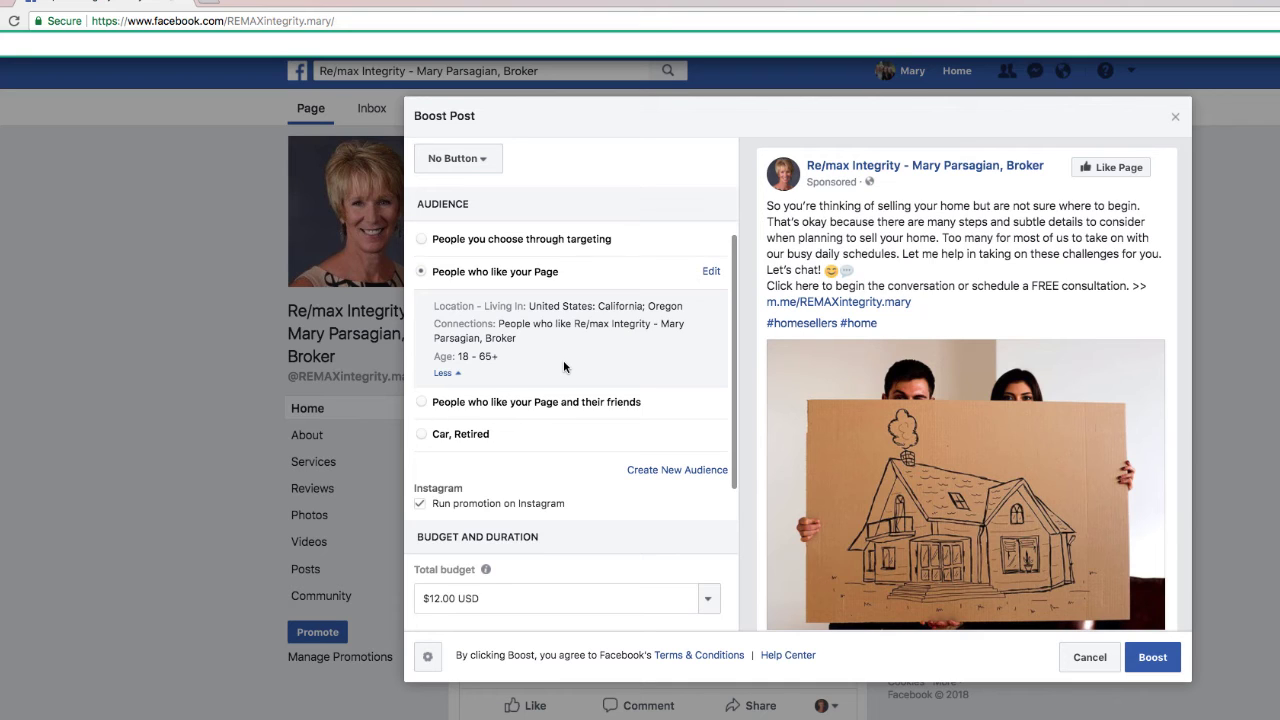
Step: Switch the boost's audience to People who like your Page and their friends and expand its full targeting details
scroll(563, 360, down, 2)
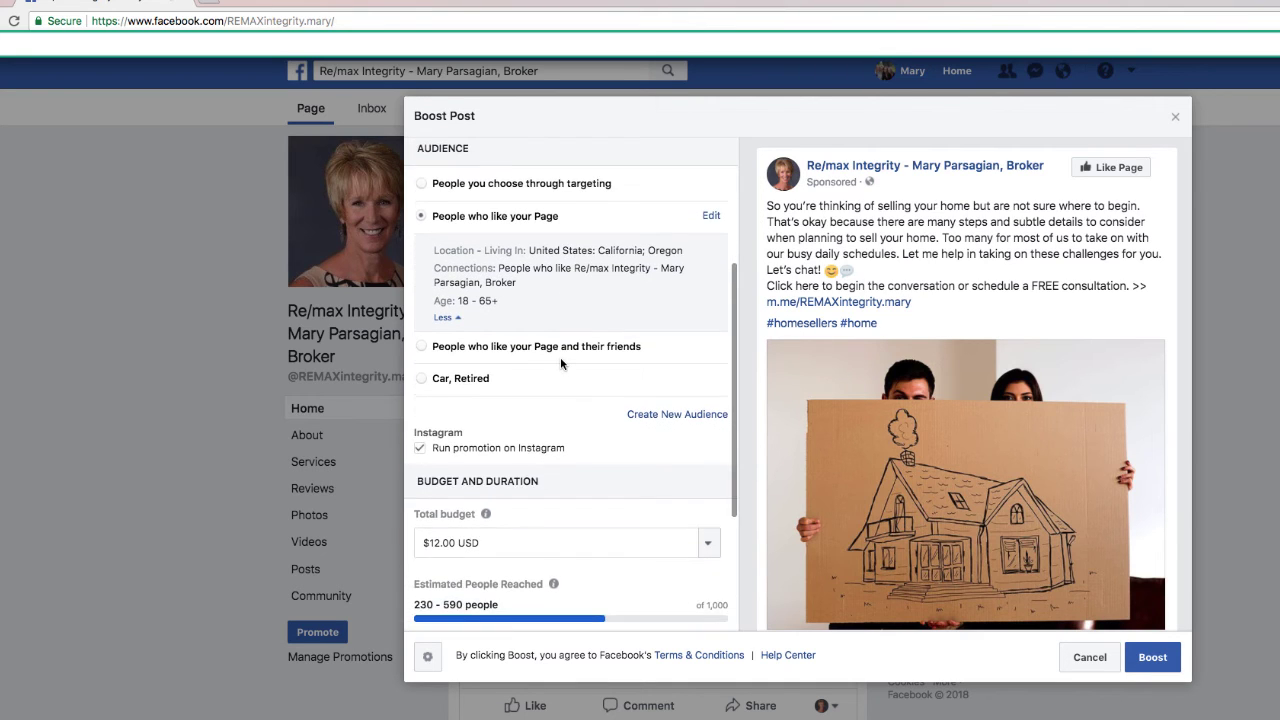
scroll(560, 357, down, 5)
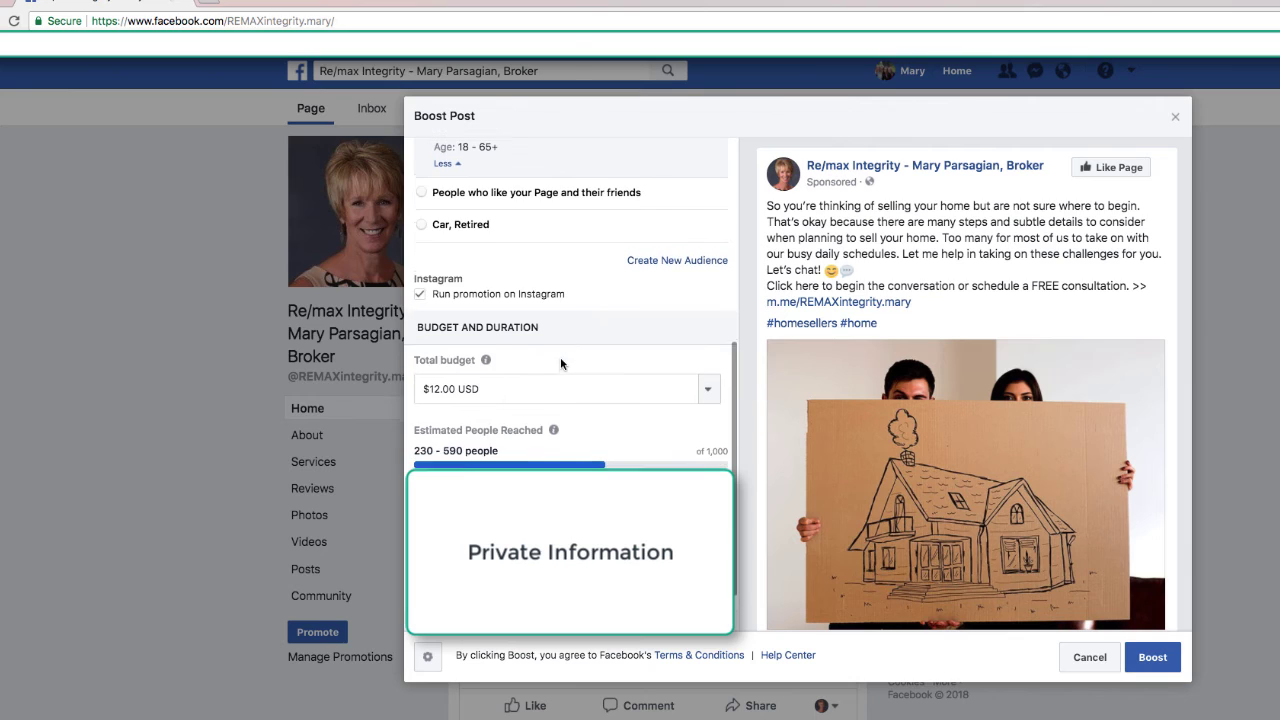
scroll(560, 357, up, 5)
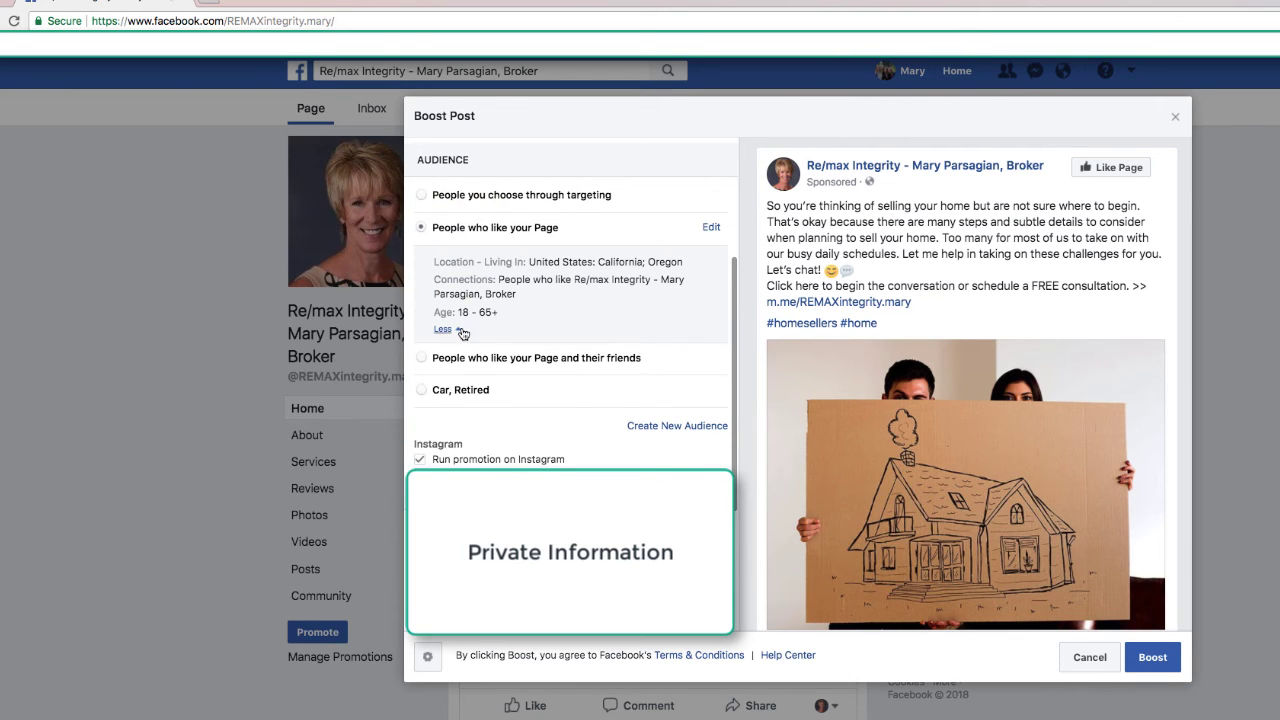
click(423, 359)
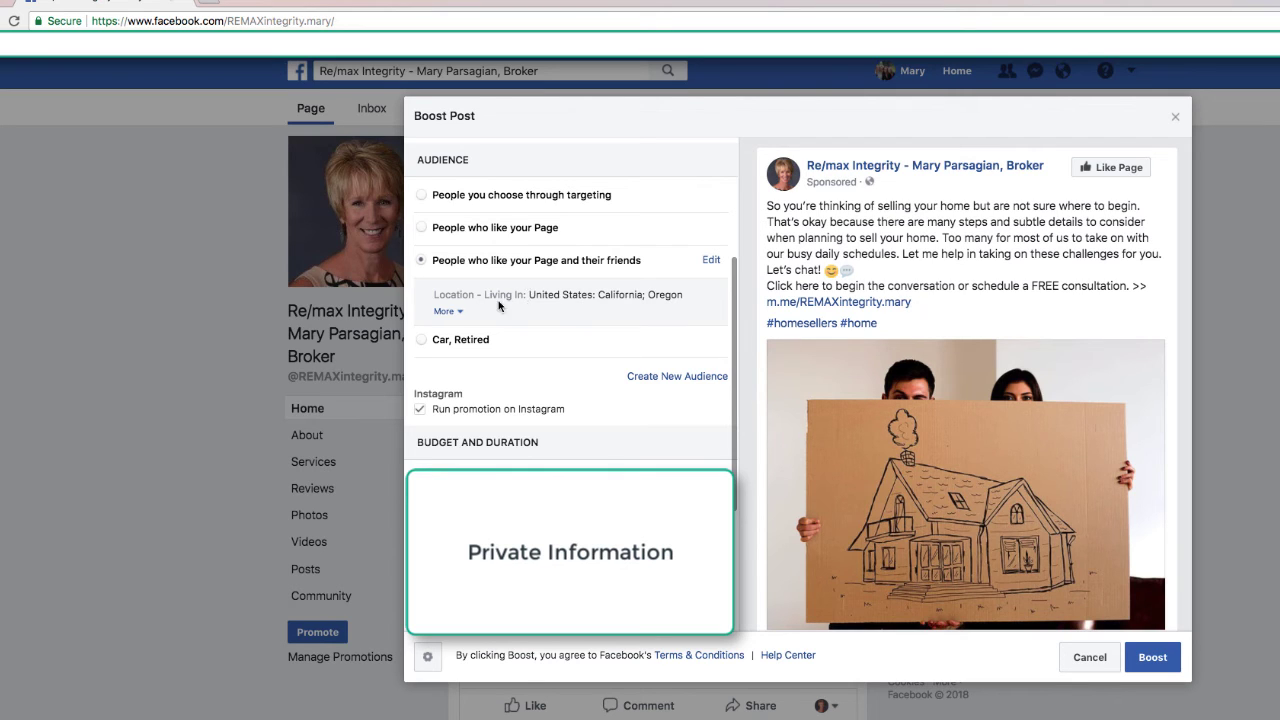
click(452, 312)
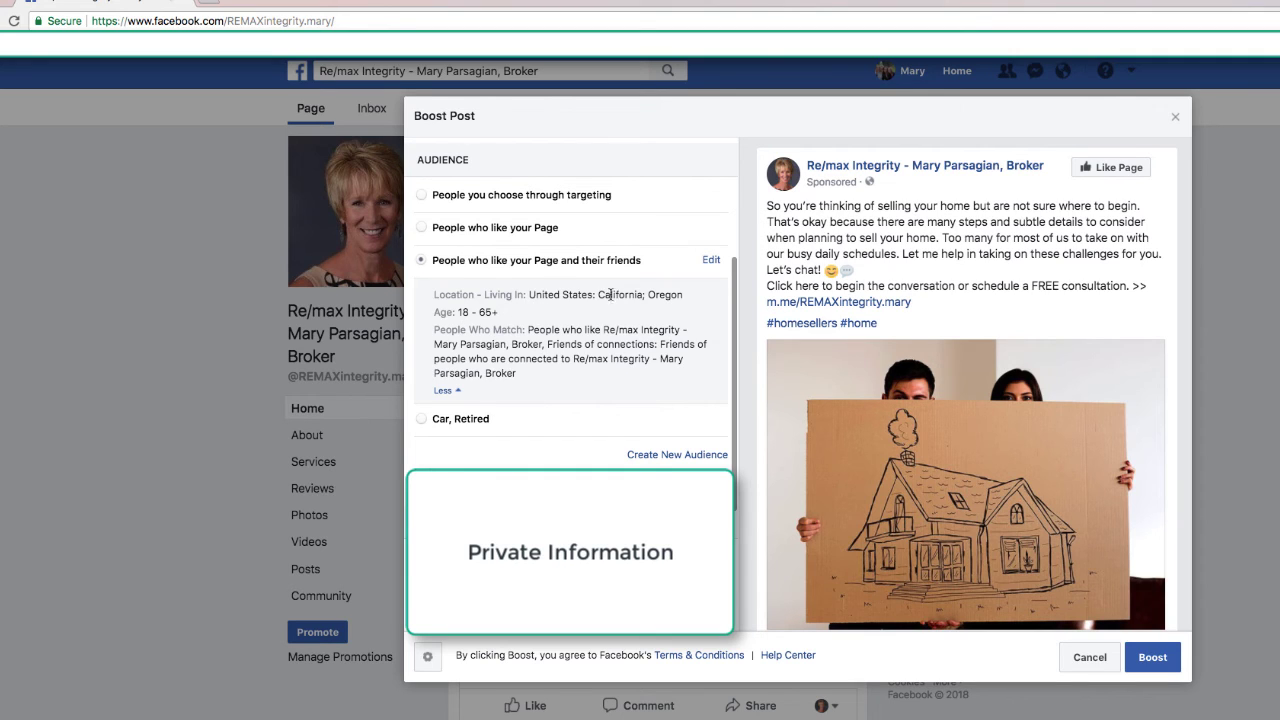
scroll(625, 313, down, 1)
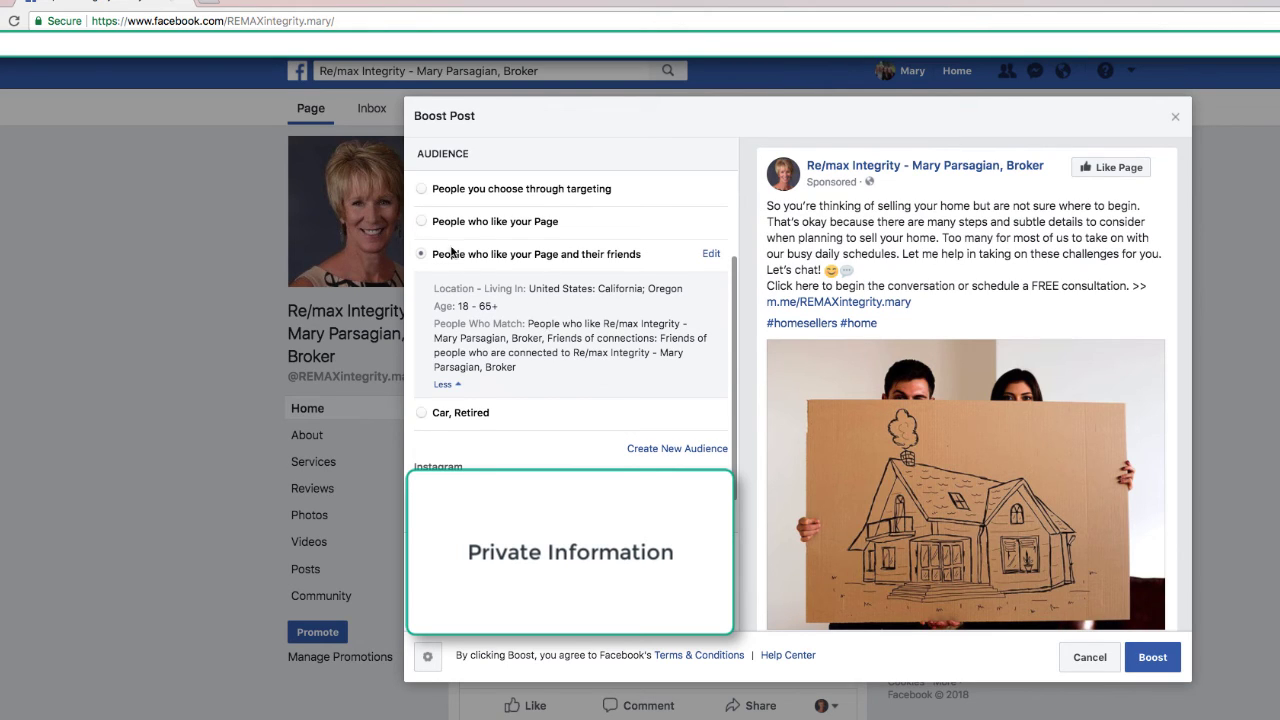
scroll(467, 250, up, 1)
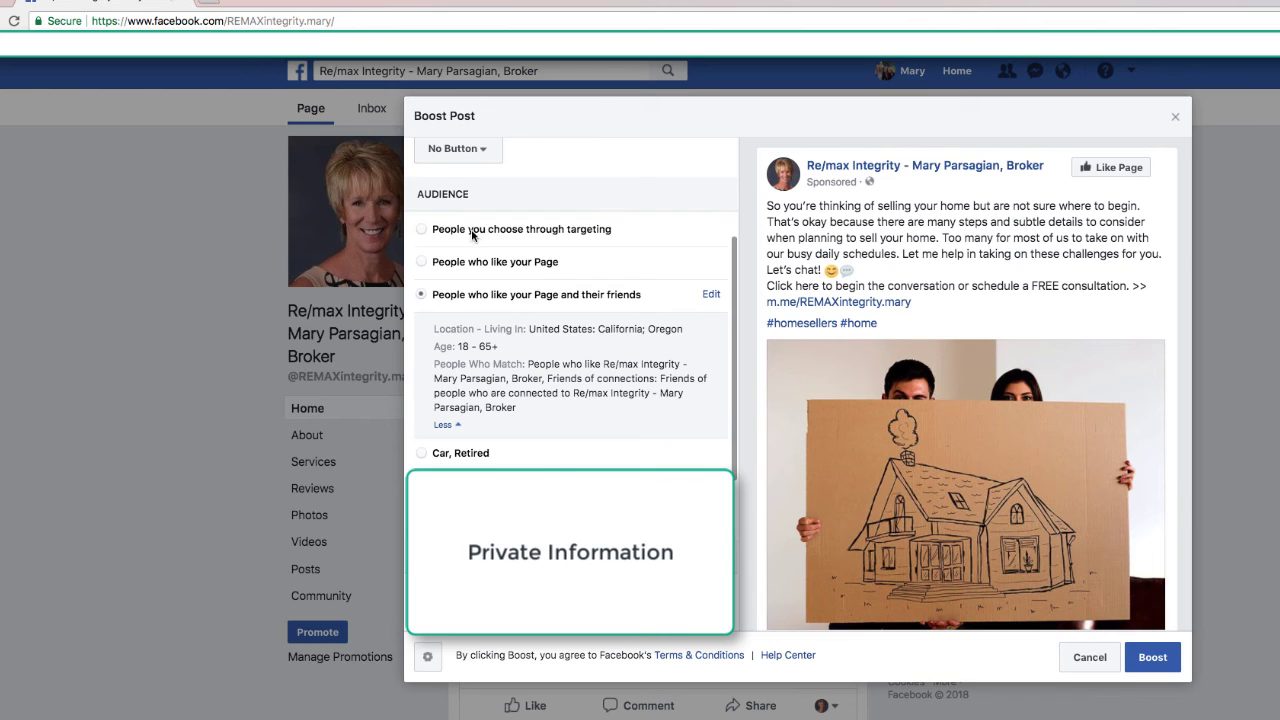
Step: Try the People you choose through targeting audience briefly, and switch the boost to the Car, Retired audience
click(473, 232)
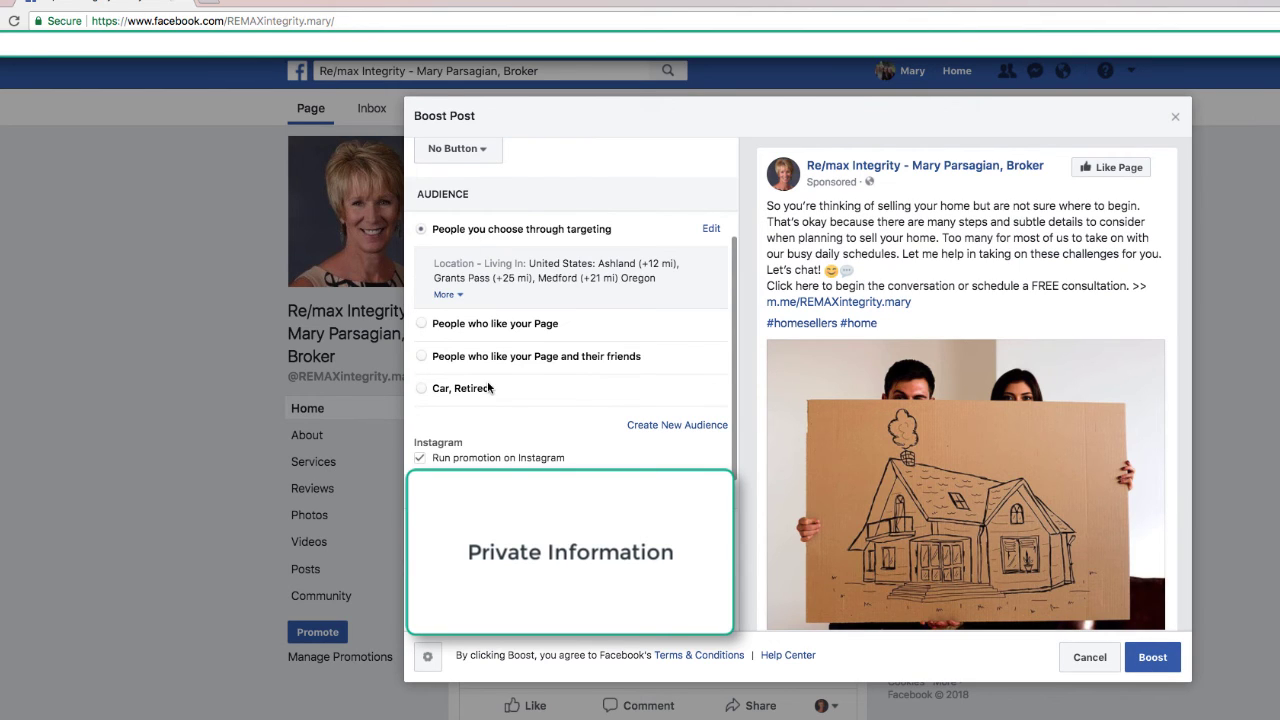
click(445, 386)
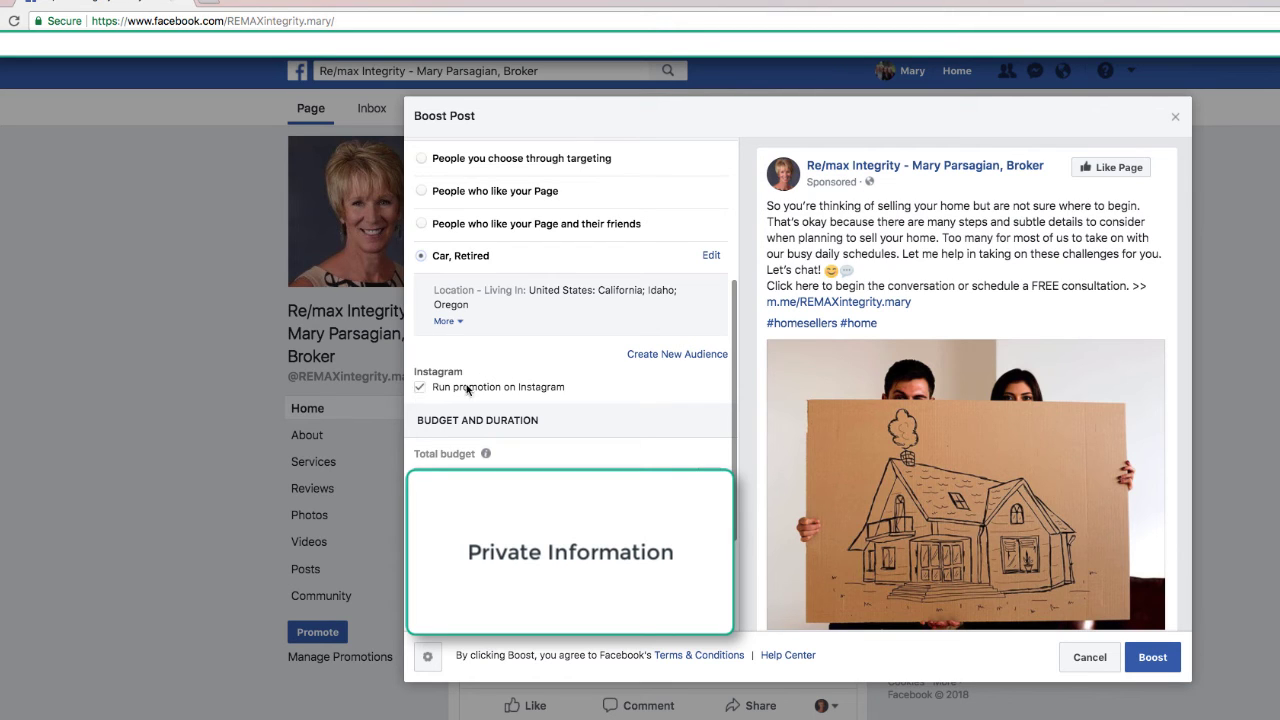
scroll(863, 395, down, 1)
scroll(862, 389, up, 2)
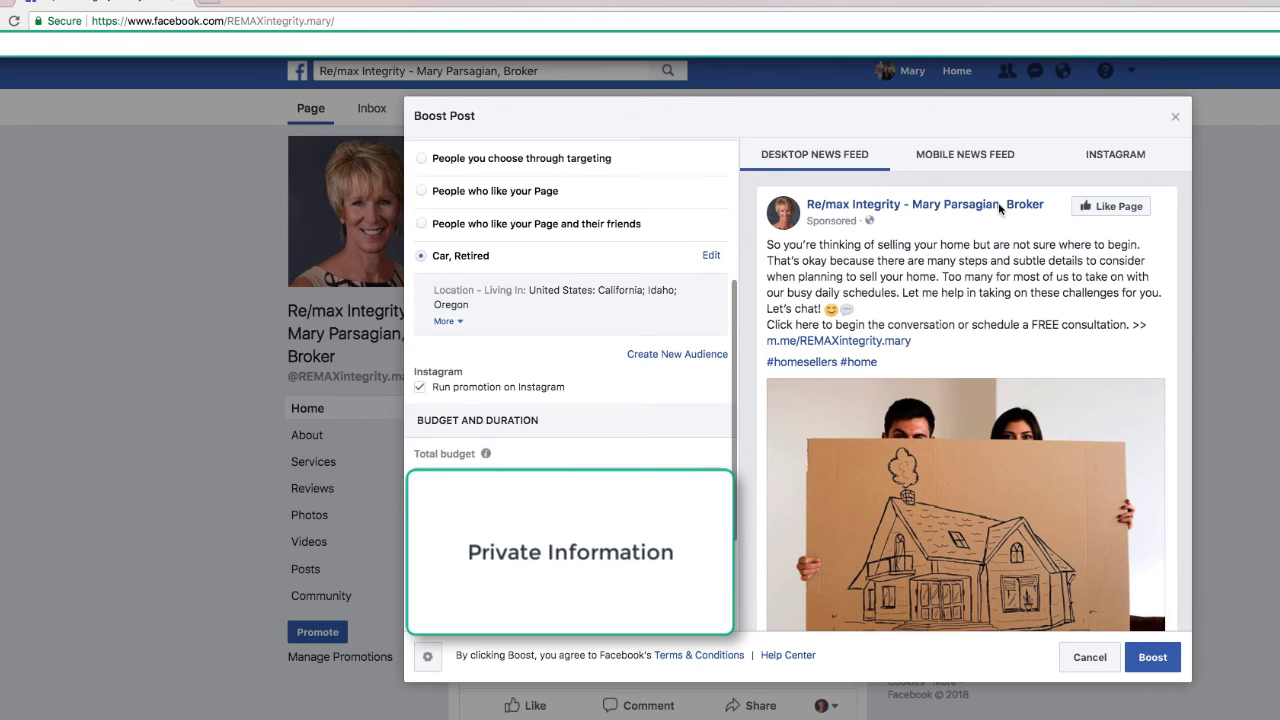
Step: Preview the boosted post as an Instagram ad and examine its image, link and shortened caption
click(1100, 160)
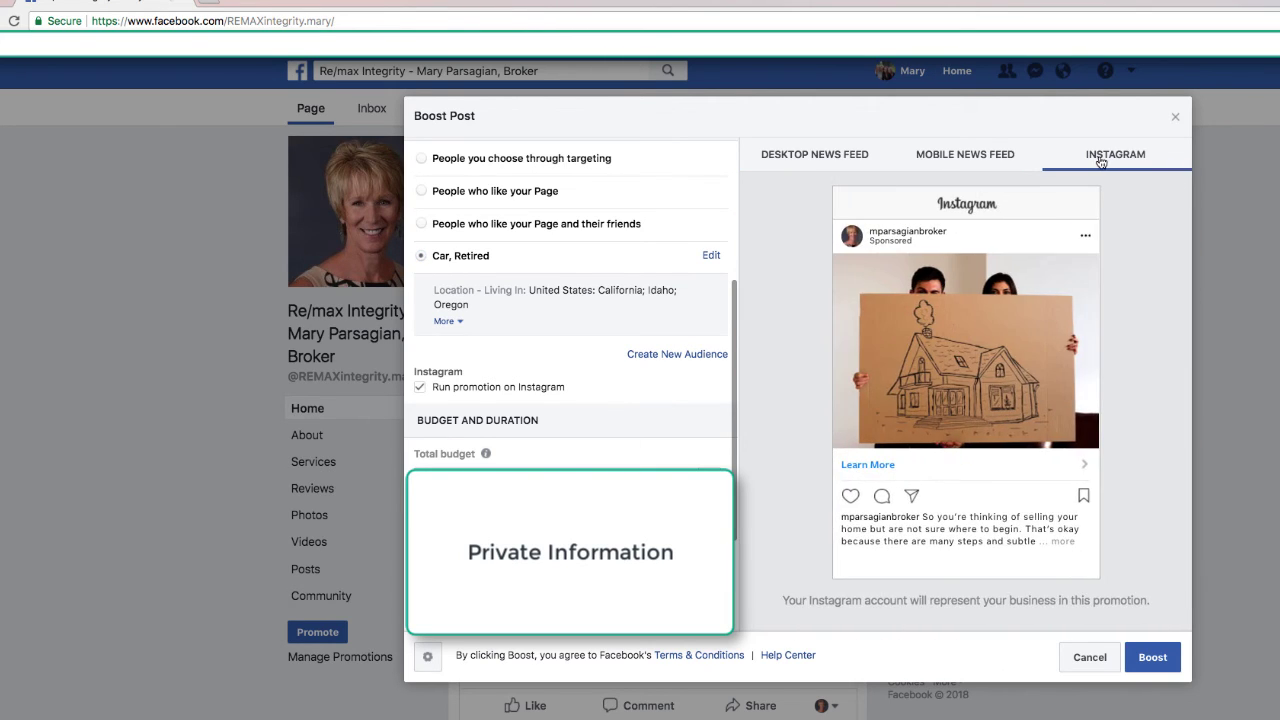
scroll(1006, 330, down, 1)
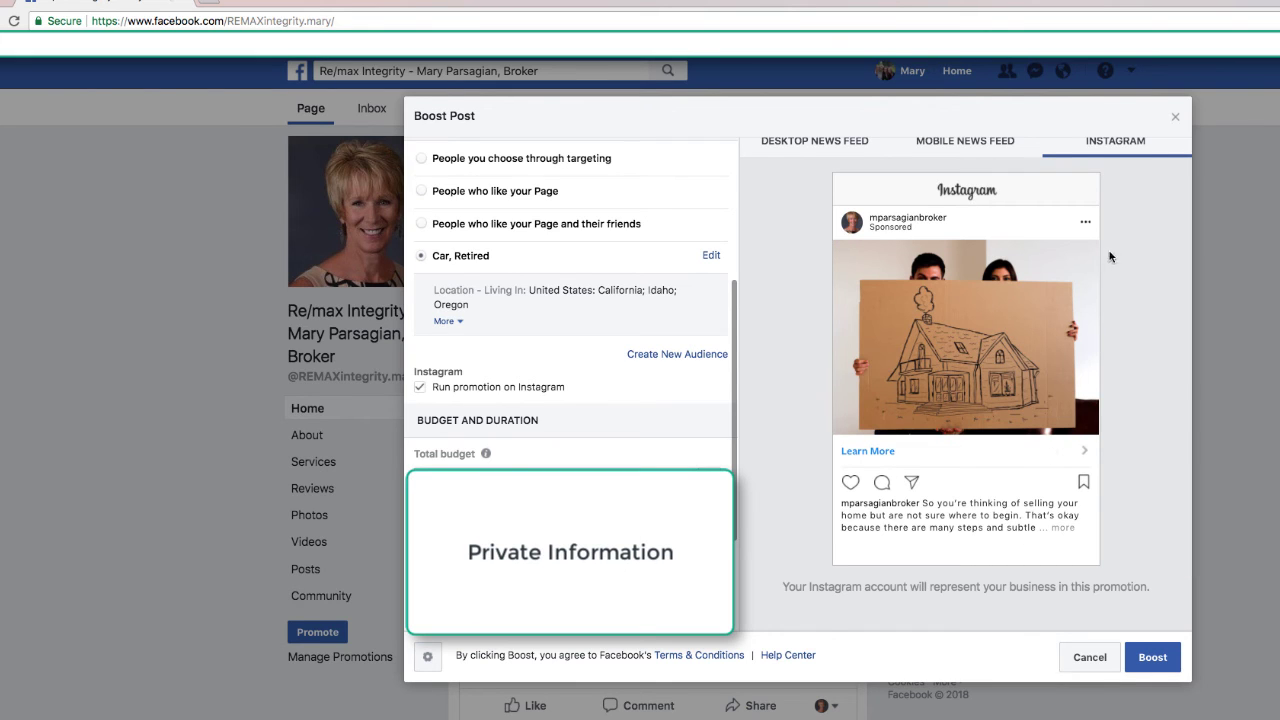
scroll(1123, 389, down, 3)
scroll(1123, 400, up, 4)
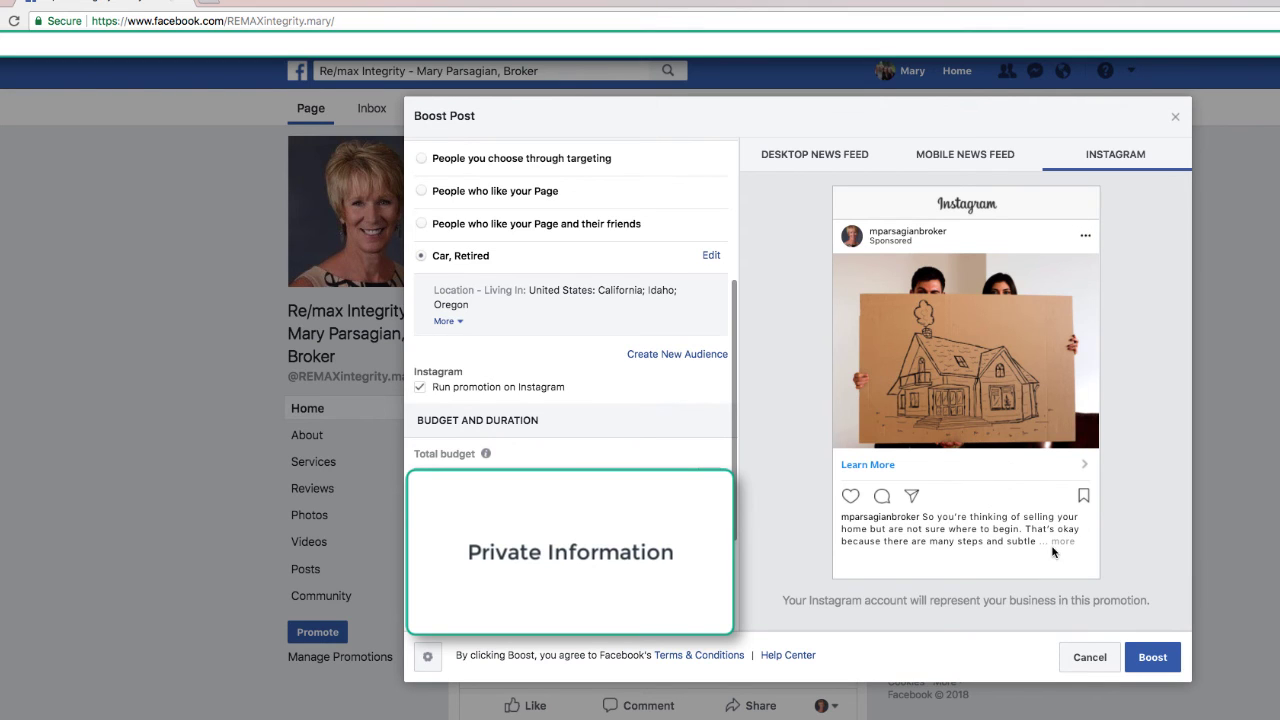
scroll(1116, 250, down, 1)
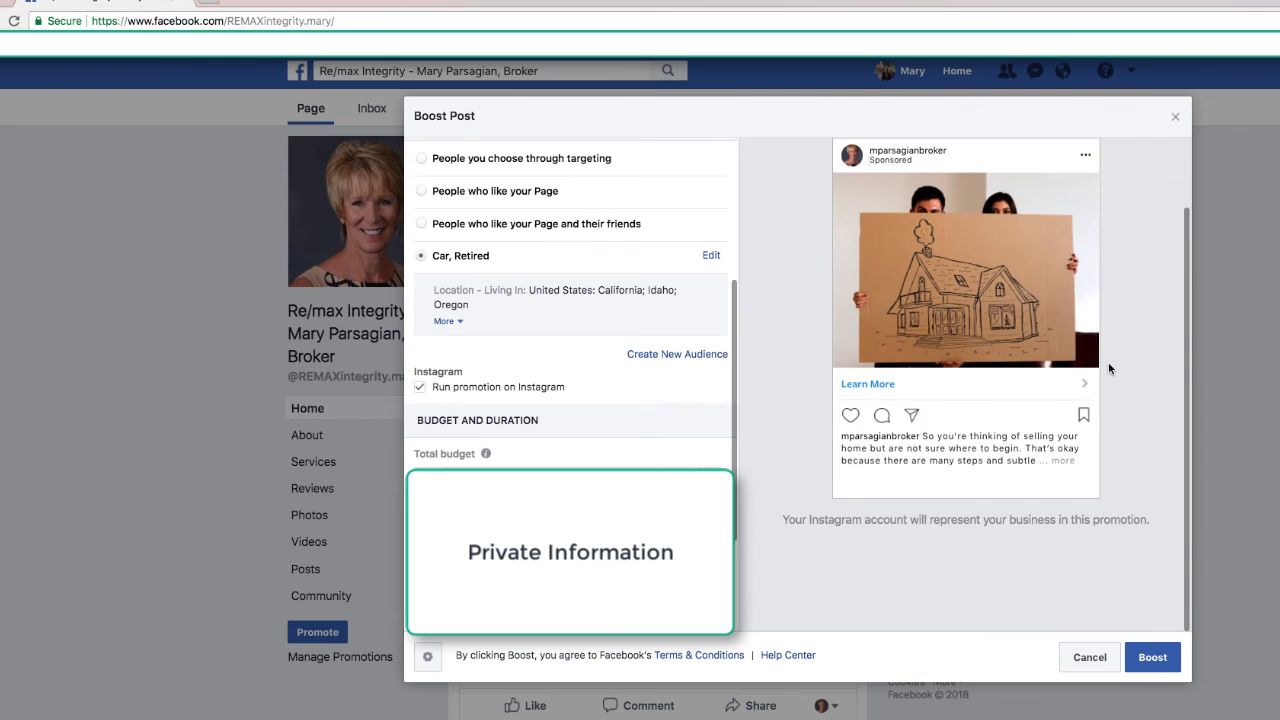
scroll(1108, 362, up, 1)
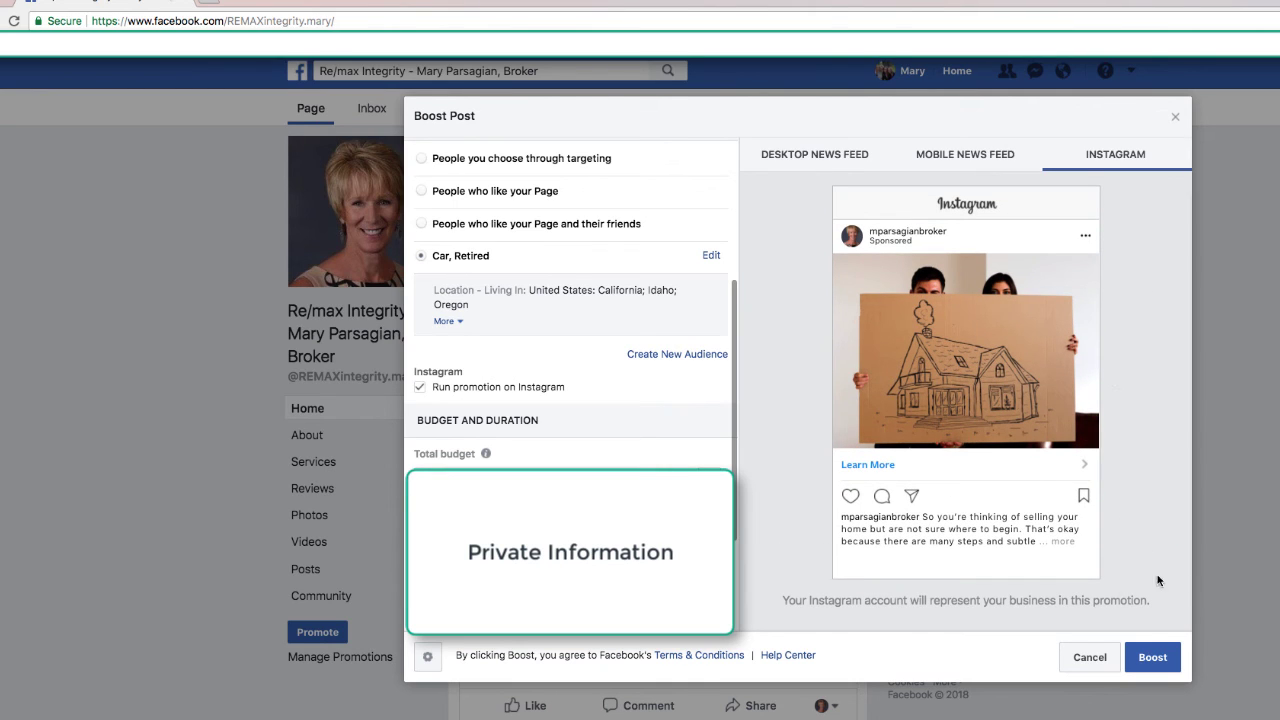
scroll(1040, 452, down, 3)
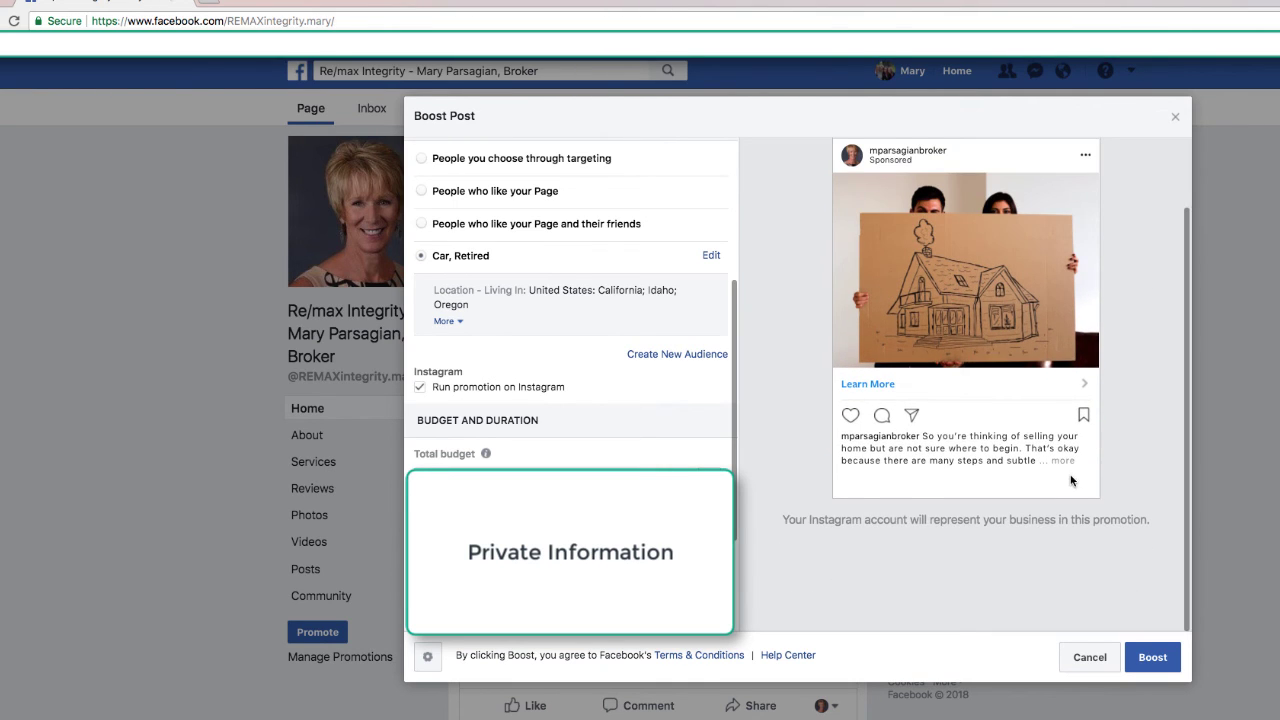
scroll(1071, 481, up, 3)
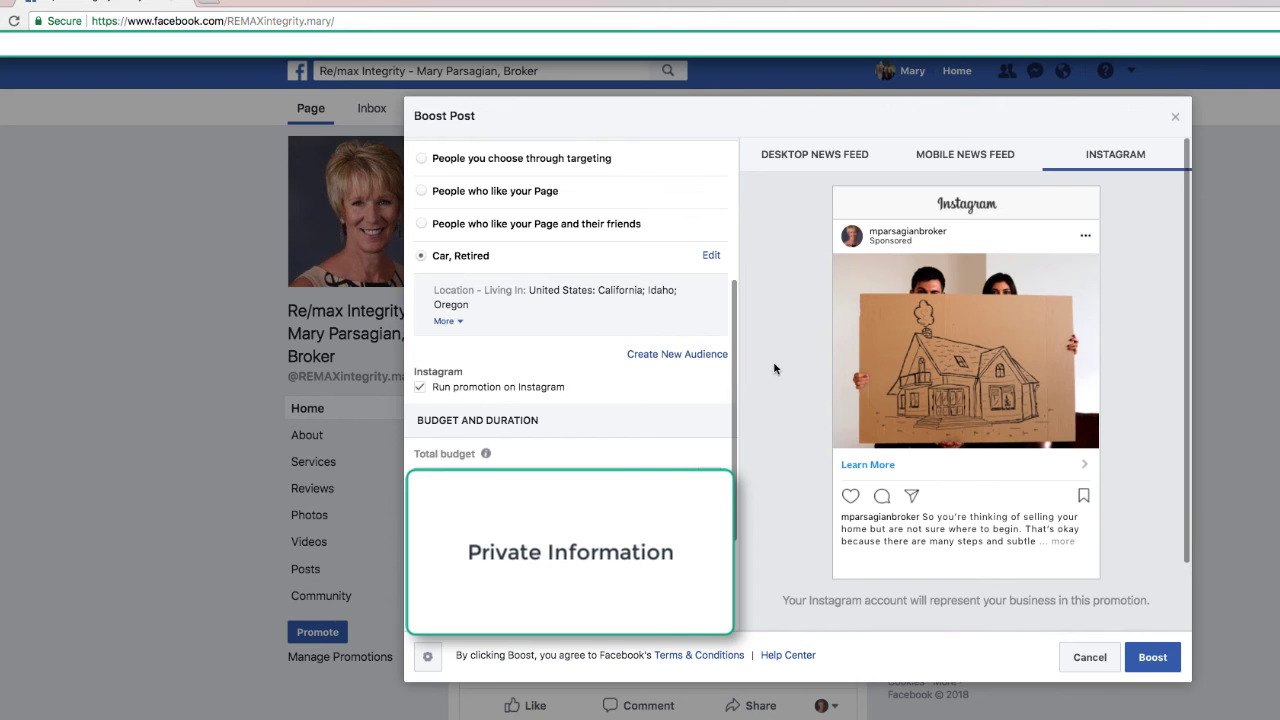
scroll(771, 380, down, 2)
scroll(712, 444, down, 1)
scroll(933, 230, up, 2)
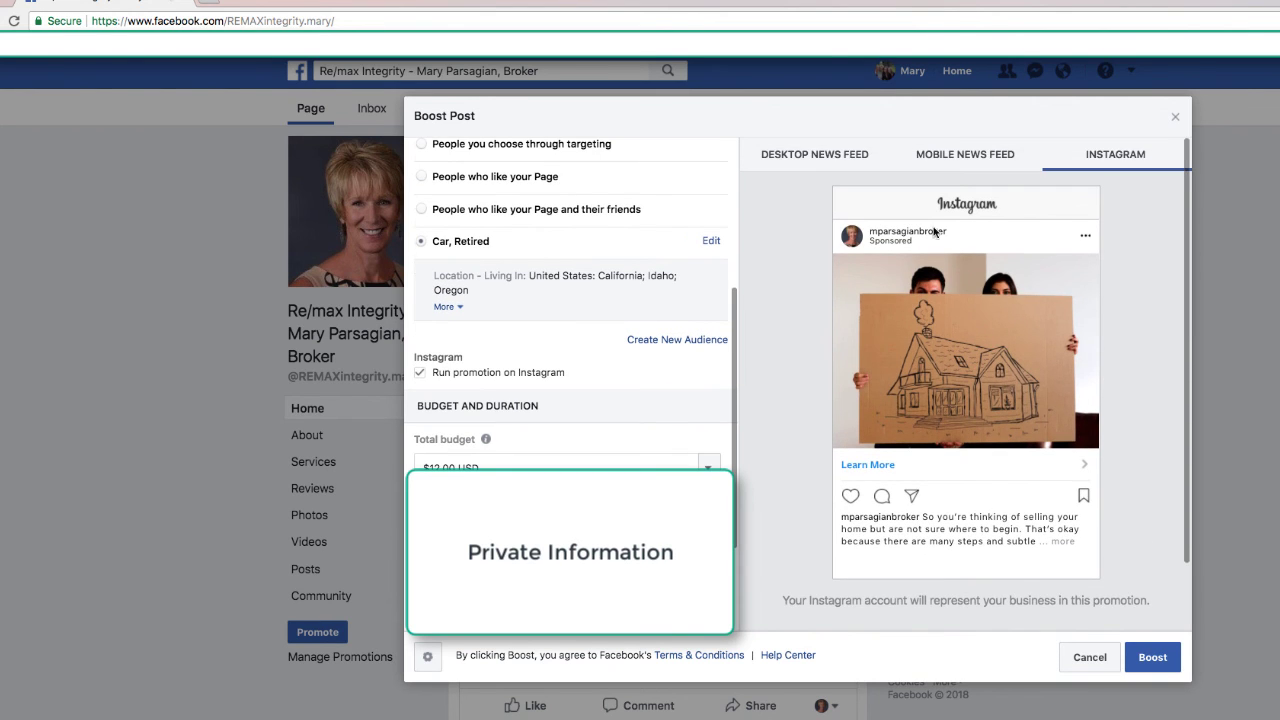
Step: Preview the boosted post in the mobile news feed and return to the desktop news feed preview
click(962, 165)
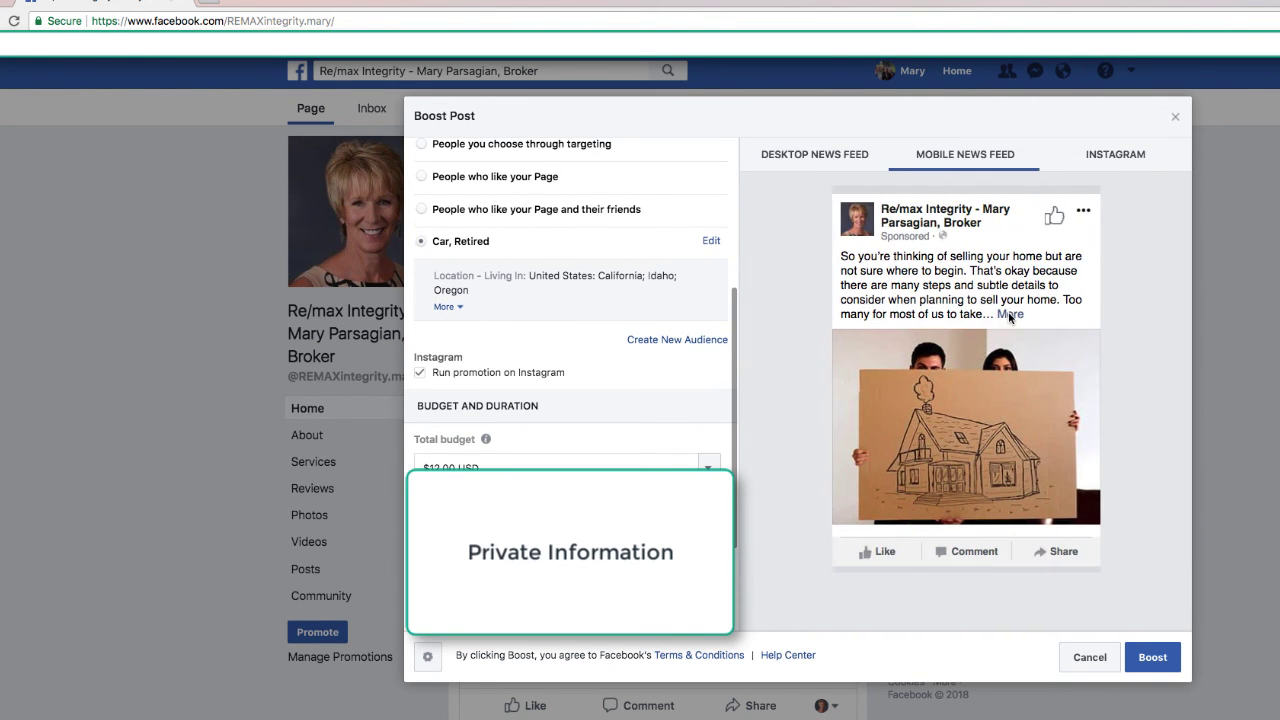
scroll(1011, 320, down, 2)
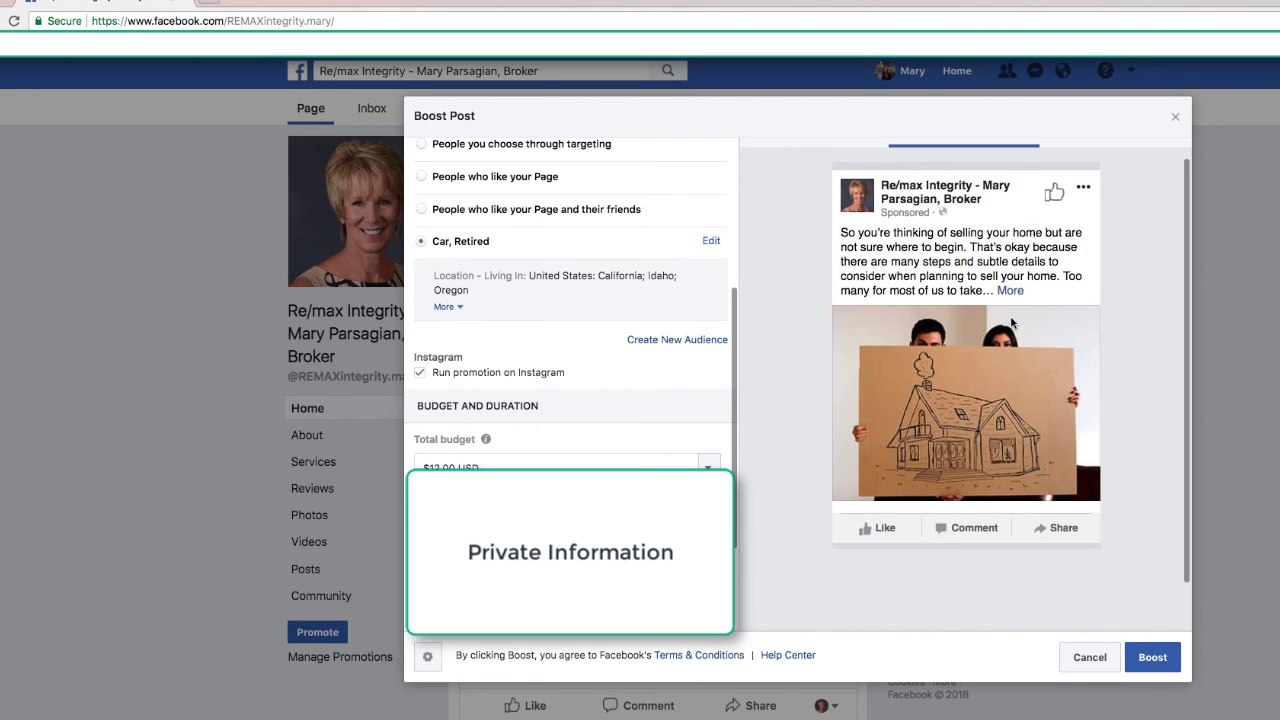
scroll(1011, 320, up, 2)
click(838, 157)
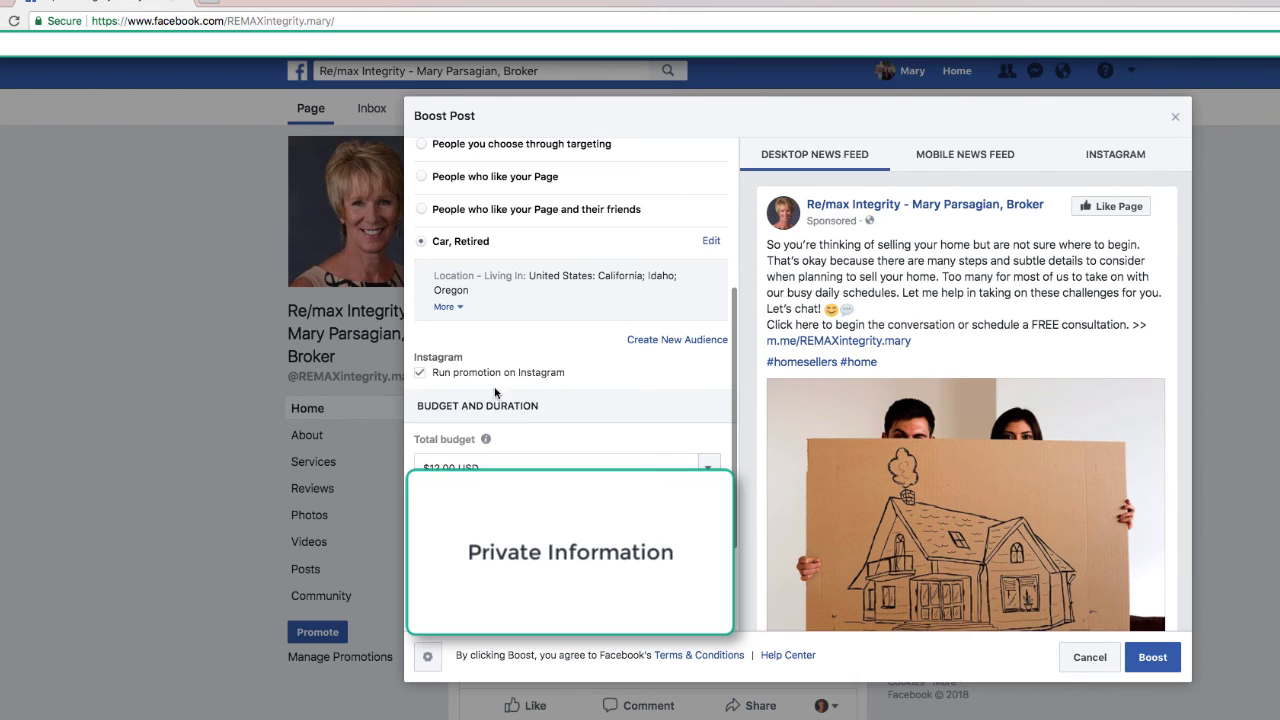
Step: Set the boost's audience to People you choose through targeting and expand its full targeting details
scroll(490, 369, up, 2)
scroll(490, 362, up, 5)
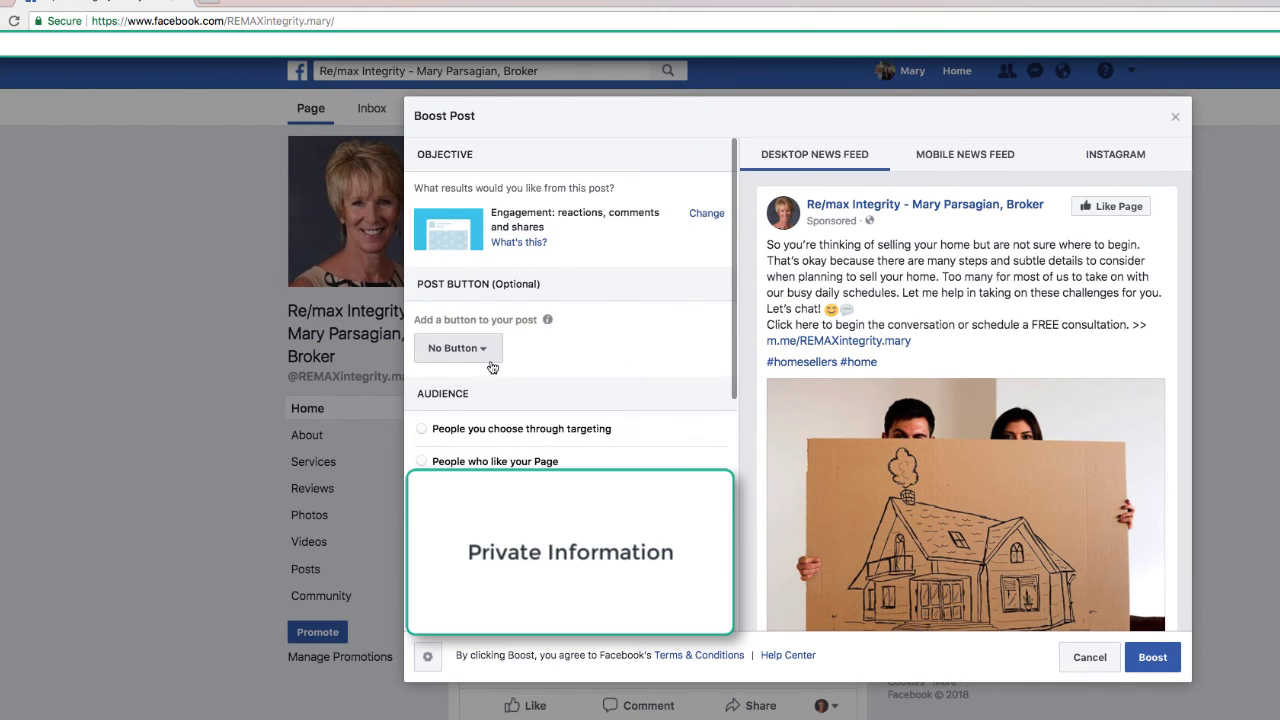
click(421, 409)
scroll(505, 452, down, 1)
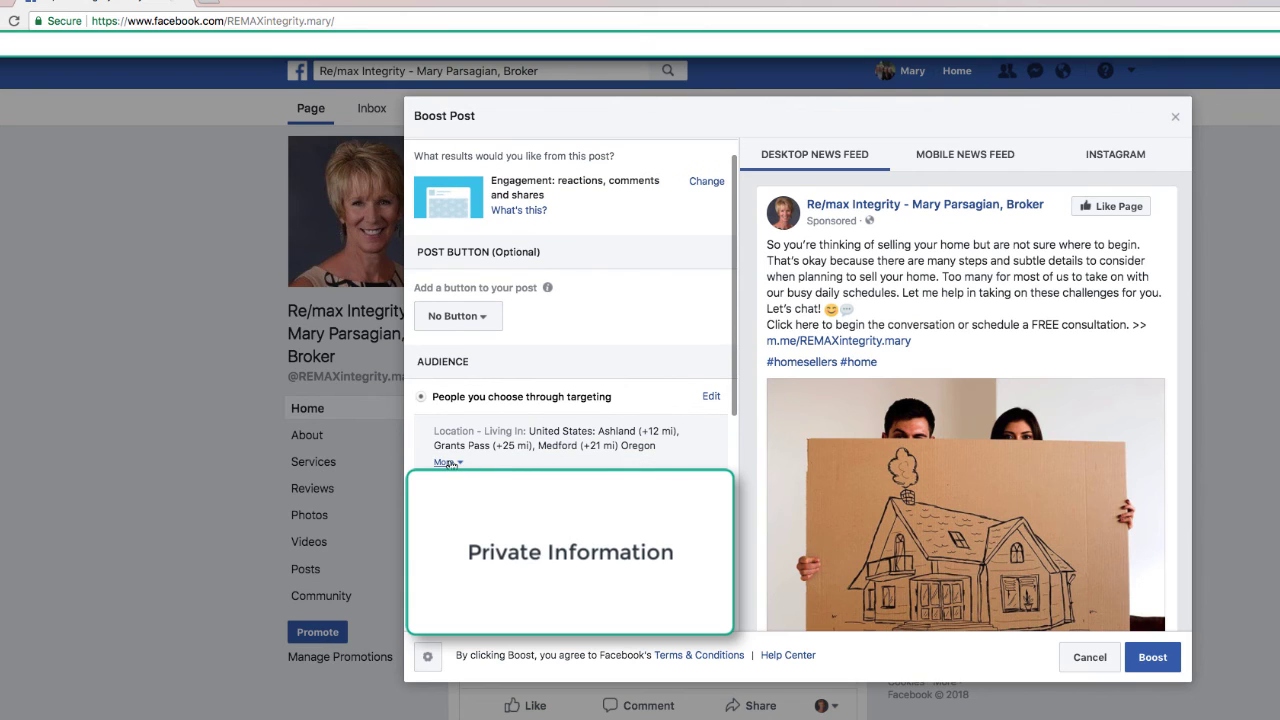
click(446, 462)
scroll(630, 457, down, 4)
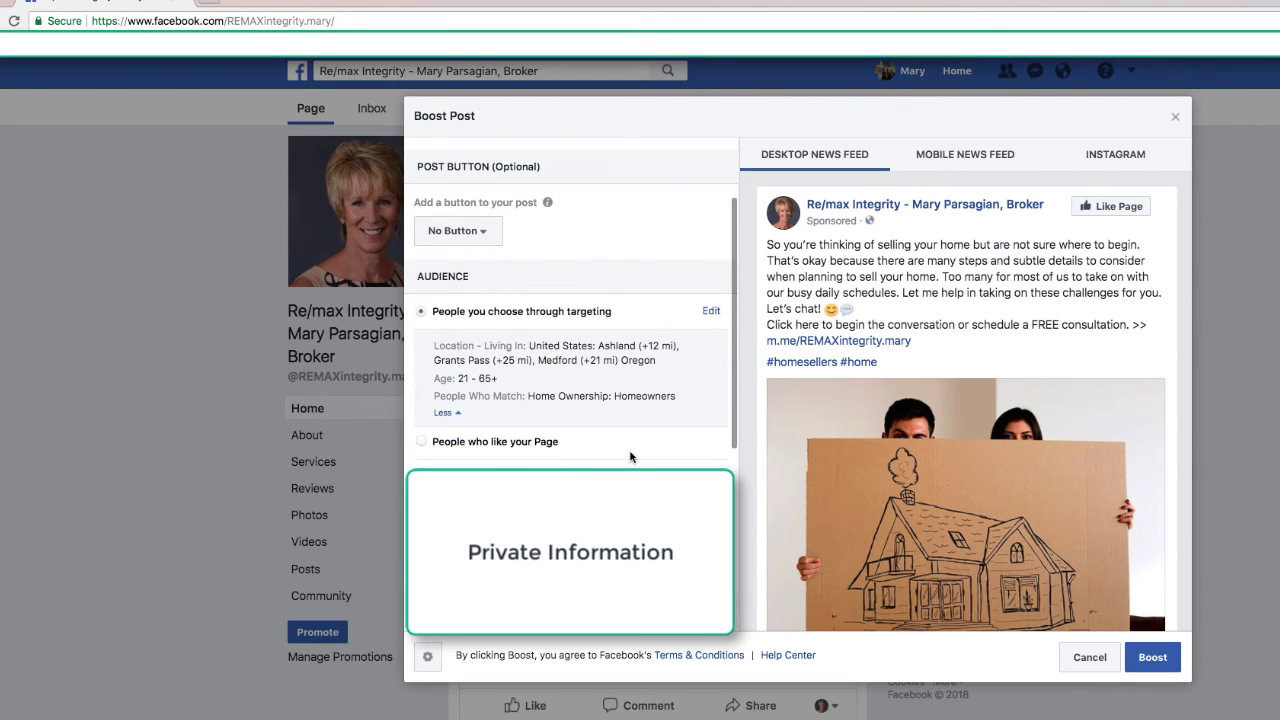
Step: Set the boost's duration to 14 days and its total budget to $15.00 USD
scroll(630, 457, down, 12)
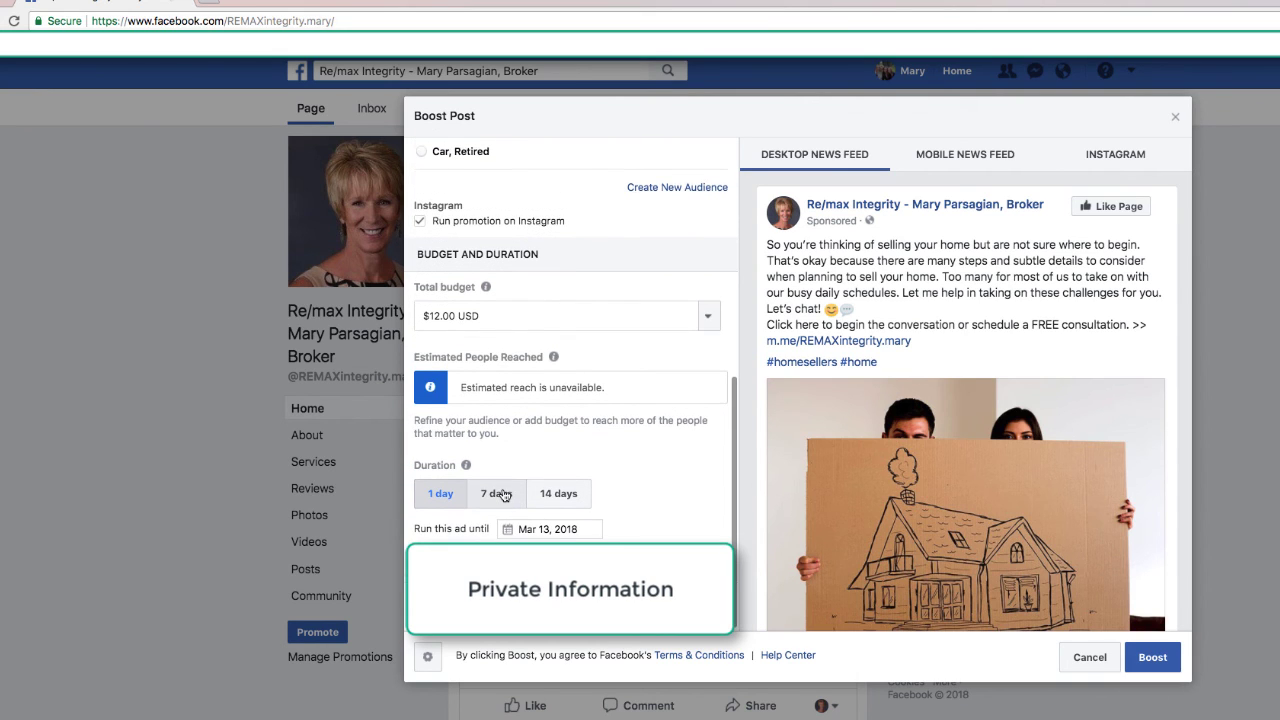
scroll(500, 495, down, 1)
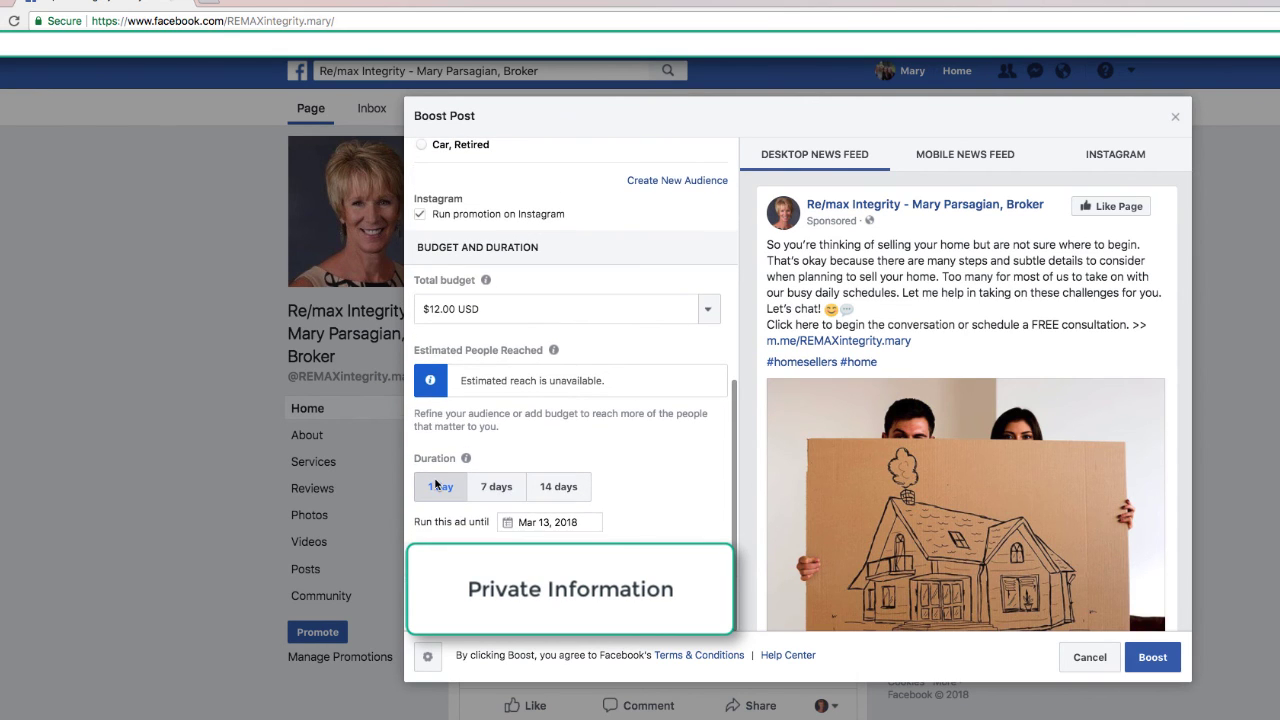
click(548, 487)
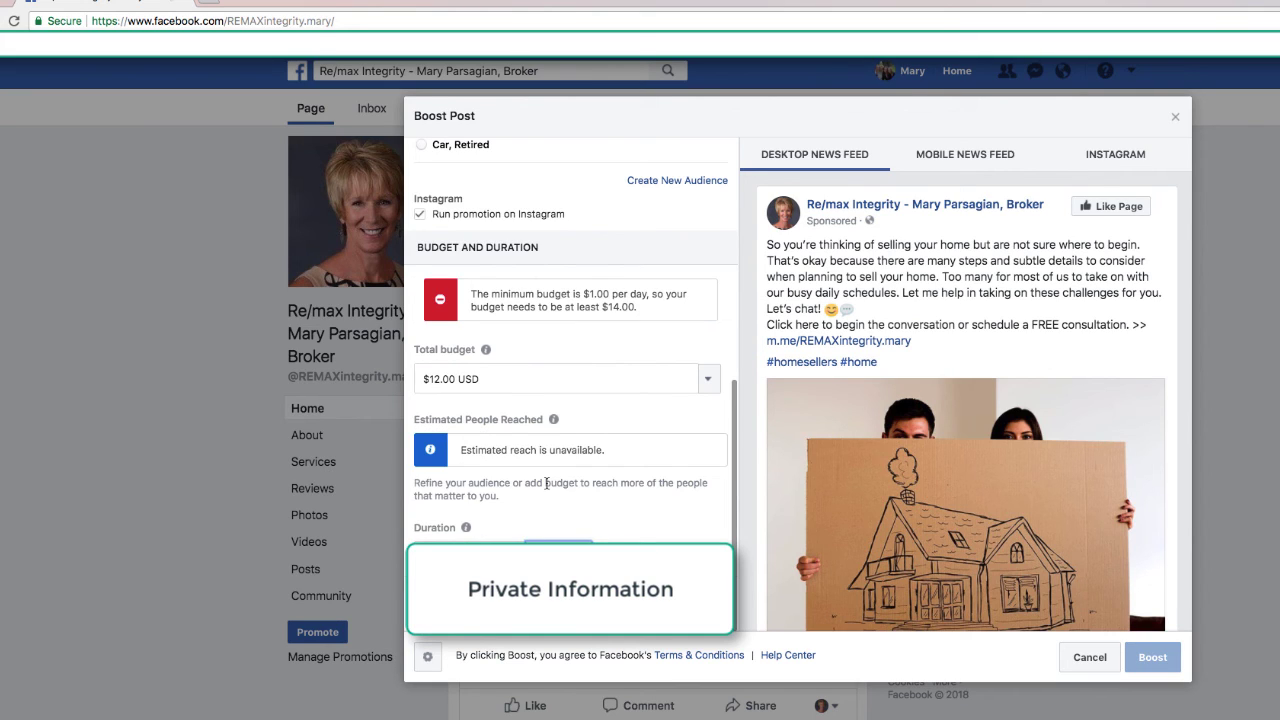
click(438, 378)
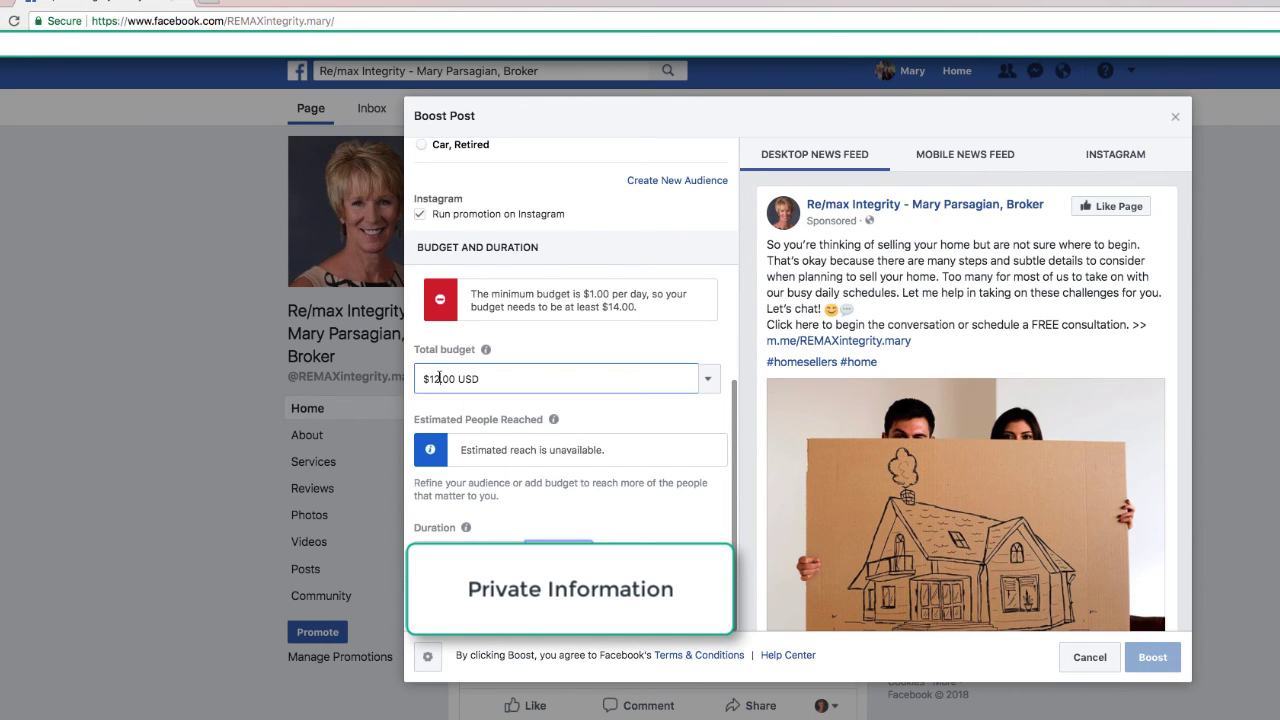
key(BackSpace)
text(5)
key(Tab)
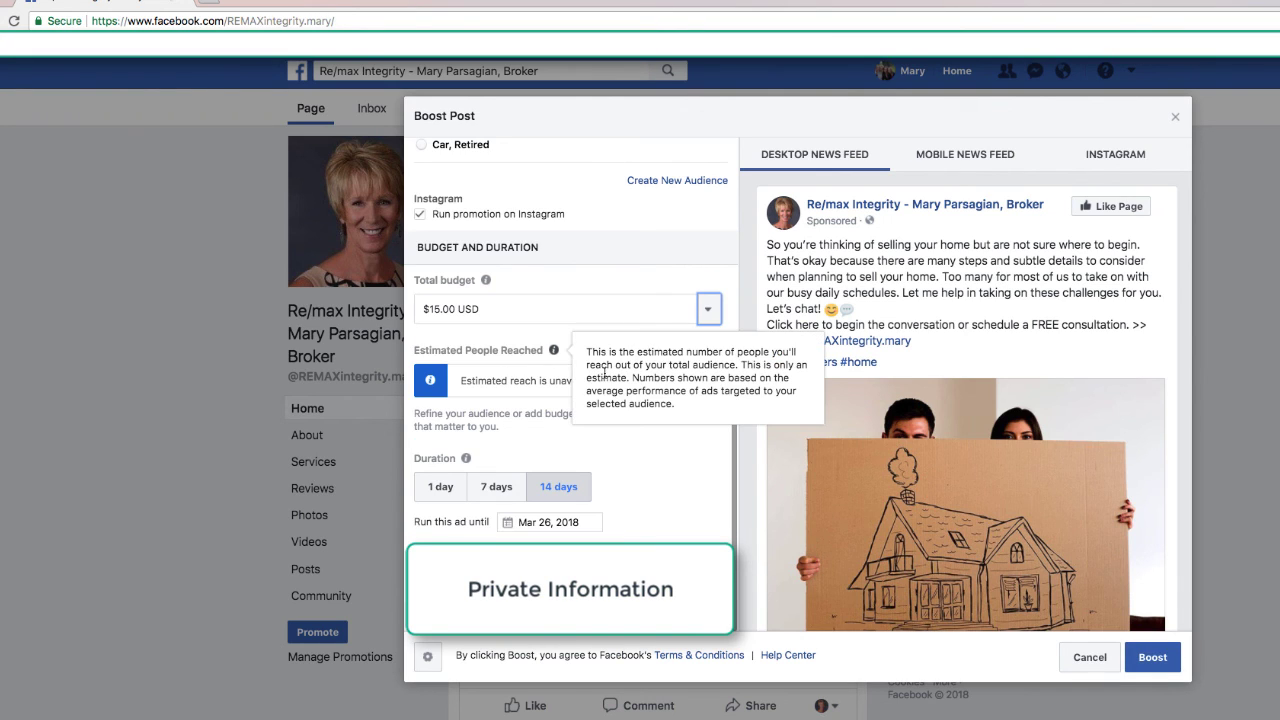
click(593, 263)
Step: Review the boost's chosen audience, Instagram promotion, budget, estimated reach, duration and average daily spend
scroll(593, 263, up, 5)
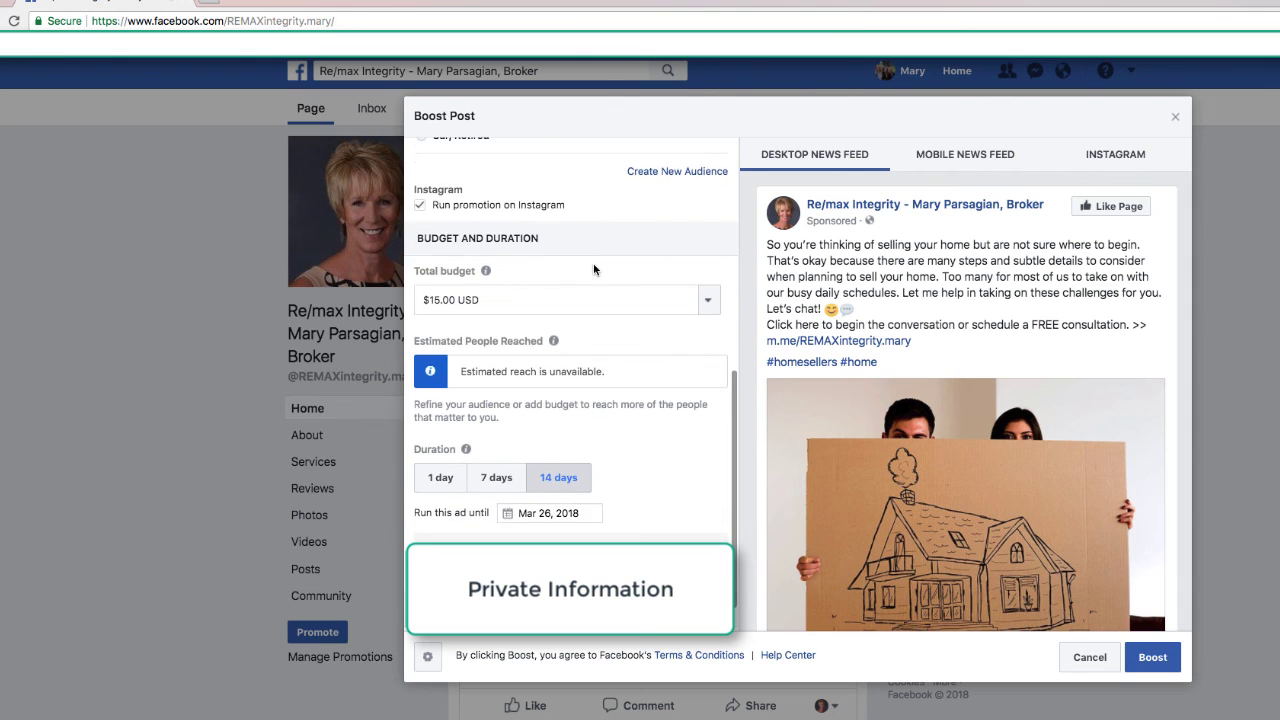
scroll(609, 272, up, 3)
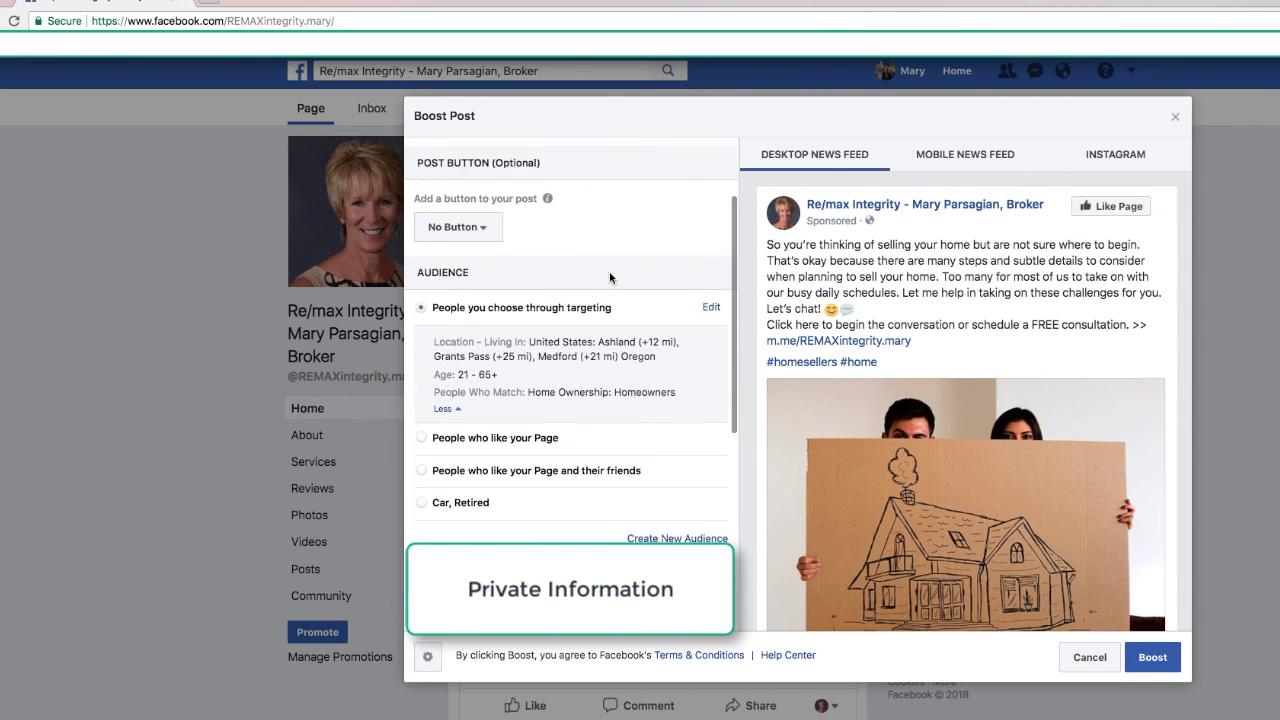
scroll(640, 320, down, 5)
scroll(645, 336, down, 2)
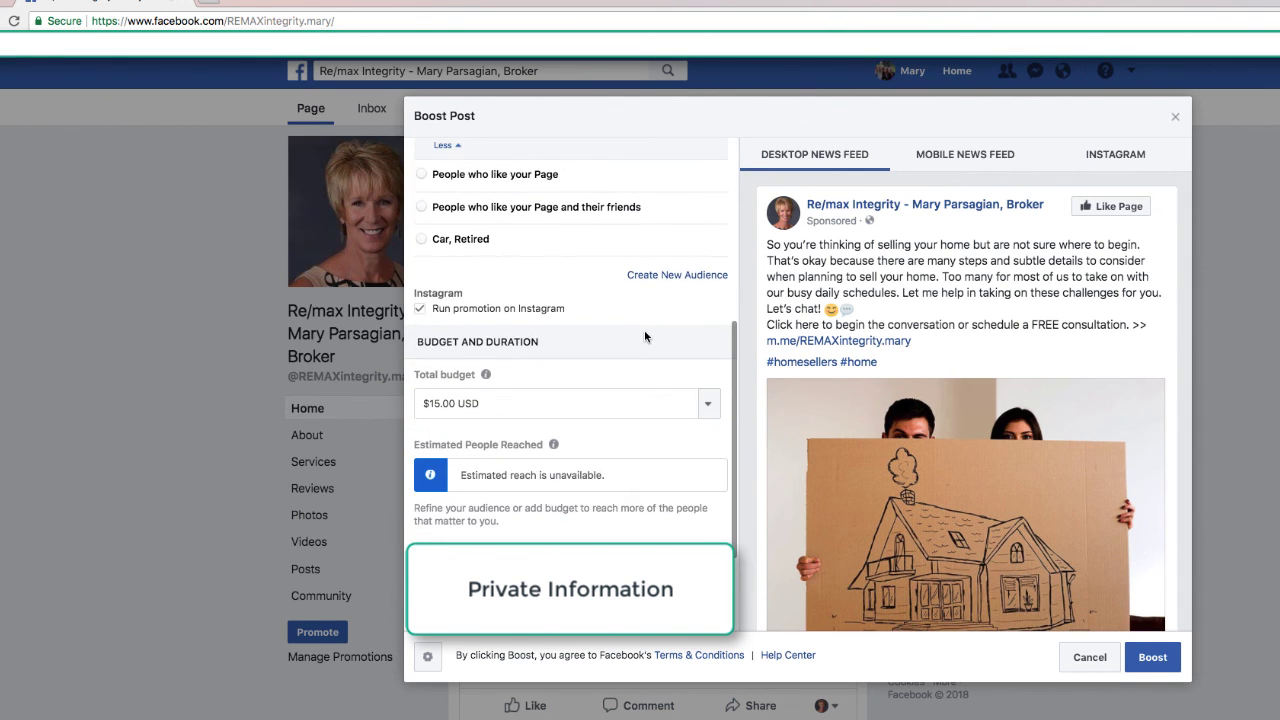
scroll(645, 336, up, 1)
scroll(645, 336, down, 4)
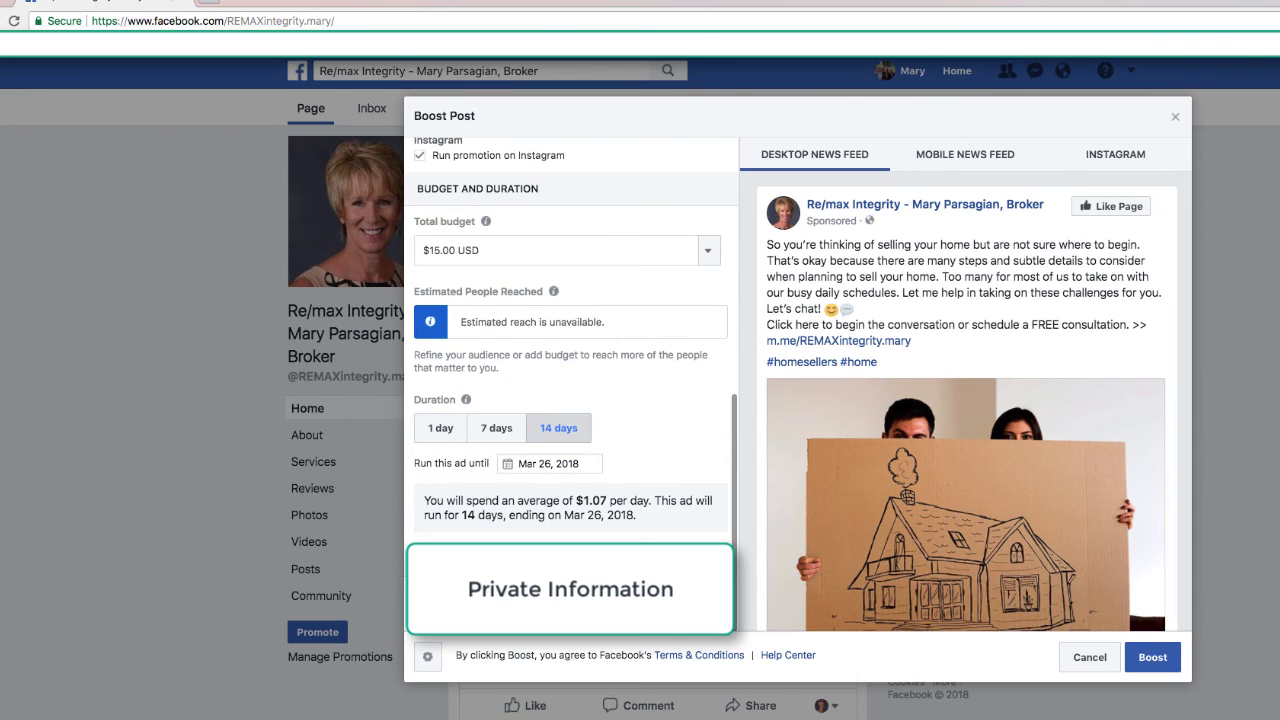
scroll(457, 553, up, 2)
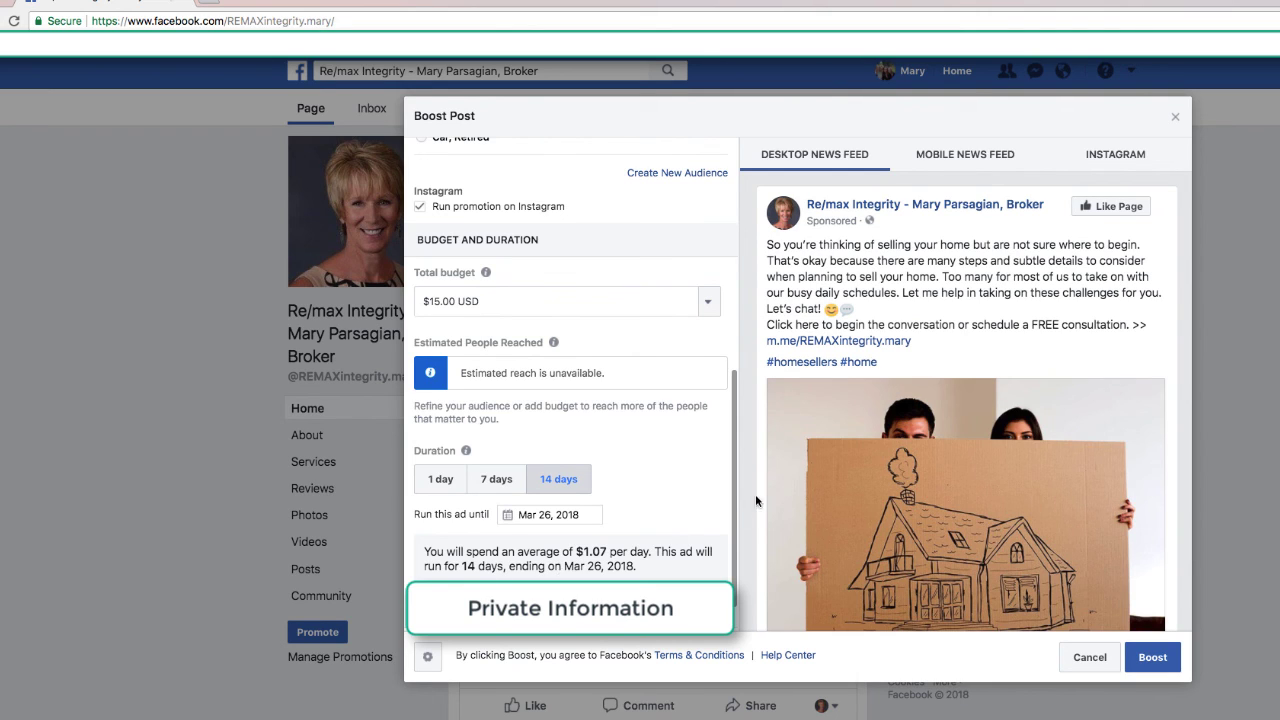
scroll(669, 487, up, 1)
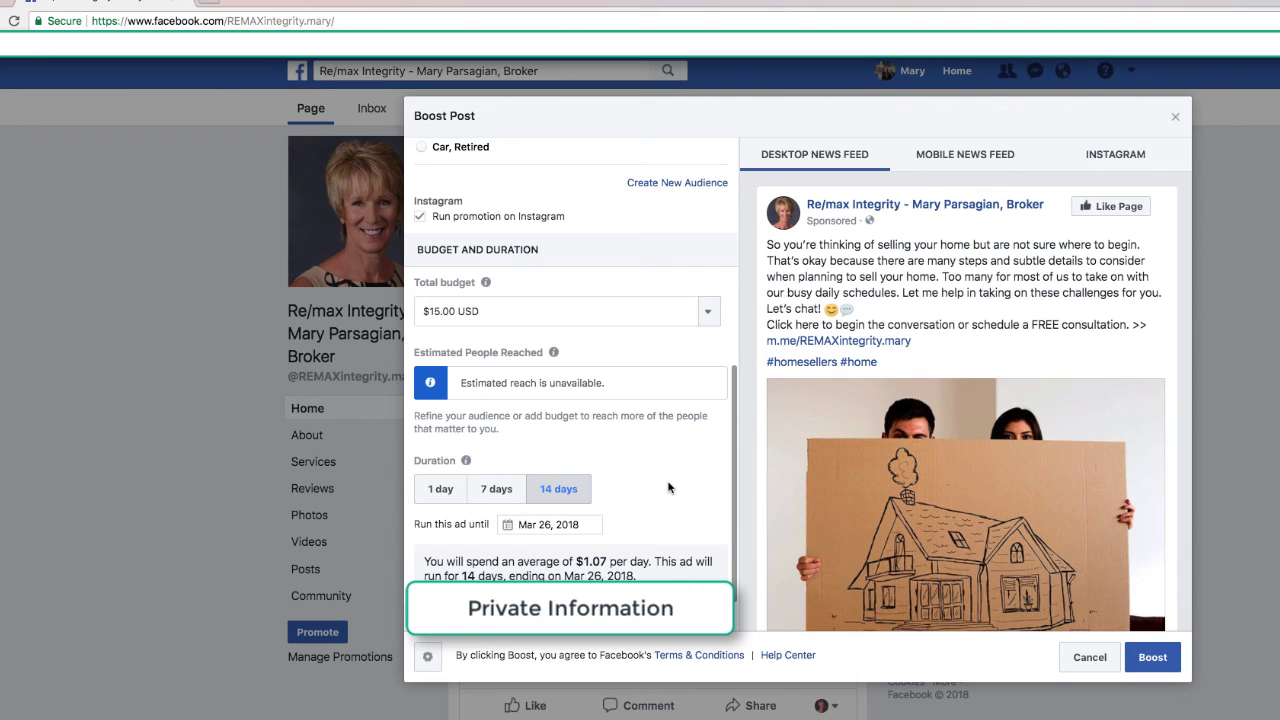
Step: Check the full post preview and the budget settings, and submit the boost for the home-seller post
scroll(745, 486, down, 3)
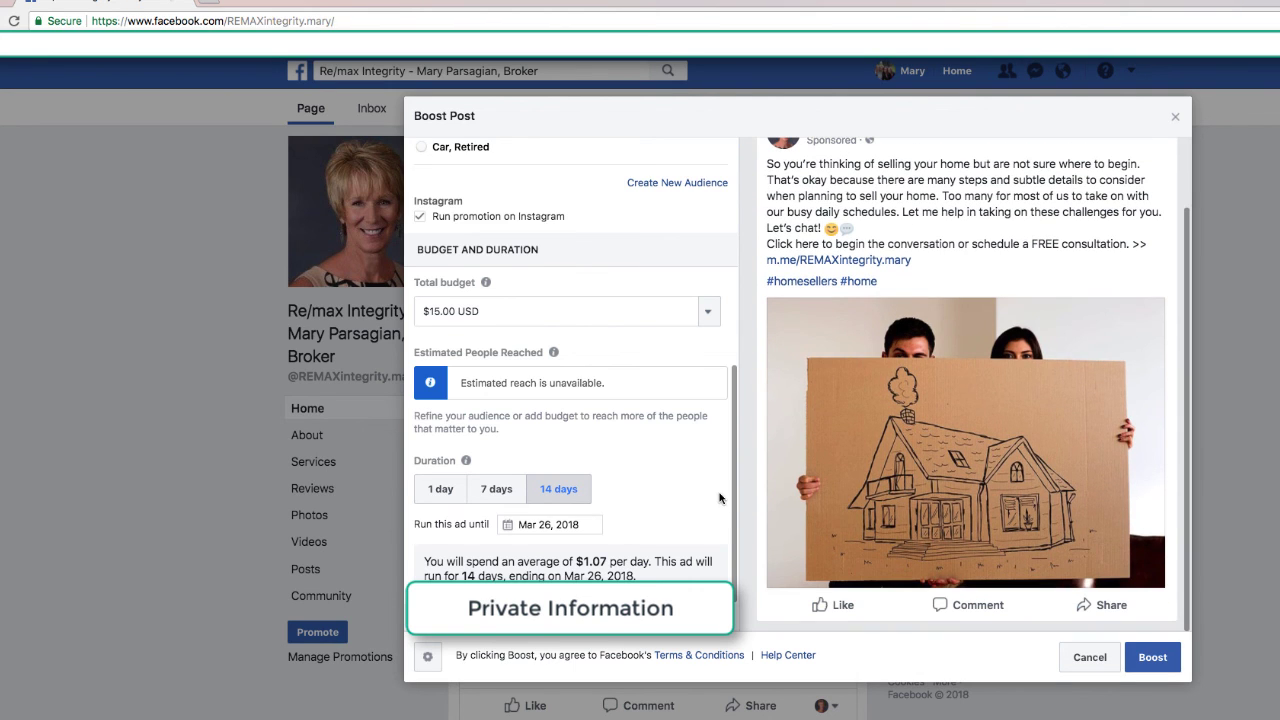
scroll(720, 491, down, 2)
scroll(720, 491, up, 4)
scroll(831, 471, up, 3)
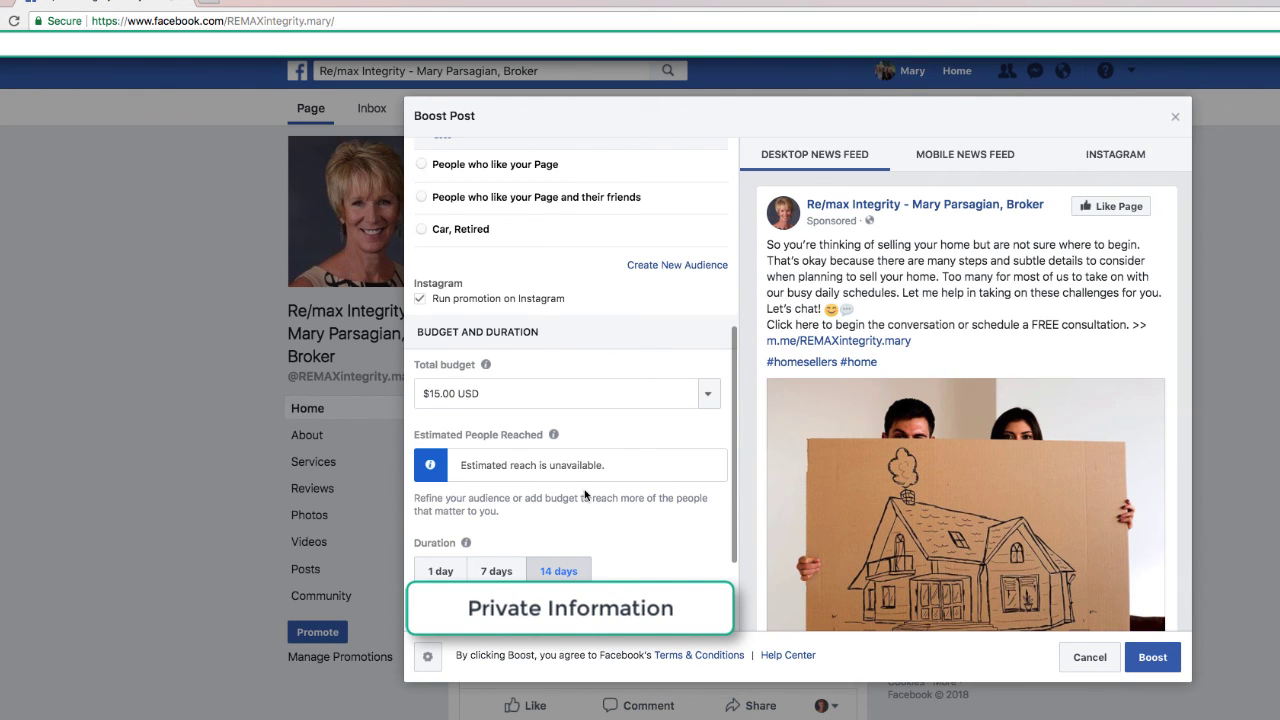
click(1150, 657)
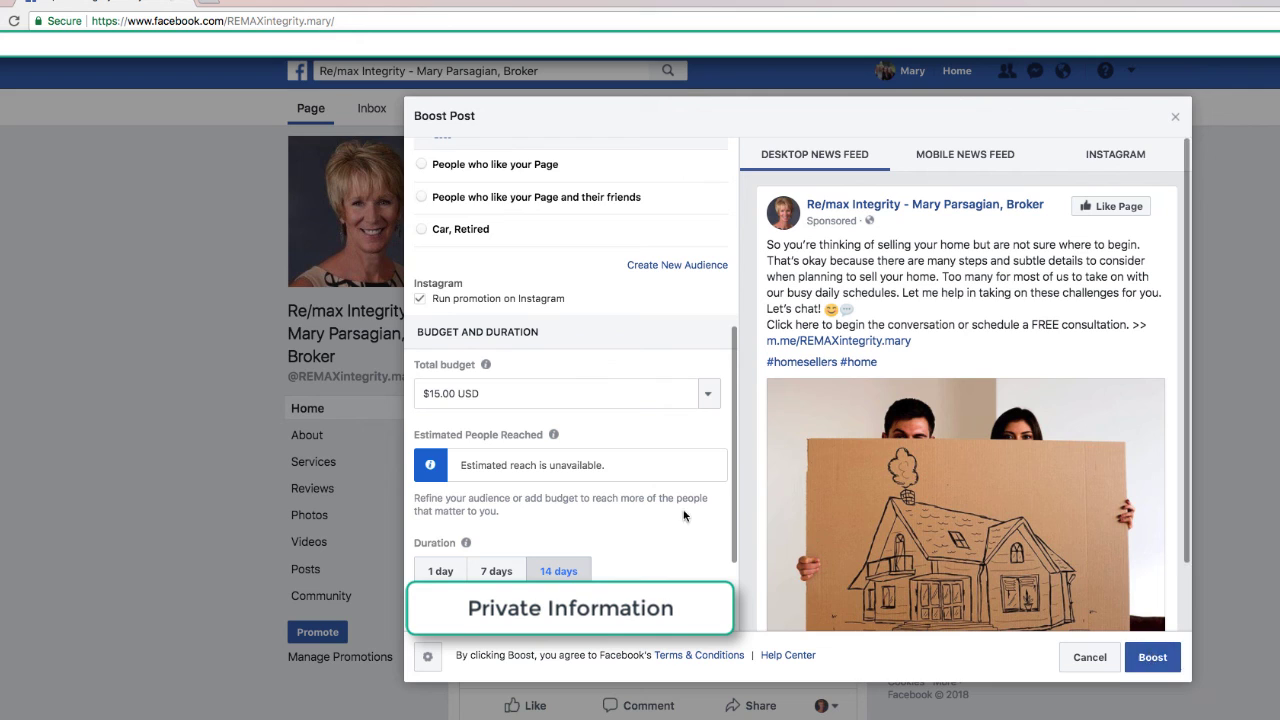
click(1152, 657)
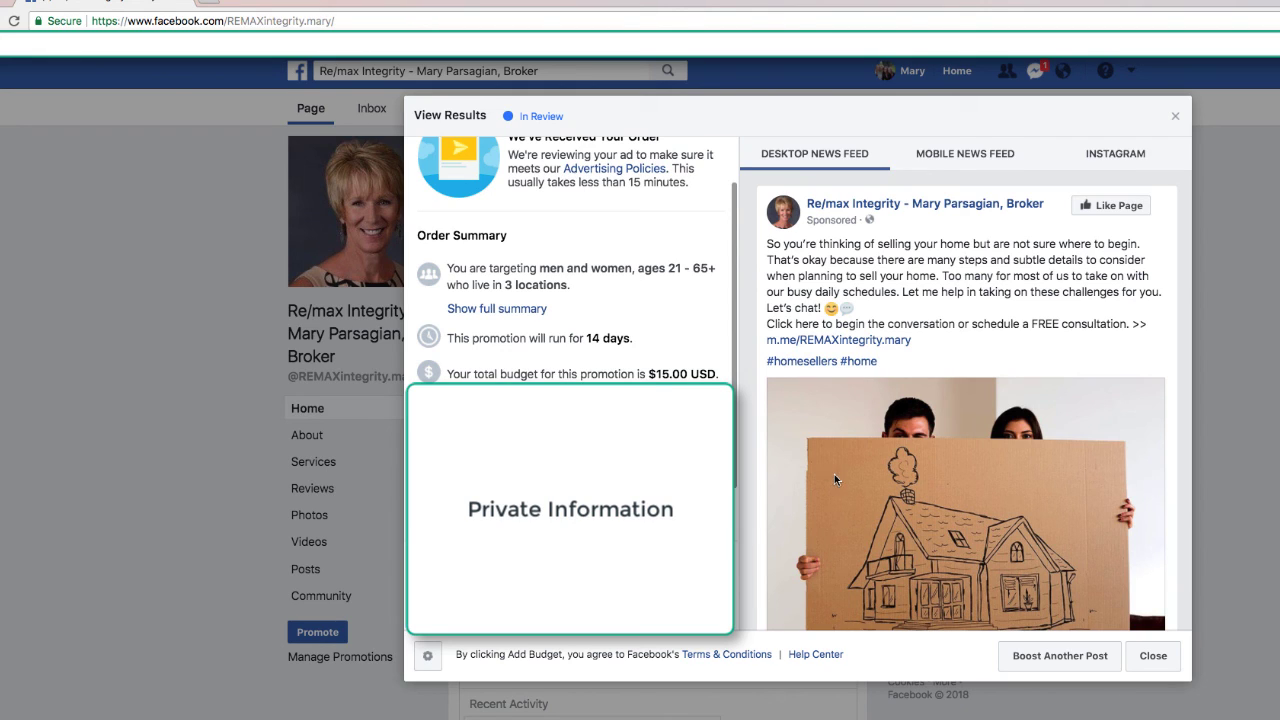
Step: Review the boost's review status and order summary for targeting, duration and total budget, and close the results
scroll(610, 355, up, 1)
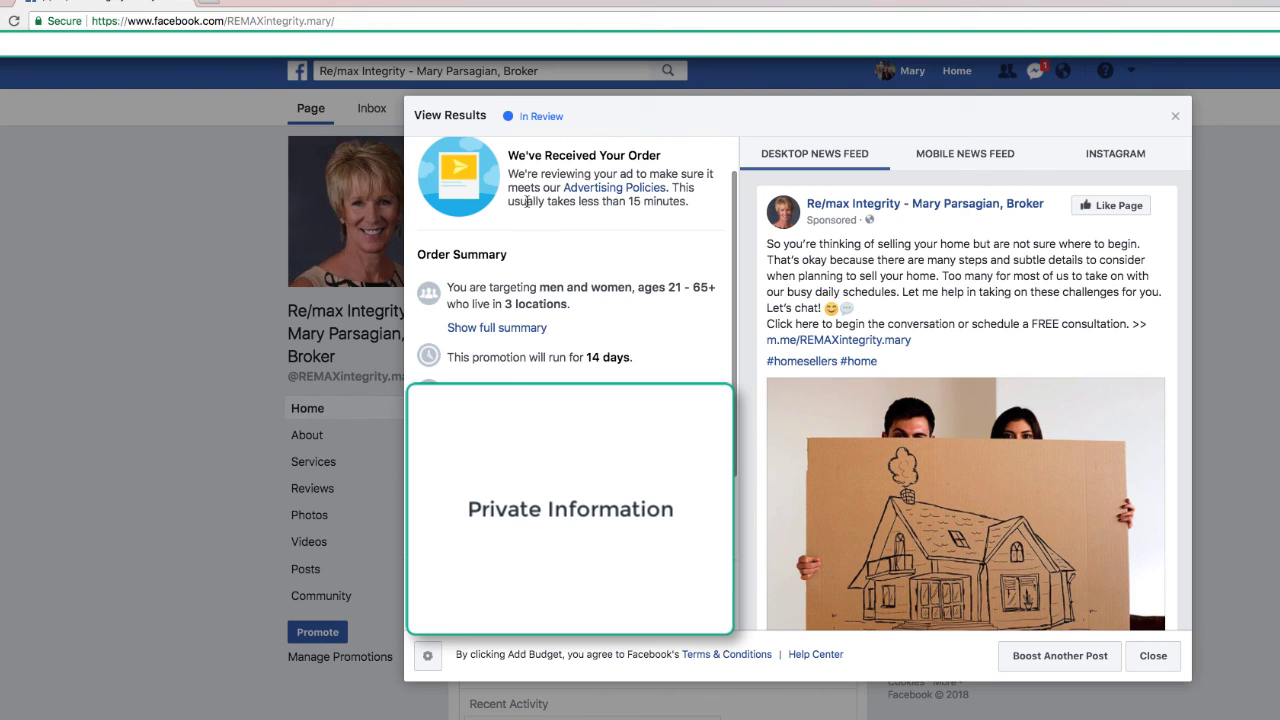
scroll(577, 293, down, 2)
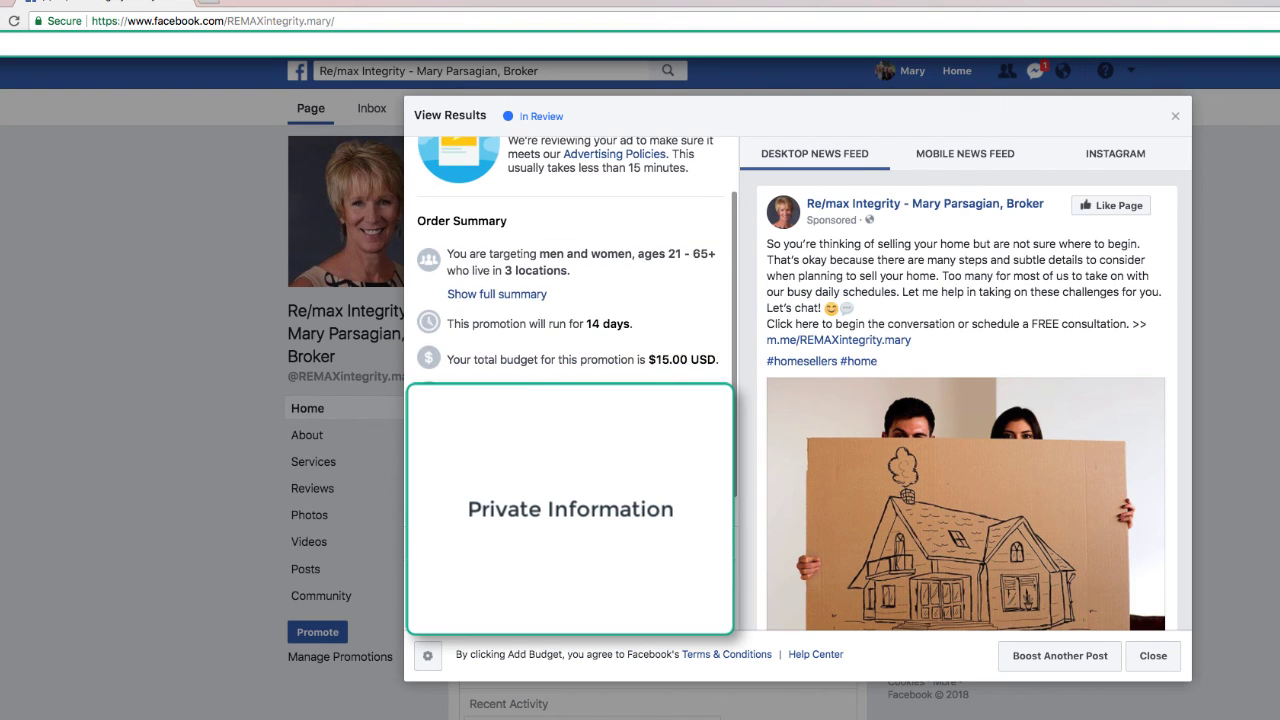
scroll(577, 293, down, 2)
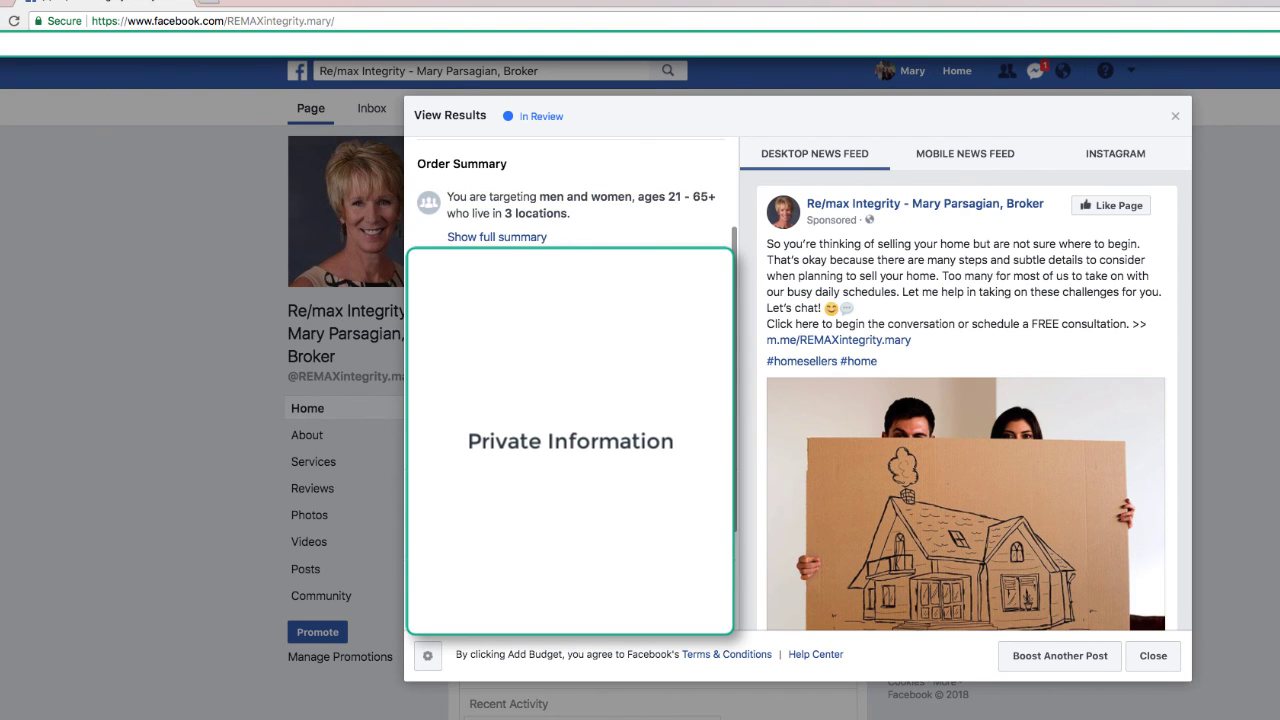
scroll(570, 190, down, 4)
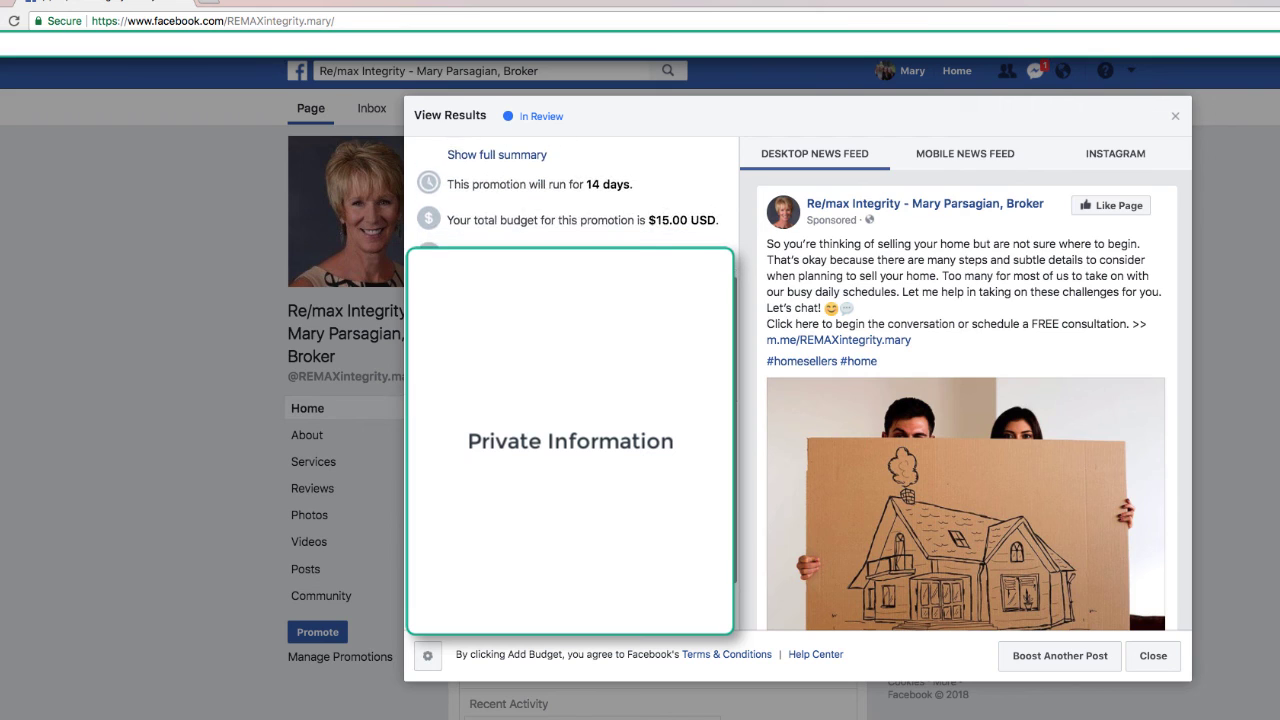
scroll(570, 190, up, 2)
scroll(570, 190, up, 2)
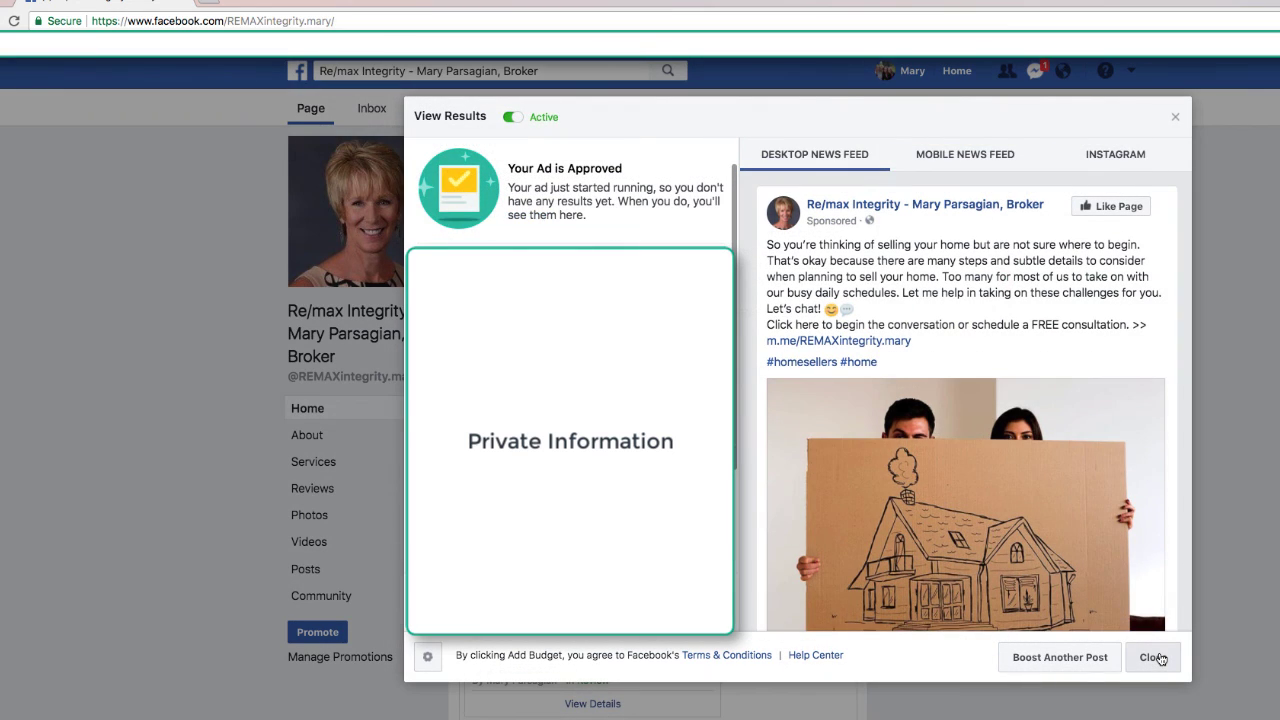
click(1156, 657)
Step: Examine the boosted home-seller post on the page, including its reach and recent boost activity
scroll(857, 537, up, 1)
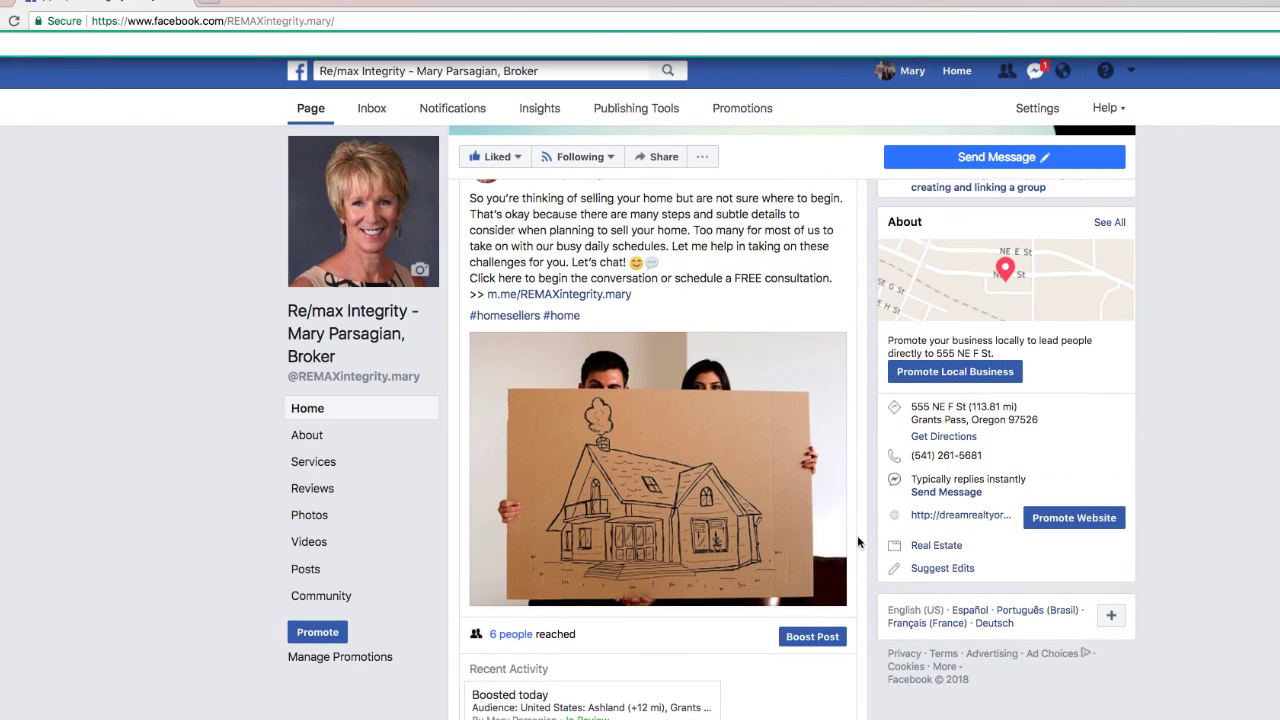
scroll(857, 535, up, 2)
scroll(857, 535, down, 2)
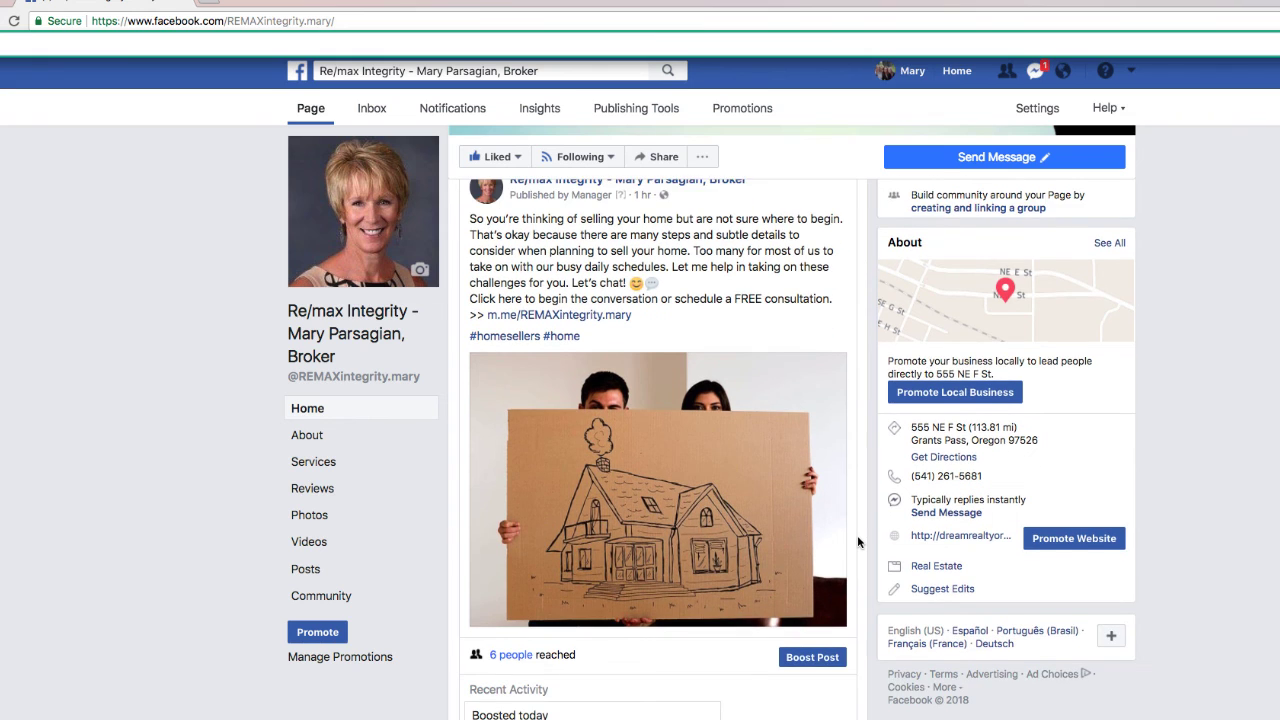
scroll(858, 541, down, 1)
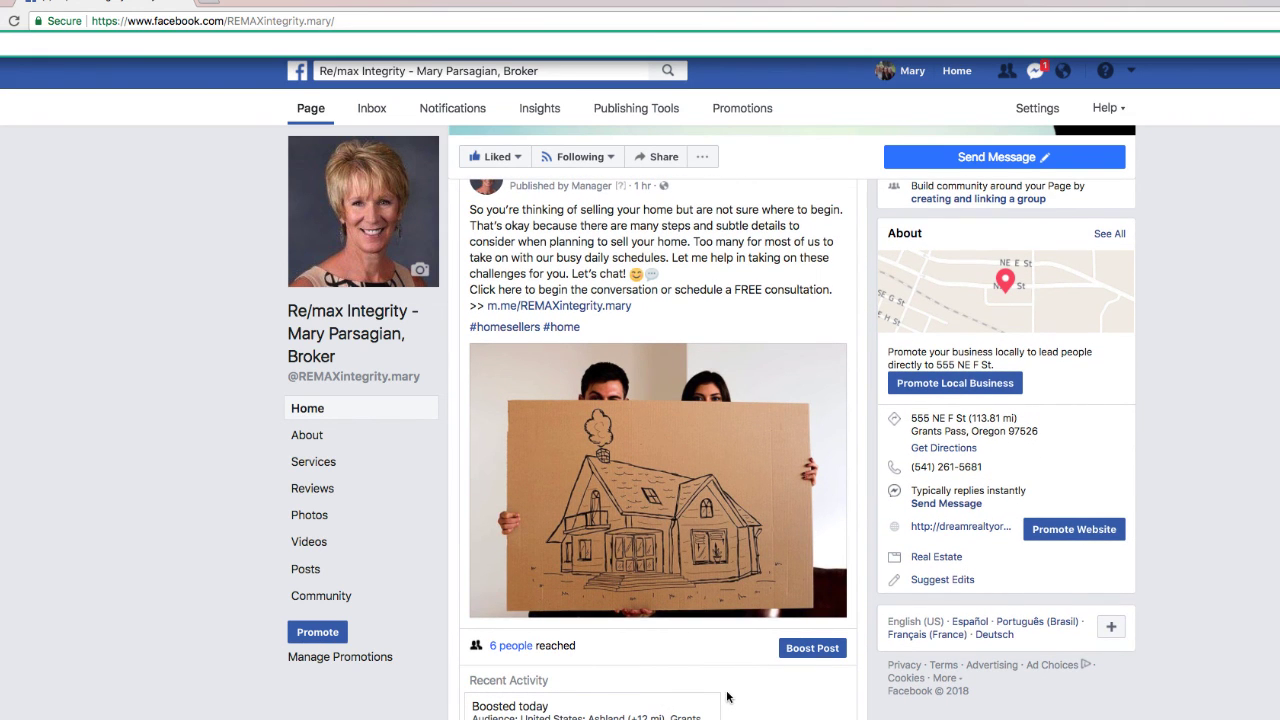
scroll(727, 697, up, 1)
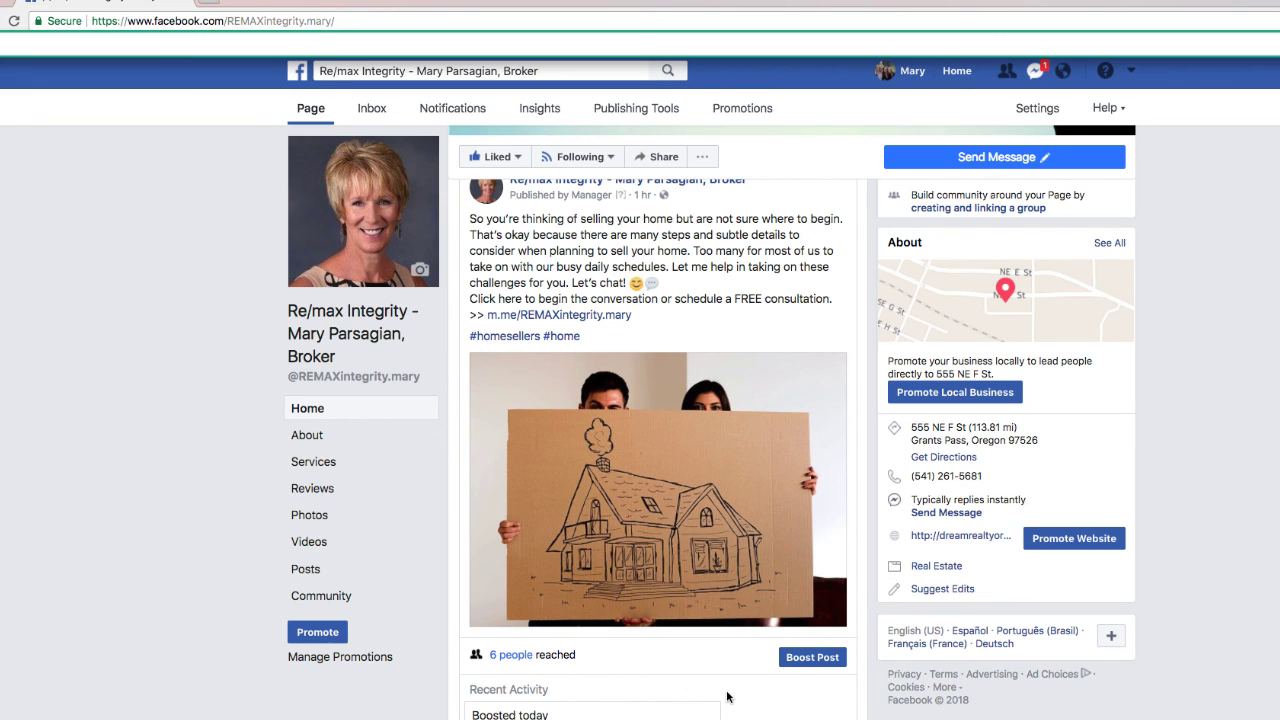
scroll(727, 697, down, 1)
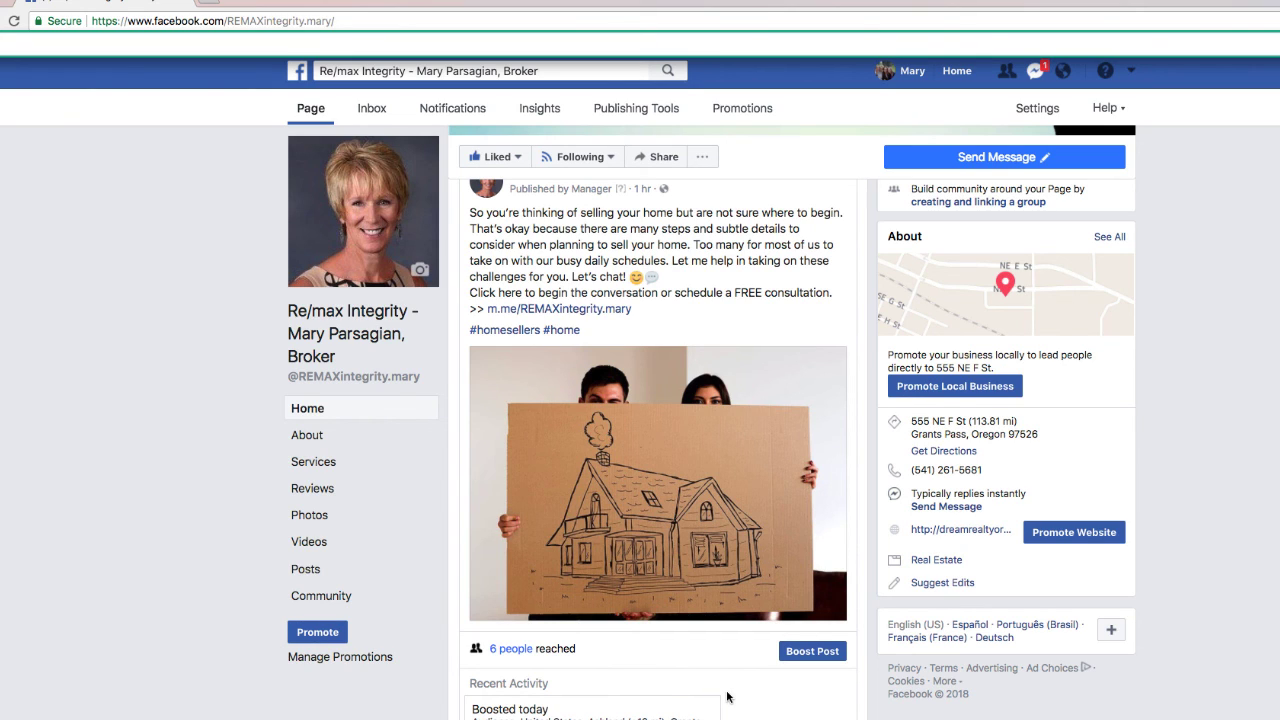
scroll(727, 697, down, 1)
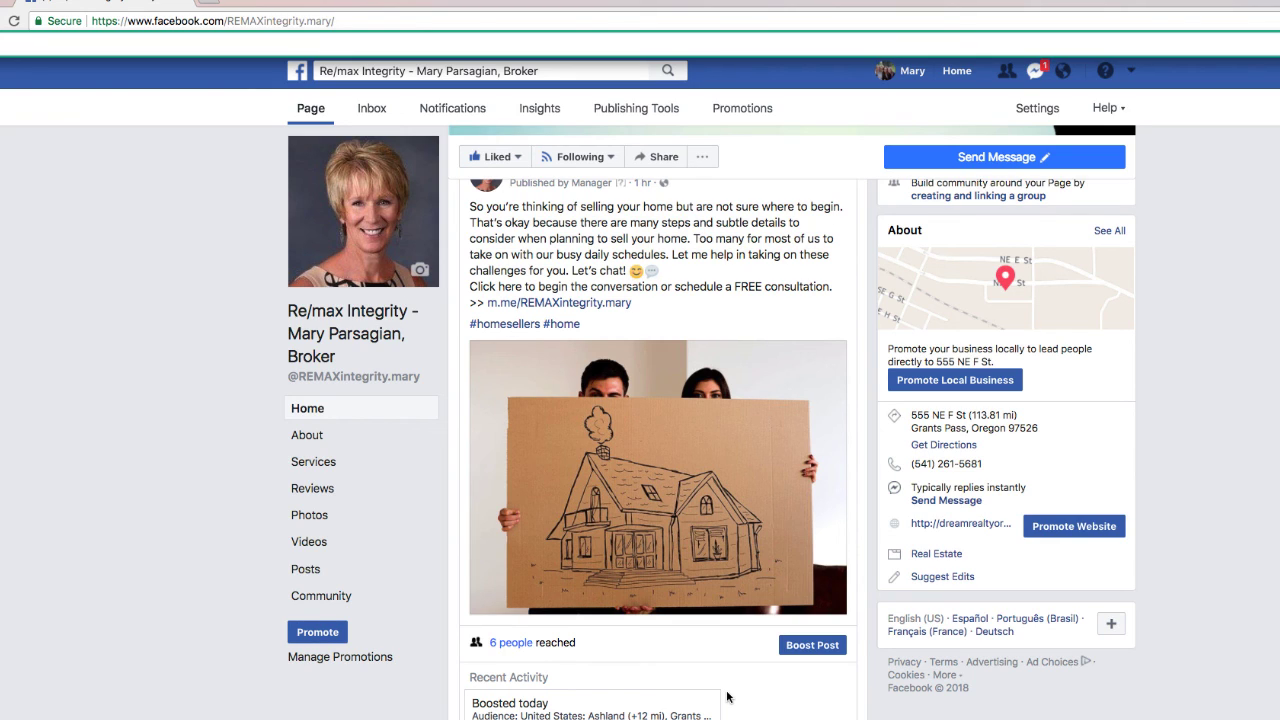
scroll(716, 574, up, 1)
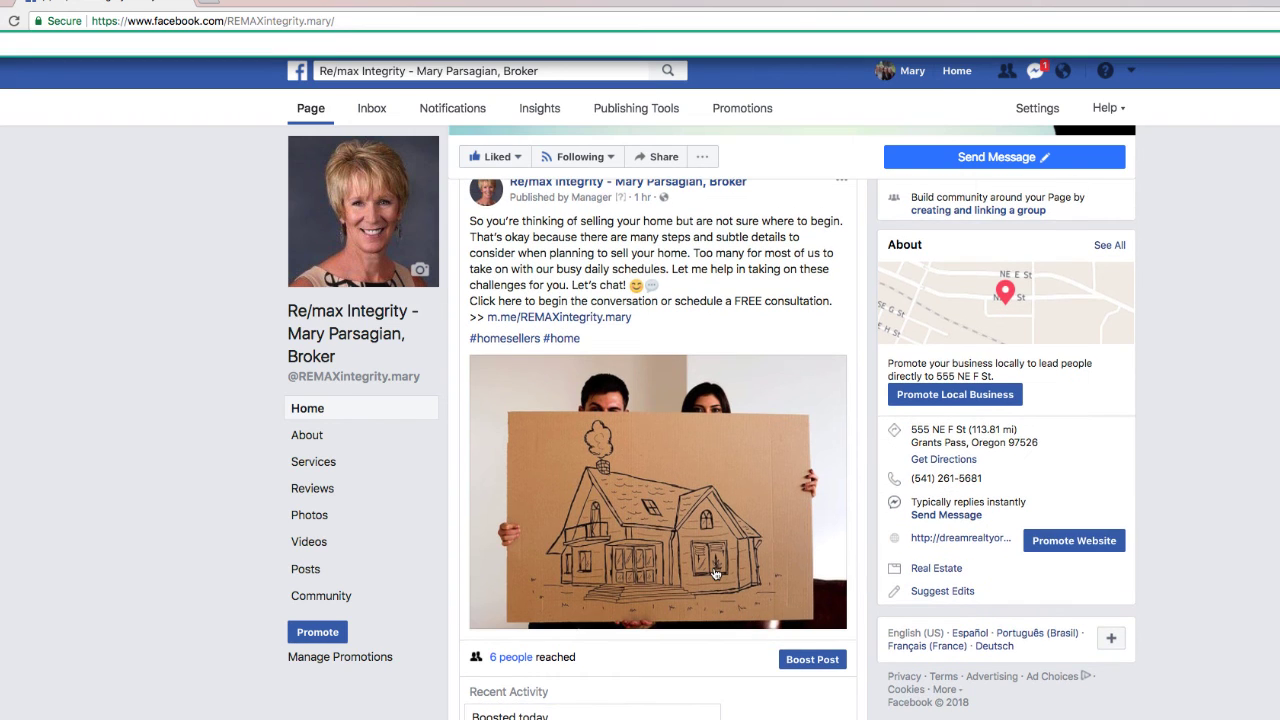